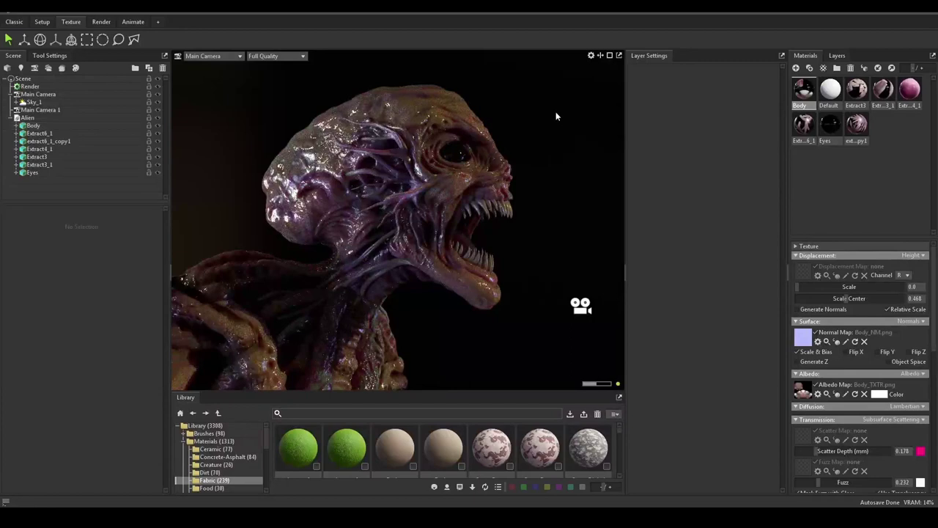
# Switch the viewport to the Perspective view and inspect the alien's head from the side
pyautogui.click(215, 57)
pyautogui.moveTo(221, 72)
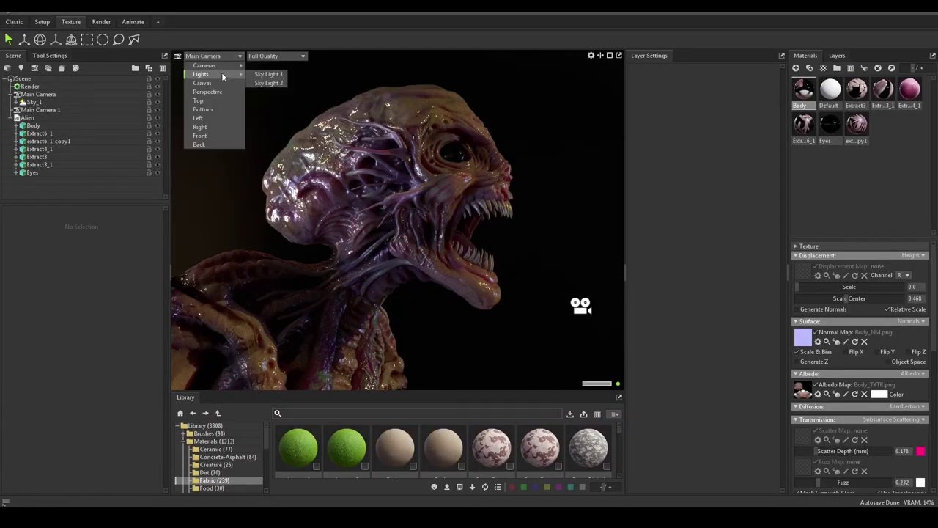
pyautogui.click(215, 92)
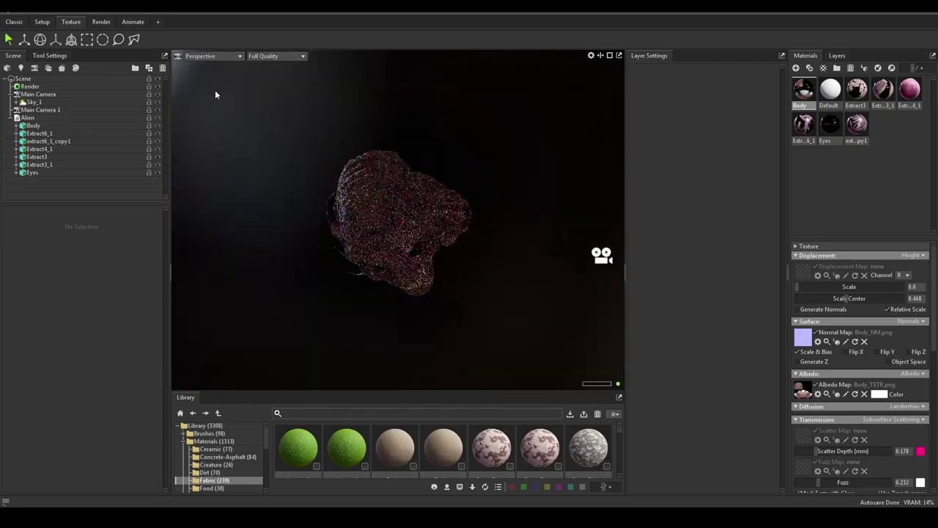
pyautogui.moveTo(214, 94); pyautogui.dragTo(486, 145)
pyautogui.scroll(5, 486, 146)
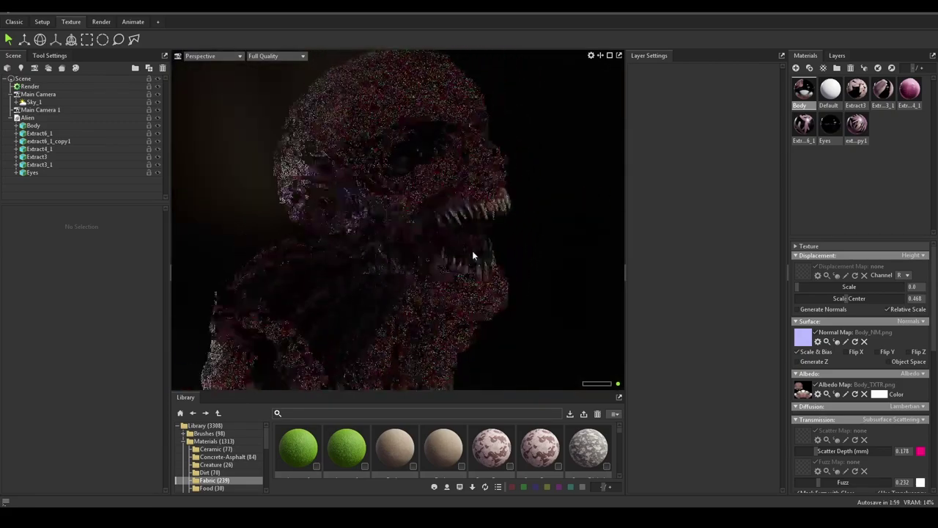
pyautogui.moveTo(473, 255); pyautogui.dragTo(449, 263)
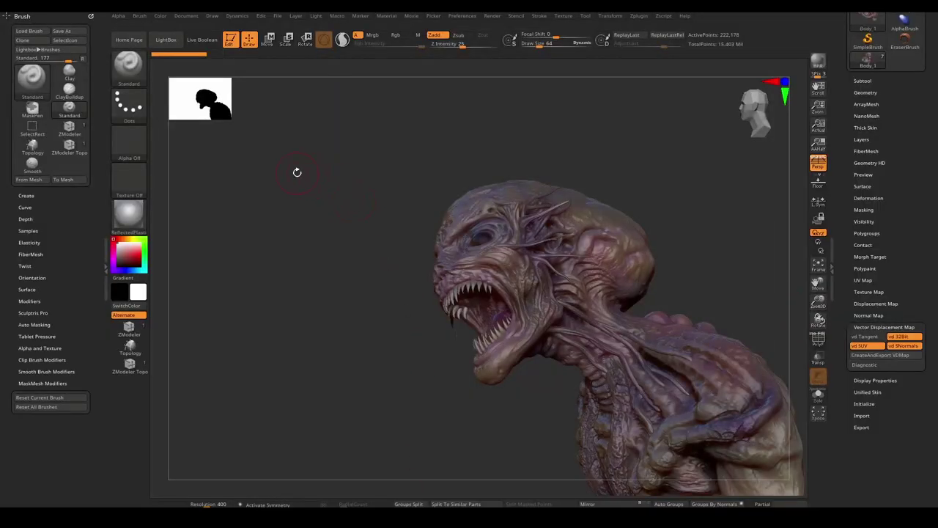
pyautogui.moveTo(295, 172); pyautogui.dragTo(586, 200)
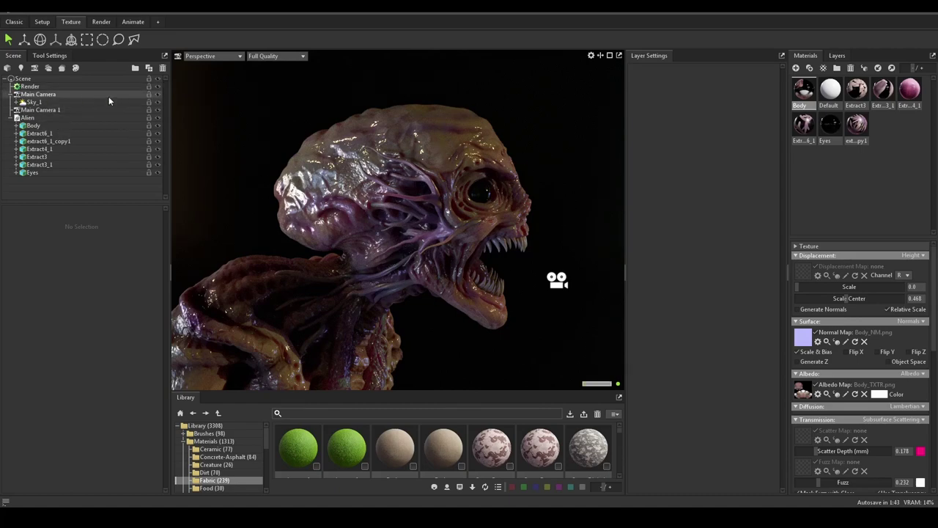
# Lock Main Camera and Main Camera 1 in the scene, leaving Sky_1 unlocked
pyautogui.click(149, 96)
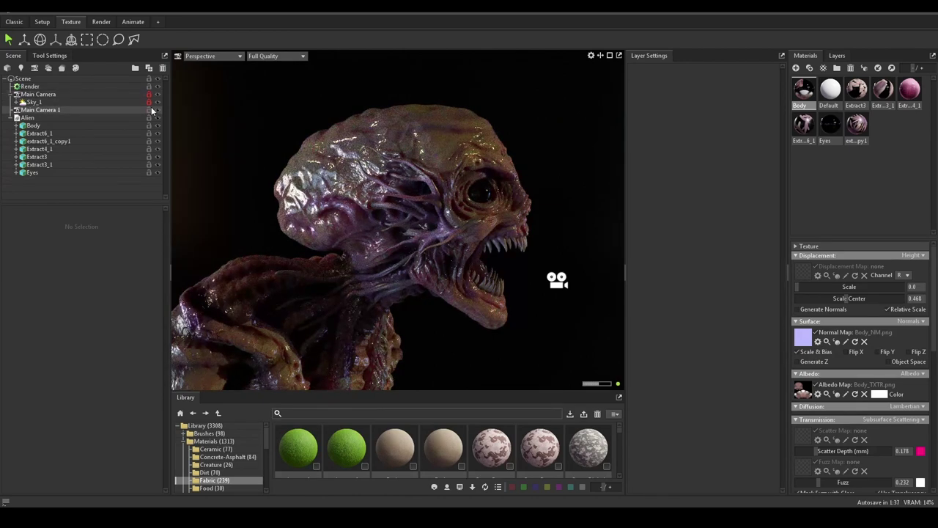
pyautogui.click(148, 102)
pyautogui.click(149, 110)
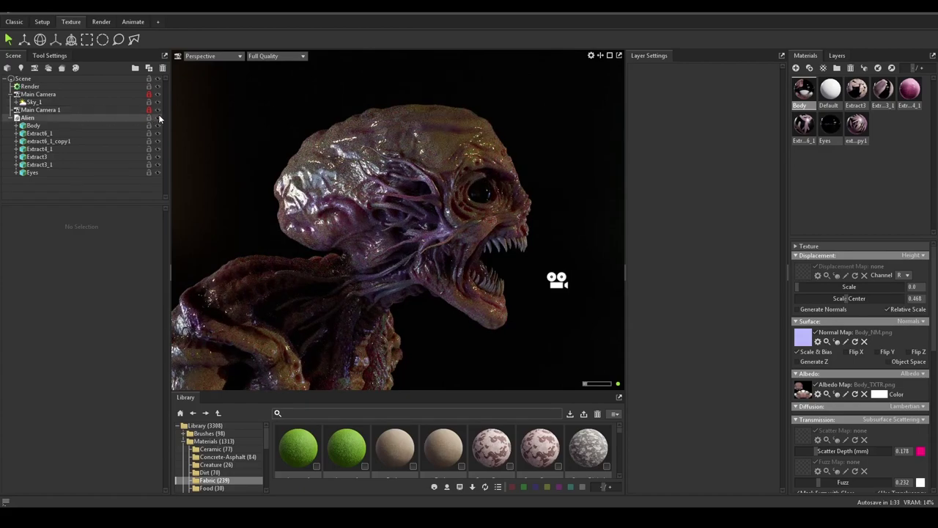
pyautogui.moveTo(308, 93); pyautogui.dragTo(331, 94)
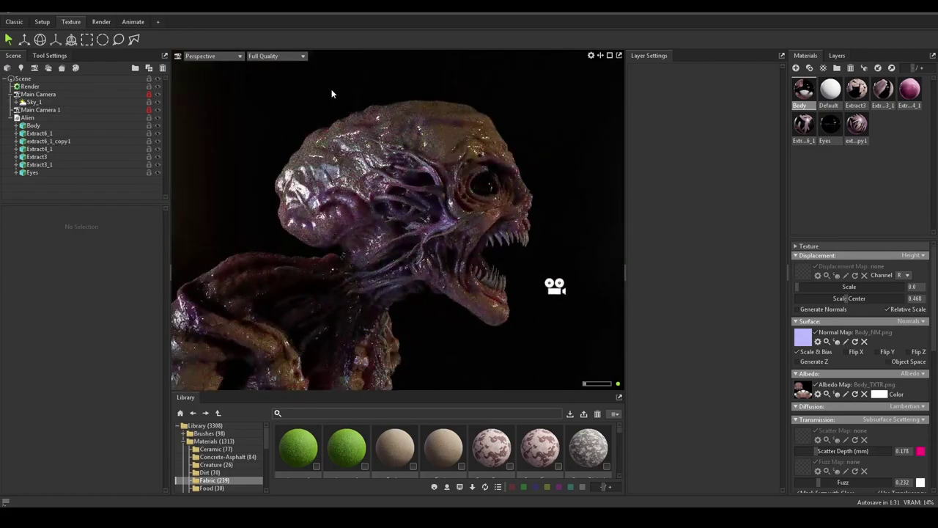
# Look through Main Camera and Main Camera 1, and return to the Perspective view with the alien's head and shoulders framed
pyautogui.click(215, 57)
pyautogui.moveTo(220, 64)
pyautogui.click(271, 65)
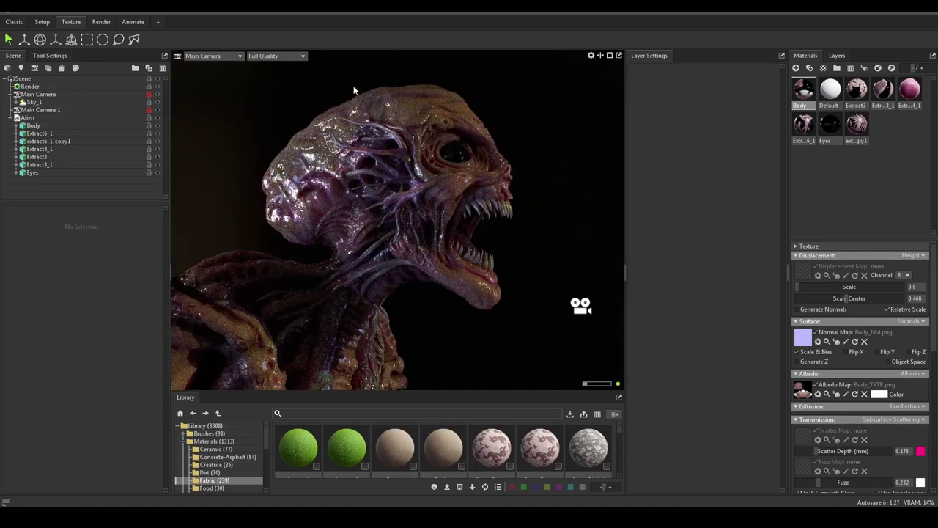
pyautogui.click(218, 57)
pyautogui.moveTo(224, 66)
pyautogui.click(273, 75)
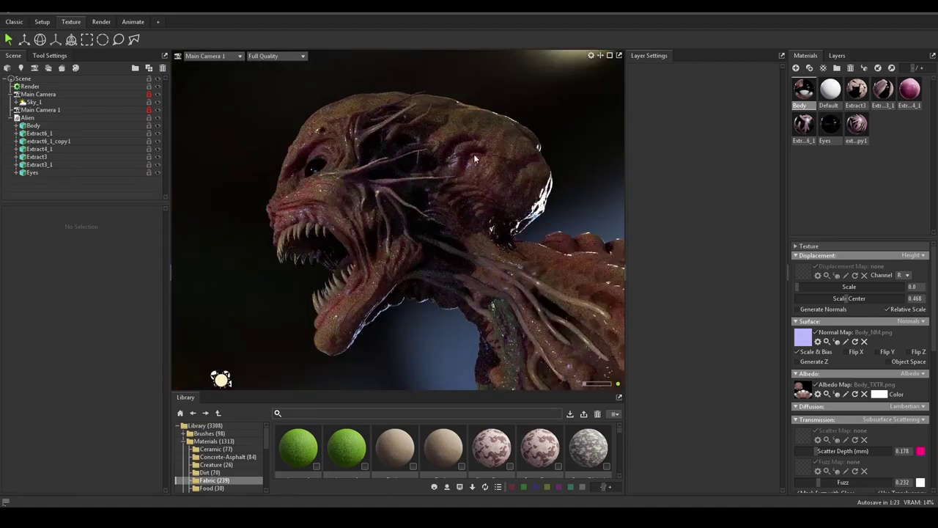
pyautogui.click(223, 58)
pyautogui.moveTo(221, 66)
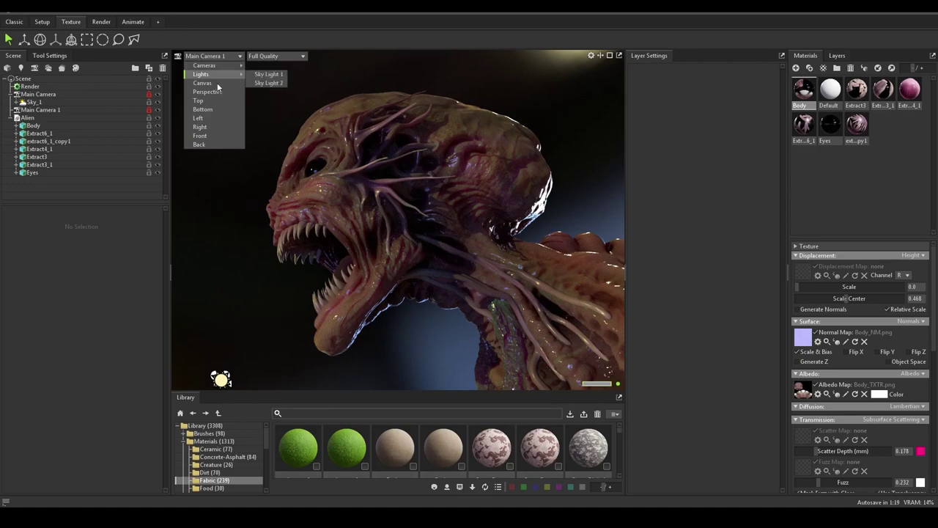
pyautogui.click(216, 92)
pyautogui.moveTo(475, 130); pyautogui.dragTo(549, 183)
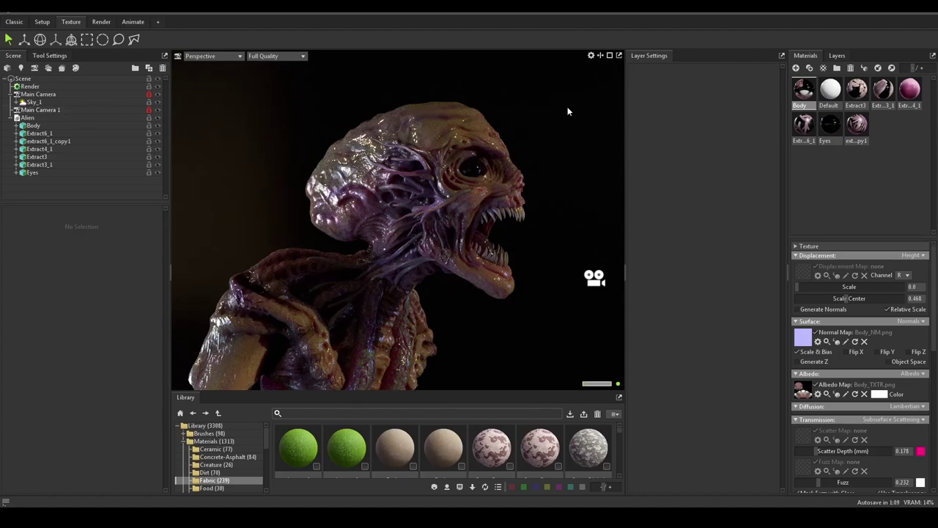
pyautogui.moveTo(568, 111); pyautogui.dragTo(508, 105)
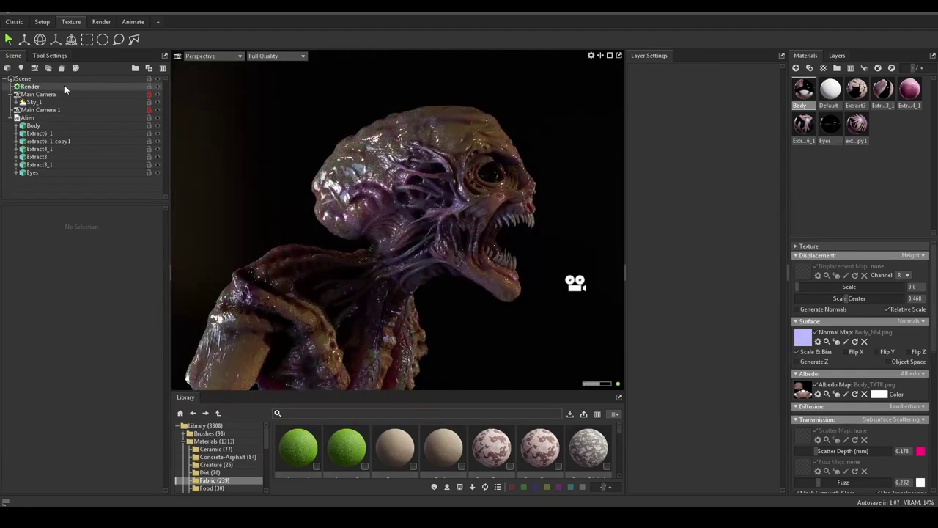
# Compare the alien's shading with ray tracing off in the Render settings, and turn Use Ray Tracing back on
pyautogui.click(65, 86)
pyautogui.moveTo(289, 121); pyautogui.dragTo(314, 121)
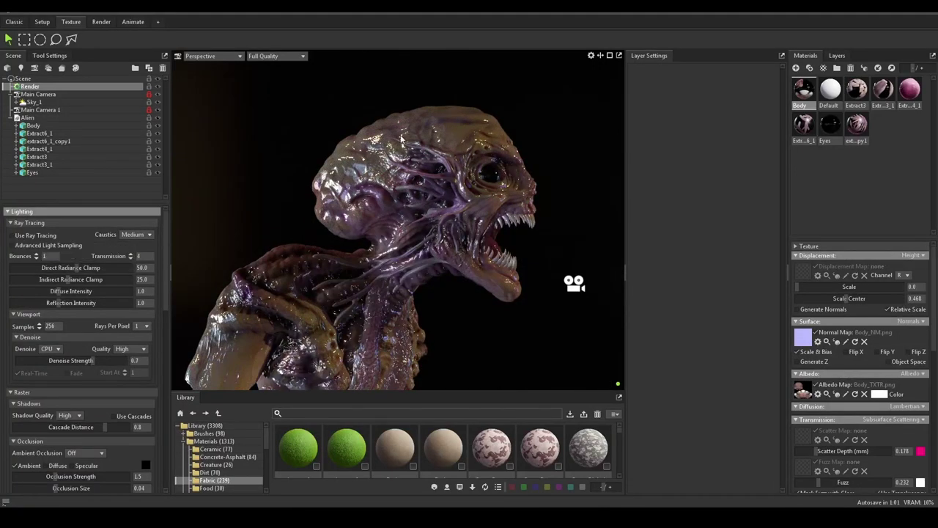
pyautogui.moveTo(582, 126)
pyautogui.mouseDown()
pyautogui.moveTo(482, 120)
pyautogui.moveTo(560, 132)
pyautogui.moveTo(562, 142)
pyautogui.moveTo(519, 140)
pyautogui.moveTo(507, 159)
pyautogui.moveTo(484, 168)
pyautogui.moveTo(513, 189)
pyautogui.moveTo(567, 162)
pyautogui.mouseUp()
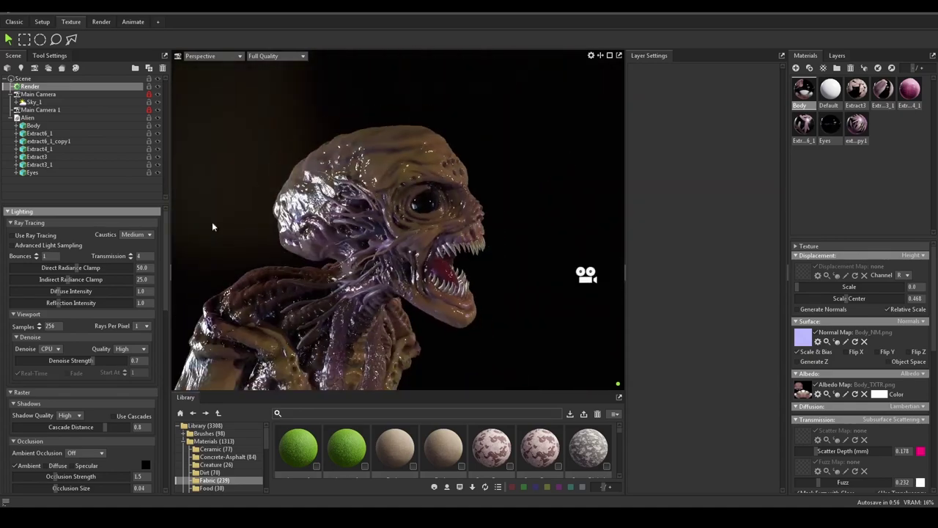
pyautogui.click(16, 235)
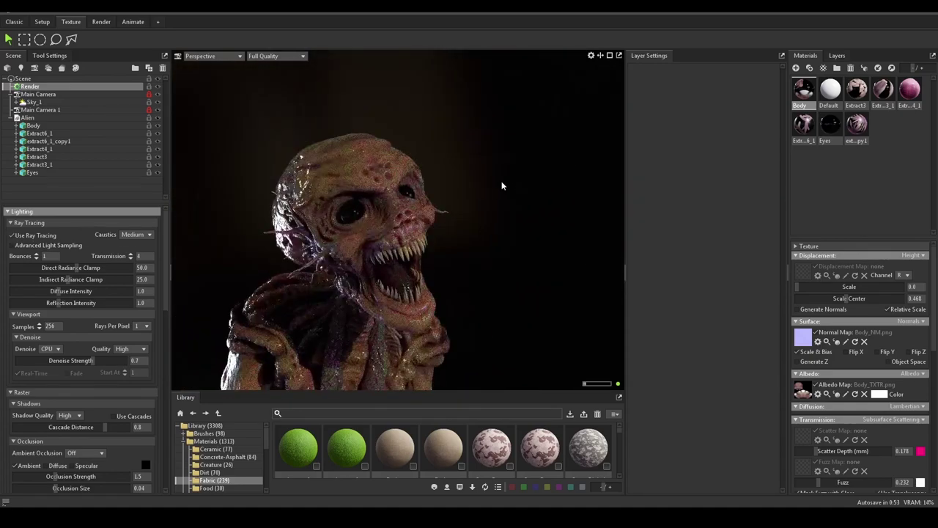
pyautogui.moveTo(562, 178)
pyautogui.mouseDown()
pyautogui.moveTo(549, 172)
pyautogui.moveTo(570, 164)
pyautogui.moveTo(555, 153)
pyautogui.moveTo(557, 165)
pyautogui.moveTo(543, 176)
pyautogui.mouseUp()
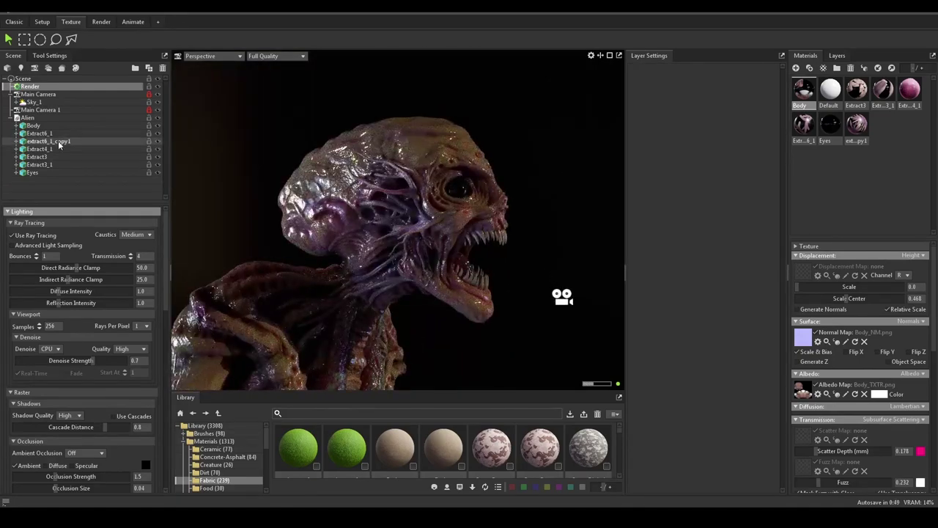
# Add a texture project to the scene and name it Texture_Body
pyautogui.click(42, 127)
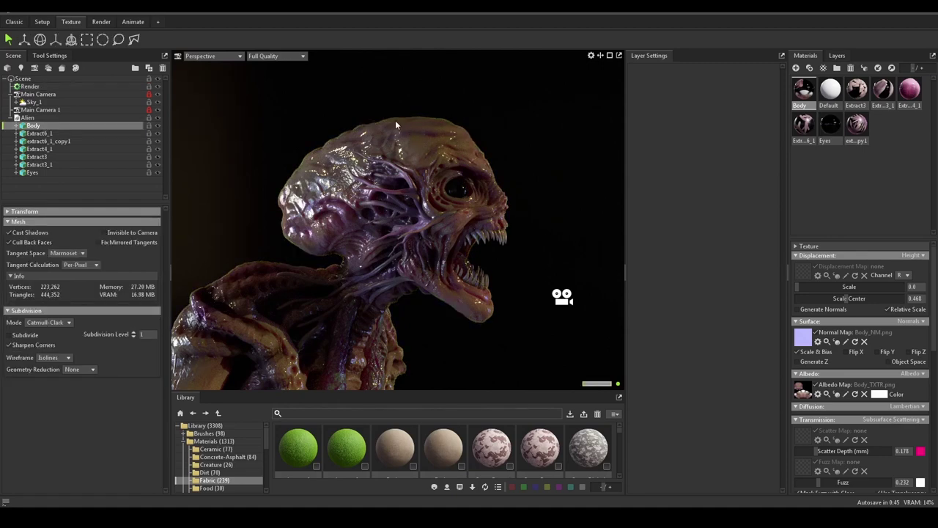
pyautogui.click(74, 70)
pyautogui.doubleClick(54, 182)
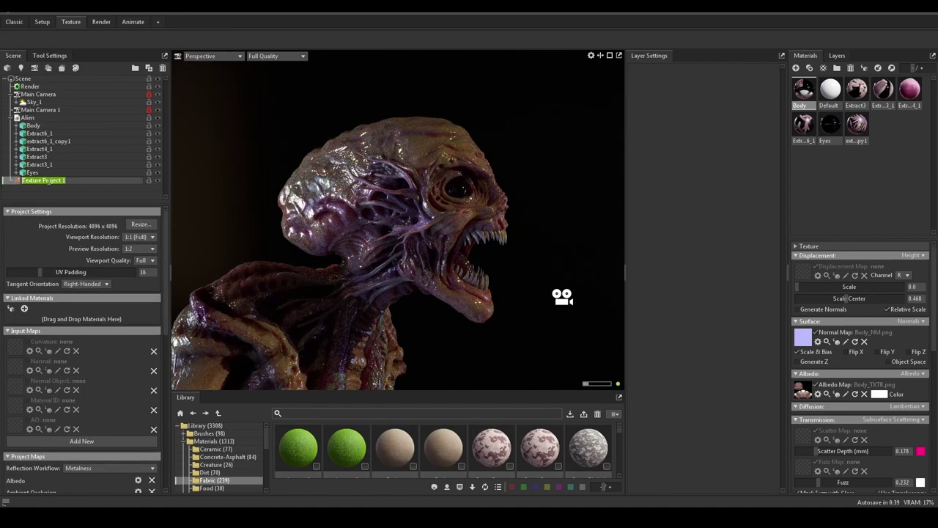
pyautogui.moveTo(43, 180); pyautogui.dragTo(103, 180)
pyautogui.write('Bo')
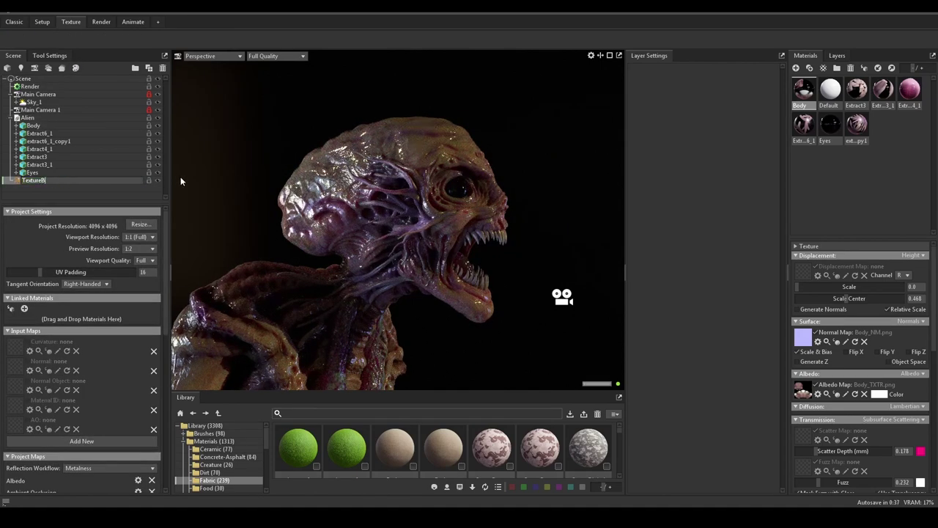
pyautogui.press('BackSpace')
pyautogui.press('BackSpace')
pyautogui.write('_Body')
pyautogui.press('Return')
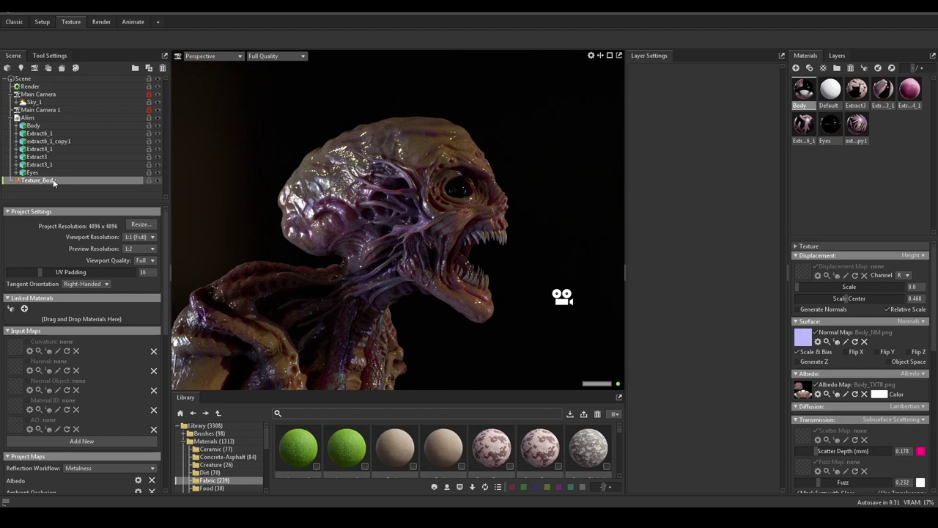
# Link the Body material to the Texture_Body project
pyautogui.scroll(-4, 101, 409)
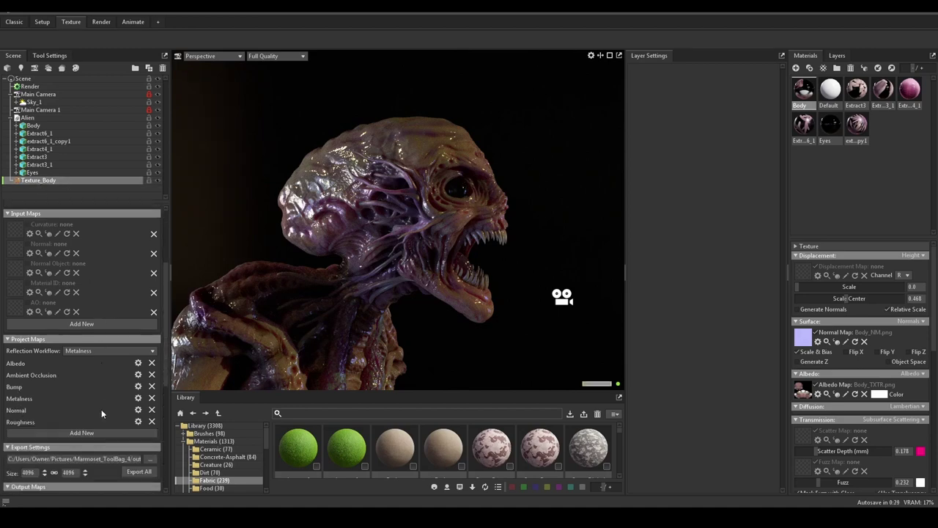
pyautogui.scroll(4, 101, 408)
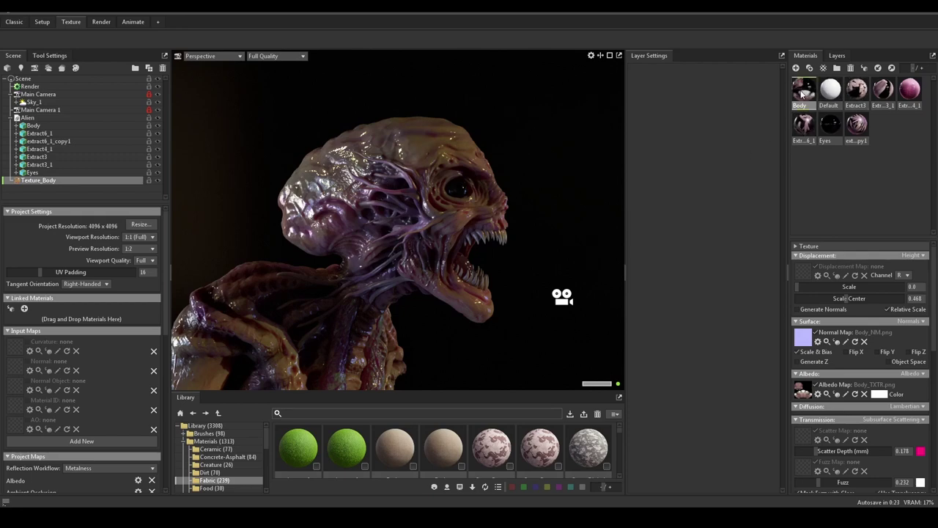
pyautogui.moveTo(801, 93); pyautogui.dragTo(105, 320)
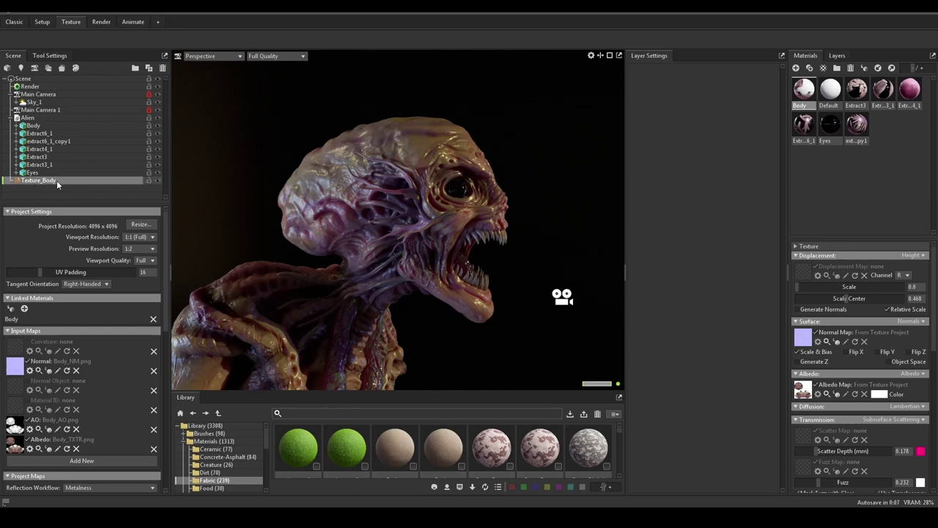
# Add a paint layer to the Texture_Body project and set its albedo color to bright red
pyautogui.click(839, 56)
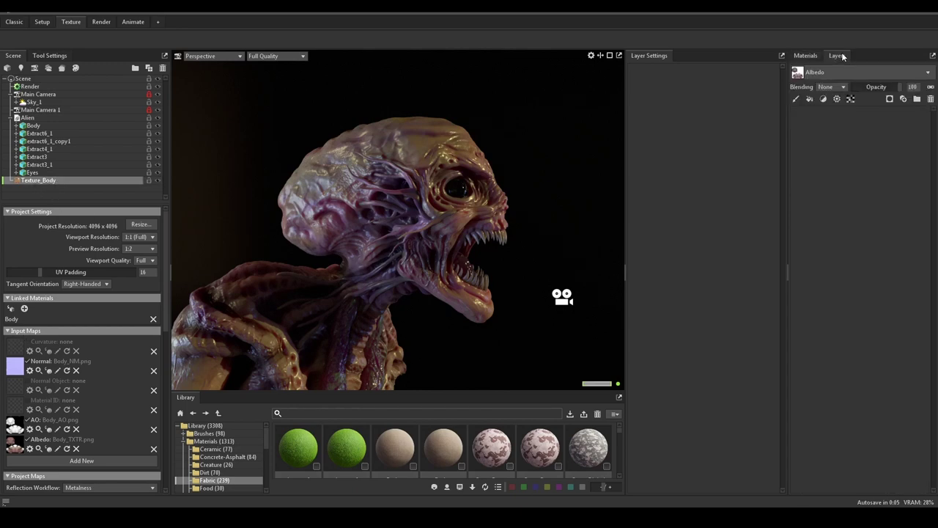
pyautogui.click(818, 56)
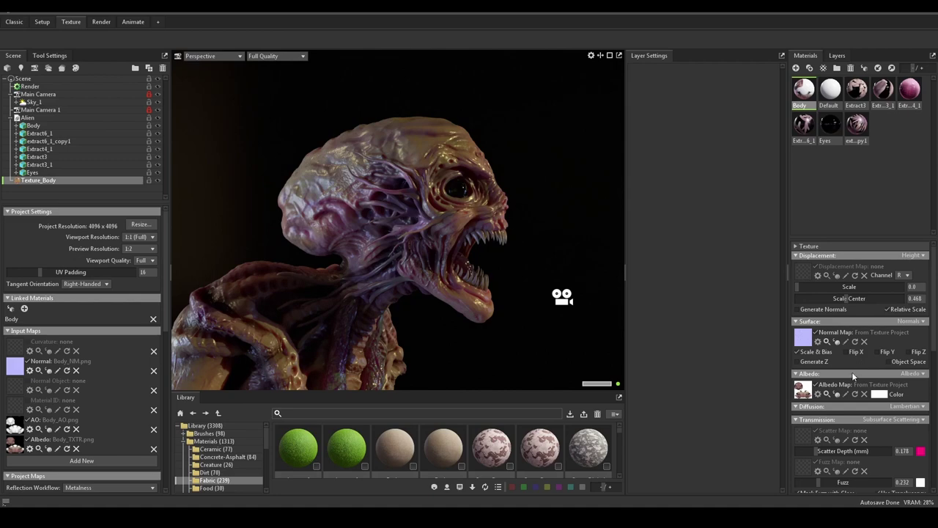
pyautogui.click(839, 57)
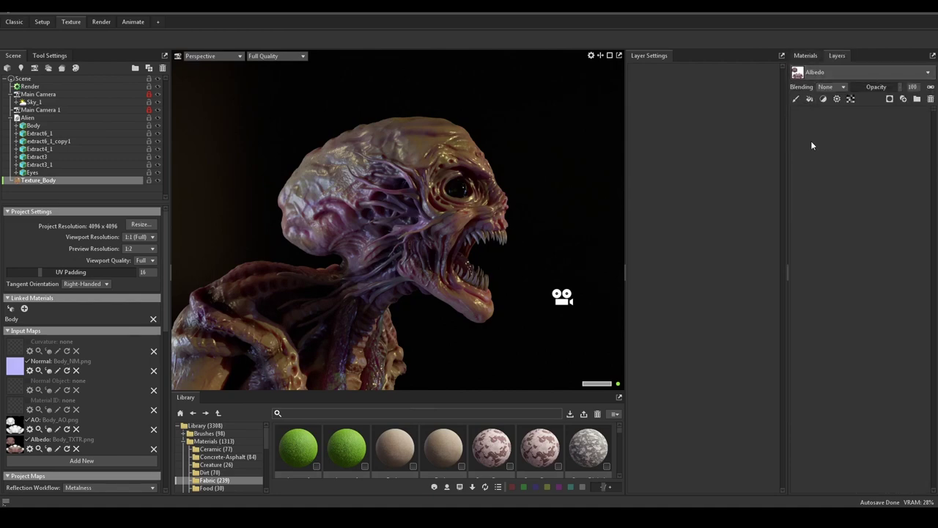
pyautogui.click(796, 102)
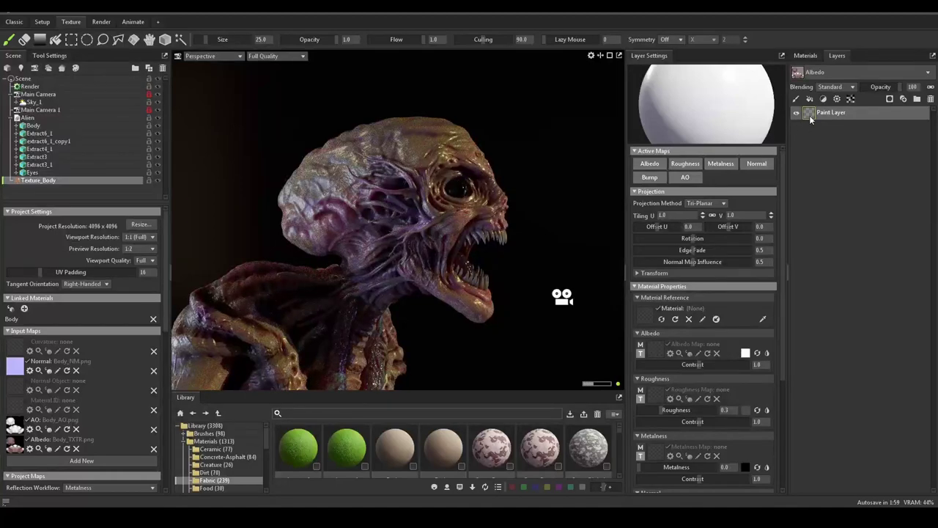
pyautogui.click(745, 353)
pyautogui.click(476, 188)
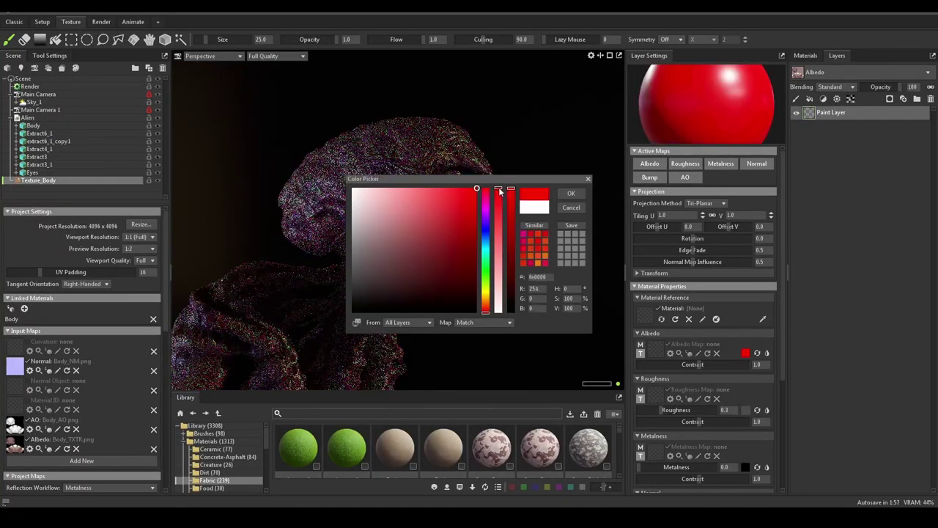
pyautogui.click(571, 194)
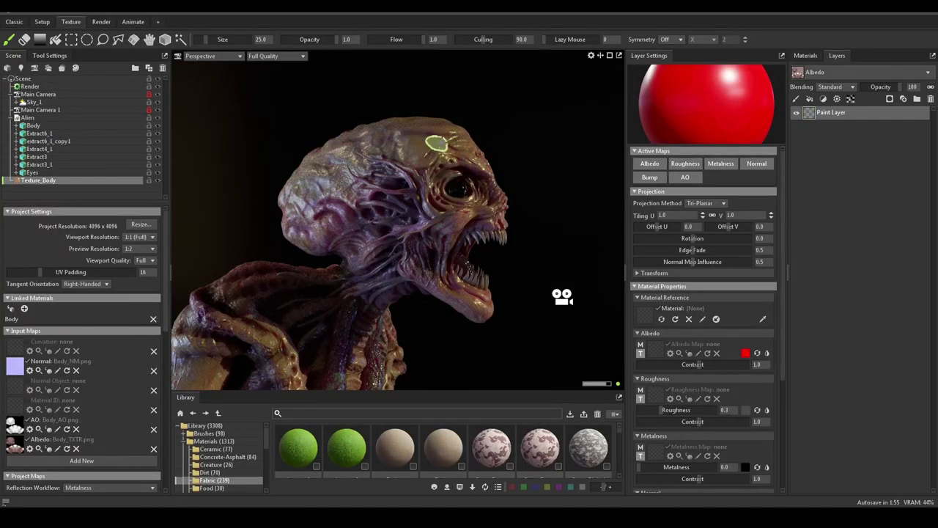
# Paint a red test stroke across the alien's skull, and remove it together with the paint layer
pyautogui.moveTo(442, 141)
pyautogui.mouseDown()
pyautogui.moveTo(376, 161)
pyautogui.moveTo(322, 244)
pyautogui.mouseUp()
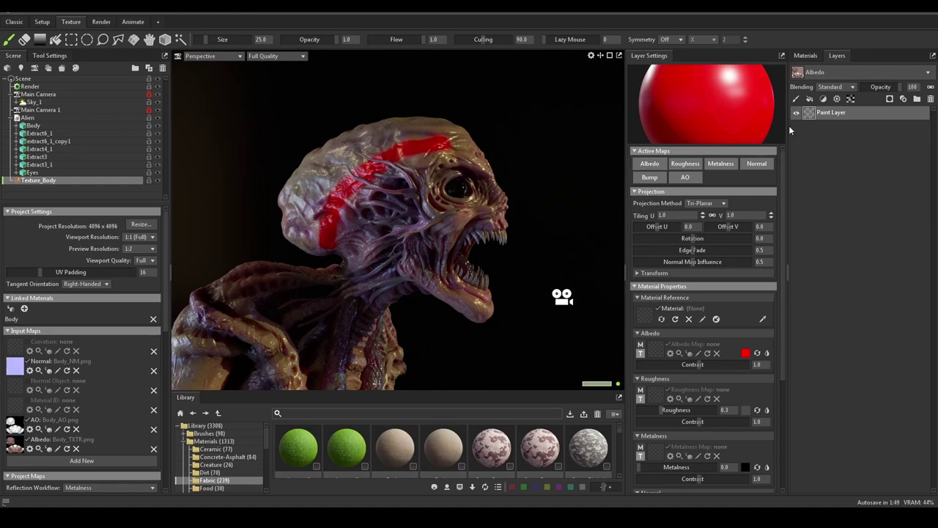
pyautogui.rightClick(810, 116)
pyautogui.click(856, 285)
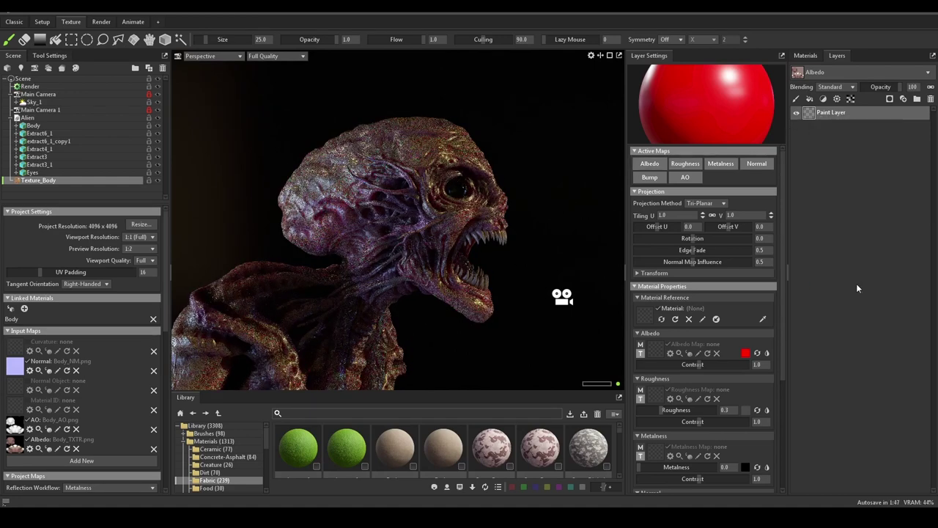
pyautogui.click(929, 102)
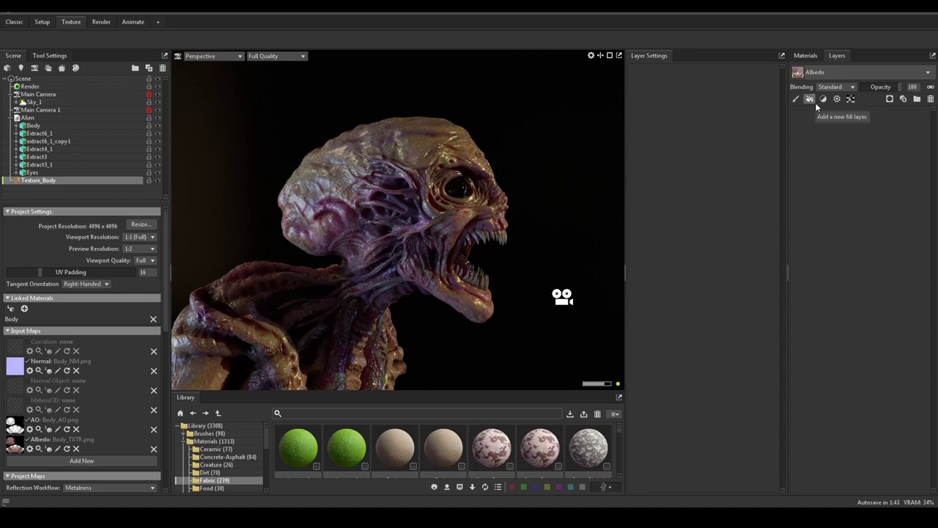
# Enlarge the library area and look through its Wood and Creature materials
pyautogui.moveTo(525, 394); pyautogui.dragTo(524, 299)
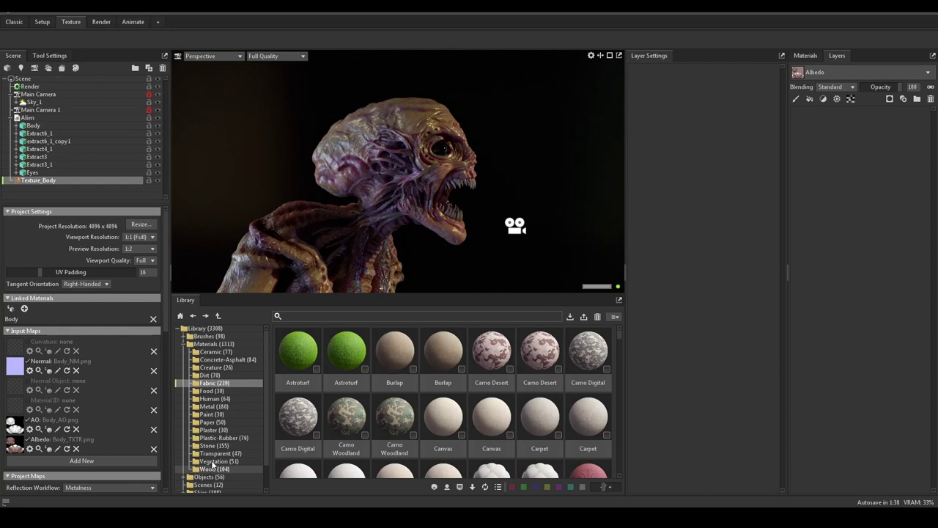
pyautogui.click(214, 468)
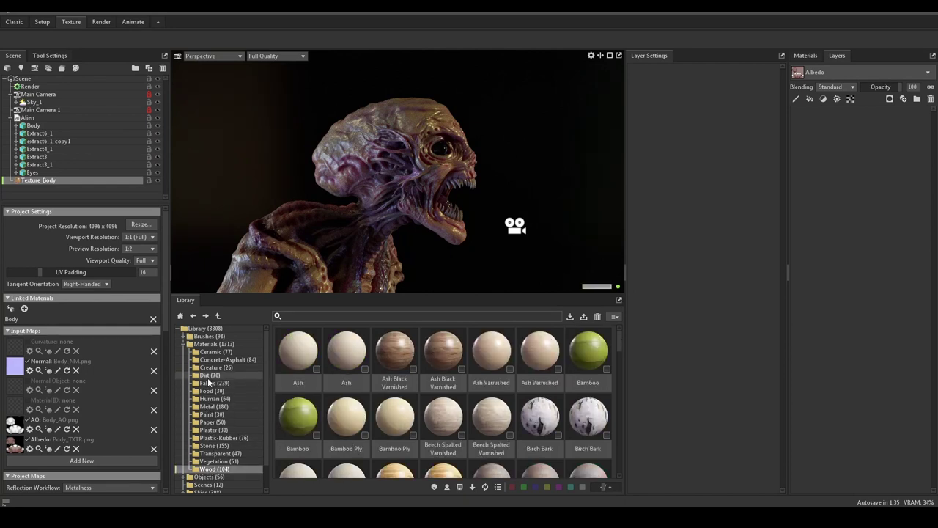
pyautogui.click(212, 367)
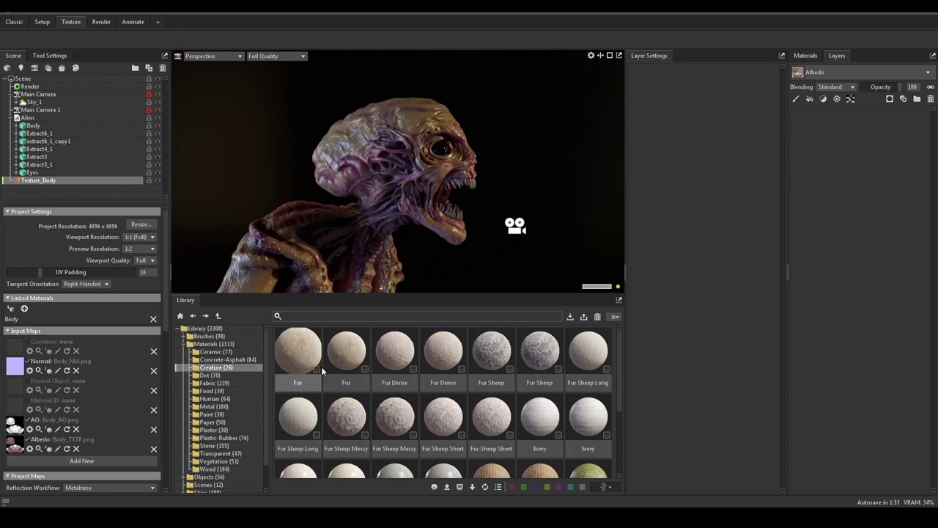
pyautogui.scroll(-3, 206, 374)
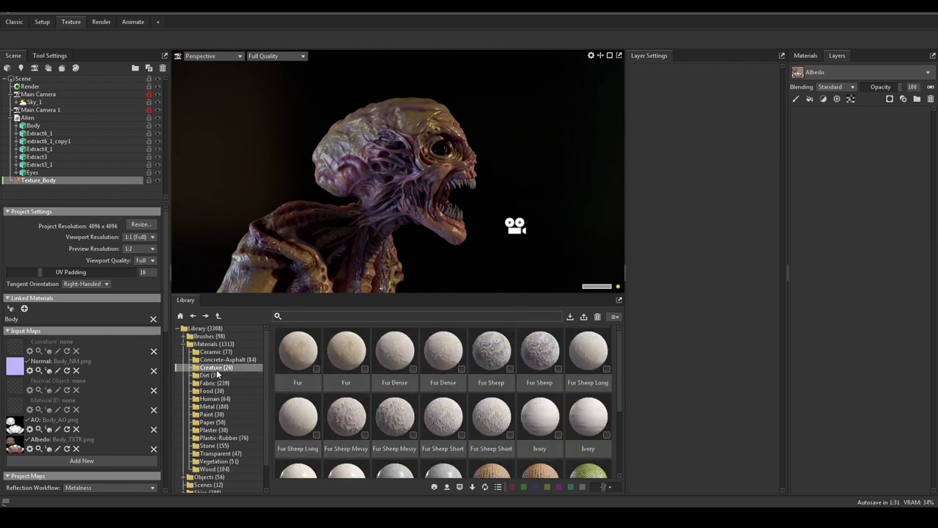
pyautogui.scroll(-3, 415, 364)
pyautogui.scroll(3, 415, 364)
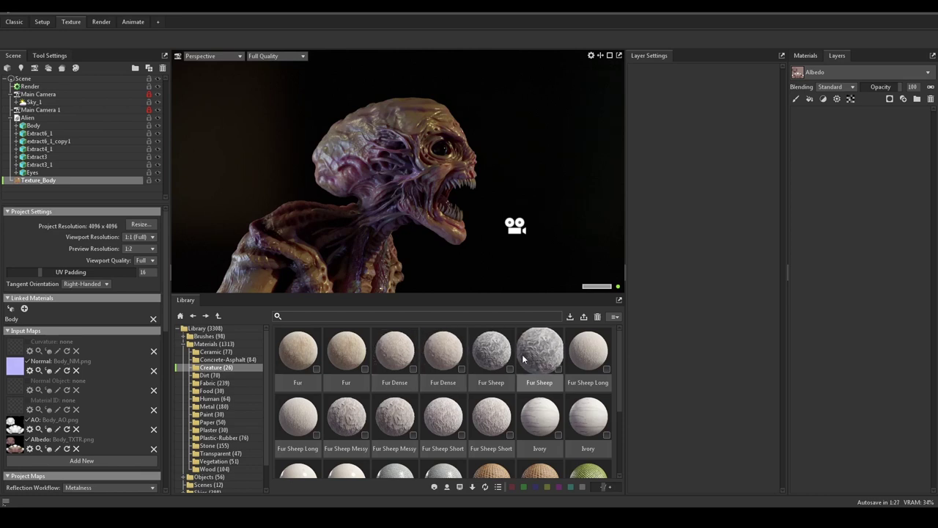
pyautogui.click(495, 357)
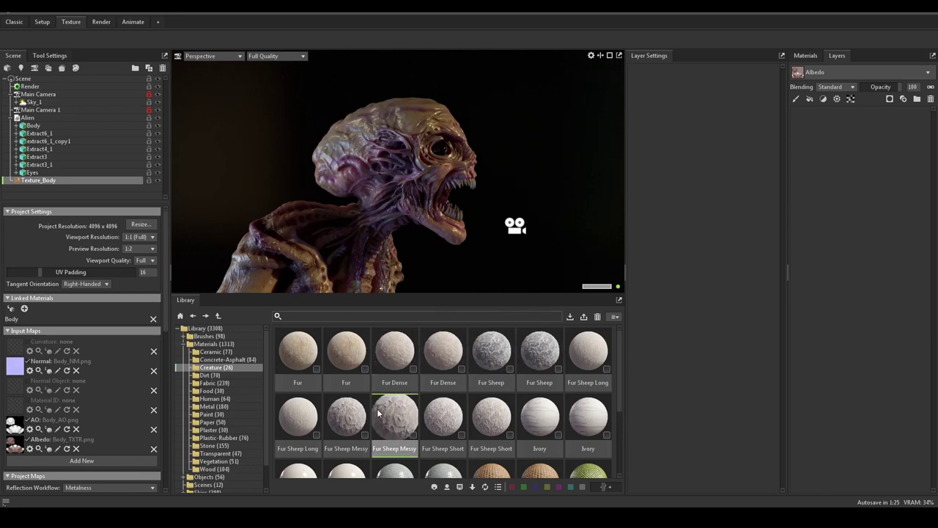
pyautogui.scroll(-1, 408, 395)
pyautogui.scroll(-1, 408, 395)
pyautogui.scroll(2, 405, 388)
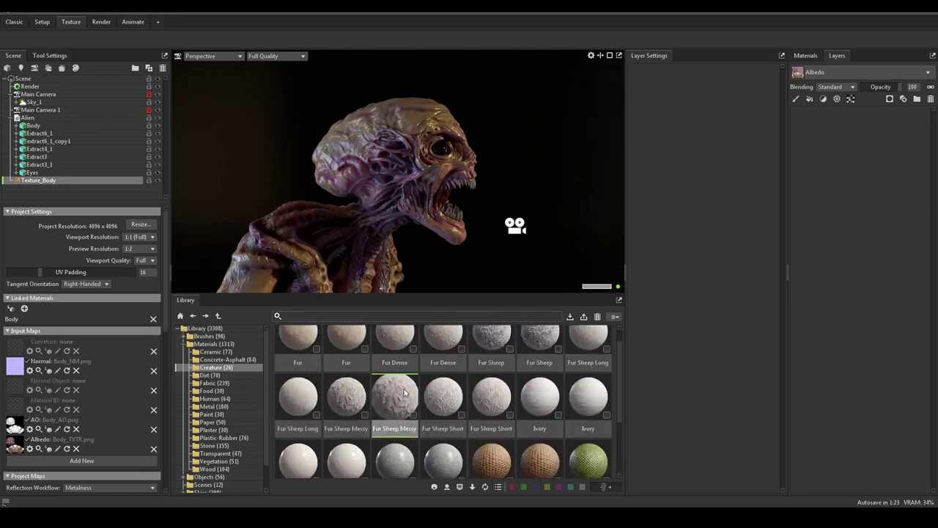
# Add the Flesh Rotten material from the library's Human category as a layer of the Texture_Body project
pyautogui.click(224, 398)
pyautogui.scroll(-1, 416, 385)
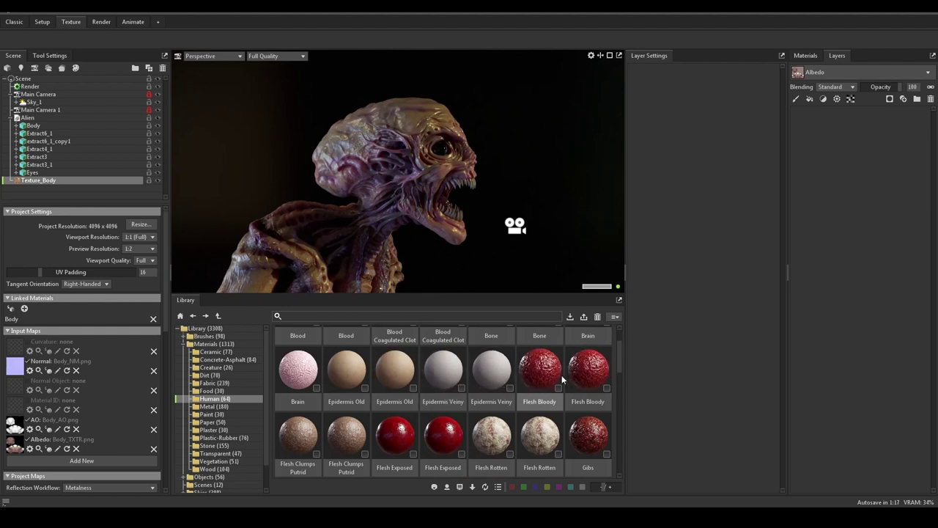
pyautogui.click(538, 434)
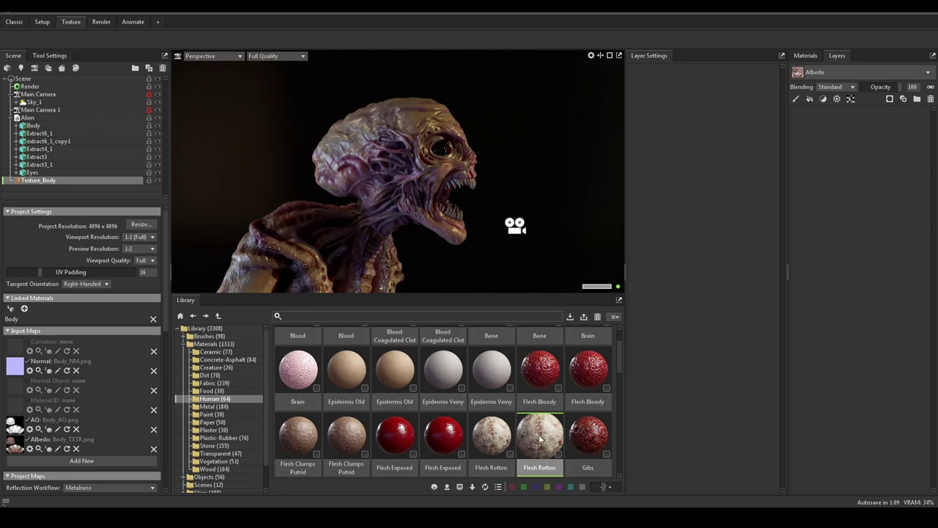
pyautogui.moveTo(526, 434); pyautogui.dragTo(850, 154)
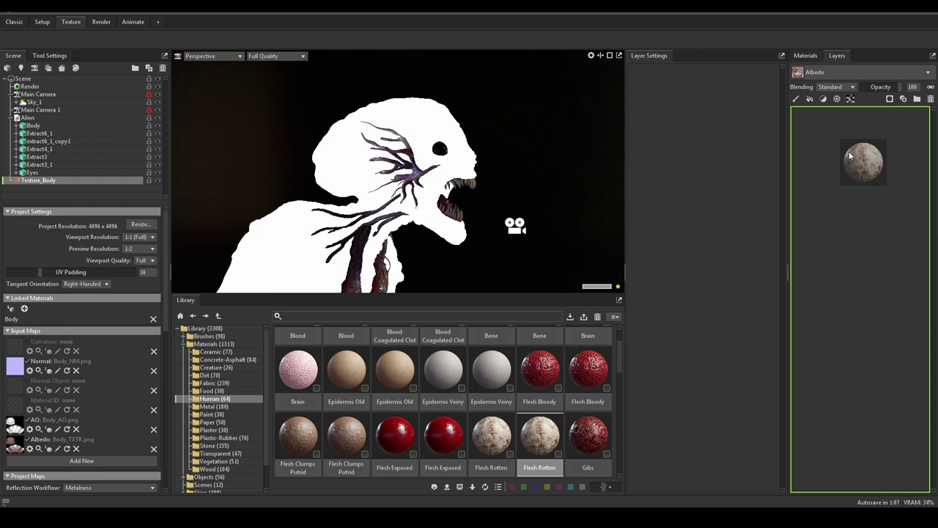
pyautogui.moveTo(849, 152); pyautogui.dragTo(850, 152)
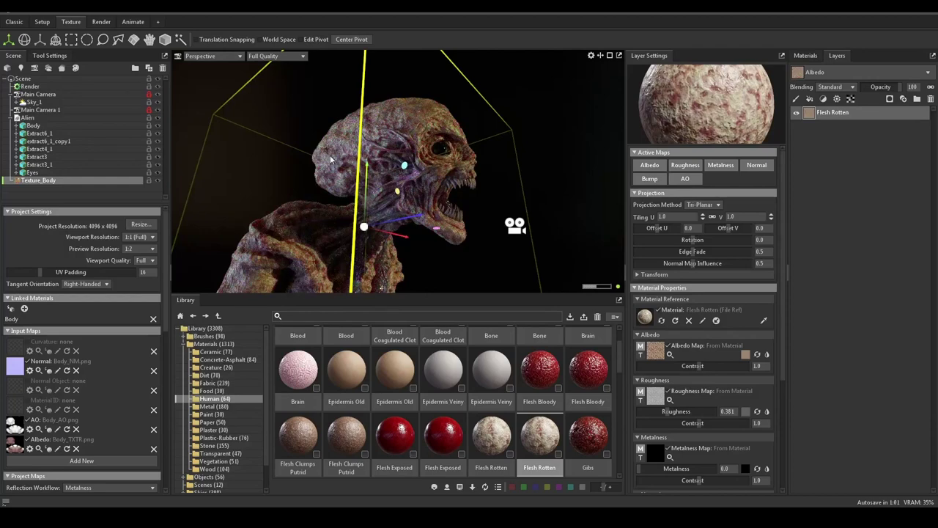
# Activate the rectangular selection tool, try UV projection on the Flesh Rotten layer, and return it to Tri-Planar
pyautogui.click(71, 39)
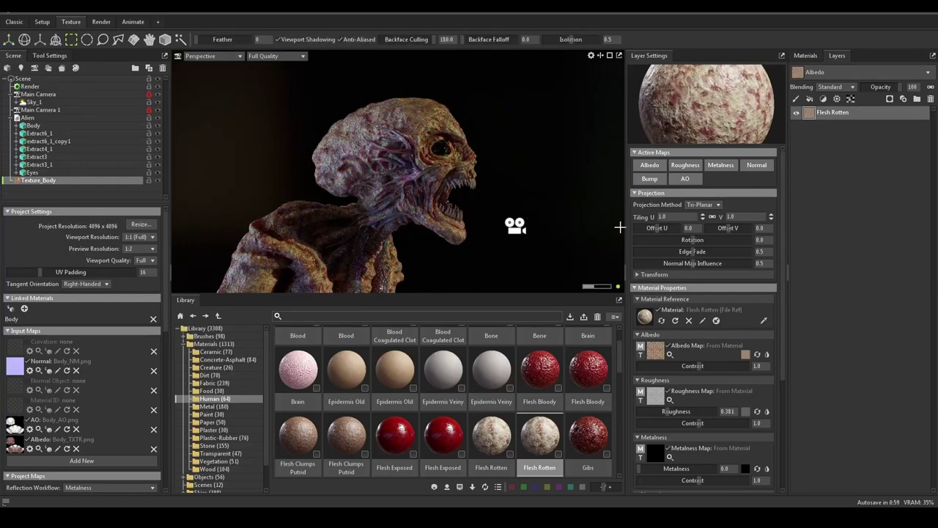
pyautogui.click(705, 205)
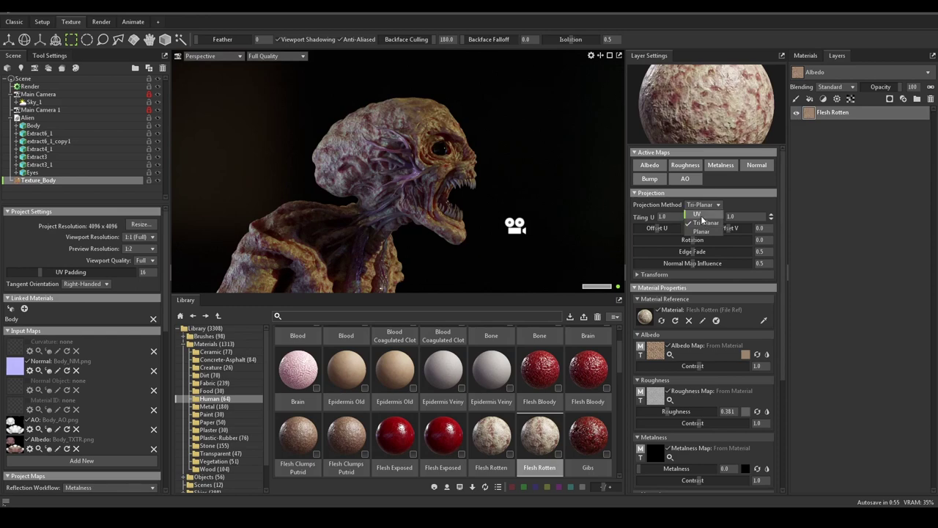
pyautogui.click(700, 214)
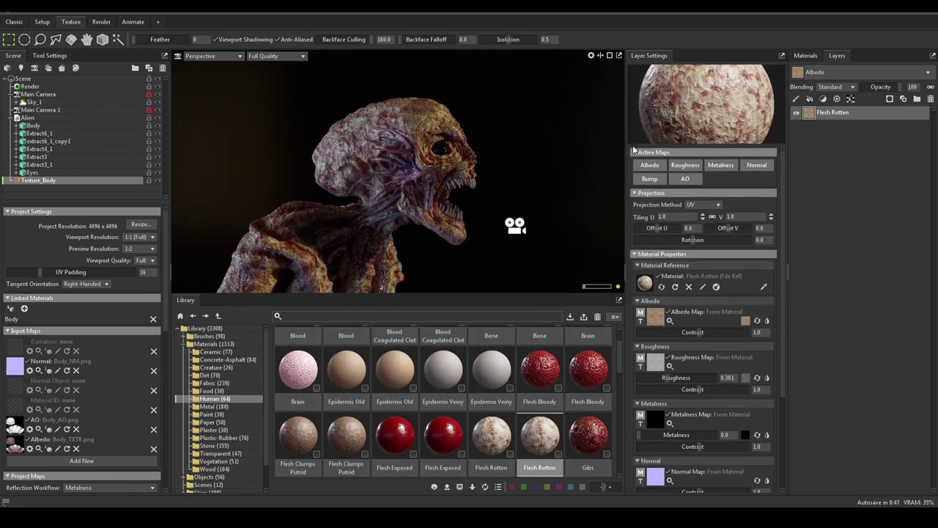
pyautogui.click(706, 222)
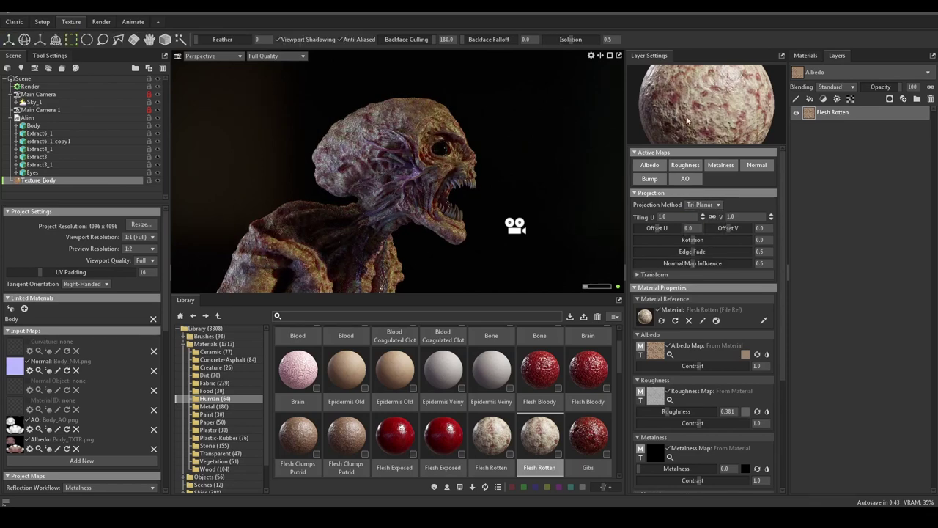
pyautogui.click(174, 11)
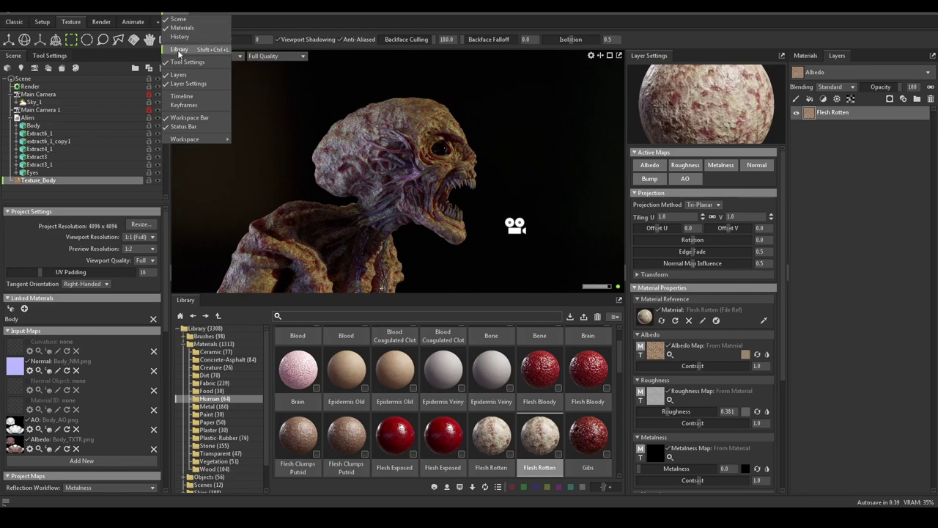
pyautogui.moveTo(203, 139)
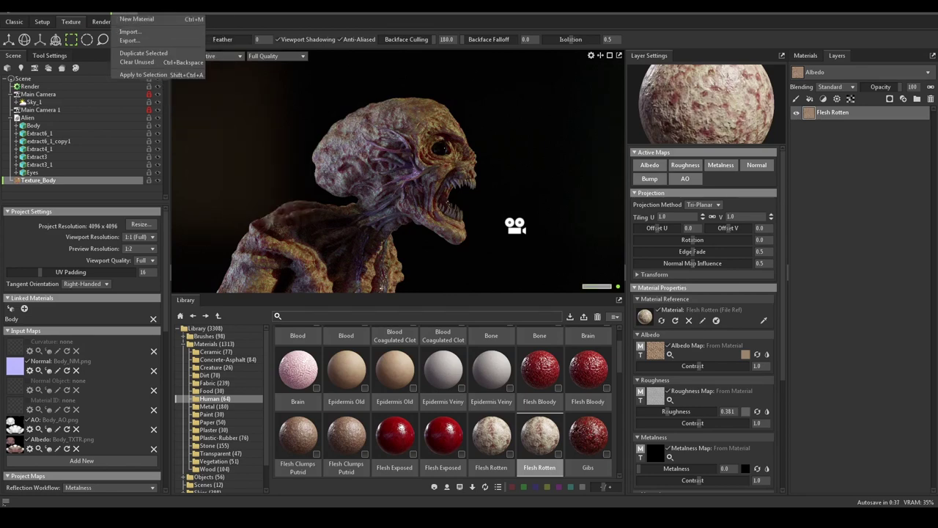
pyautogui.moveTo(151, 13)
pyautogui.moveTo(190, 12)
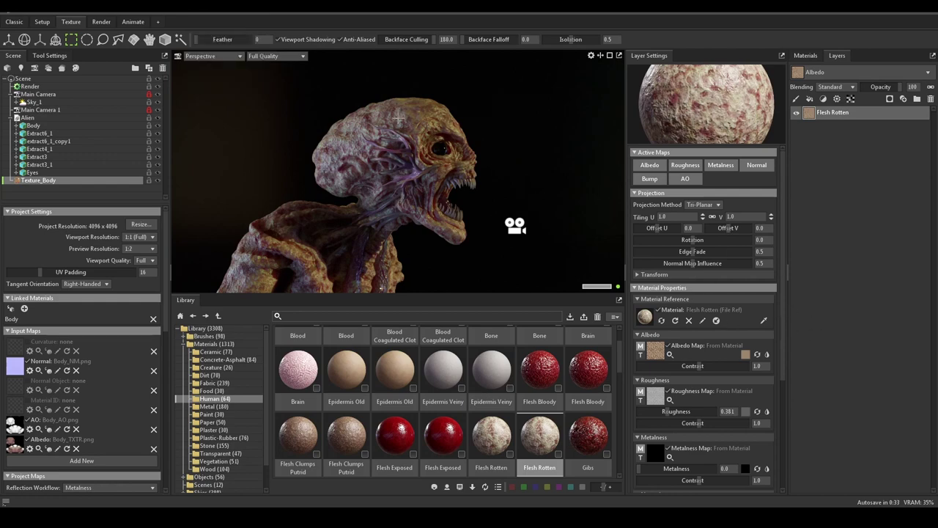
# Show the layer's projection gizmo, review its material properties, and hide the gizmo by returning to the rectangular selection tool
pyautogui.click(10, 40)
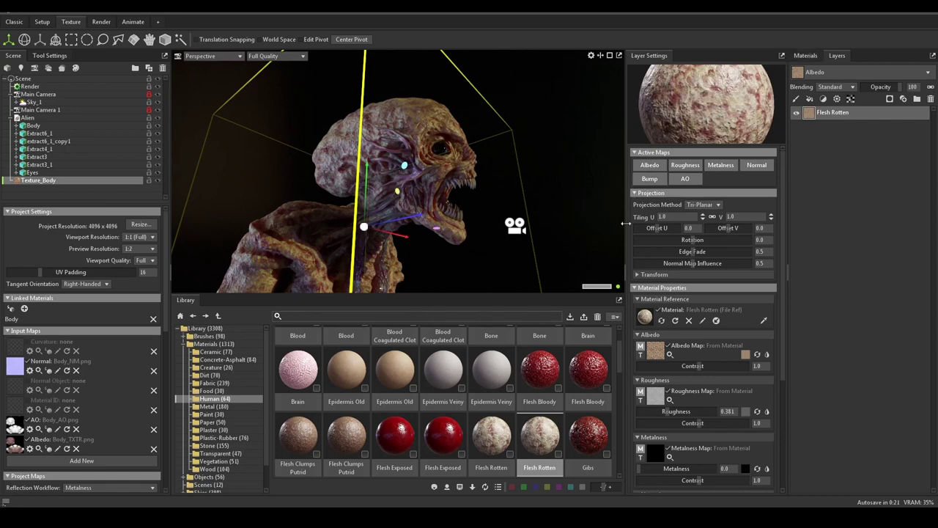
pyautogui.scroll(-5, 709, 319)
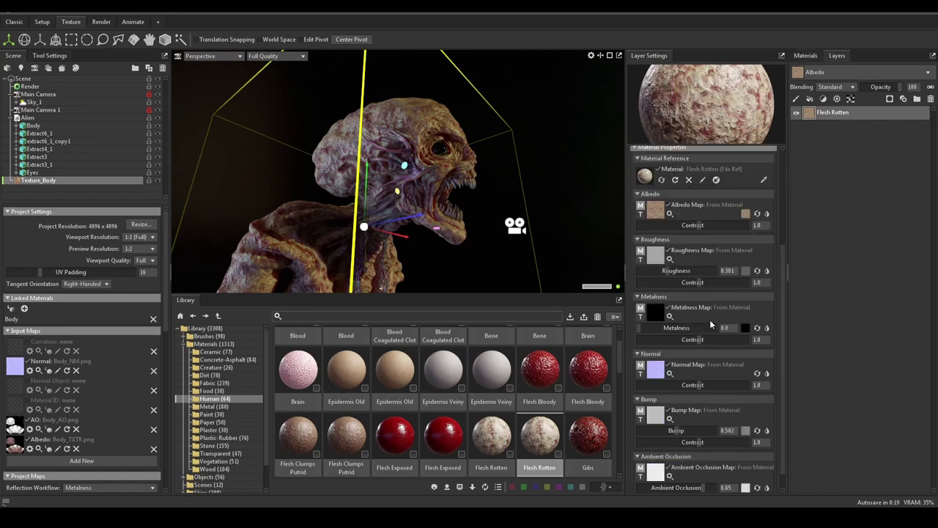
pyautogui.scroll(5, 705, 318)
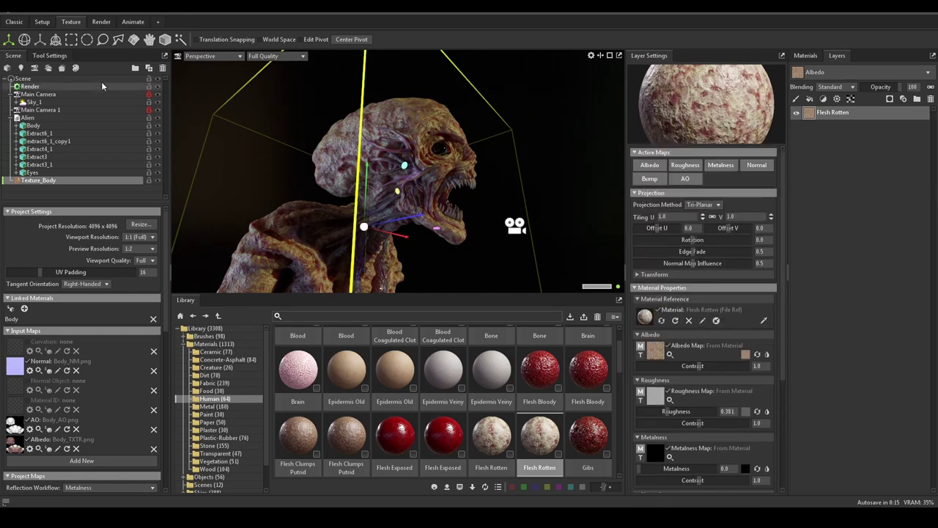
pyautogui.click(71, 38)
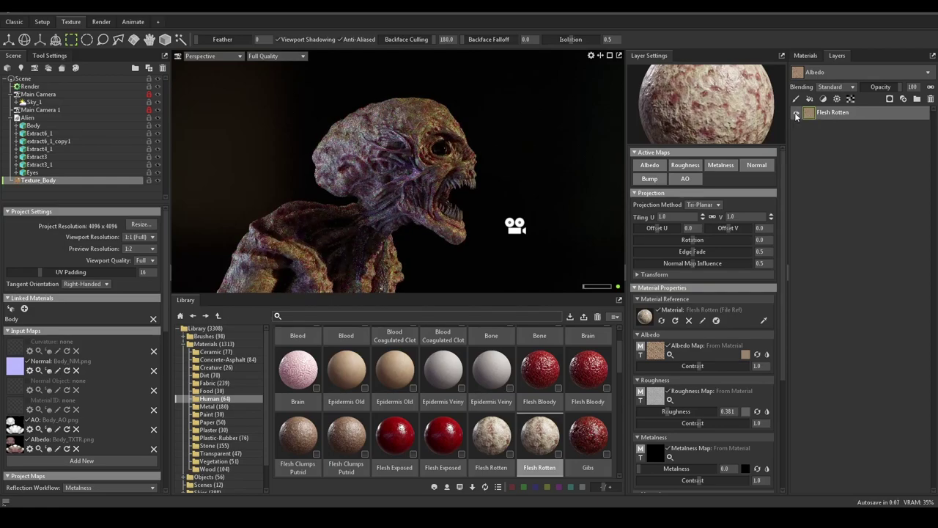
# Hide and show the Flesh Rotten layer to compare the alien's head with and without it up close
pyautogui.moveTo(515, 136); pyautogui.dragTo(580, 130)
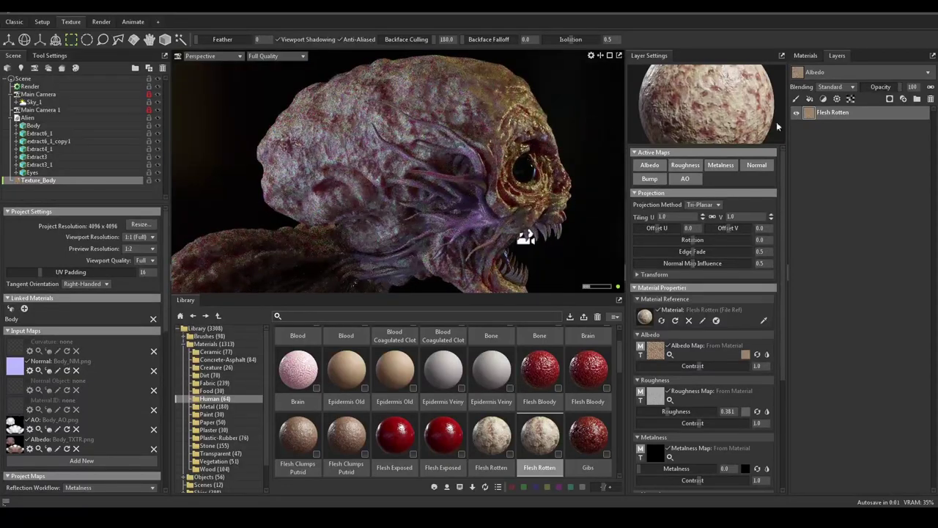
pyautogui.click(796, 113)
pyautogui.click(797, 114)
pyautogui.moveTo(442, 230); pyautogui.dragTo(576, 147)
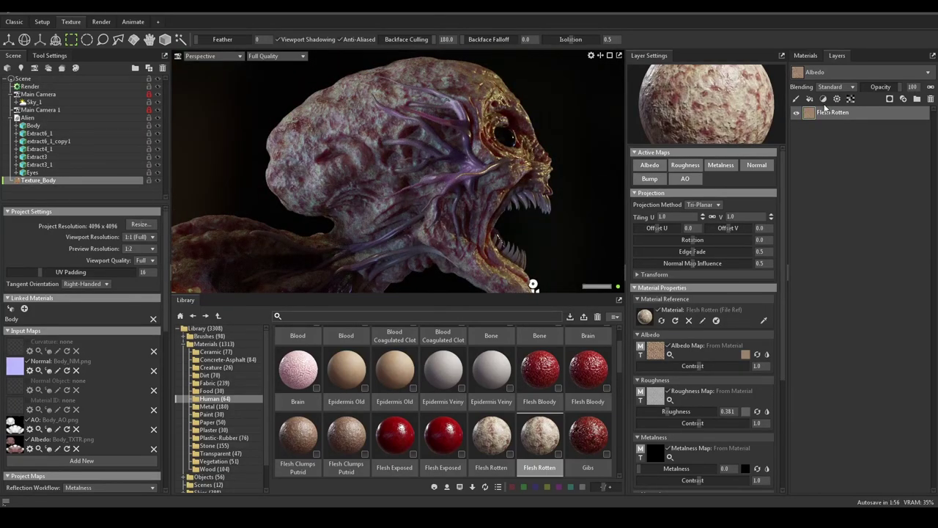
# Try 59 opacity and 0.057 albedo contrast on the Flesh Rotten layer, restoring them to 100 and 1.0
pyautogui.moveTo(899, 89); pyautogui.dragTo(867, 86)
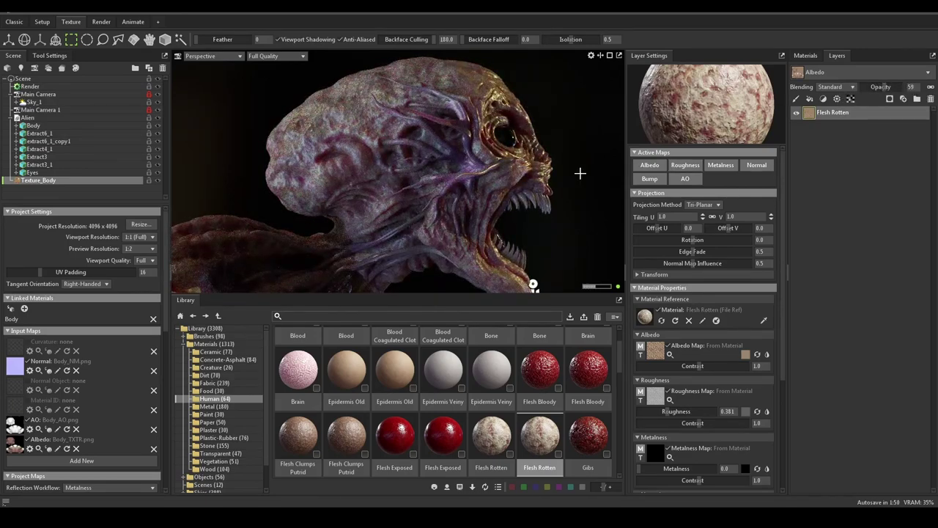
pyautogui.keyDown('alt'); pyautogui.moveTo(580, 171); pyautogui.dragTo(592, 187); pyautogui.keyUp('alt')
pyautogui.keyDown('alt'); pyautogui.moveTo(476, 232); pyautogui.dragTo(590, 128); pyautogui.keyUp('alt')
pyautogui.keyDown('alt'); pyautogui.moveTo(591, 162); pyautogui.dragTo(569, 165); pyautogui.keyUp('alt')
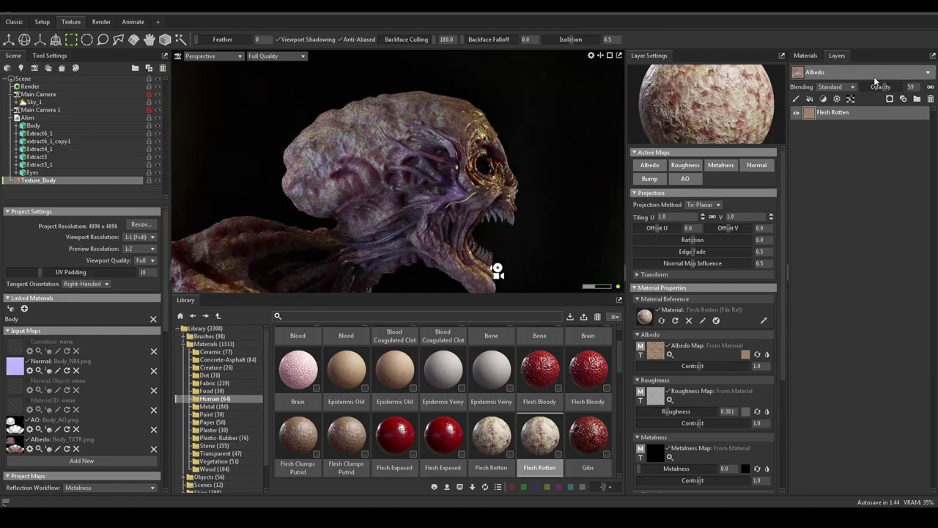
pyautogui.moveTo(903, 87); pyautogui.dragTo(911, 86)
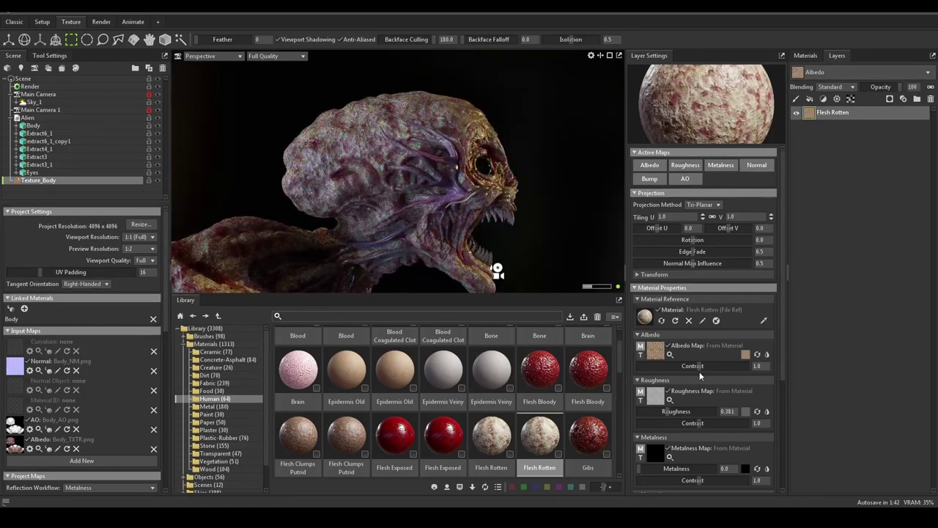
pyautogui.moveTo(698, 368); pyautogui.dragTo(668, 368)
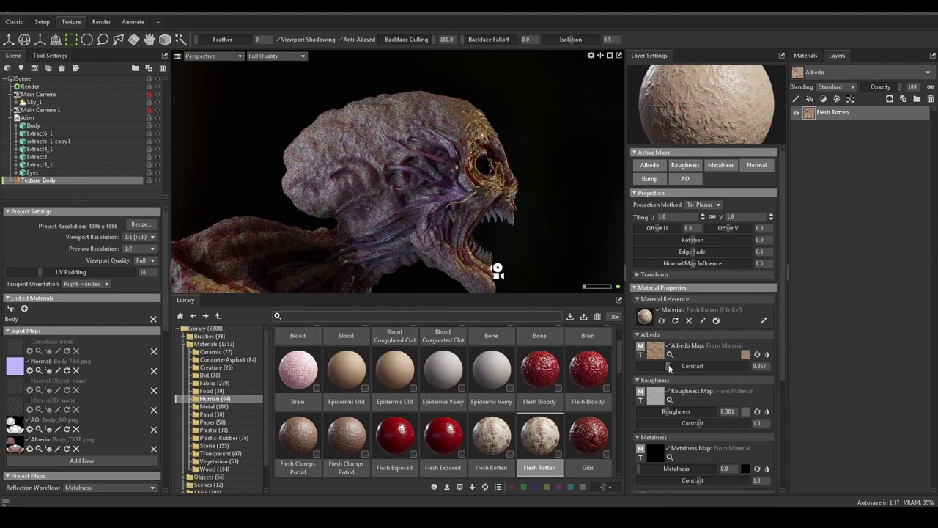
pyautogui.doubleClick(749, 365)
# Try purple and dark red tints for the Flesh Rotten layer's albedo color, and cancel the color change
pyautogui.click(746, 354)
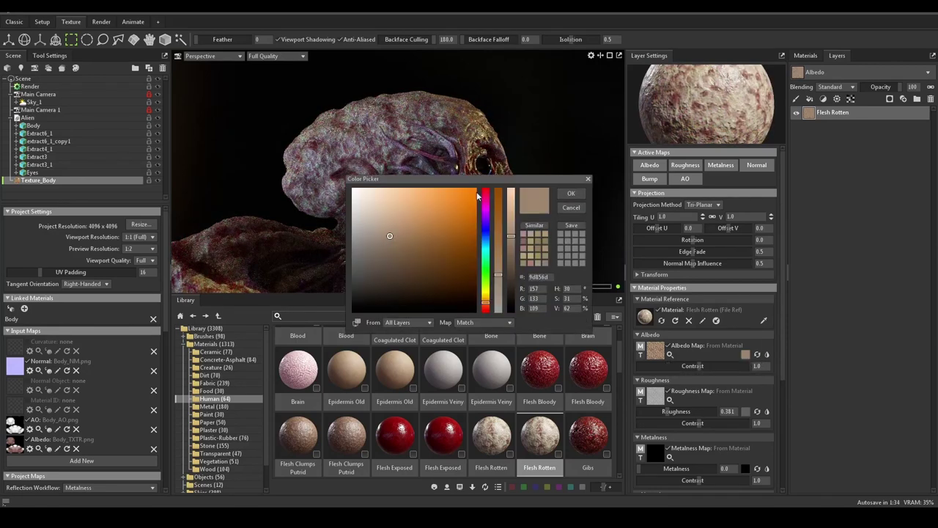
pyautogui.moveTo(495, 179); pyautogui.dragTo(695, 104)
pyautogui.moveTo(630, 157); pyautogui.dragTo(628, 128)
pyautogui.moveTo(691, 230); pyautogui.dragTo(684, 151)
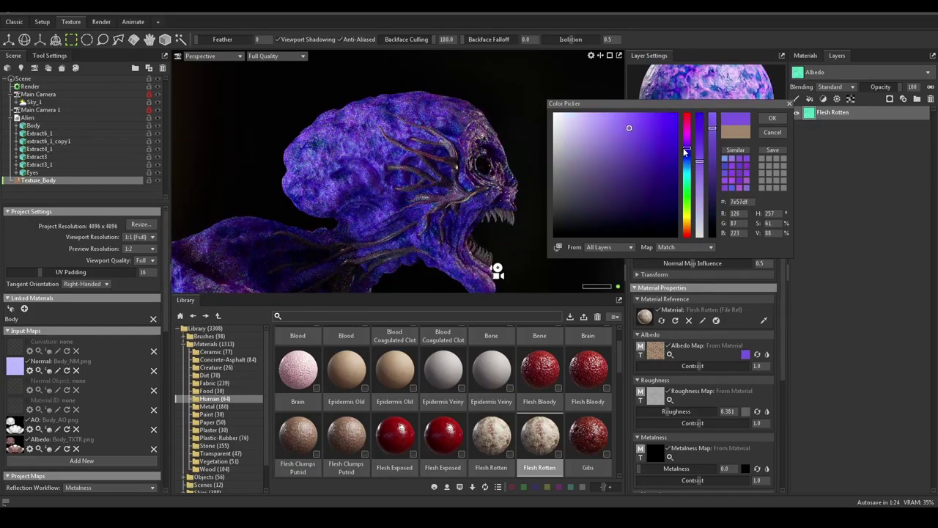
pyautogui.click(696, 146)
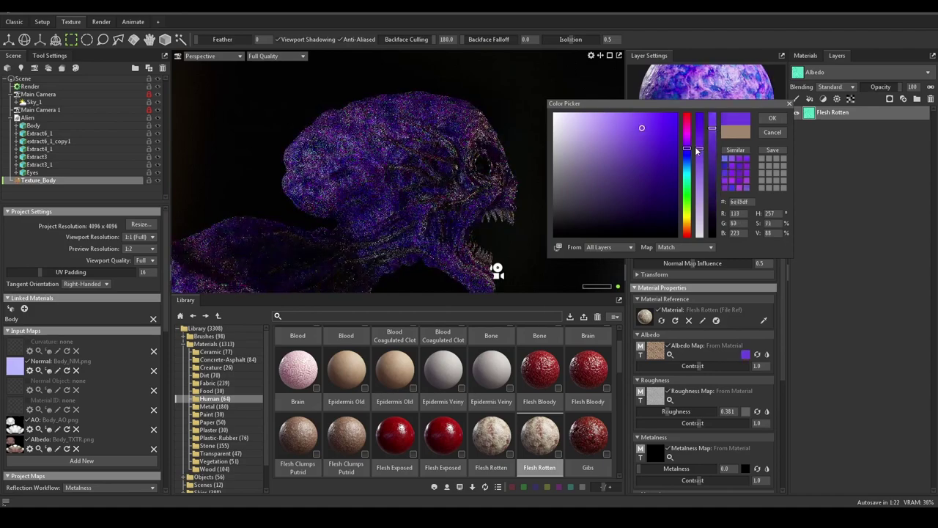
pyautogui.moveTo(706, 129); pyautogui.dragTo(691, 115)
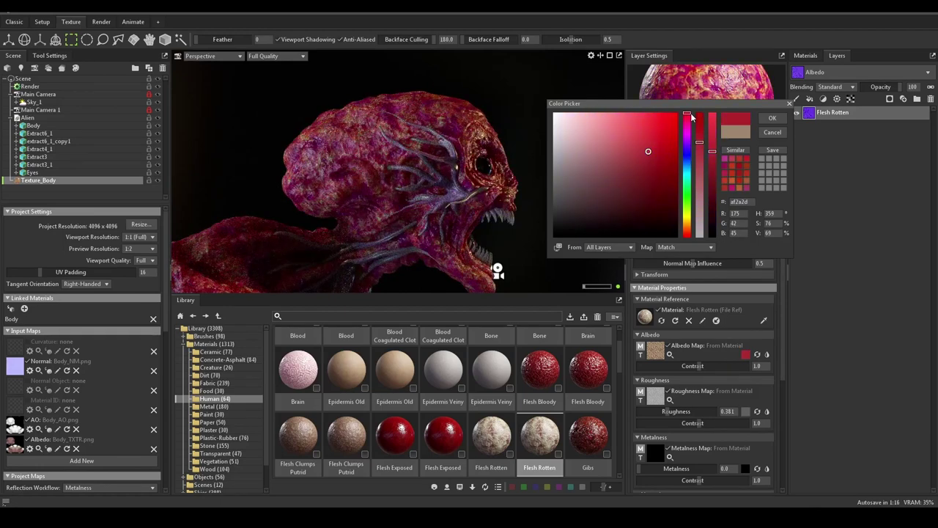
pyautogui.click(772, 133)
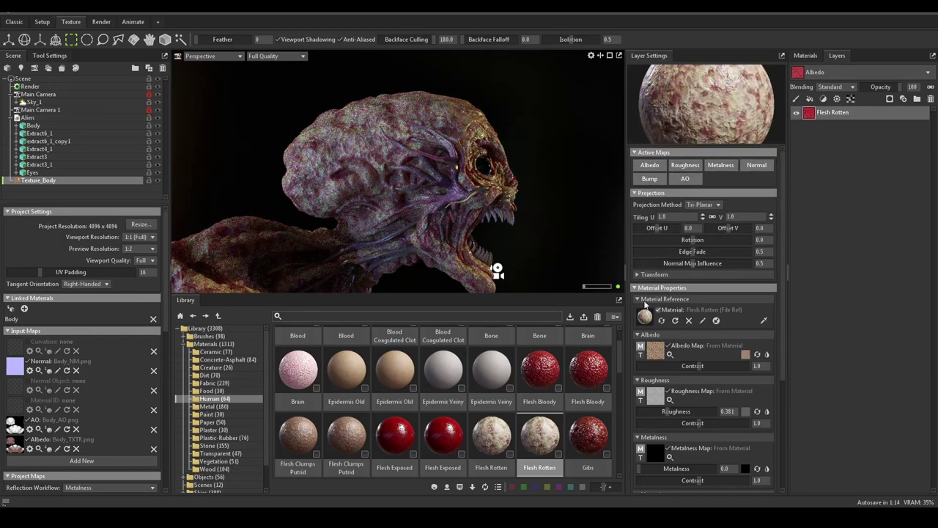
# Deactivate the Roughness and Metalness maps of the Flesh Rotten layer
pyautogui.moveTo(561, 135); pyautogui.dragTo(510, 134)
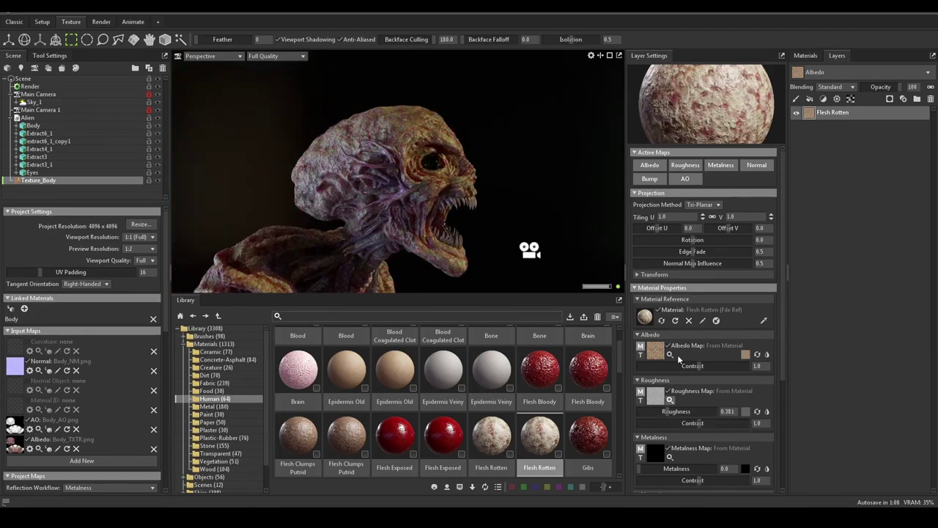
pyautogui.click(679, 165)
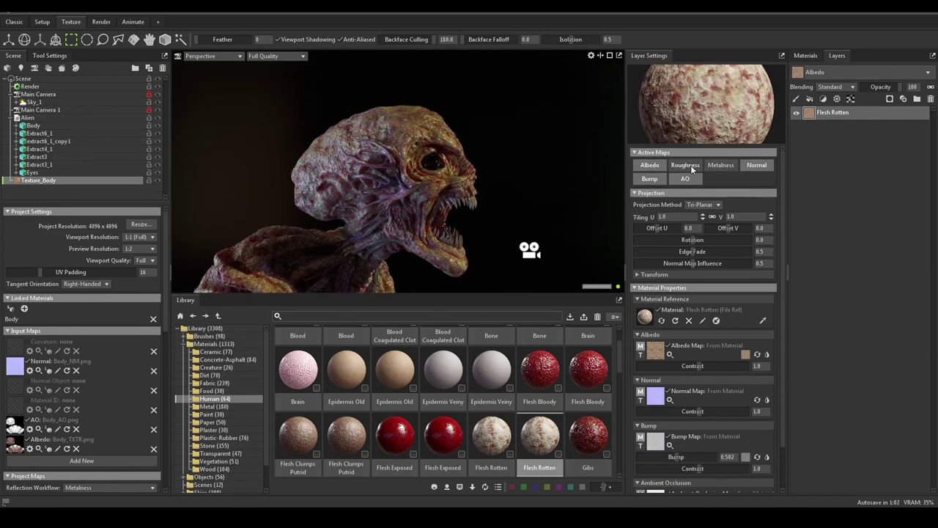
# Switch the Flesh Rotten layer's Roughness and Metalness maps on and off again to compare their effect
pyautogui.click(689, 165)
pyautogui.click(721, 164)
pyautogui.click(720, 165)
pyautogui.click(685, 165)
# Add a black paint mask to the Flesh Rotten layer
pyautogui.click(889, 100)
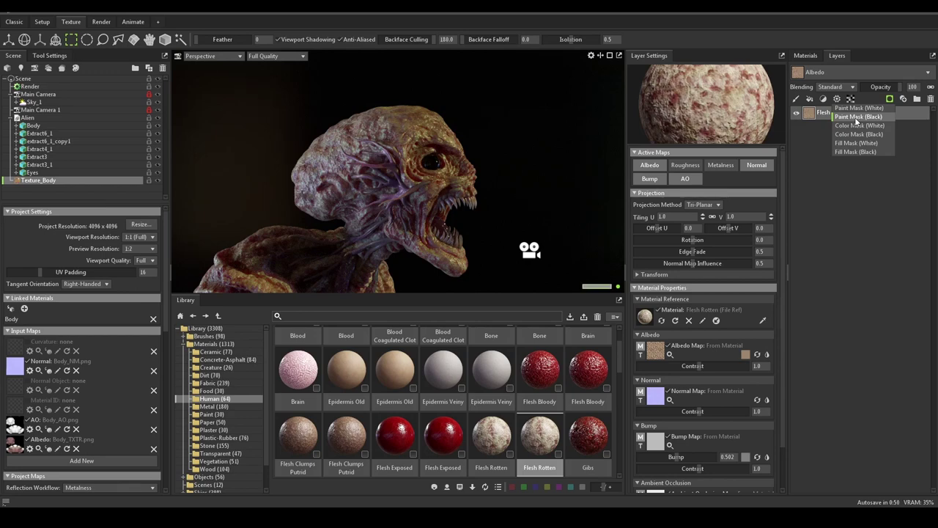
pyautogui.click(857, 117)
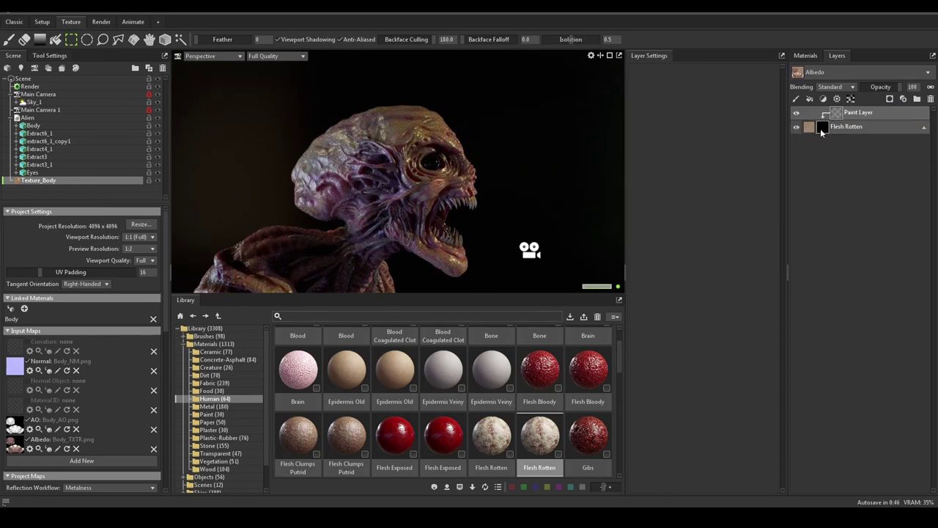
# Paint Flesh Rotten onto the side and back of the alien's cranium through the mask with a size 43 brush
pyautogui.moveTo(513, 130); pyautogui.dragTo(540, 129)
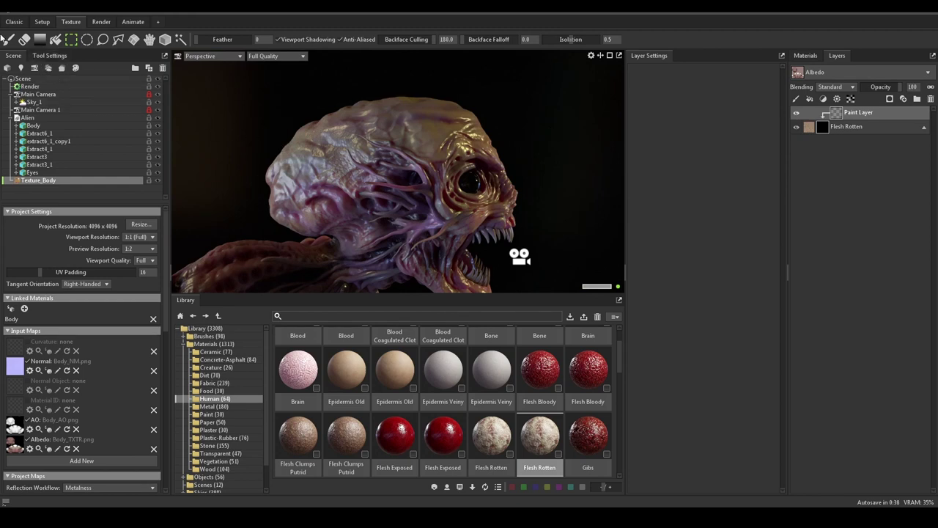
pyautogui.click(10, 41)
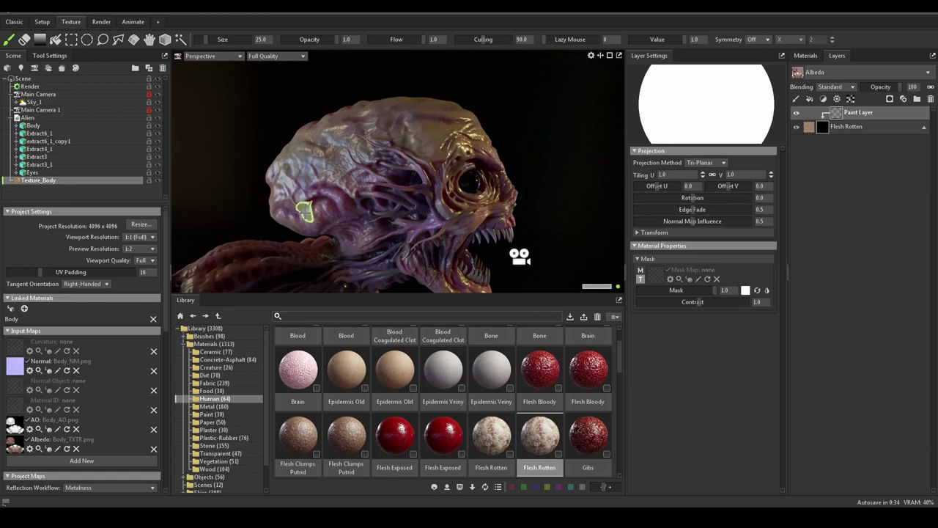
pyautogui.moveTo(308, 207); pyautogui.dragTo(259, 206, button='right')
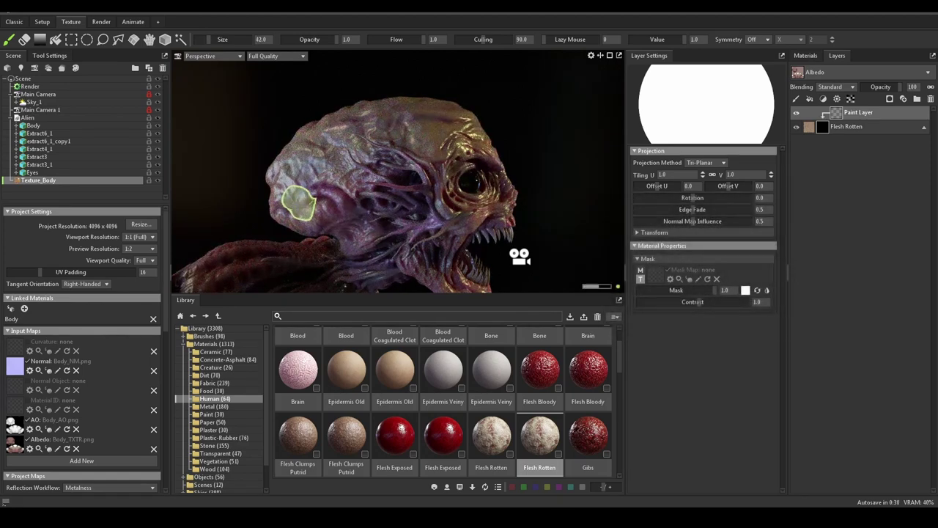
pyautogui.click(264, 192)
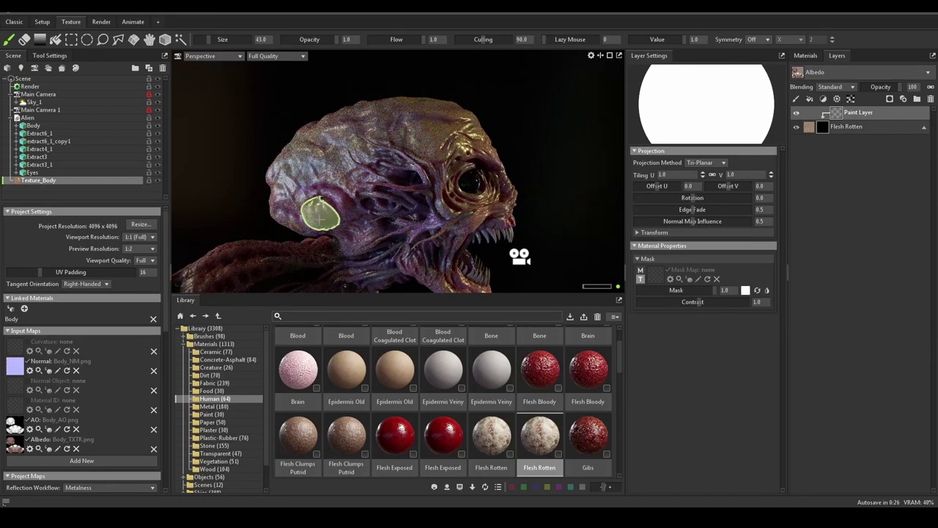
pyautogui.moveTo(314, 211)
pyautogui.mouseDown()
pyautogui.moveTo(287, 212)
pyautogui.moveTo(302, 221)
pyautogui.moveTo(318, 210)
pyautogui.moveTo(284, 200)
pyautogui.moveTo(305, 213)
pyautogui.moveTo(292, 192)
pyautogui.moveTo(341, 180)
pyautogui.moveTo(313, 151)
pyautogui.mouseUp()
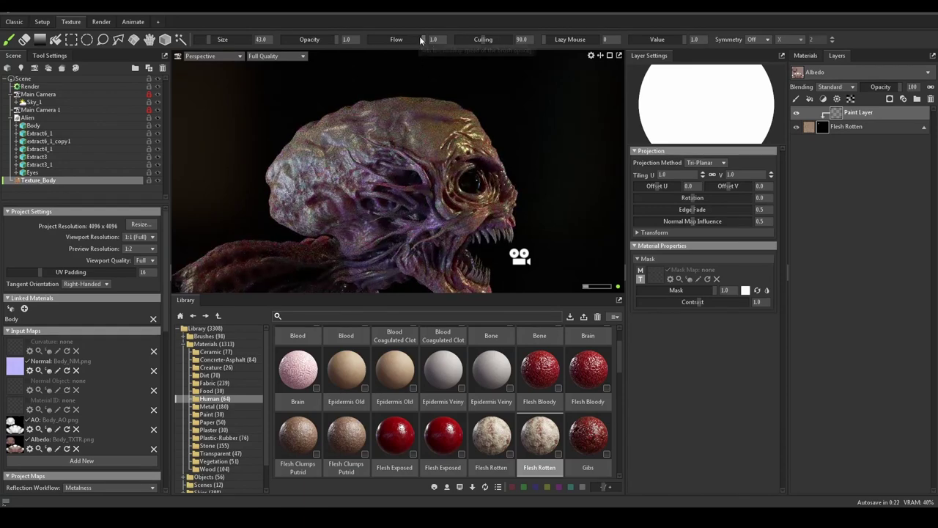
# Soften the mask brush to hardness 0.0 and flow 0.527, and keep painting the back of the head
pyautogui.click(49, 55)
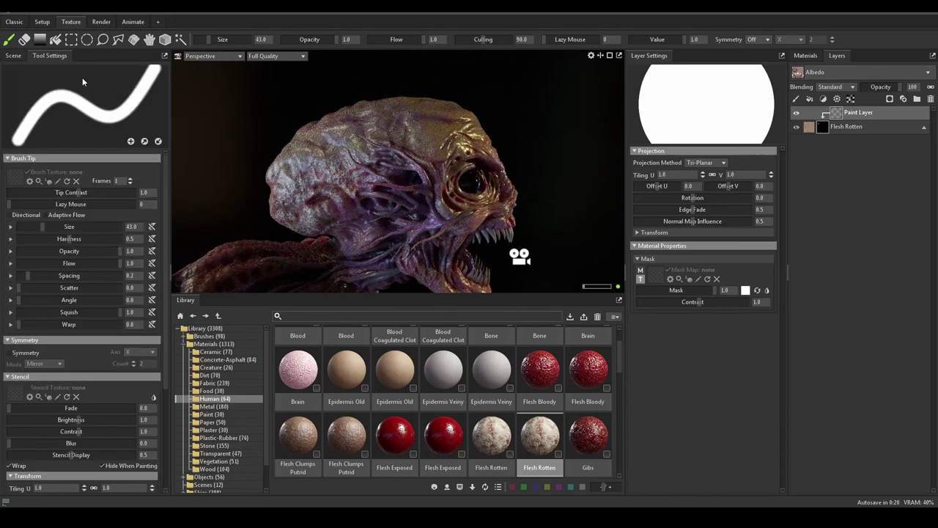
pyautogui.moveTo(66, 242); pyautogui.dragTo(16, 239)
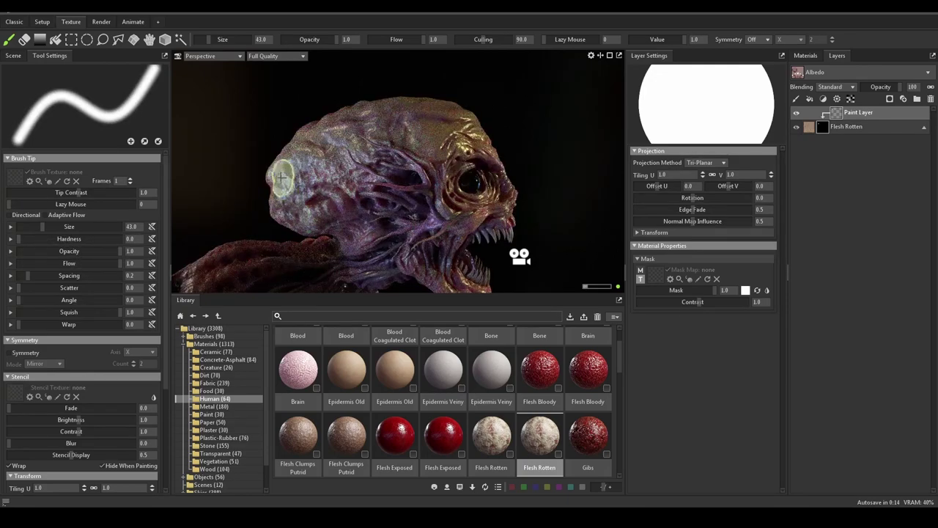
pyautogui.click(428, 39)
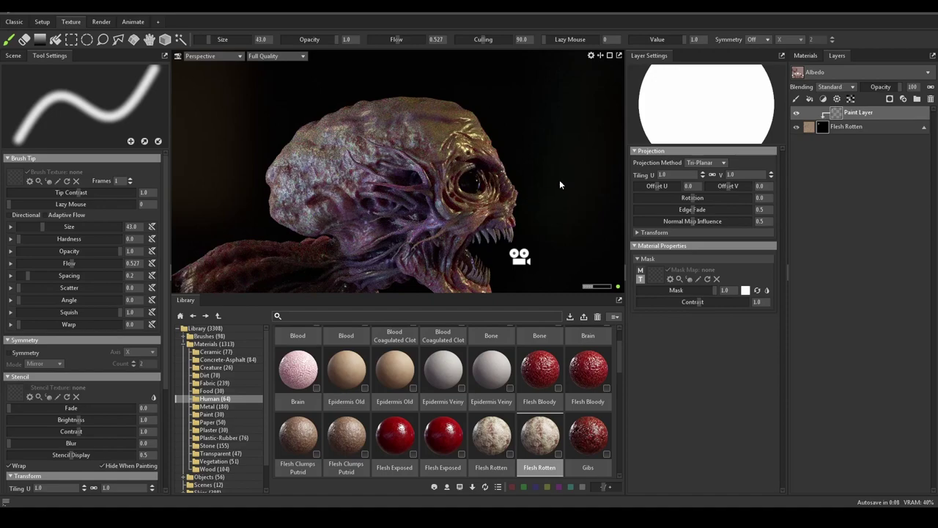
# Reduce the mask brush to size 24, opacity 0.4 and flow 0.264 for painting around the eye and brow
pyautogui.moveTo(559, 185); pyautogui.dragTo(388, 209)
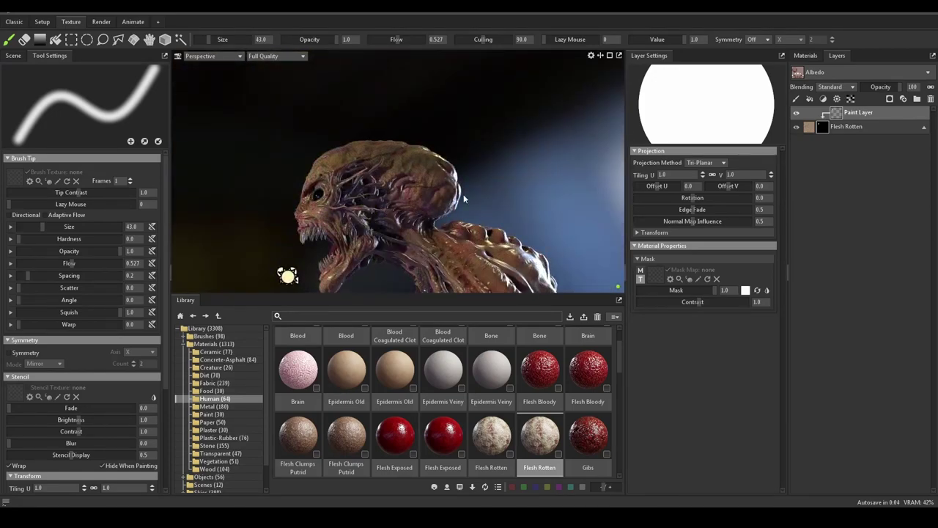
pyautogui.scroll(5, 364, 211)
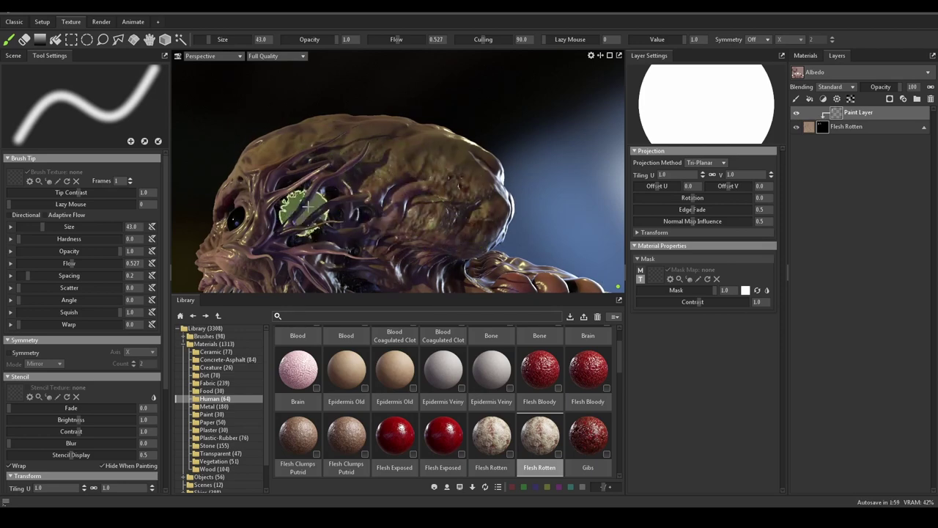
pyautogui.moveTo(294, 132)
pyautogui.mouseDown()
pyautogui.moveTo(245, 98)
pyautogui.moveTo(335, 109)
pyautogui.moveTo(315, 137)
pyautogui.moveTo(342, 130)
pyautogui.mouseUp()
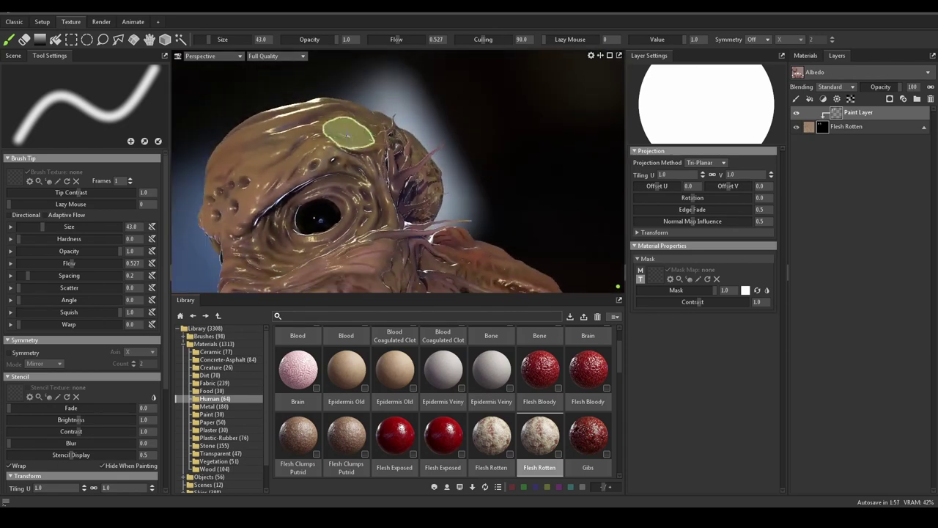
pyautogui.press('[')
pyautogui.press('[')
pyautogui.press('[')
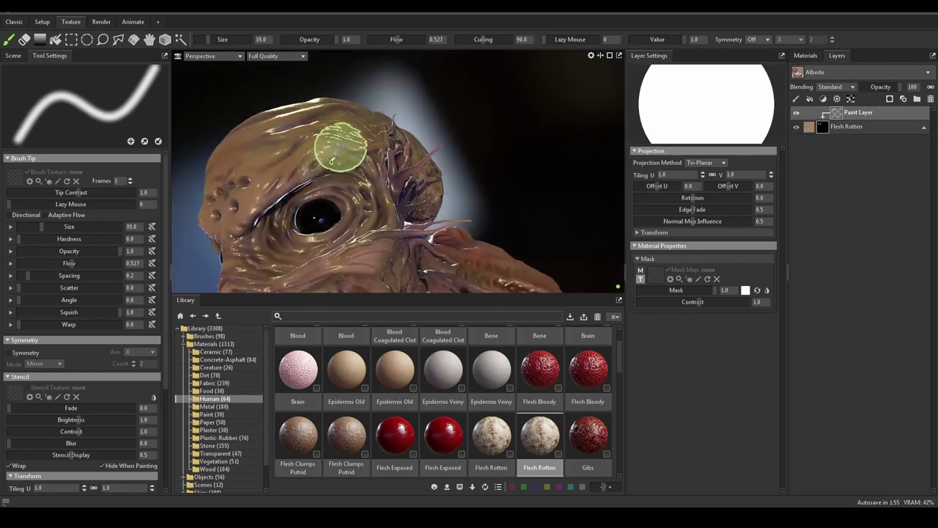
pyautogui.moveTo(311, 39); pyautogui.dragTo(300, 40)
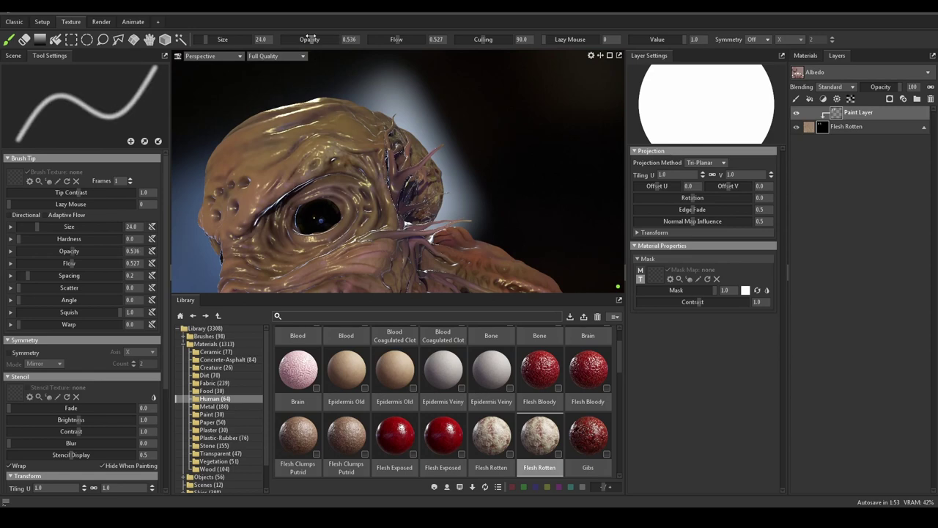
pyautogui.moveTo(390, 40); pyautogui.dragTo(380, 40)
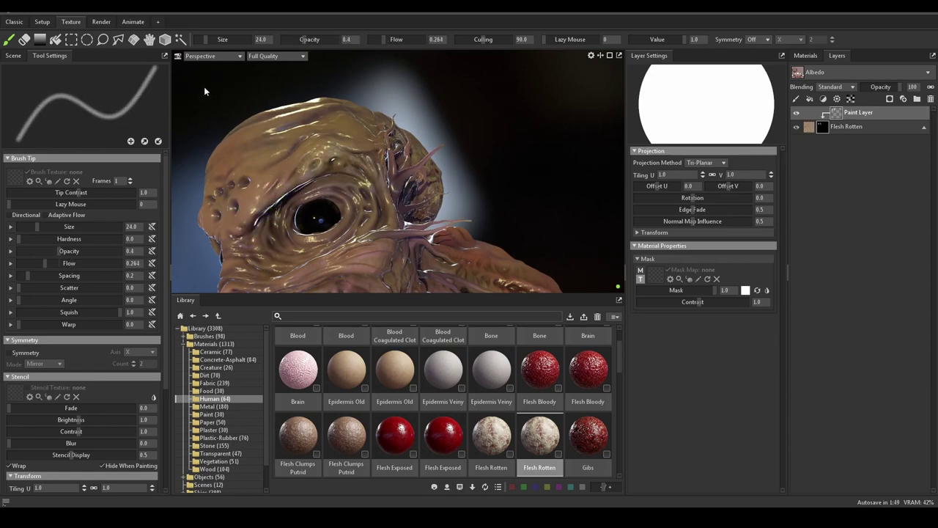
# Brush Flesh Rotten lightly into the mask over the forehead, brow, nose and cheek areas of the alien's face
pyautogui.moveTo(204, 86); pyautogui.dragTo(220, 169)
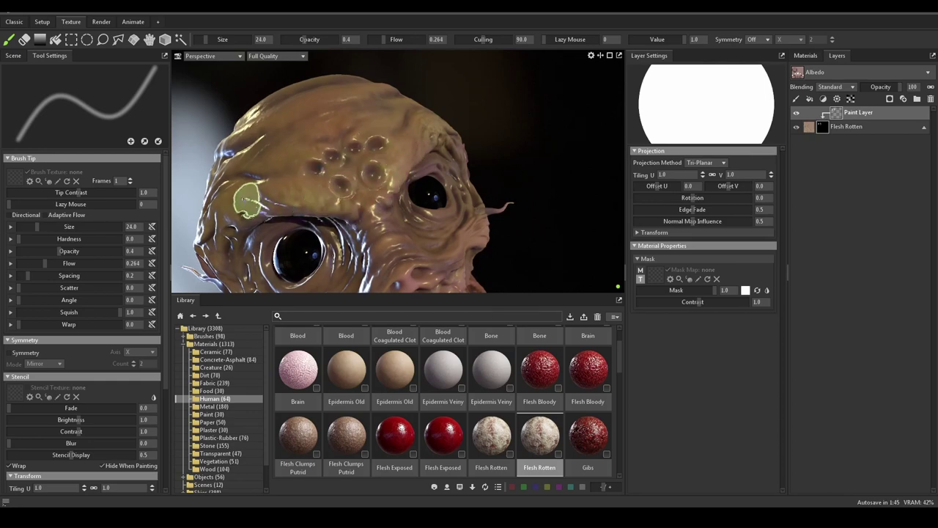
pyautogui.moveTo(248, 202); pyautogui.dragTo(330, 194, button='right')
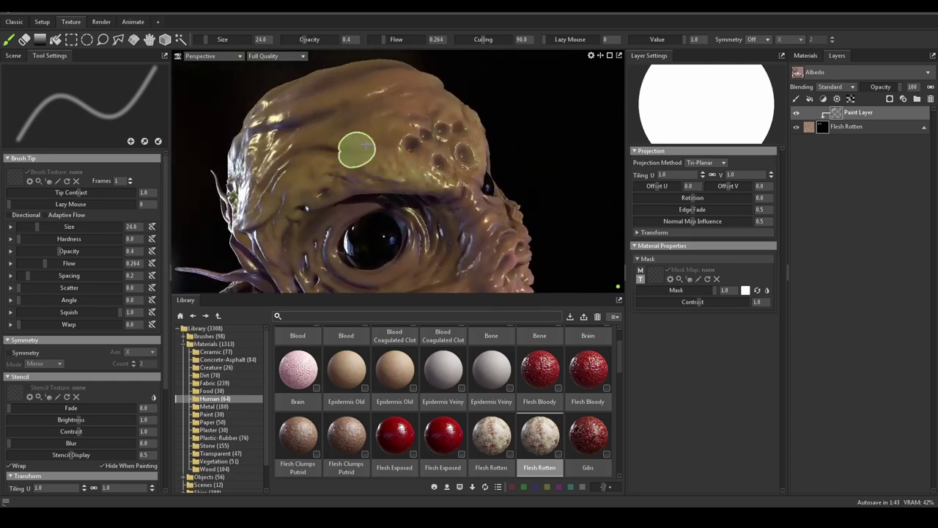
pyautogui.moveTo(477, 150)
pyautogui.mouseDown()
pyautogui.moveTo(503, 139)
pyautogui.moveTo(455, 147)
pyautogui.mouseUp()
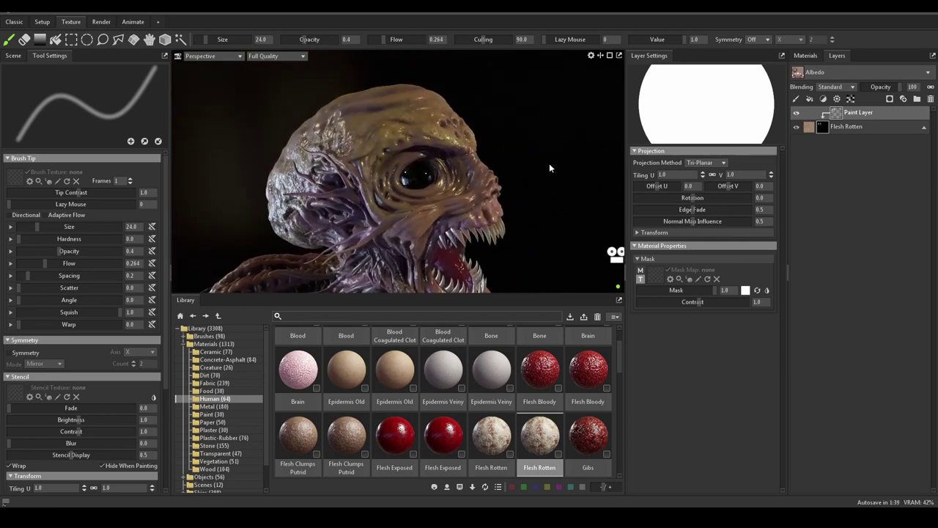
pyautogui.moveTo(548, 163)
pyautogui.mouseDown()
pyautogui.moveTo(472, 163)
pyautogui.moveTo(462, 216)
pyautogui.mouseUp()
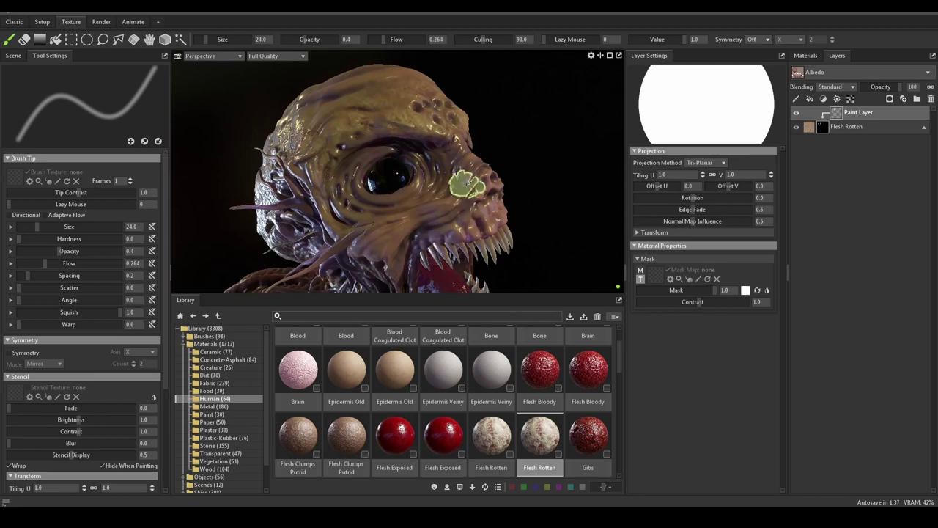
pyautogui.moveTo(543, 157); pyautogui.dragTo(279, 196)
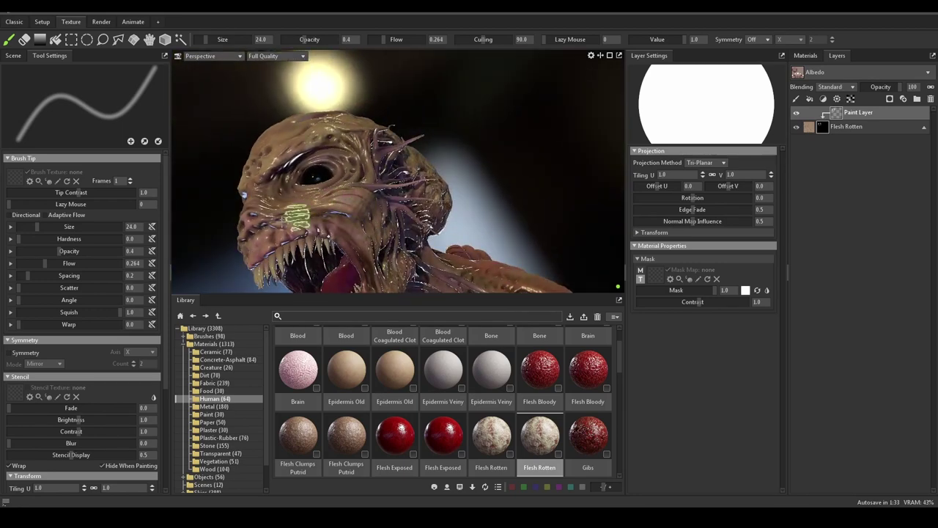
pyautogui.moveTo(331, 118)
pyautogui.mouseDown()
pyautogui.moveTo(472, 91)
pyautogui.moveTo(365, 119)
pyautogui.mouseUp()
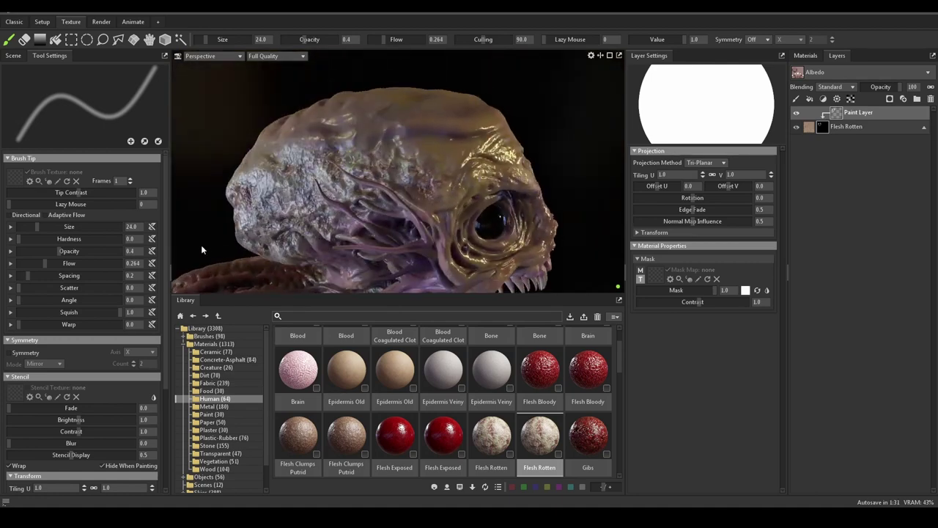
# Blend the painted Flesh Rotten mask along the side and back of the cranium, checking it from several angles
pyautogui.moveTo(201, 245)
pyautogui.mouseDown()
pyautogui.moveTo(274, 201)
pyautogui.moveTo(339, 209)
pyautogui.mouseUp()
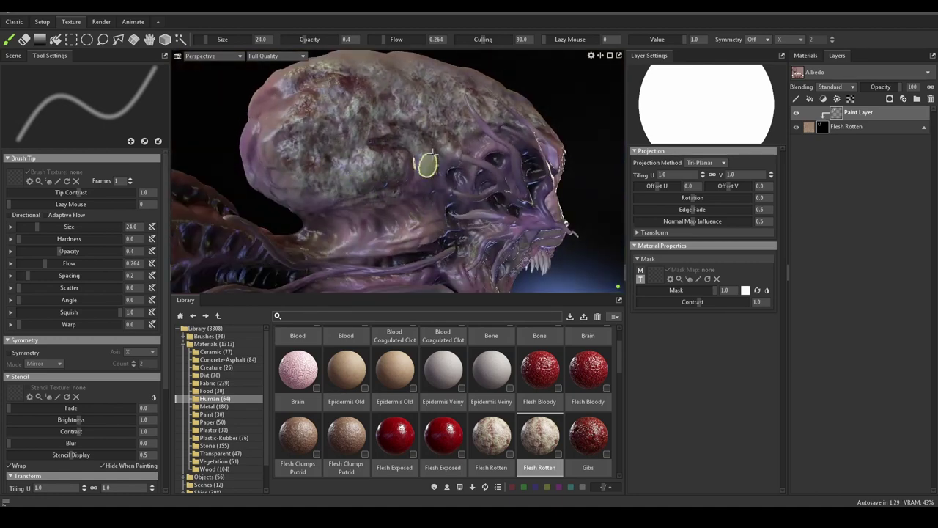
pyautogui.moveTo(232, 186)
pyautogui.mouseDown()
pyautogui.moveTo(236, 121)
pyautogui.moveTo(318, 252)
pyautogui.moveTo(303, 242)
pyautogui.mouseUp()
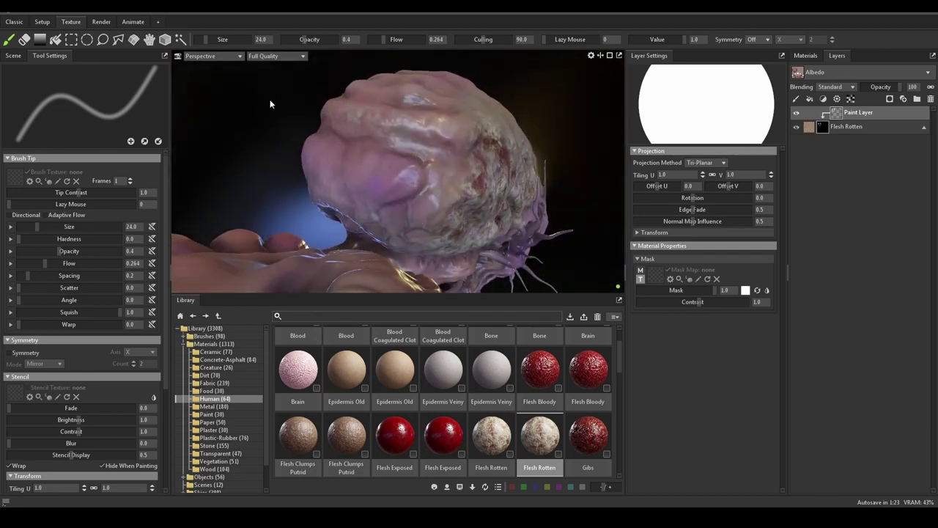
pyautogui.moveTo(270, 99)
pyautogui.mouseDown()
pyautogui.moveTo(340, 137)
pyautogui.moveTo(440, 152)
pyautogui.mouseUp()
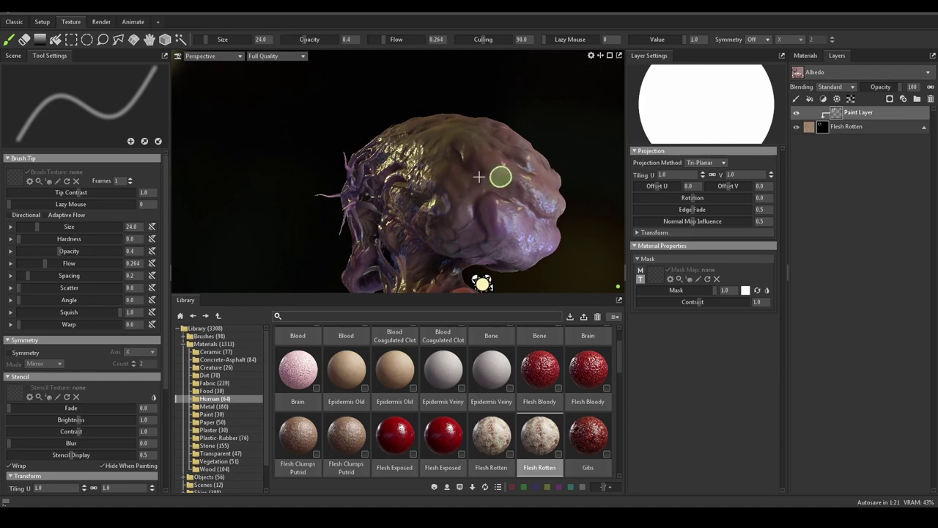
pyautogui.moveTo(511, 105); pyautogui.dragTo(563, 197)
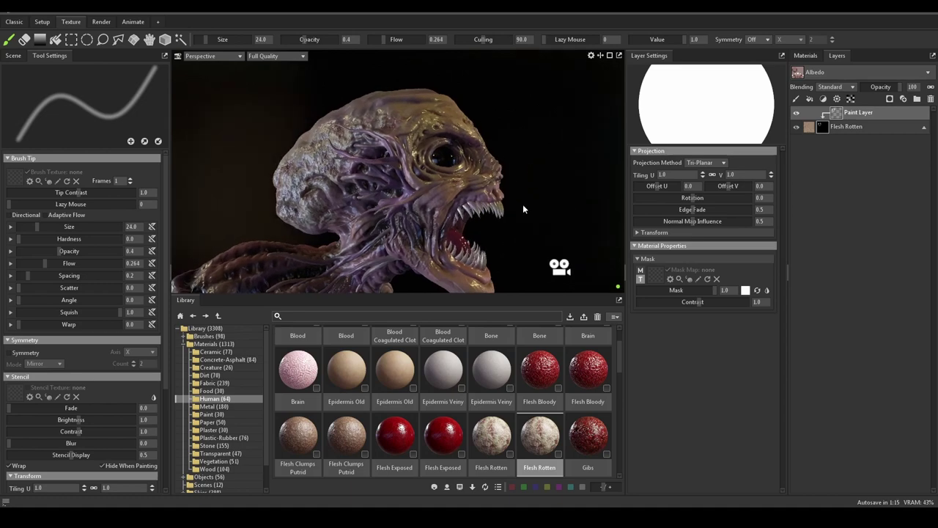
# Lower the opacity of the Flesh Rotten layer to 75 and inspect the alien's head
pyautogui.click(813, 126)
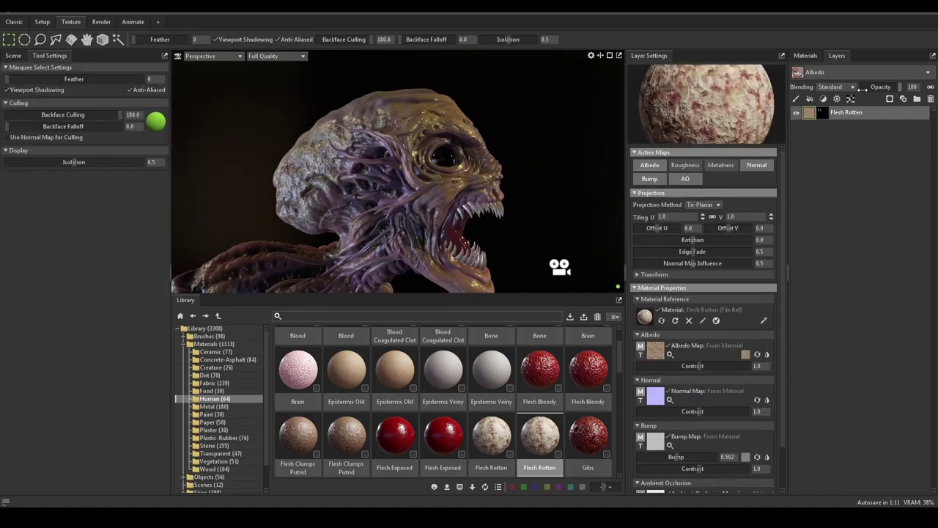
pyautogui.moveTo(863, 87); pyautogui.dragTo(884, 86)
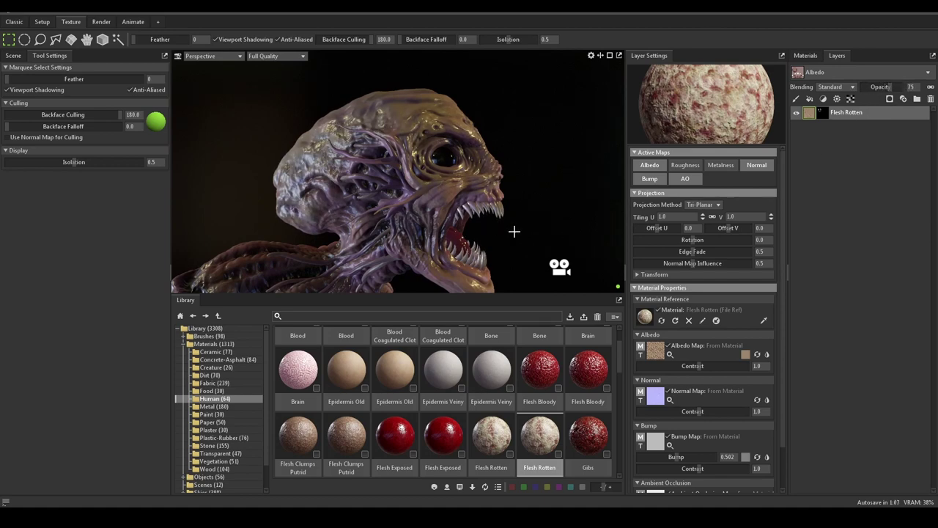
pyautogui.moveTo(525, 166); pyautogui.dragTo(505, 161, button='middle')
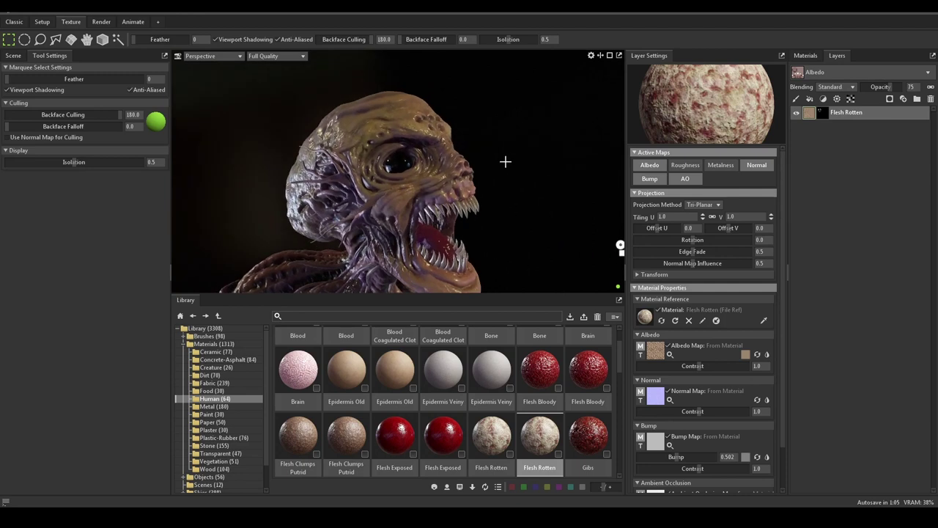
# Review the input maps and project maps of the Texture_Body texture project
pyautogui.click(13, 55)
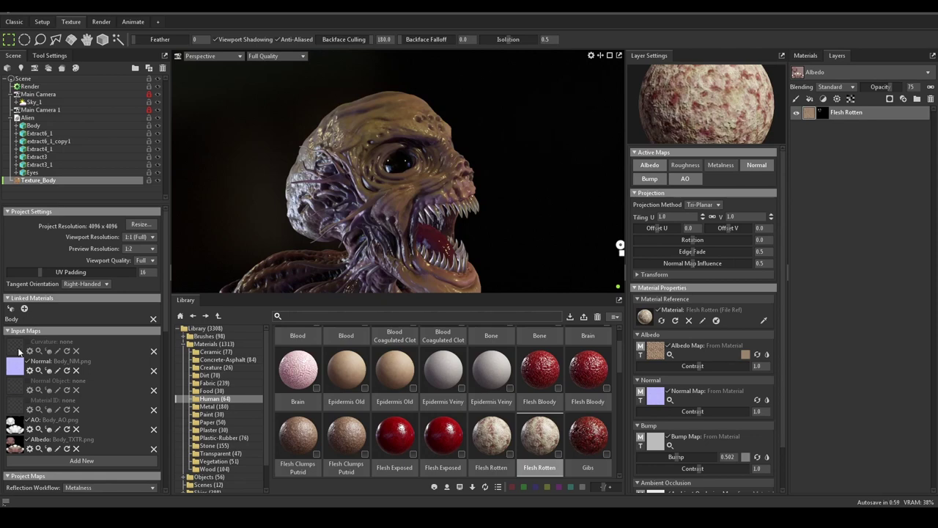
pyautogui.scroll(-2, 53, 388)
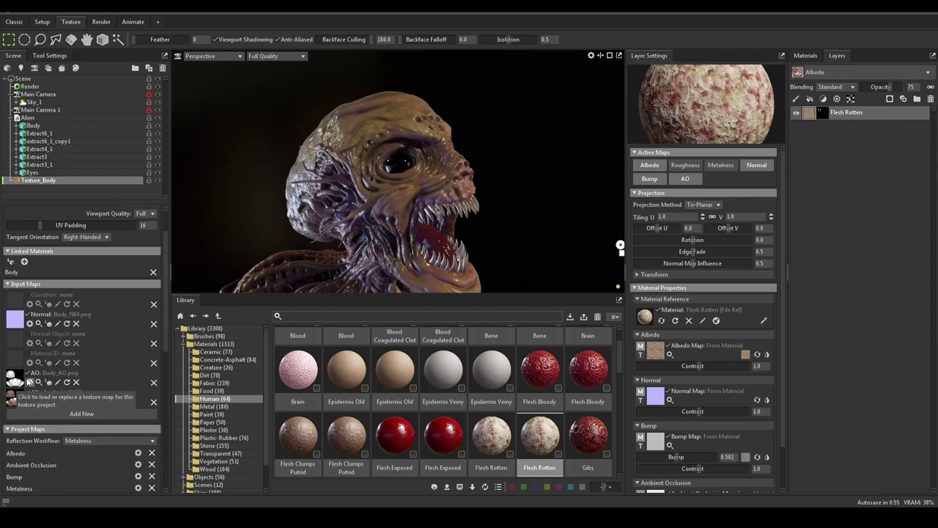
pyautogui.scroll(2, 27, 378)
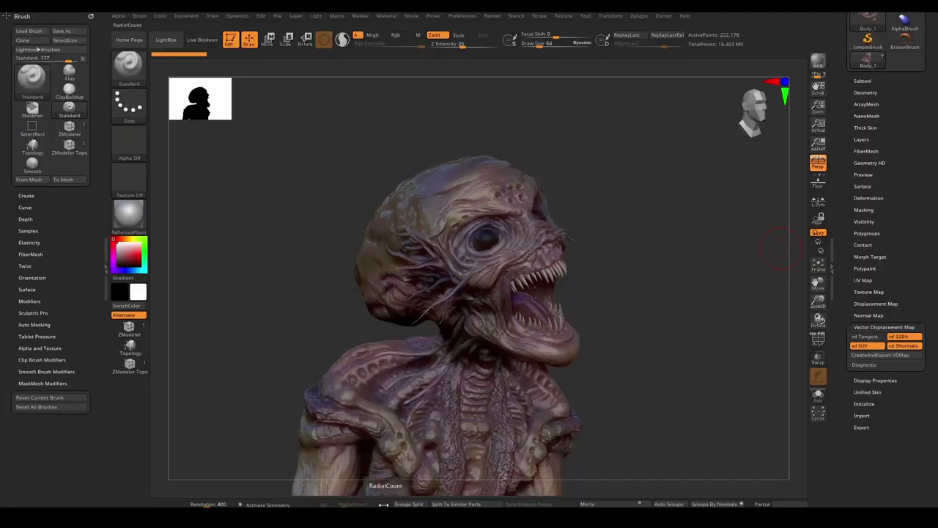
# Clone the active Body_1 subtool and switch to the cloned body as its own tool
pyautogui.moveTo(660, 204)
pyautogui.mouseDown()
pyautogui.moveTo(607, 209)
pyautogui.moveTo(647, 203)
pyautogui.mouseUp()
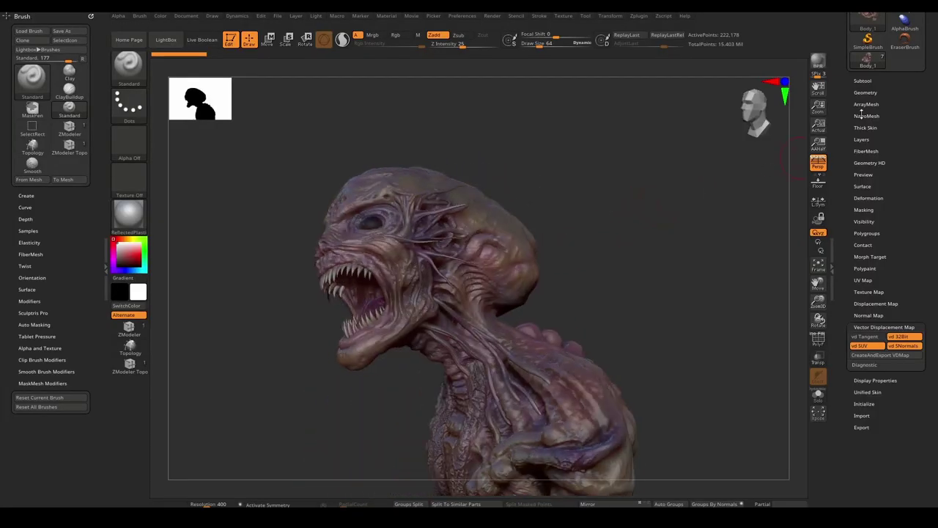
pyautogui.moveTo(518, 222); pyautogui.dragTo(581, 216)
pyautogui.click(864, 80)
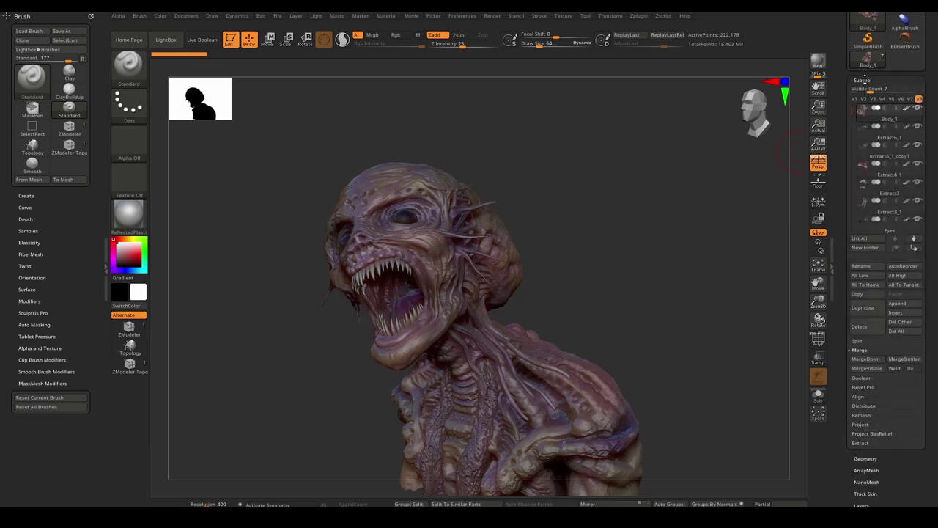
pyautogui.scroll(5, 847, 99)
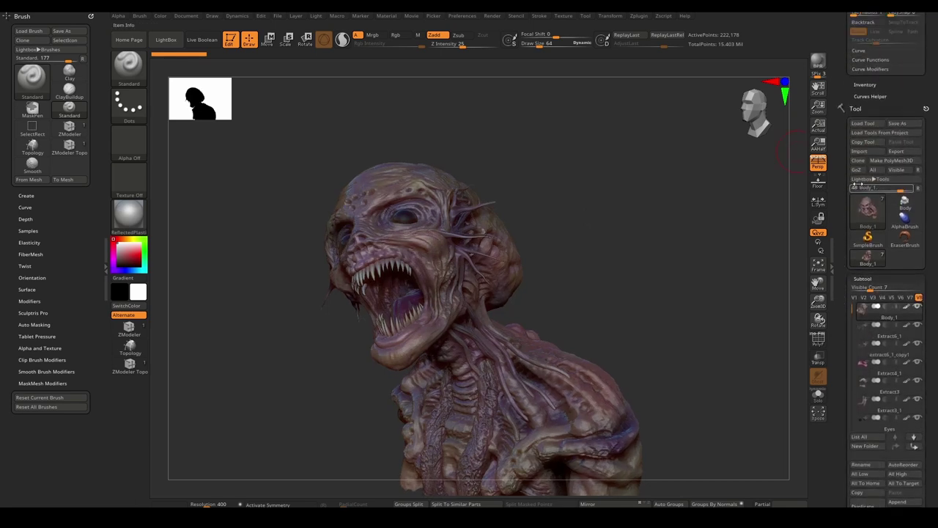
pyautogui.click(864, 161)
pyautogui.moveTo(873, 257)
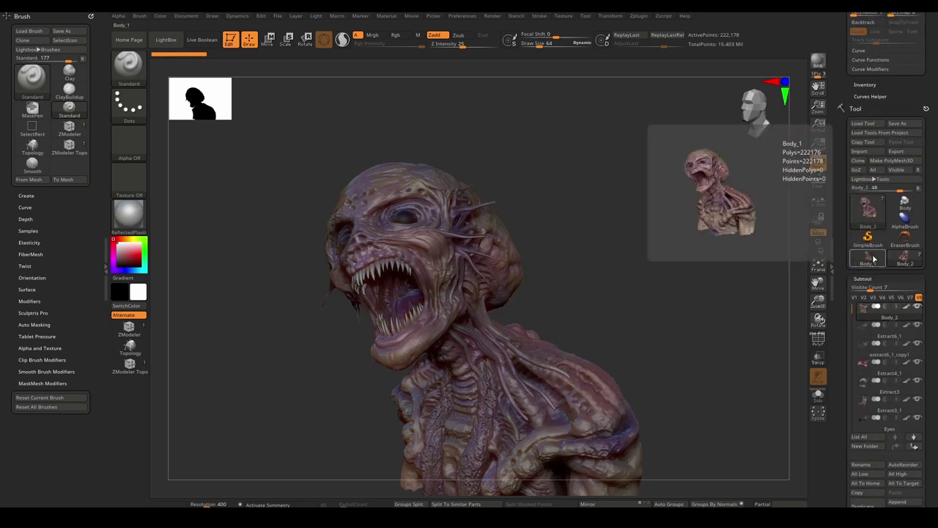
pyautogui.click(873, 256)
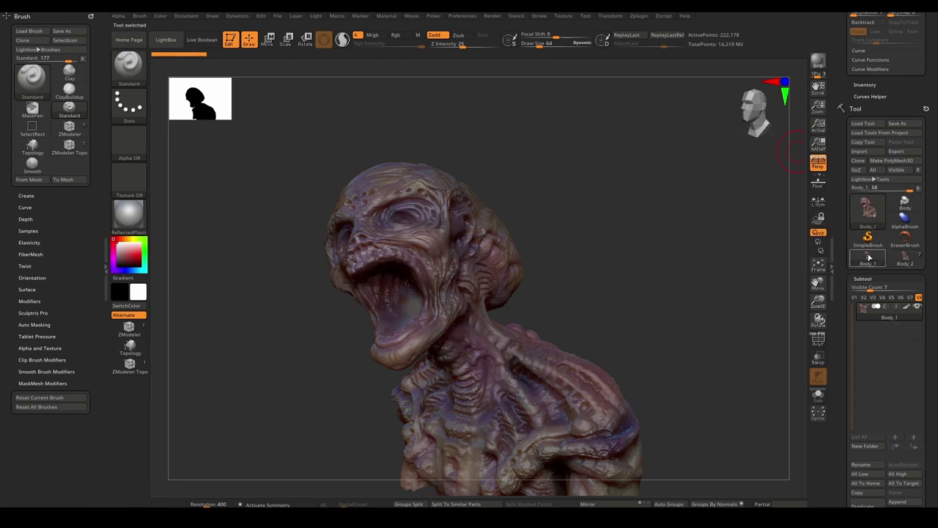
# Turn off the polypaint on the cloned body and apply the Flat Color material
pyautogui.moveTo(673, 233); pyautogui.dragTo(638, 238)
pyautogui.click(911, 307)
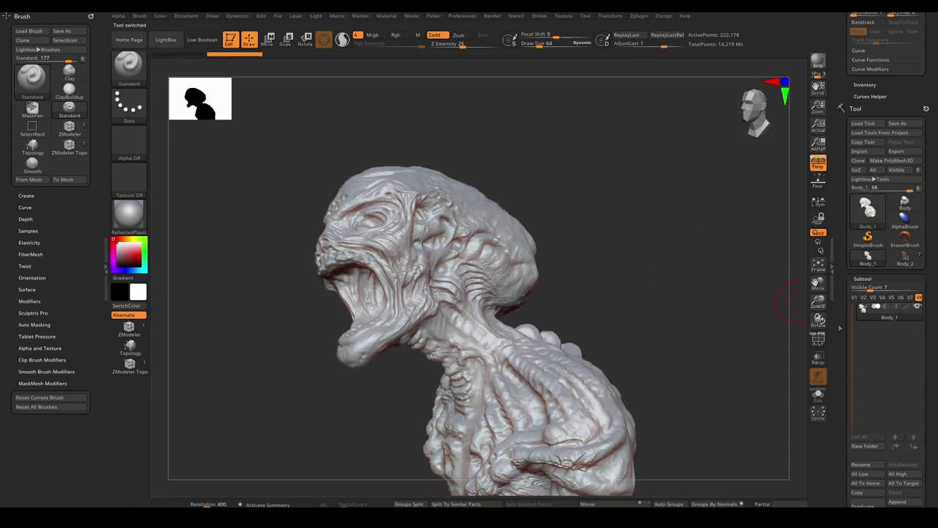
pyautogui.click(138, 218)
pyautogui.click(129, 214)
pyautogui.click(179, 373)
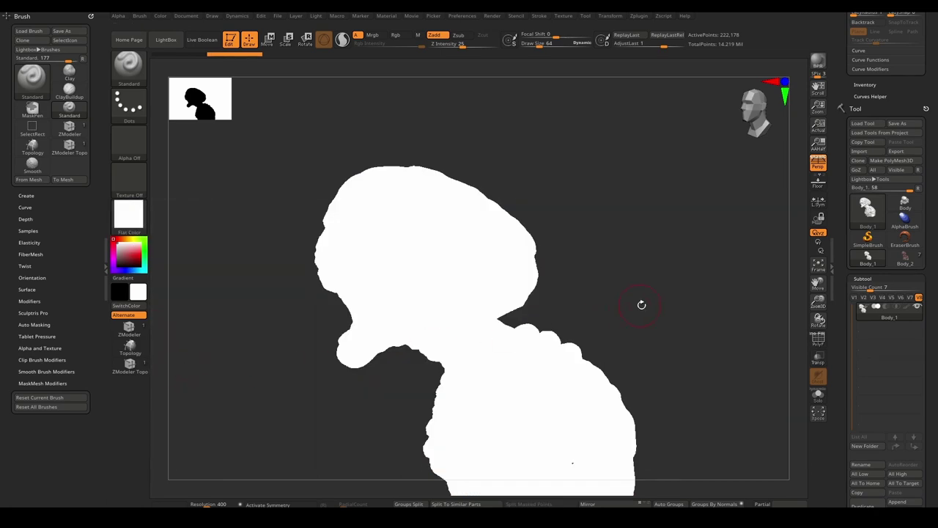
# Open the polypaint settings of the cloned body and switch its material to SkinShade4
pyautogui.moveTo(641, 304); pyautogui.dragTo(703, 315)
pyautogui.scroll(-10, 835, 307)
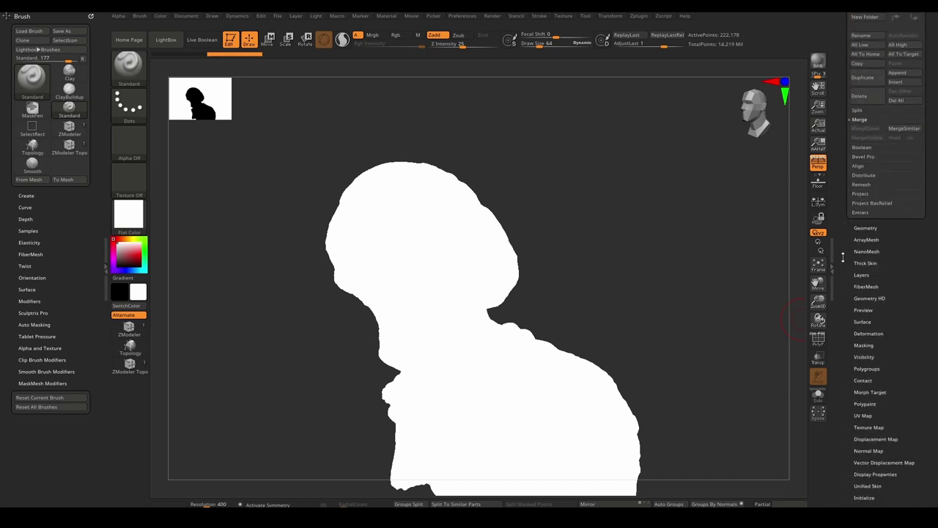
pyautogui.click(864, 403)
pyautogui.click(129, 214)
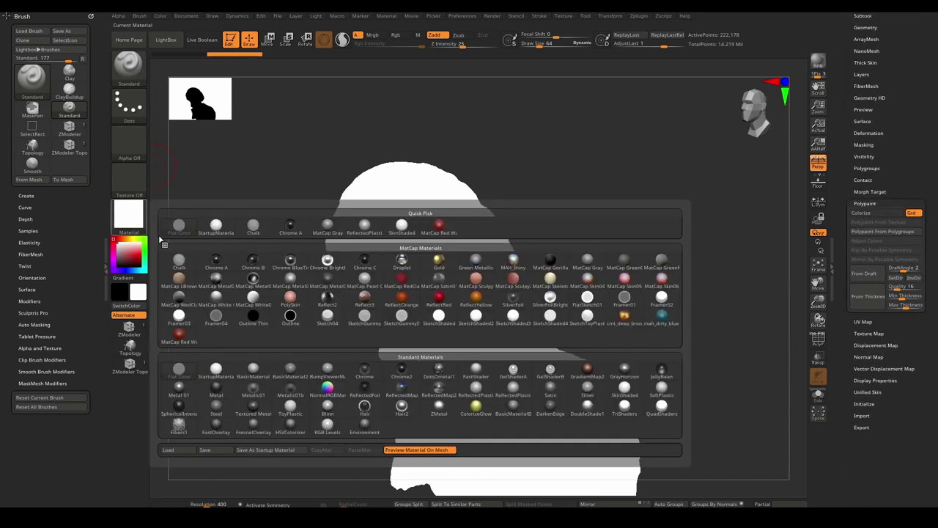
pyautogui.click(625, 388)
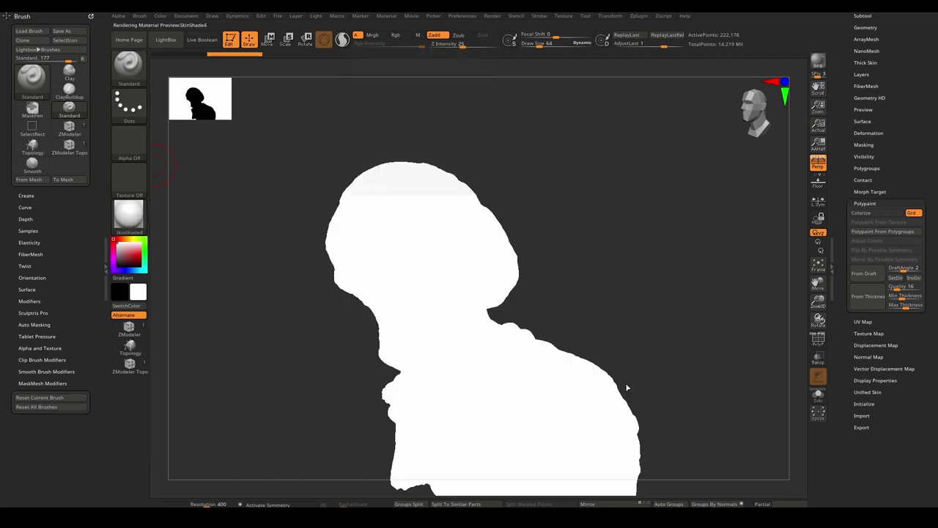
# Close the polypaint settings, open the masking settings and mask the body by cavity at intensity 100
pyautogui.scroll(3, 848, 321)
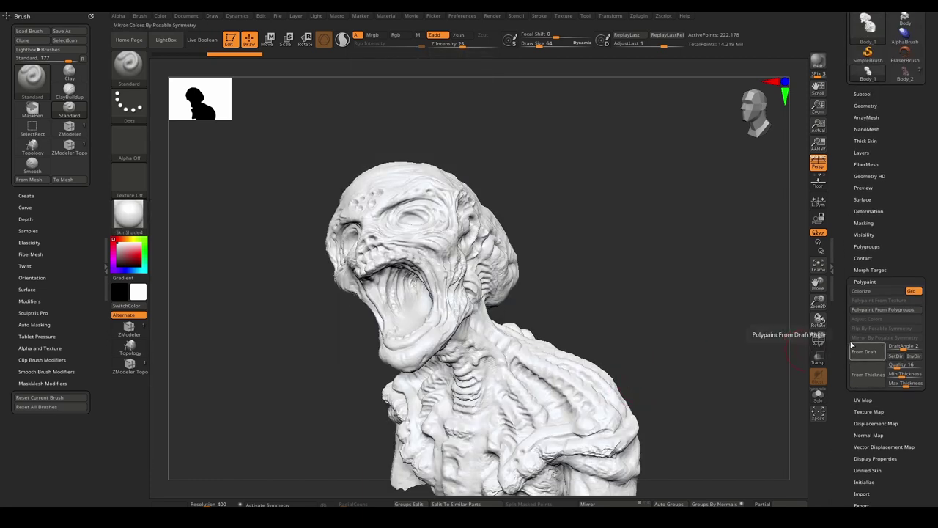
pyautogui.scroll(1, 844, 218)
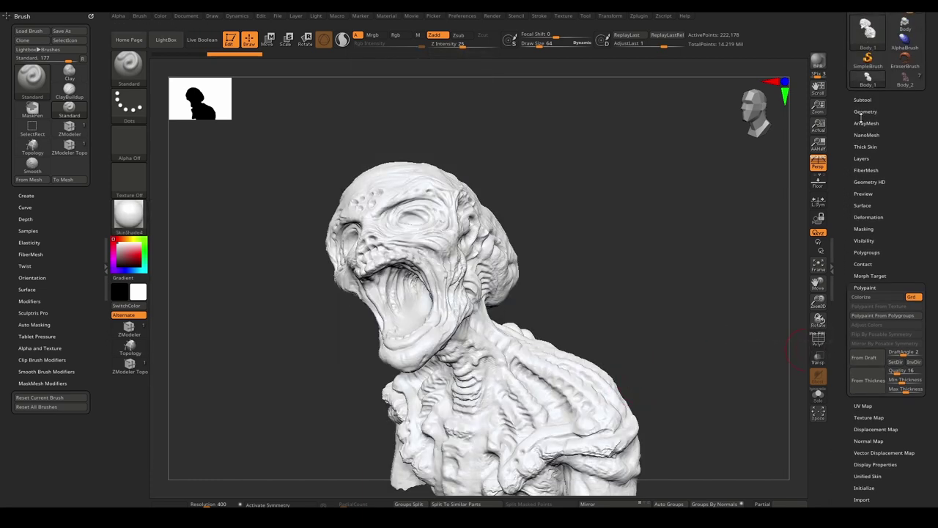
pyautogui.click(865, 287)
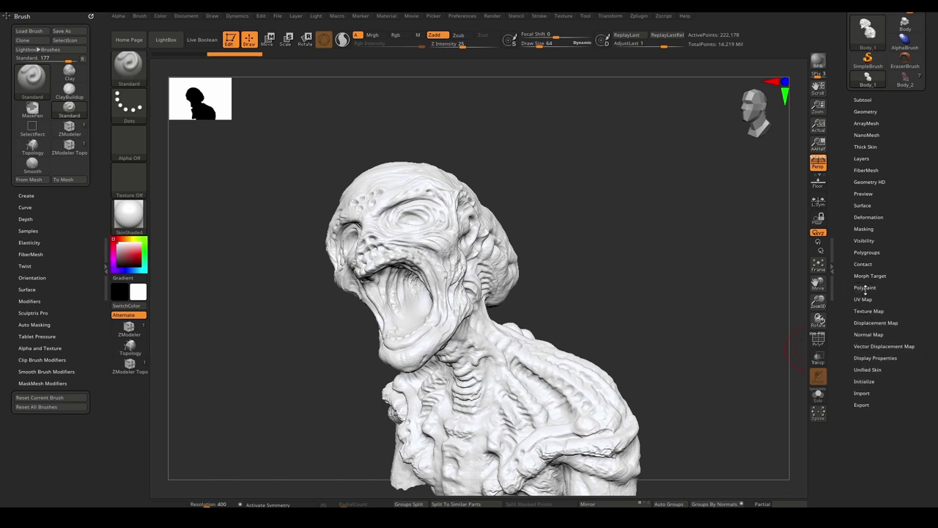
pyautogui.click(861, 229)
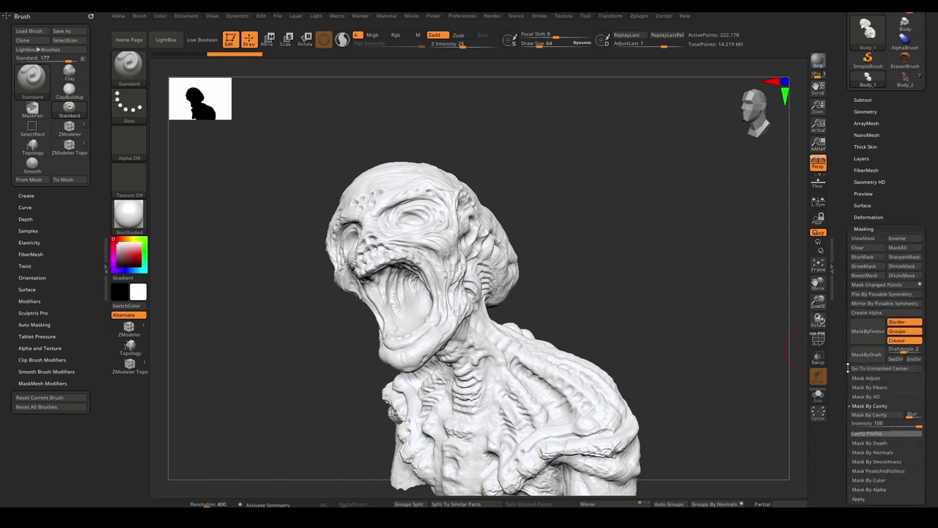
pyautogui.scroll(-4, 848, 368)
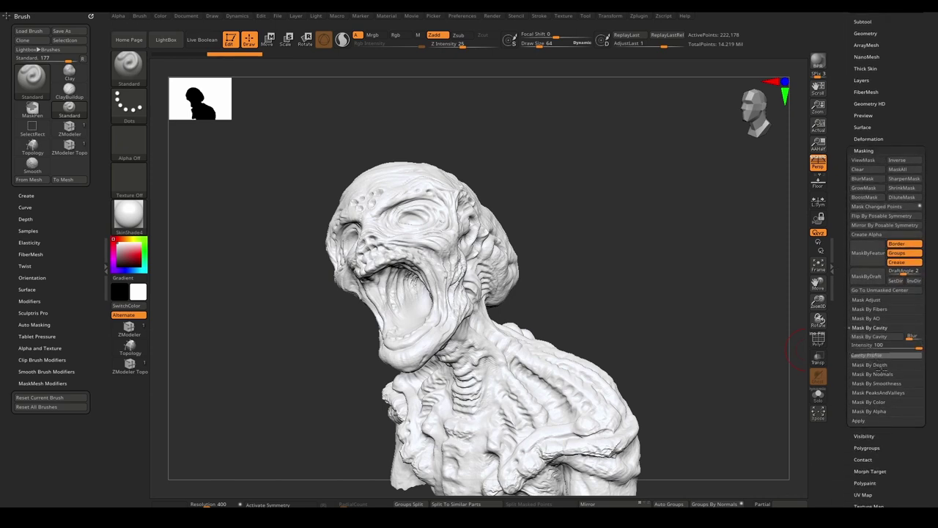
pyautogui.click(869, 327)
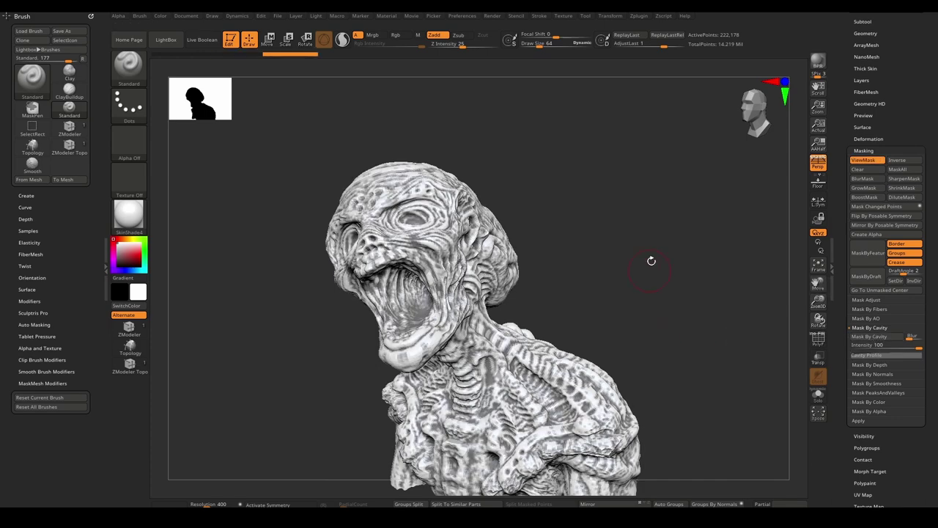
pyautogui.moveTo(651, 261); pyautogui.dragTo(658, 201)
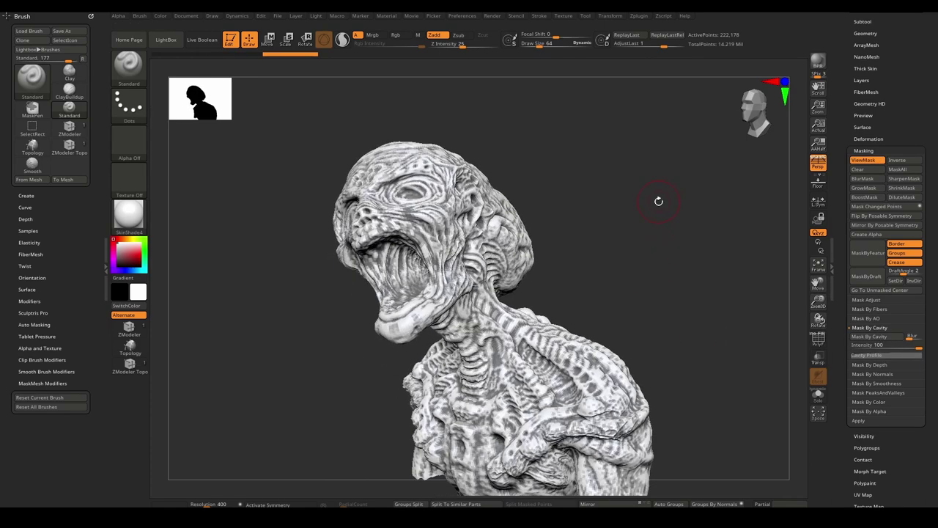
# Clear the coarse mask, raise the subdivision level and mask the body by cavity at intensity 50
pyautogui.hotkey('ctrl', 'h')
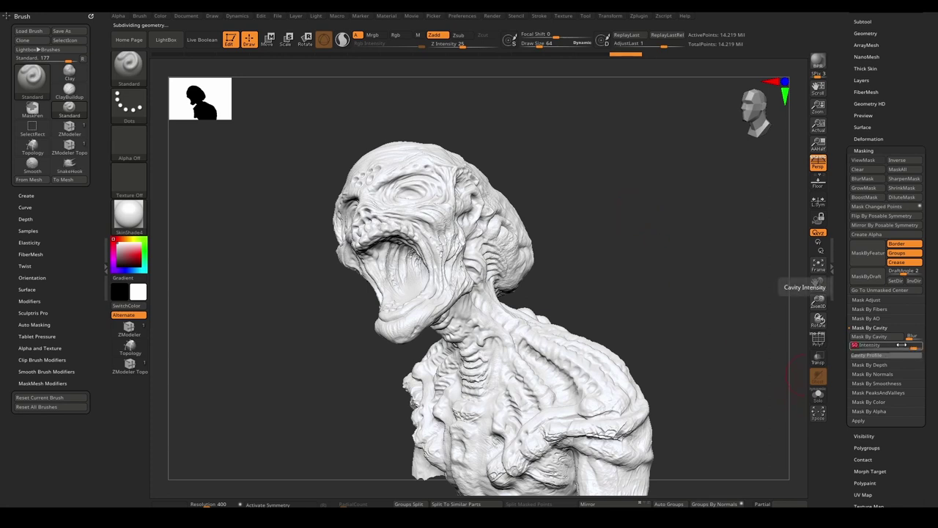
pyautogui.click(875, 337)
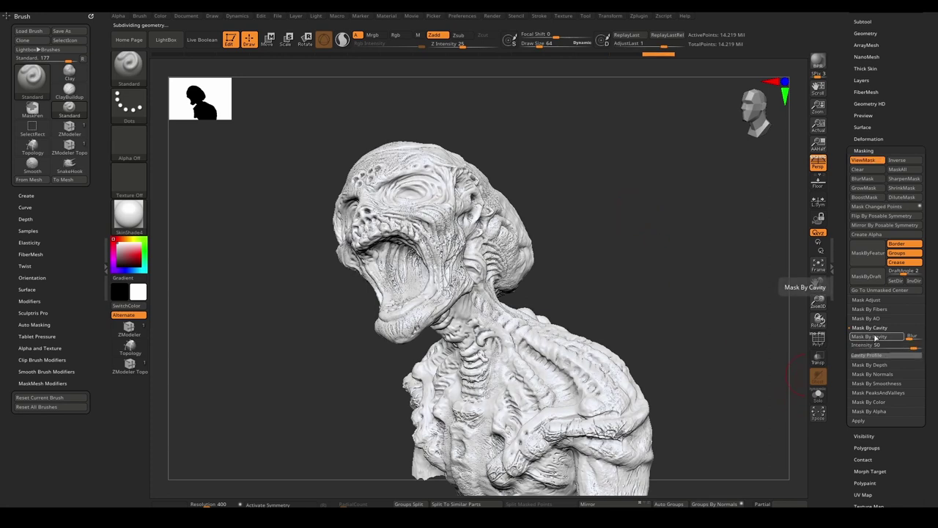
pyautogui.moveTo(692, 277)
pyautogui.mouseDown()
pyautogui.moveTo(670, 281)
pyautogui.moveTo(684, 286)
pyautogui.mouseUp()
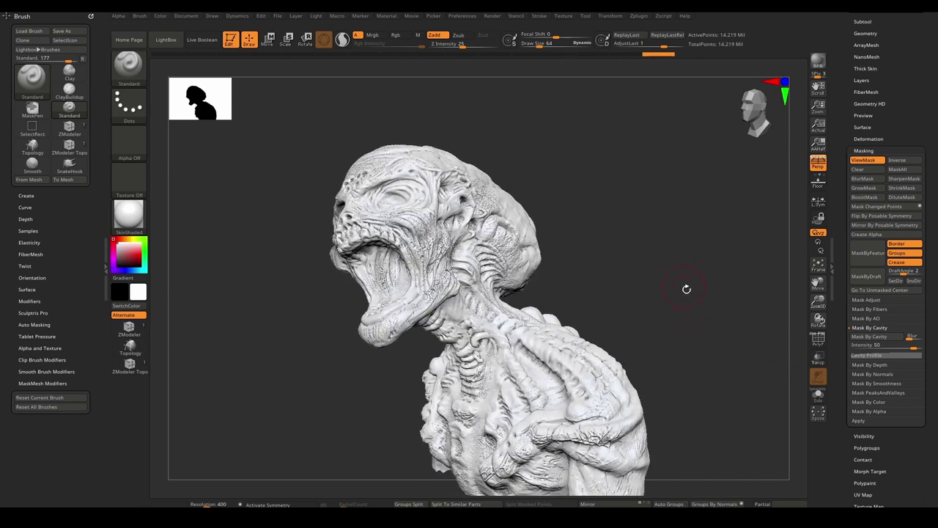
# Replace the cavity mask with one at intensity 75 and inspect it from several angles
pyautogui.moveTo(889, 344); pyautogui.dragTo(906, 345)
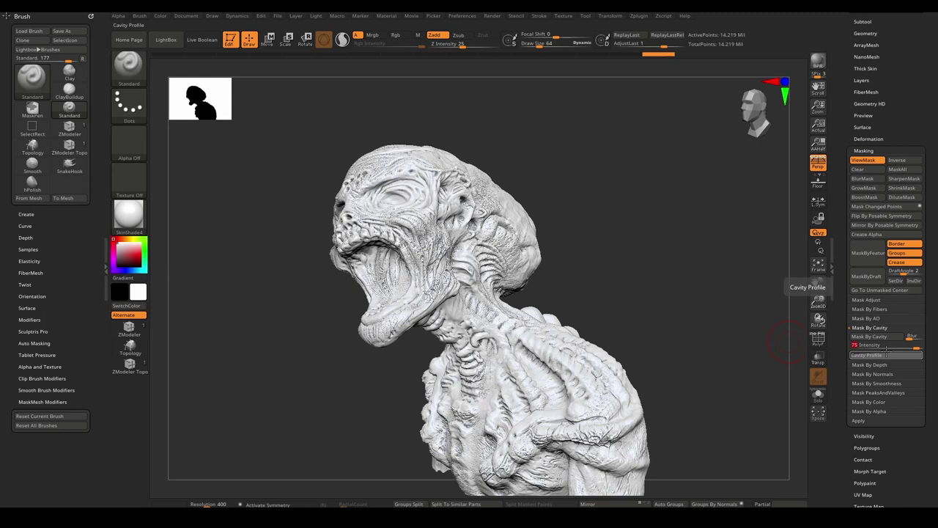
pyautogui.keyDown('ctrl'); pyautogui.moveTo(676, 244); pyautogui.dragTo(681, 249); pyautogui.keyUp('ctrl')
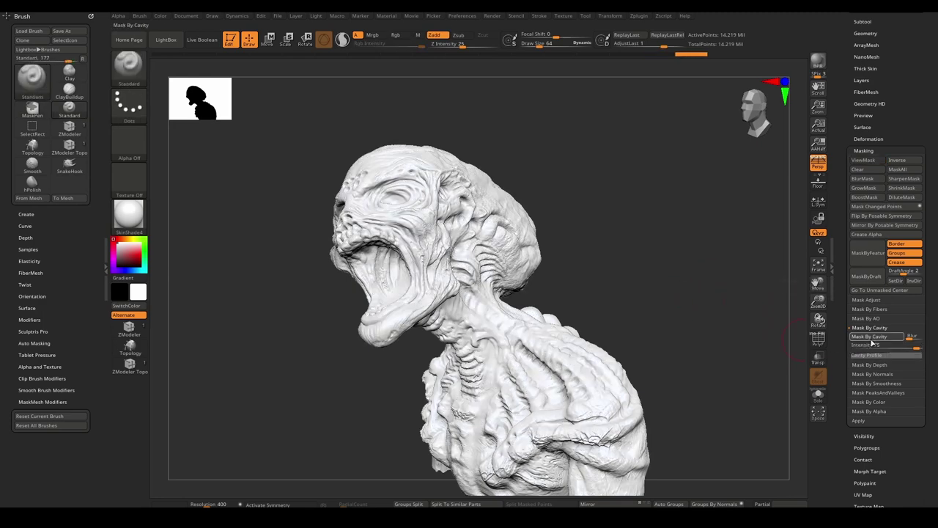
pyautogui.click(871, 338)
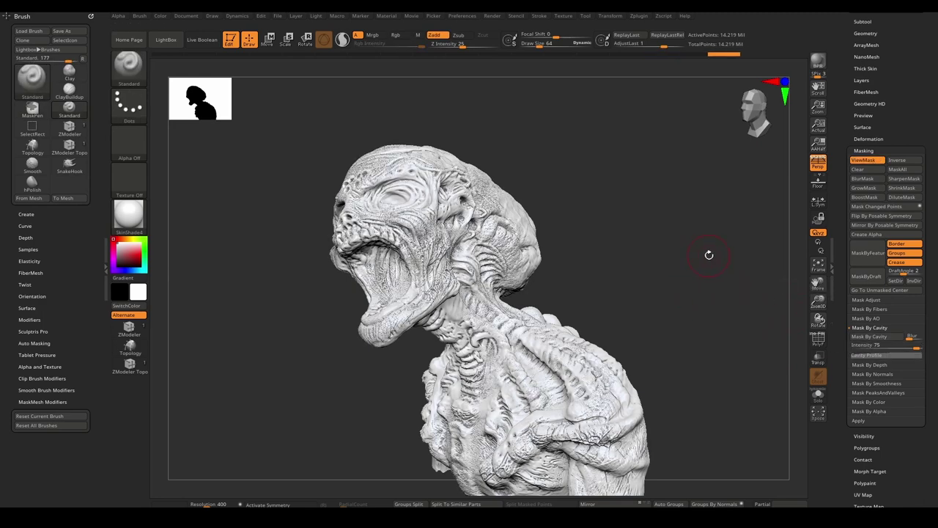
pyautogui.moveTo(709, 255)
pyautogui.mouseDown()
pyautogui.moveTo(676, 251)
pyautogui.moveTo(712, 242)
pyautogui.moveTo(709, 222)
pyautogui.mouseUp()
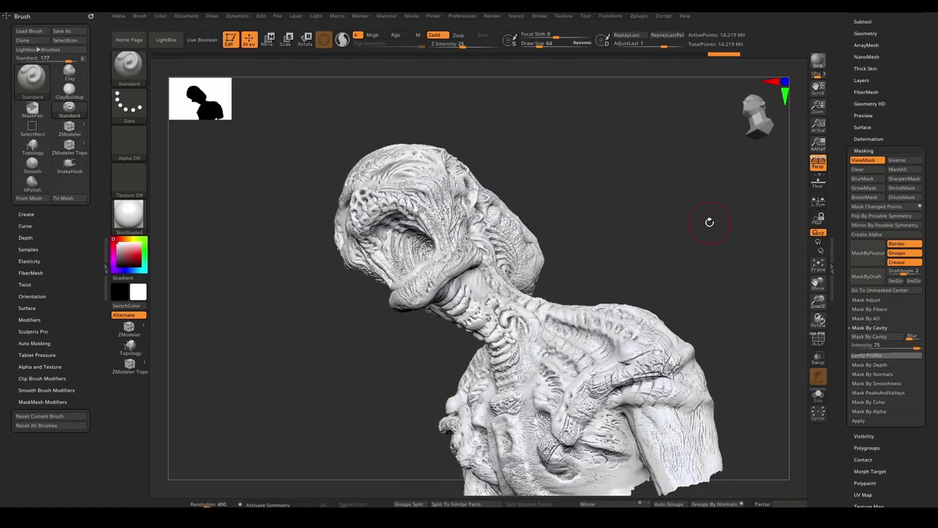
pyautogui.hotkey('shift', 'd')
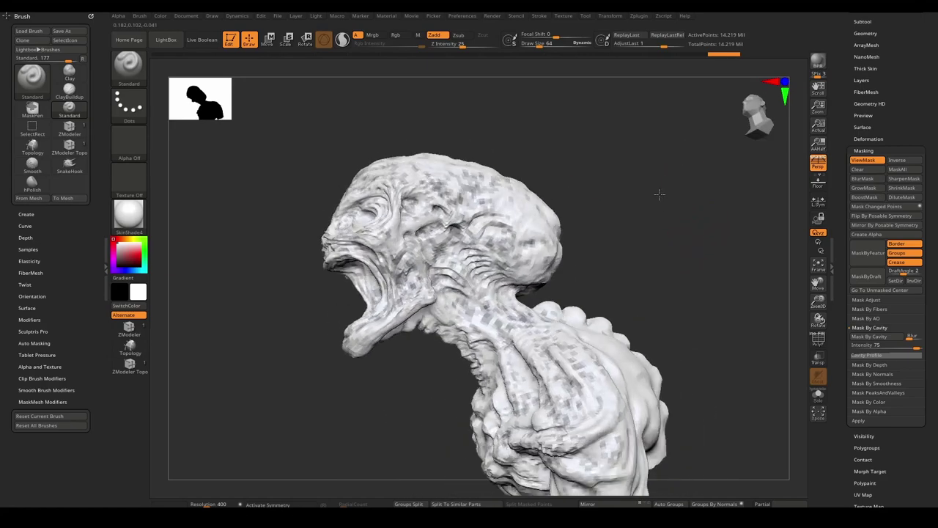
pyautogui.moveTo(659, 194)
pyautogui.mouseDown()
pyautogui.moveTo(662, 226)
pyautogui.moveTo(736, 217)
pyautogui.moveTo(653, 211)
pyautogui.moveTo(692, 205)
pyautogui.moveTo(677, 216)
pyautogui.moveTo(685, 196)
pyautogui.mouseUp()
pyautogui.press('d')
# Clear the mask and regenerate the high-resolution cavity mask at intensity 100
pyautogui.click(920, 347)
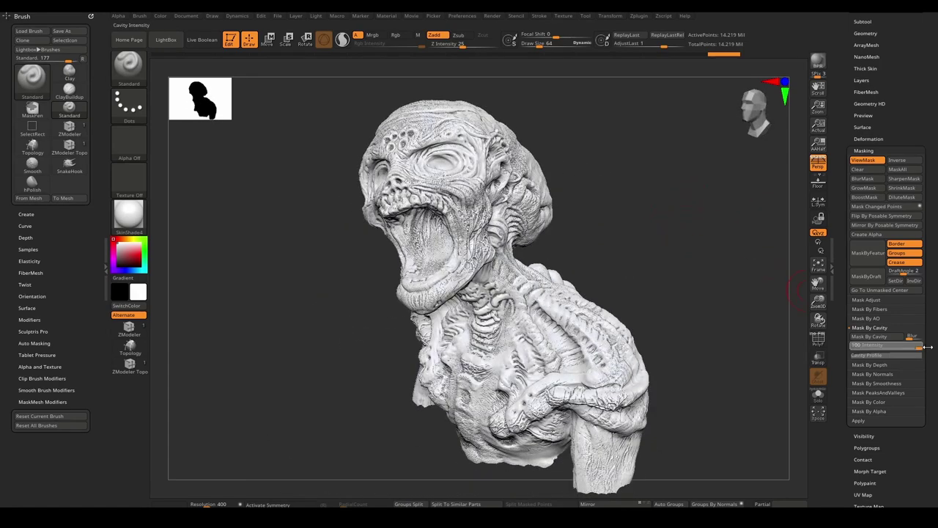
pyautogui.hotkey('shift', 'd')
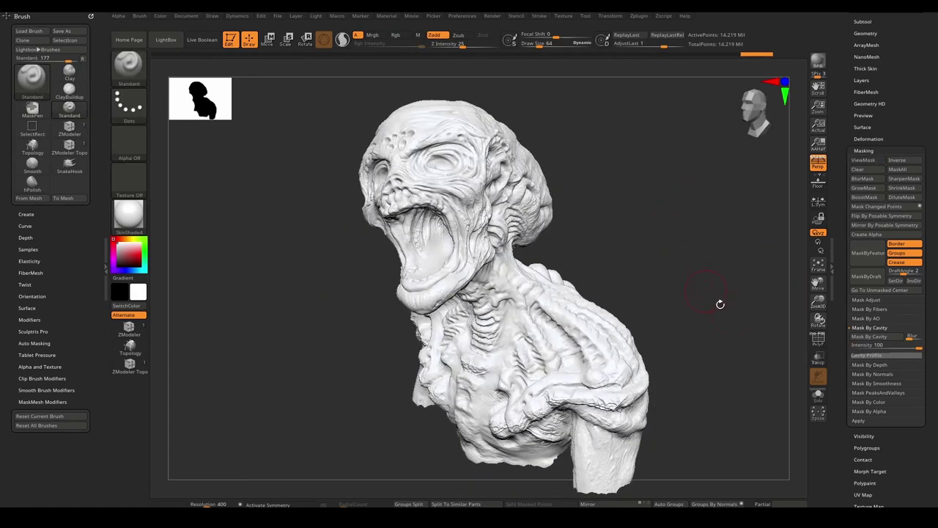
pyautogui.click(867, 336)
pyautogui.moveTo(704, 279); pyautogui.dragTo(684, 226)
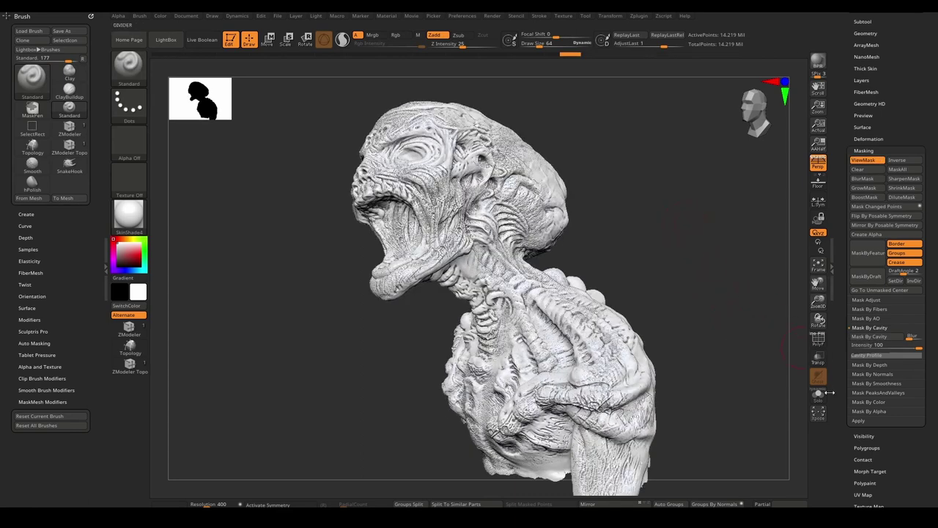
# Create a new texture map from the body's cavity masking and dismiss the undo history notice
pyautogui.moveTo(838, 426); pyautogui.dragTo(837, 351)
pyautogui.click(864, 336)
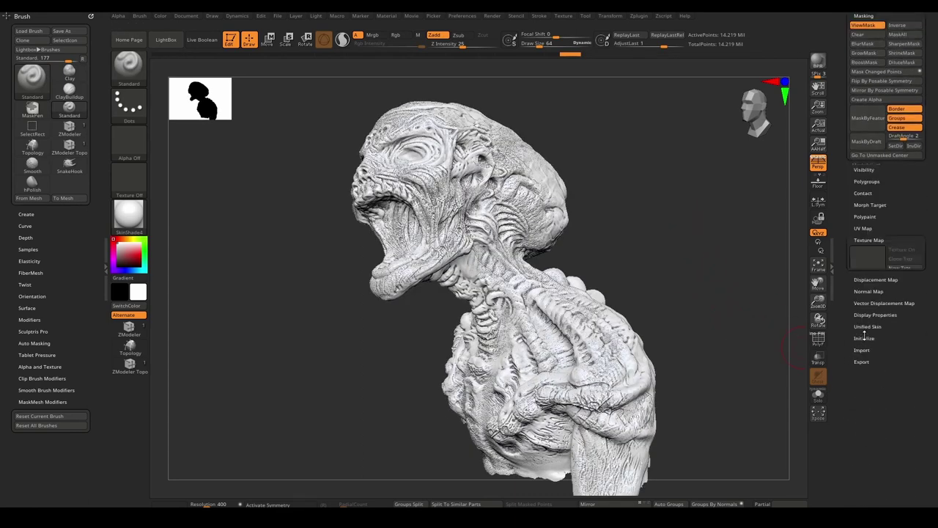
pyautogui.click(877, 166)
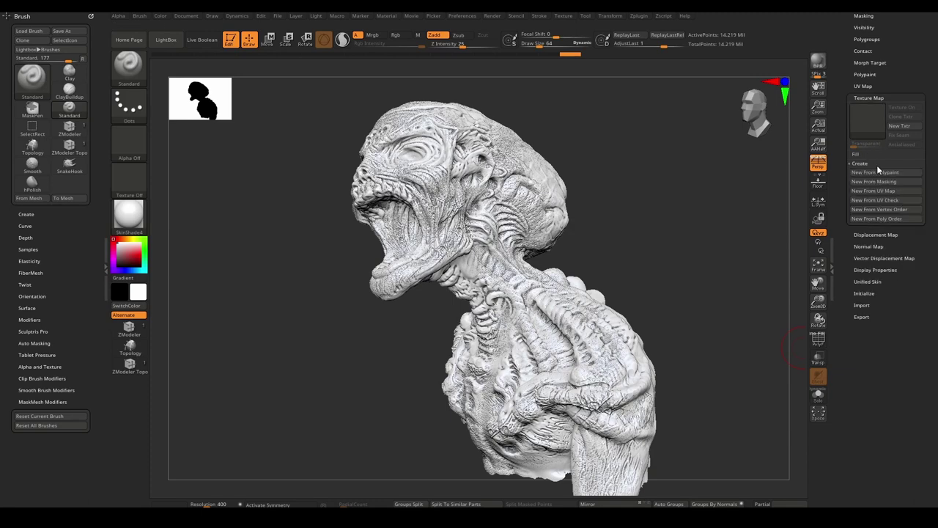
pyautogui.hotkey('shift', 'd')
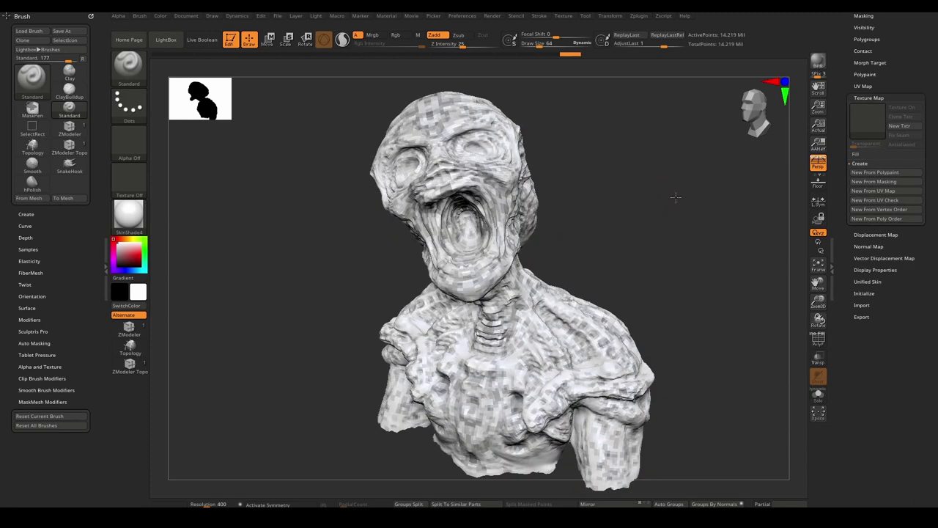
pyautogui.press('d')
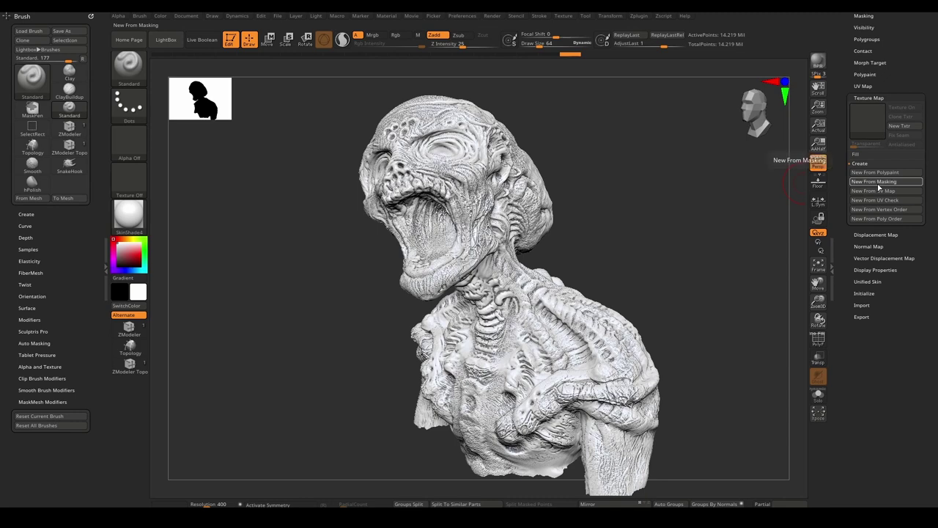
pyautogui.click(879, 182)
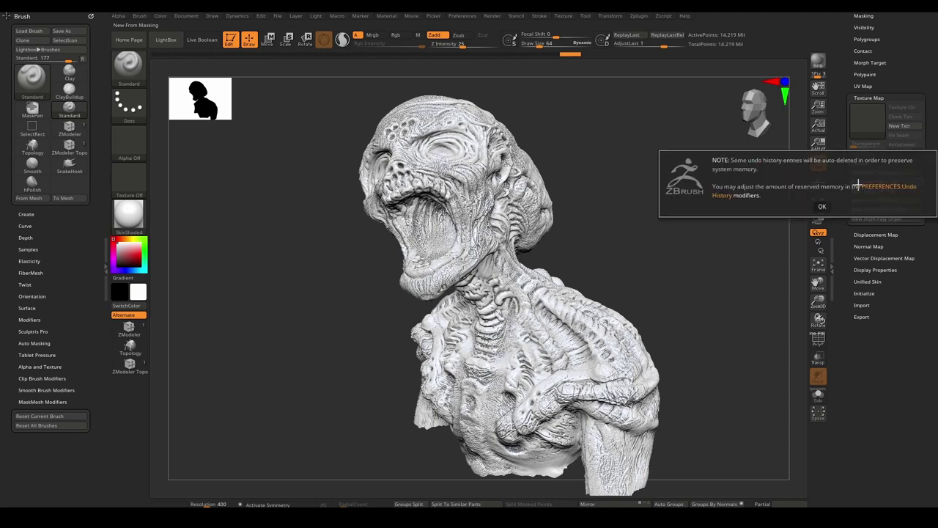
pyautogui.click(822, 208)
# Apply the Flat Color material to show the cavity texture on the body without shading
pyautogui.moveTo(874, 122)
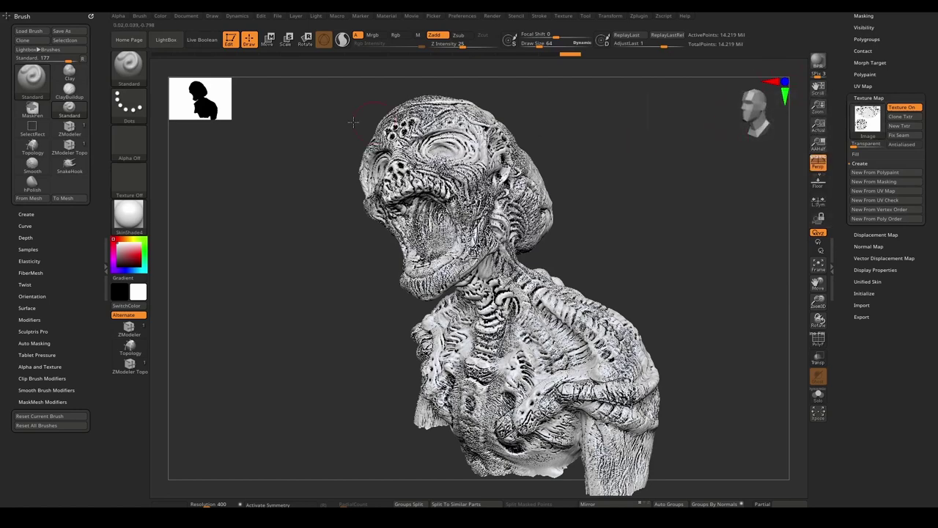
pyautogui.click(131, 225)
pyautogui.click(181, 369)
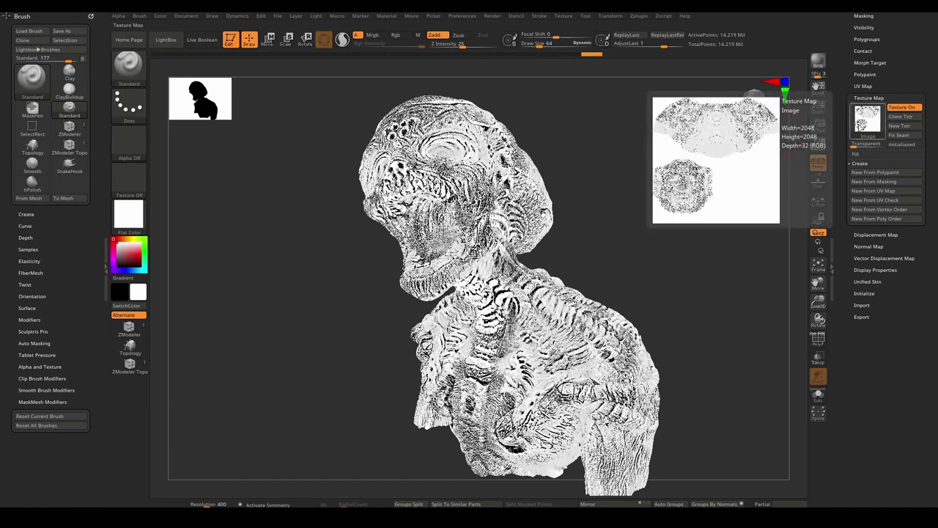
# Clone the body's cavity texture map into the texture palette and flip the copy vertically
pyautogui.click(569, 20)
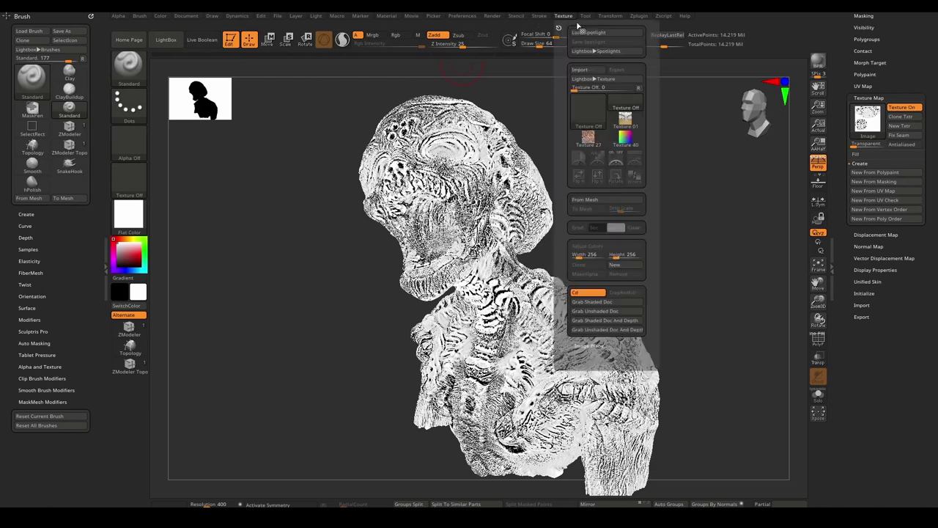
pyautogui.click(903, 117)
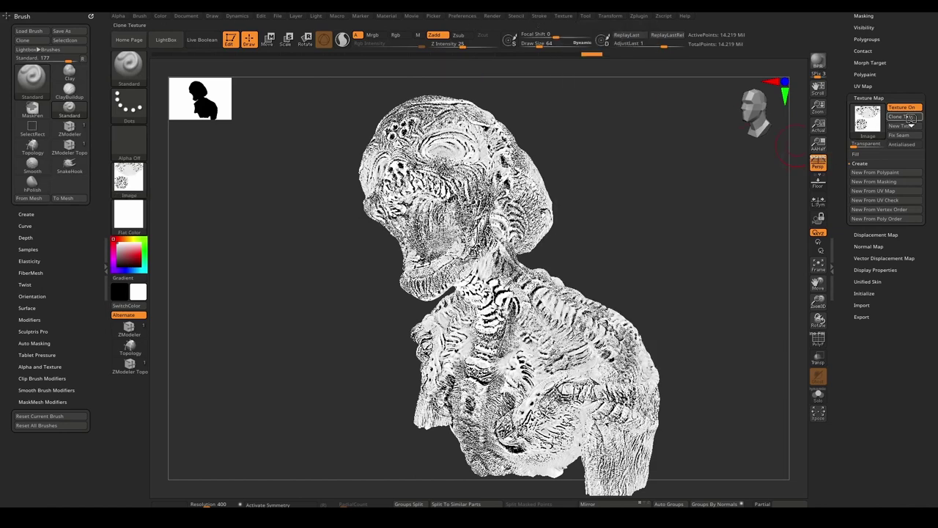
pyautogui.click(564, 16)
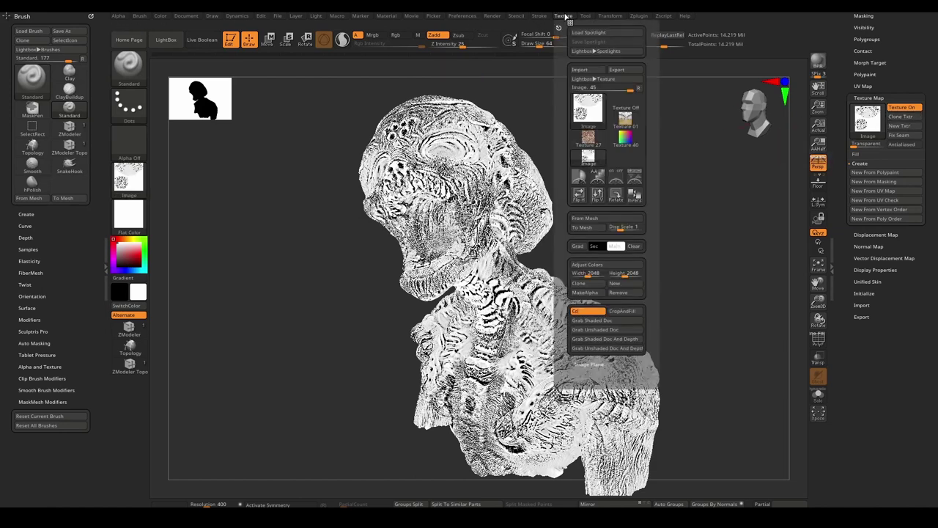
pyautogui.click(597, 199)
pyautogui.moveTo(591, 110)
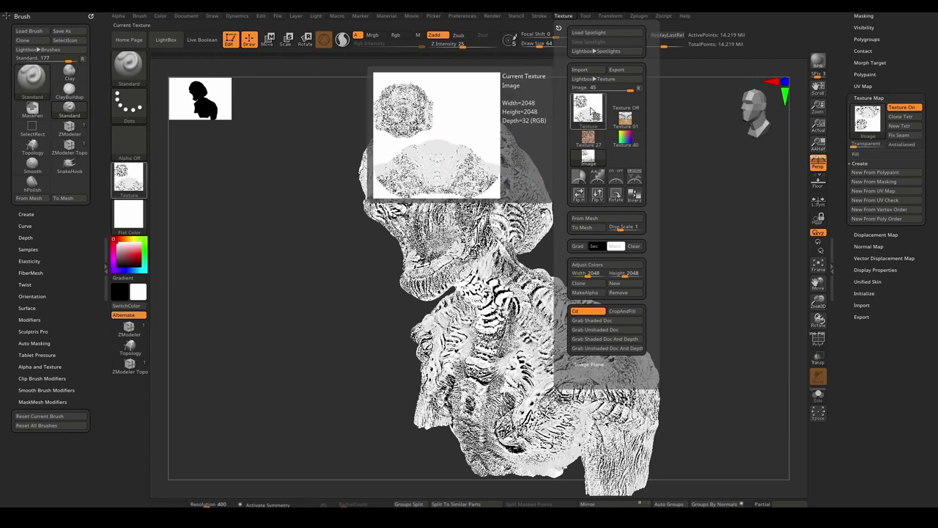
# Export the flipped cavity texture as a PNG named cavity_001 into the project's FBX/Alien.fbm folder
pyautogui.click(623, 69)
pyautogui.click(316, 83)
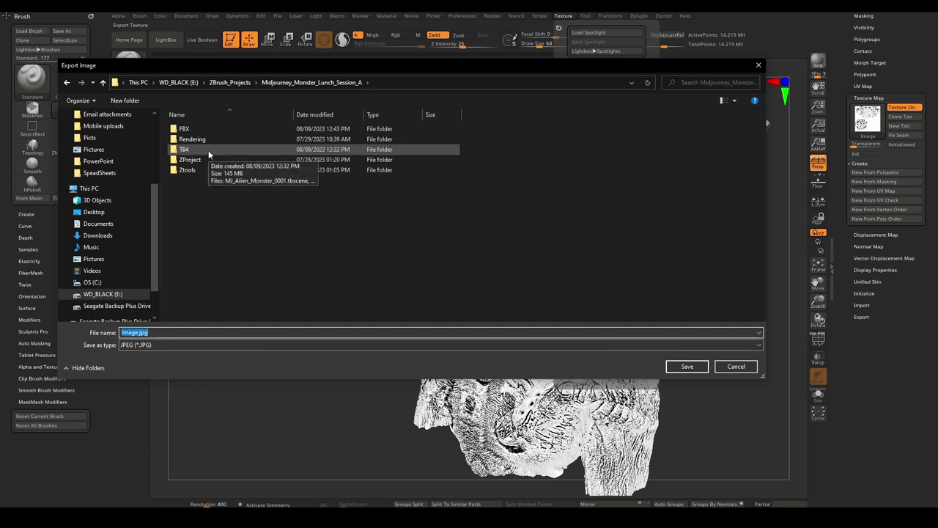
pyautogui.doubleClick(210, 130)
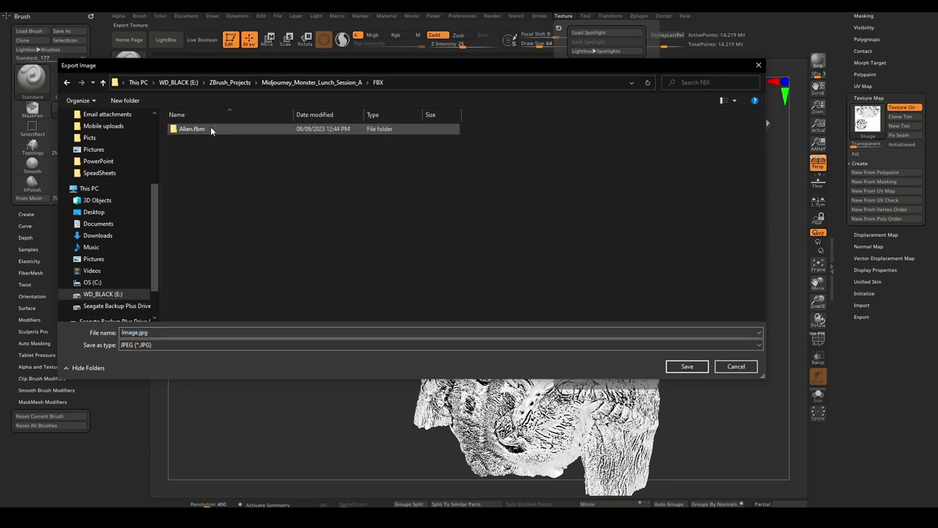
pyautogui.doubleClick(209, 126)
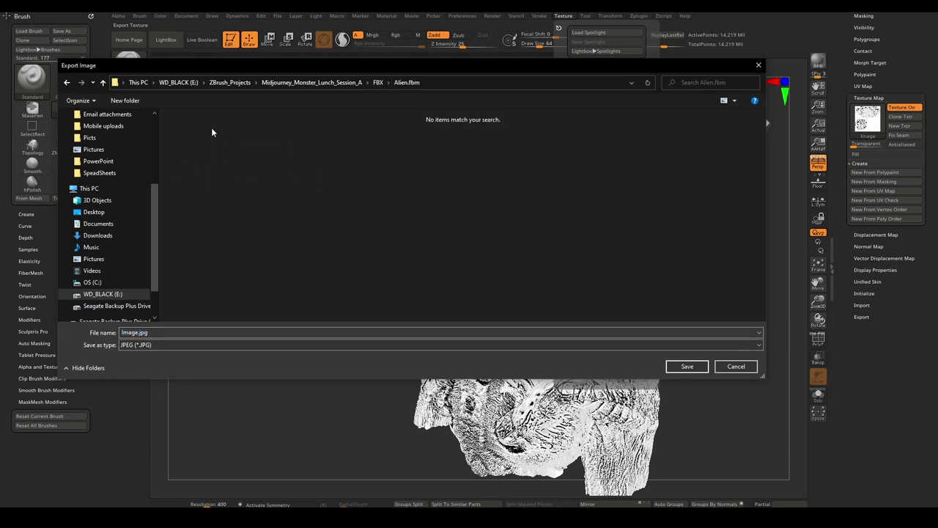
pyautogui.click(241, 345)
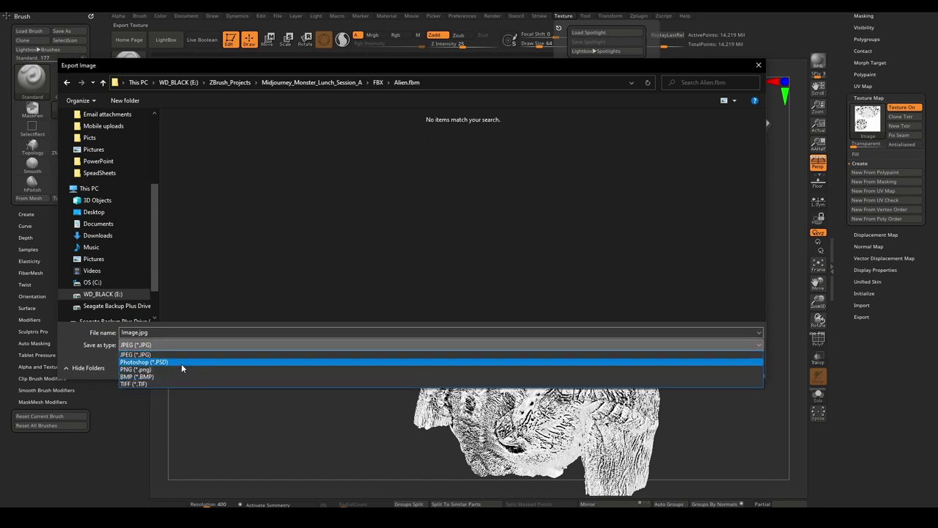
pyautogui.click(183, 369)
pyautogui.doubleClick(210, 331)
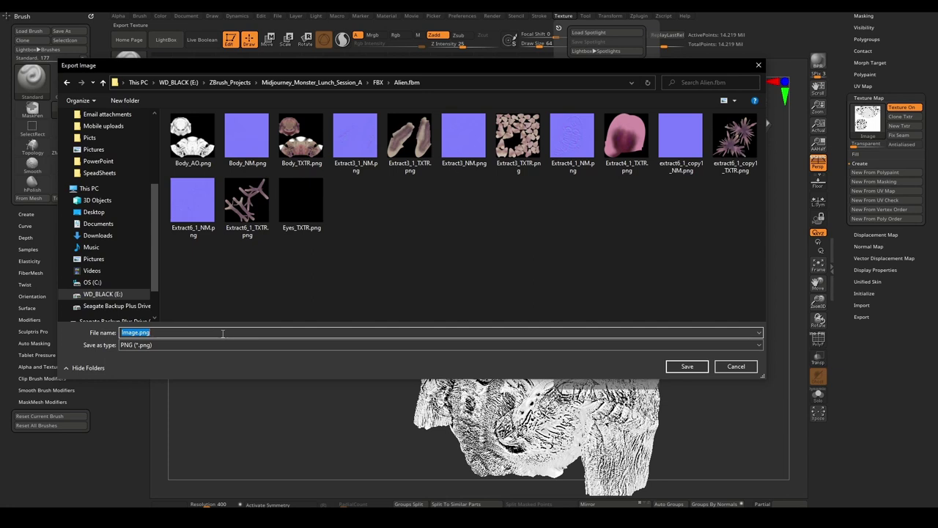
pyautogui.write('cav')
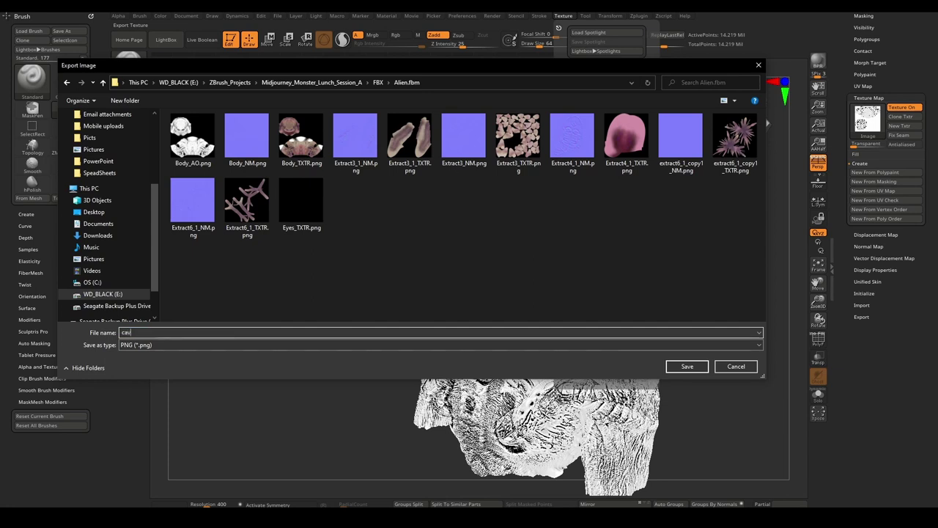
pyautogui.write('ity_001')
pyautogui.press('Return')
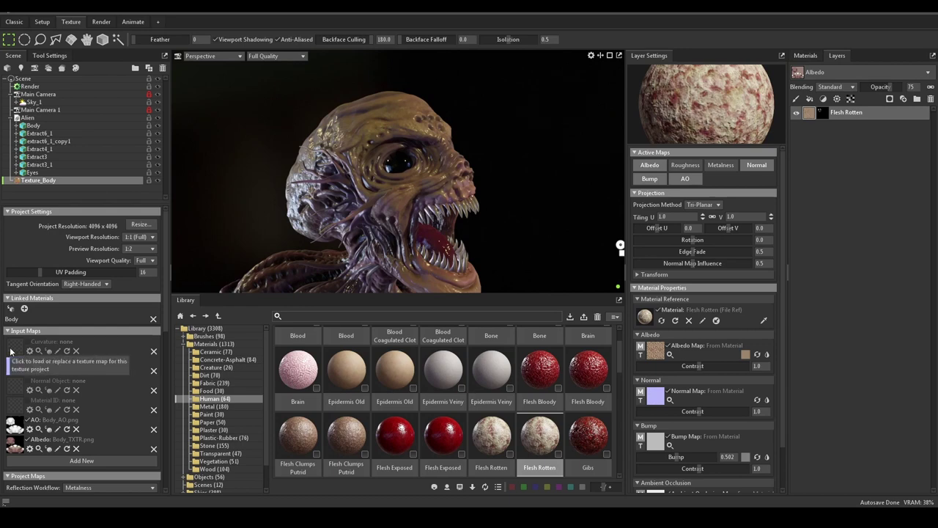
pyautogui.click(11, 352)
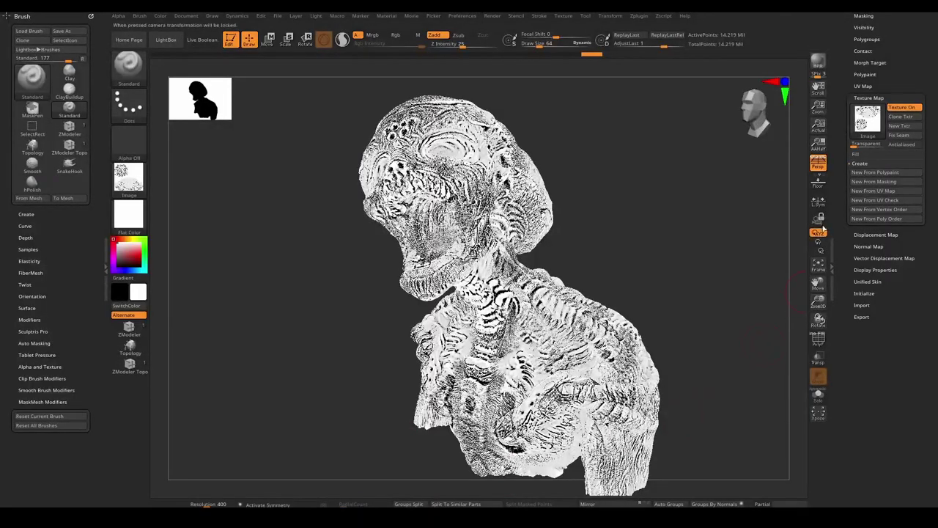
pyautogui.moveTo(846, 241); pyautogui.dragTo(847, 299)
pyautogui.moveTo(848, 188); pyautogui.dragTo(851, 217)
pyautogui.click(865, 217)
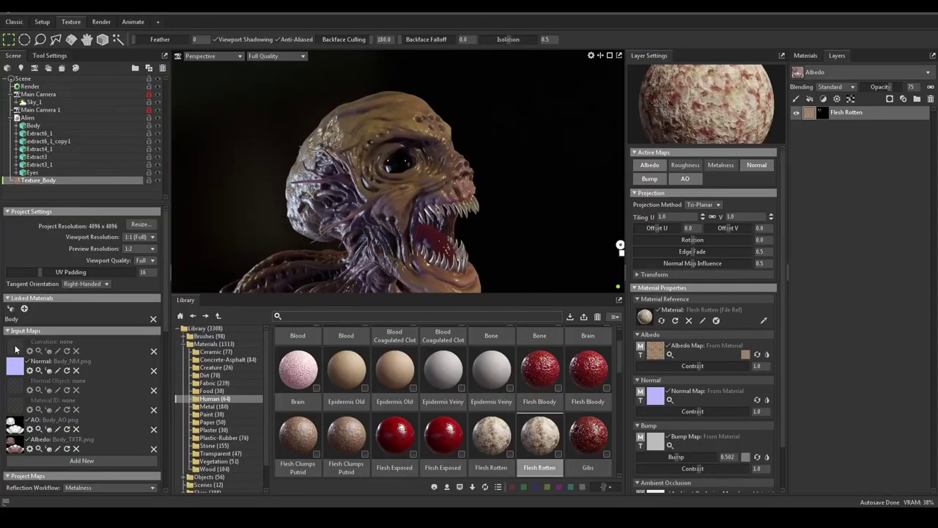
# In Marmoset Toolbag, load cavity_001.png from the FBX/Alien.fbm folder as the Curvature input map of the Texture_Body project
pyautogui.click(16, 346)
pyautogui.click(493, 98)
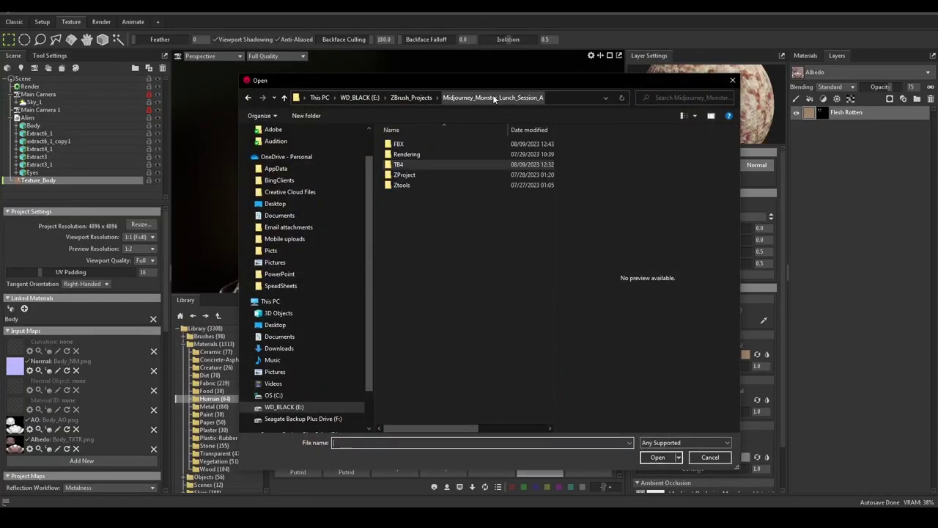
pyautogui.doubleClick(409, 144)
pyautogui.doubleClick(408, 145)
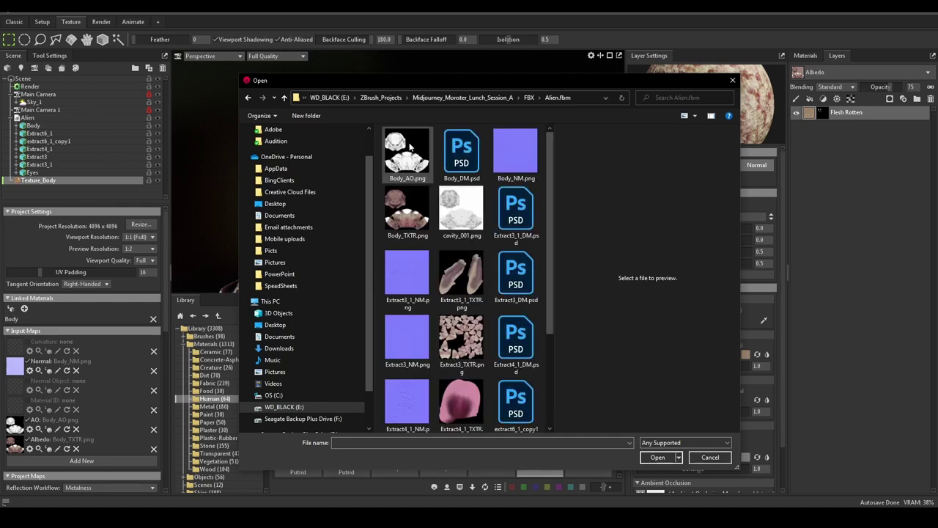
pyautogui.click(461, 209)
pyautogui.click(657, 457)
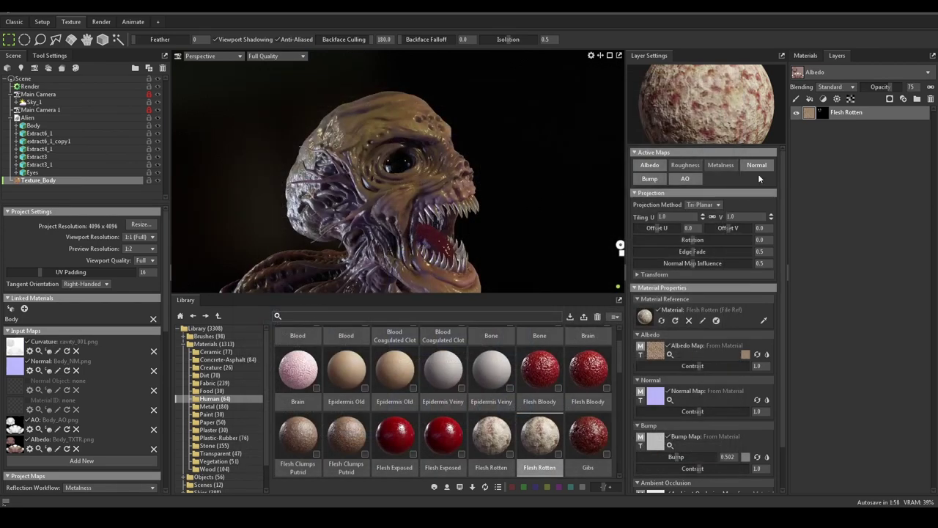
# Add an Occlusion layer above the Flesh Rotten layer and enlarge the viewport to see more of the alien
pyautogui.click(836, 99)
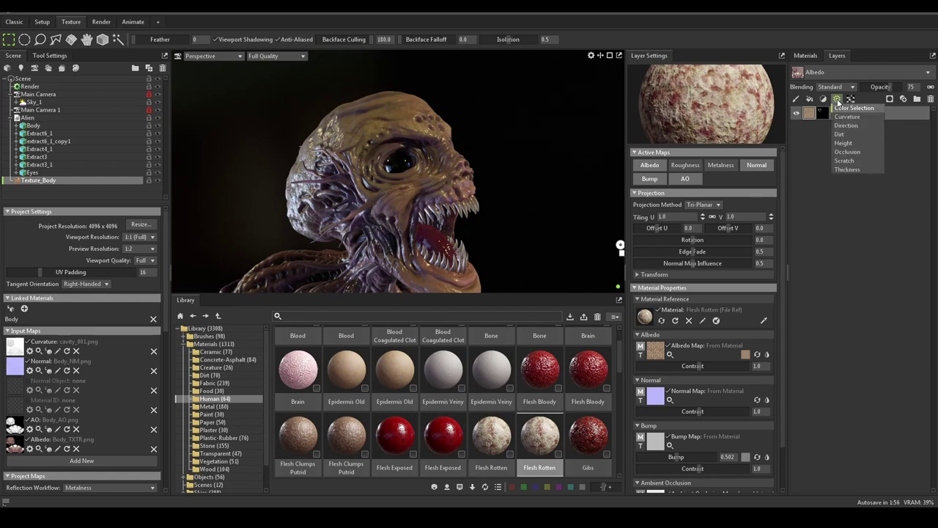
pyautogui.click(848, 151)
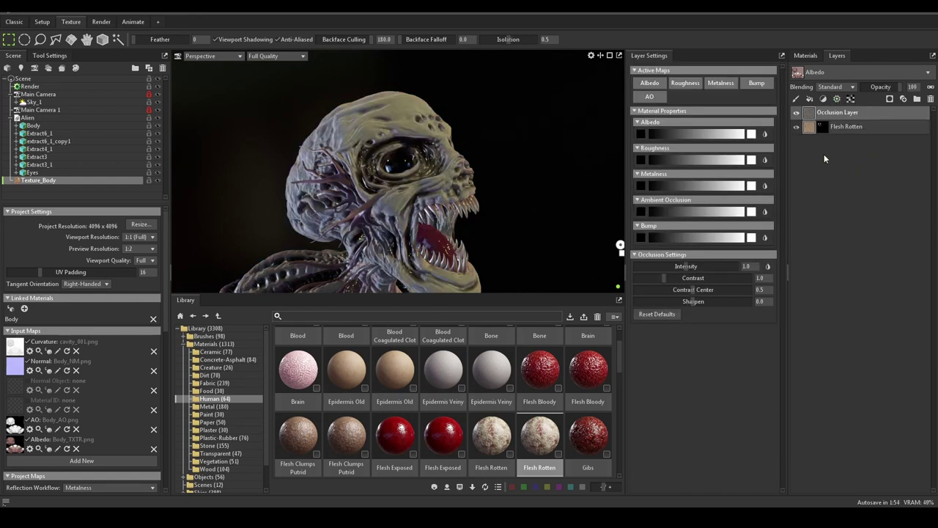
pyautogui.moveTo(521, 295); pyautogui.dragTo(531, 414)
pyautogui.moveTo(551, 327); pyautogui.dragTo(522, 200, button='middle')
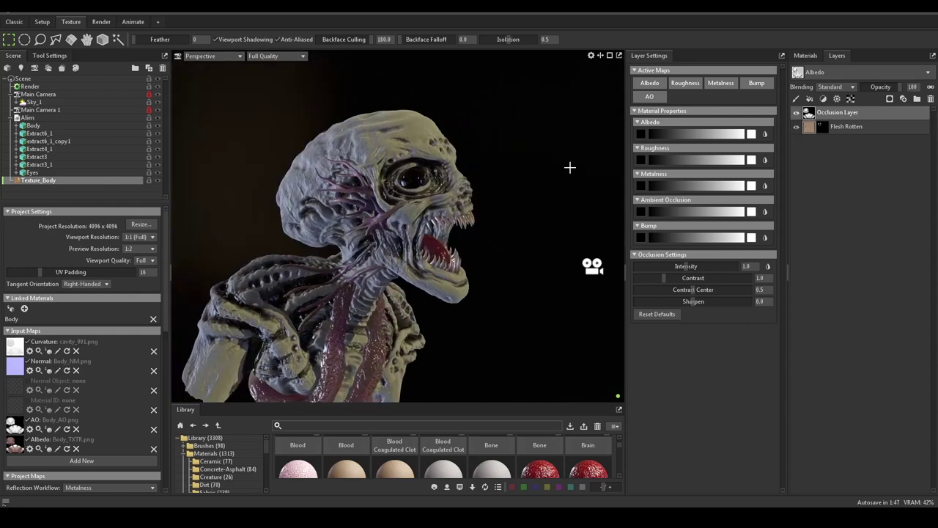
# Deactivate the Occlusion Layer's Albedo, Roughness, Metalness and Bump maps so only AO is active, and check the effect on the head
pyautogui.click(650, 82)
pyautogui.click(685, 82)
pyautogui.click(720, 82)
pyautogui.click(747, 82)
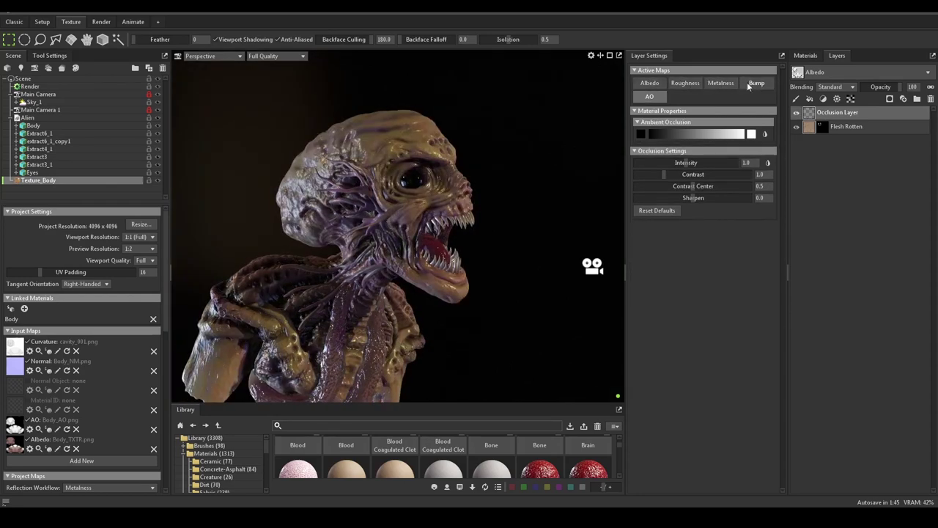
pyautogui.click(797, 113)
pyautogui.moveTo(564, 183); pyautogui.dragTo(586, 208, button='middle')
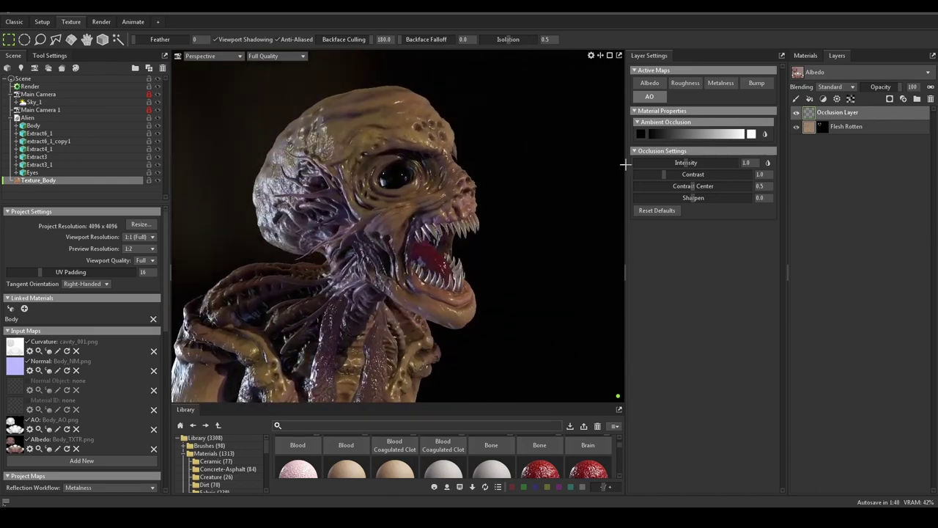
# Set the Occlusion Layer's blending to Multiply, activate its Bump map, and compare the alien with the layer hidden and shown
pyautogui.click(834, 87)
pyautogui.click(841, 115)
pyautogui.click(757, 82)
pyautogui.click(757, 82)
pyautogui.click(757, 83)
pyautogui.moveTo(513, 192); pyautogui.dragTo(569, 170)
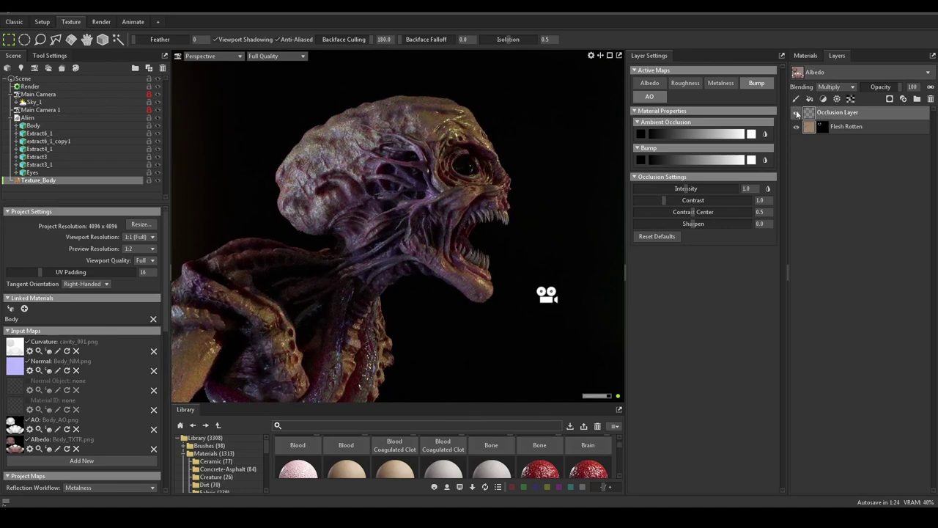
pyautogui.click(797, 112)
pyautogui.moveTo(508, 184); pyautogui.dragTo(599, 153)
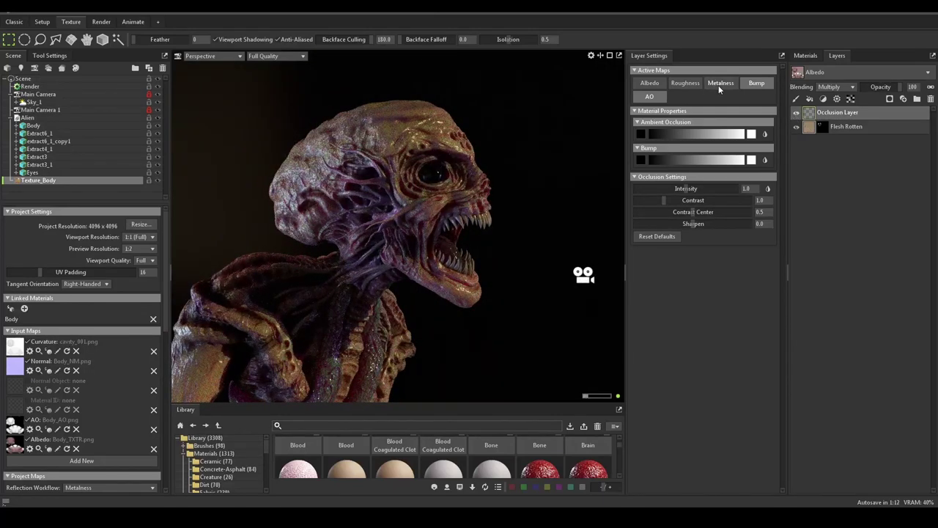
# Try the Occlusion Layer with its Albedo map active and with intensity 3.122, restoring the intensity to 1 when done
pyautogui.click(656, 85)
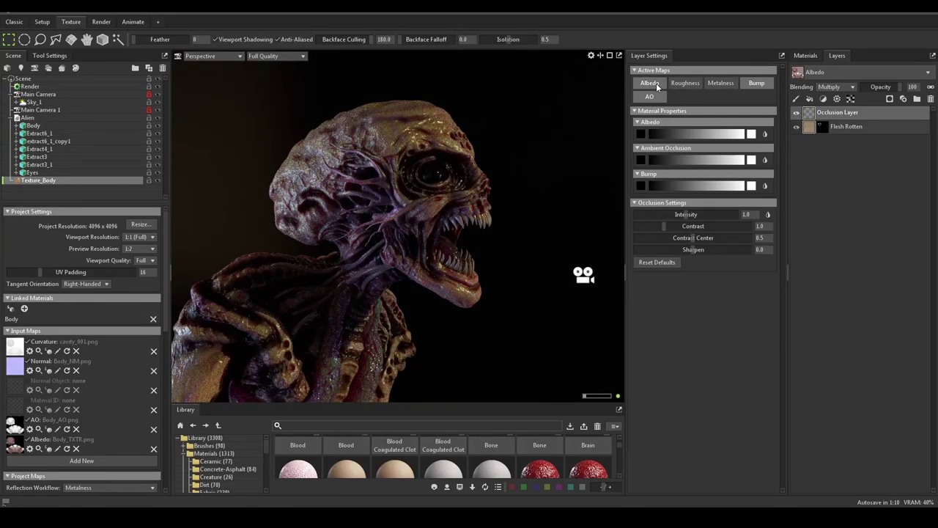
pyautogui.click(658, 86)
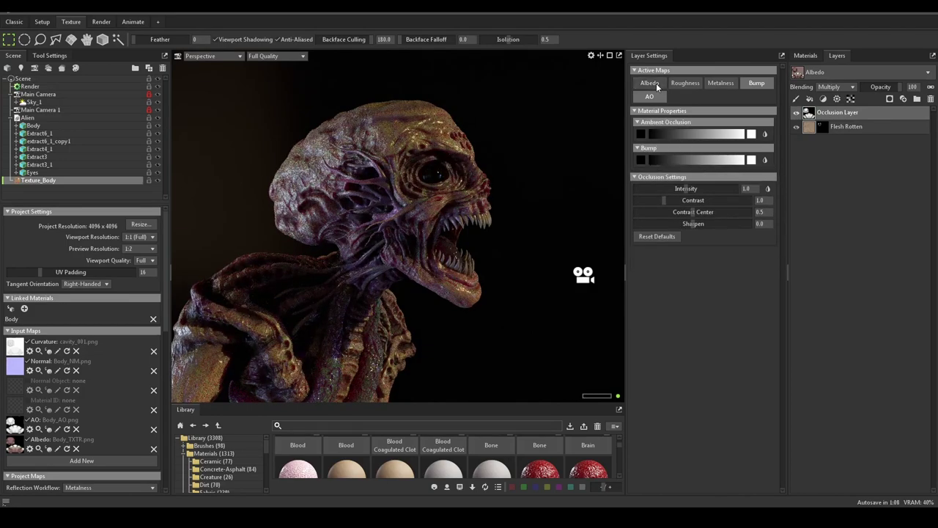
pyautogui.moveTo(689, 188); pyautogui.dragTo(724, 189)
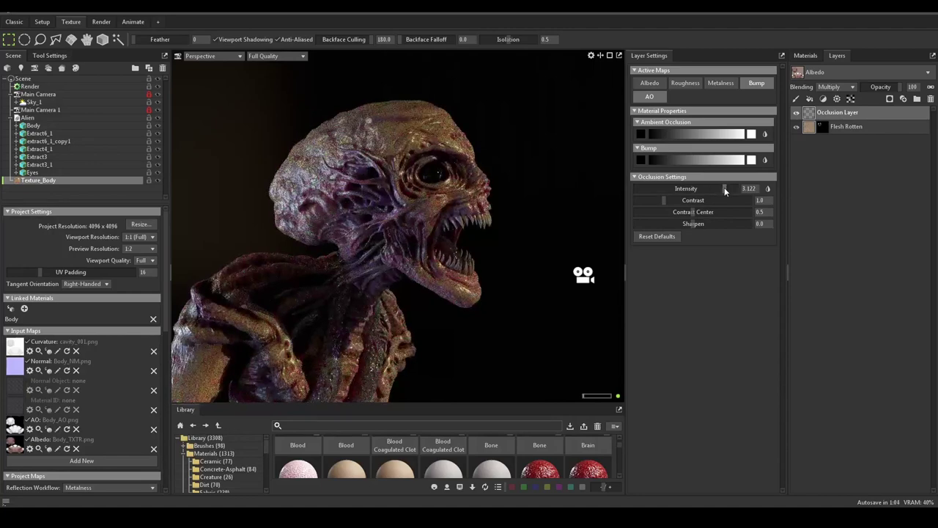
pyautogui.click(748, 189)
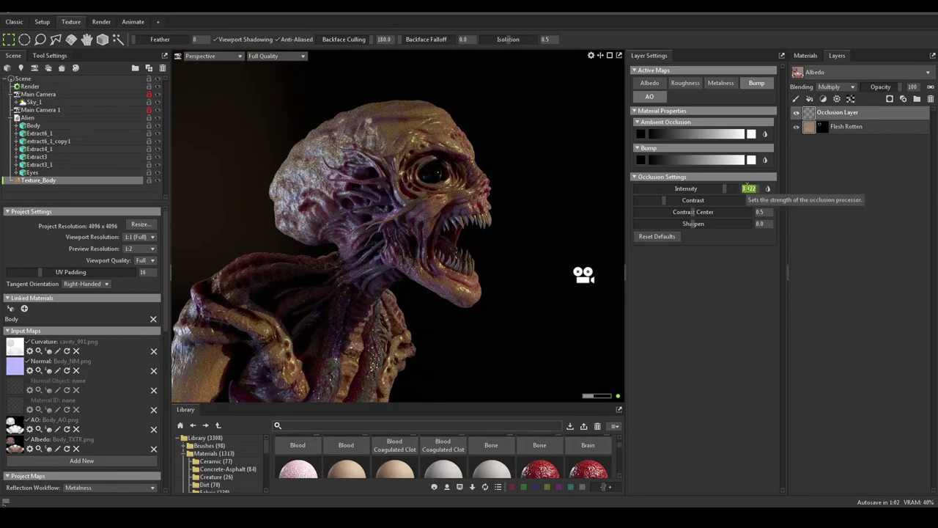
pyautogui.write('1')
pyautogui.press('Return')
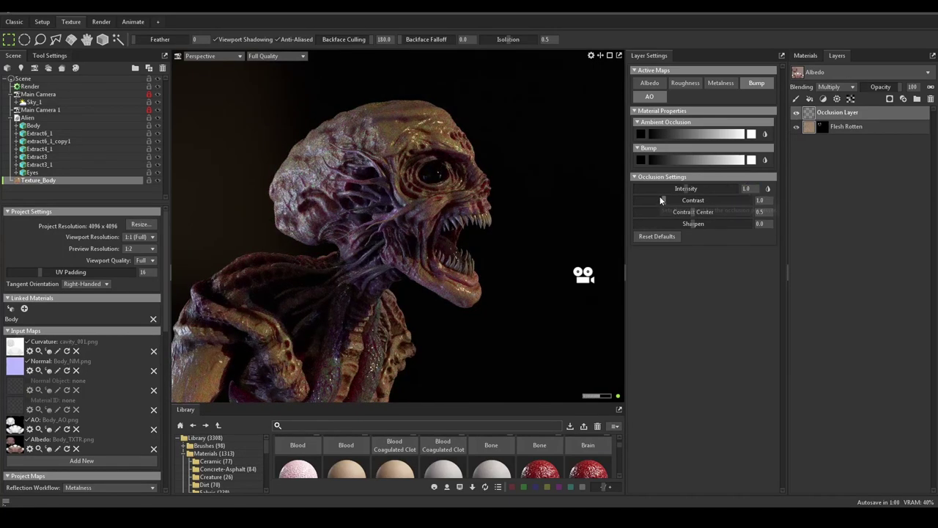
# Compare the alien with the Occlusion Layer hidden and shown, and switch the viewport to the Main Camera
pyautogui.click(796, 113)
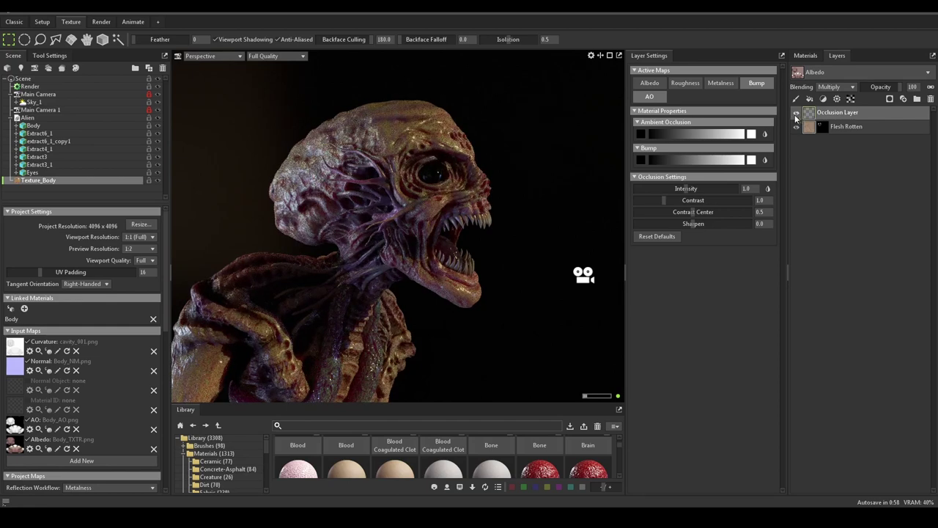
pyautogui.click(796, 115)
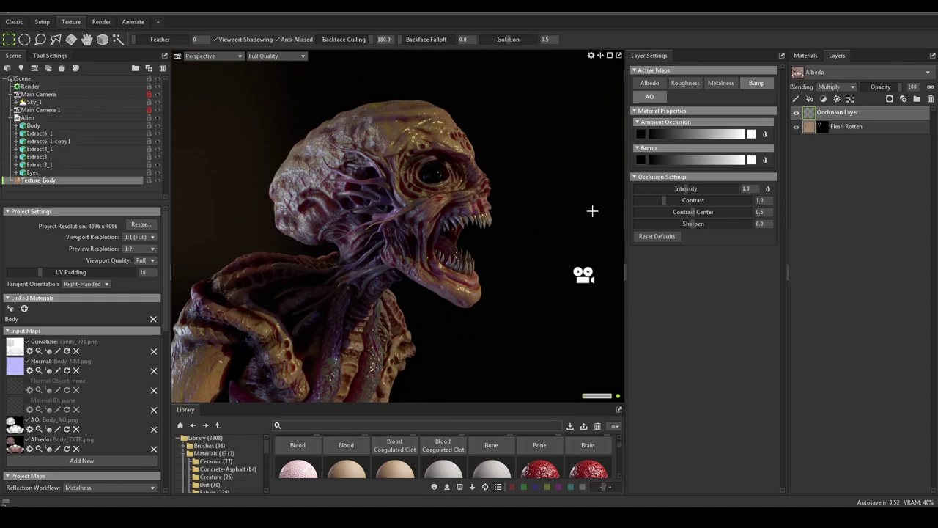
pyautogui.click(213, 56)
pyautogui.moveTo(221, 70)
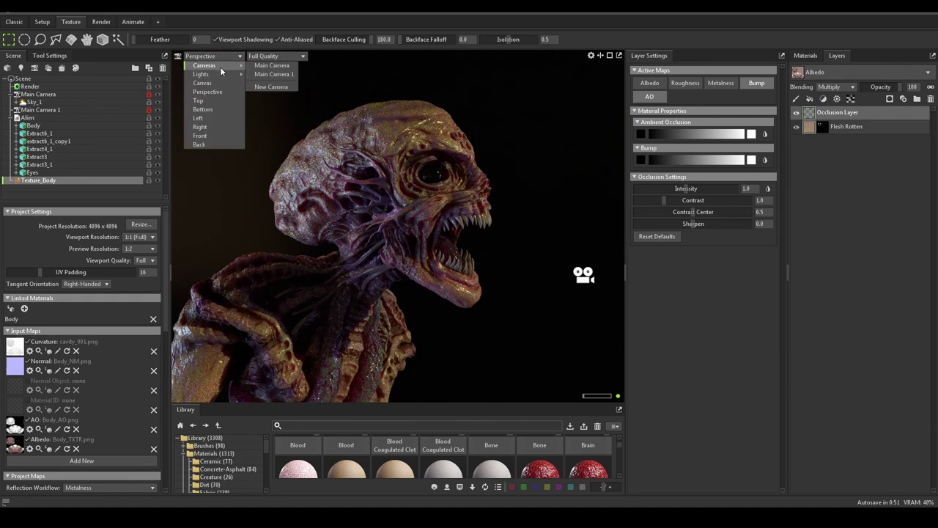
pyautogui.click(263, 65)
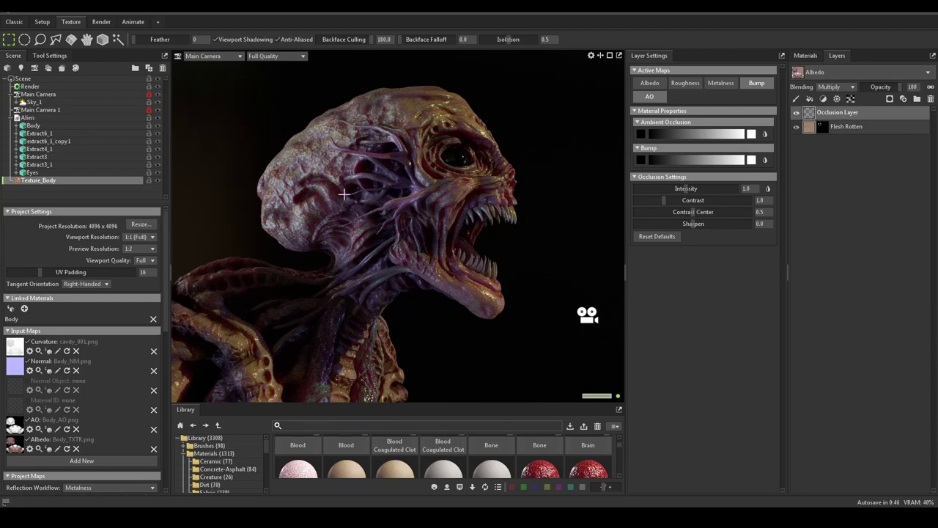
# Check the alien through Main Camera 1 and return the viewport to the Main Camera
pyautogui.click(220, 57)
pyautogui.moveTo(236, 65)
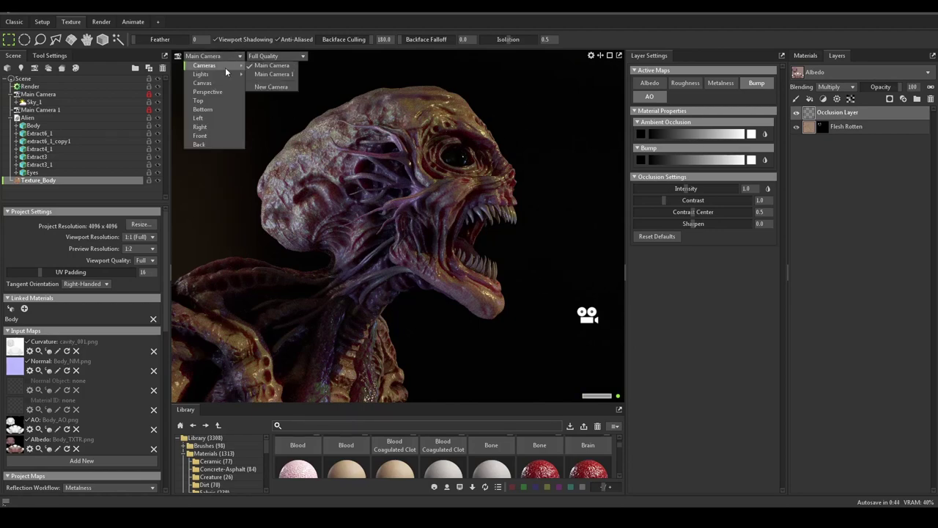
pyautogui.click(271, 78)
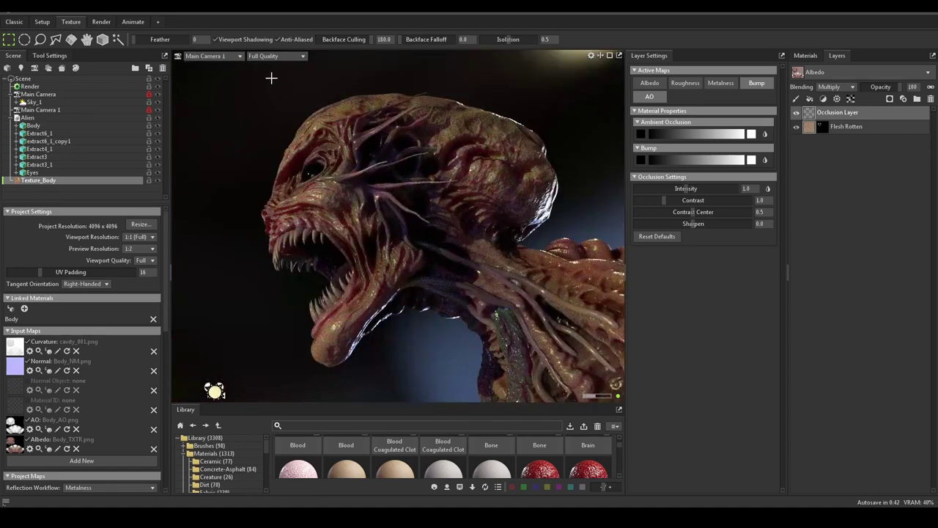
pyautogui.click(218, 58)
pyautogui.moveTo(222, 64)
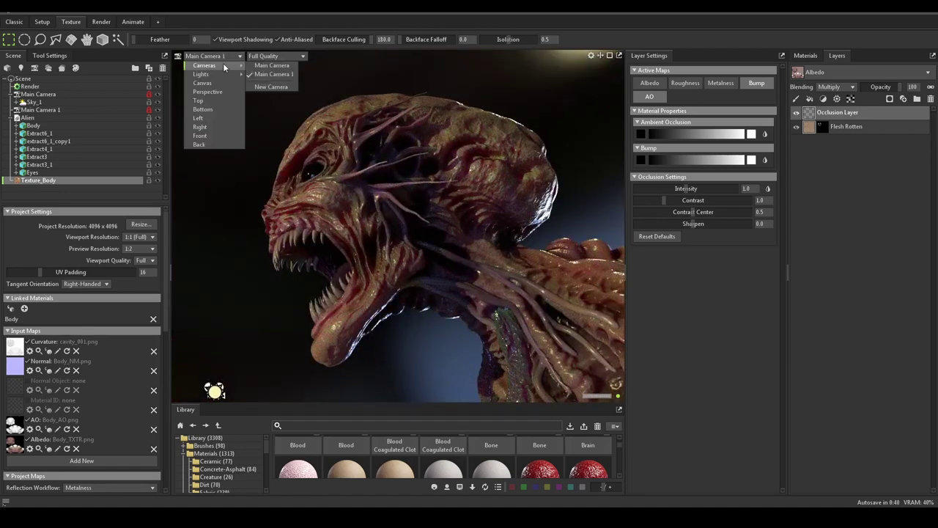
pyautogui.click(272, 65)
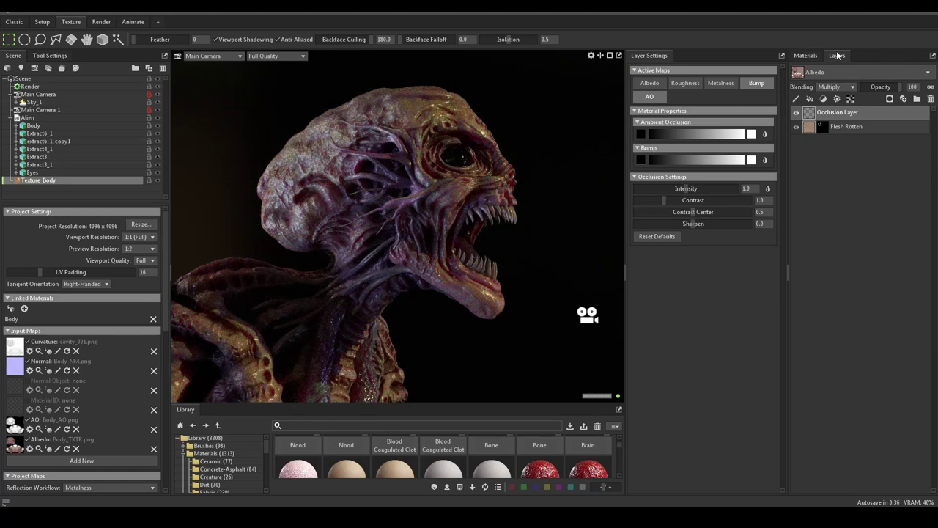
# Examine the Body material's transmission, roughness and metalness settings, and the settings of the Flesh Rotten and Occlusion layers
pyautogui.click(810, 55)
pyautogui.scroll(-3, 845, 402)
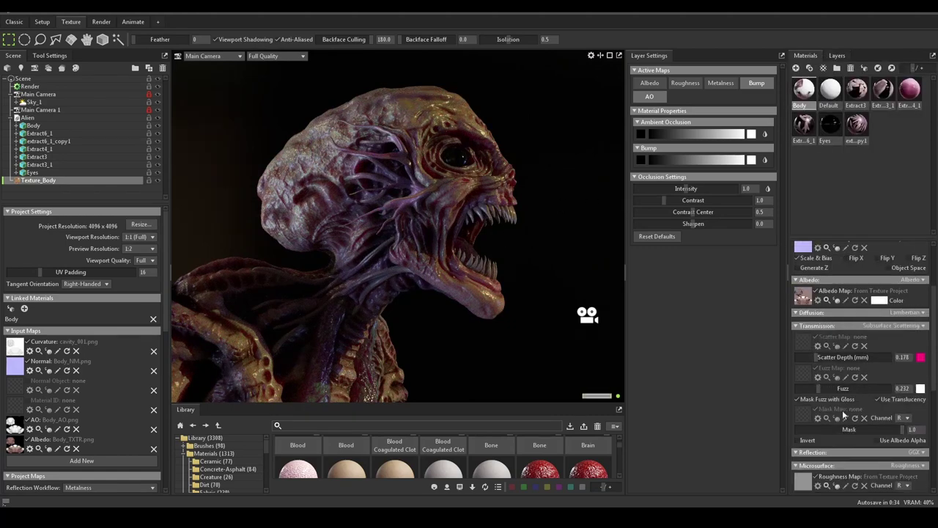
pyautogui.scroll(-2, 862, 405)
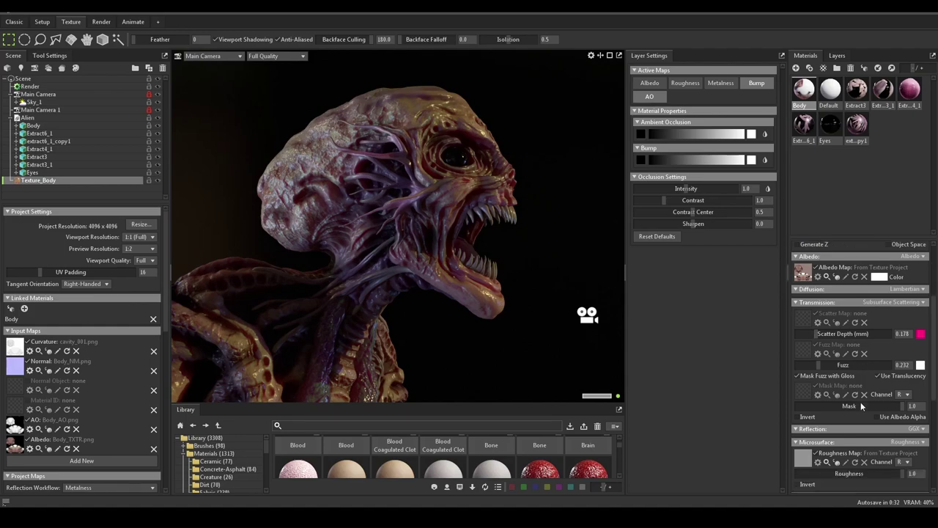
pyautogui.scroll(-5, 862, 406)
pyautogui.moveTo(891, 379); pyautogui.dragTo(932, 379)
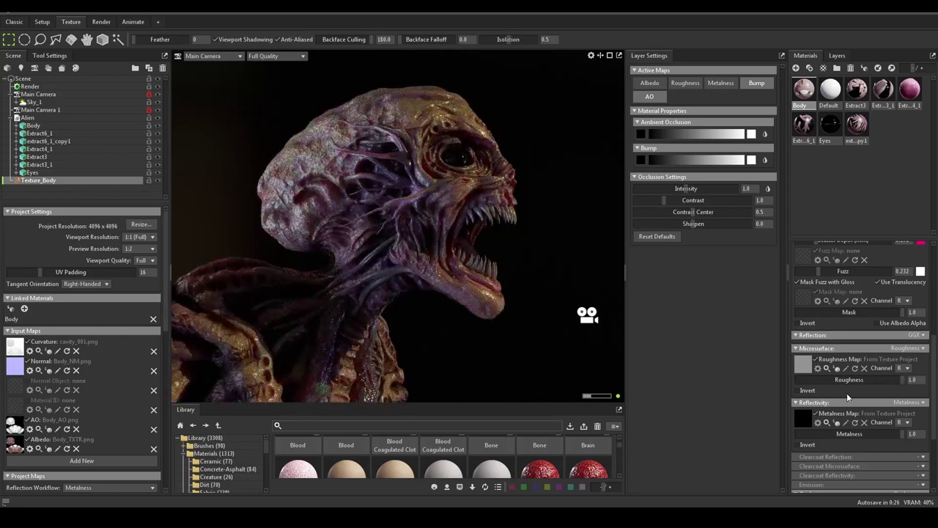
pyautogui.click(839, 55)
pyautogui.click(843, 128)
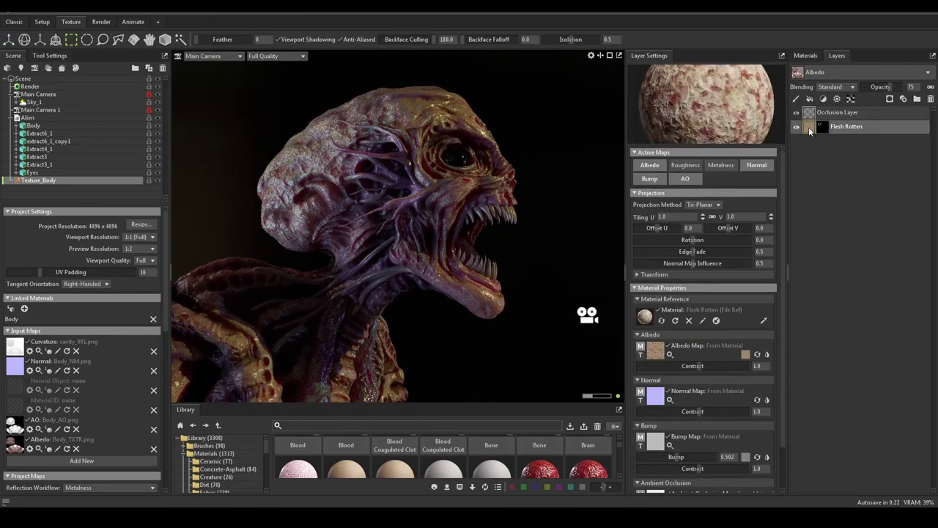
pyautogui.moveTo(808, 127)
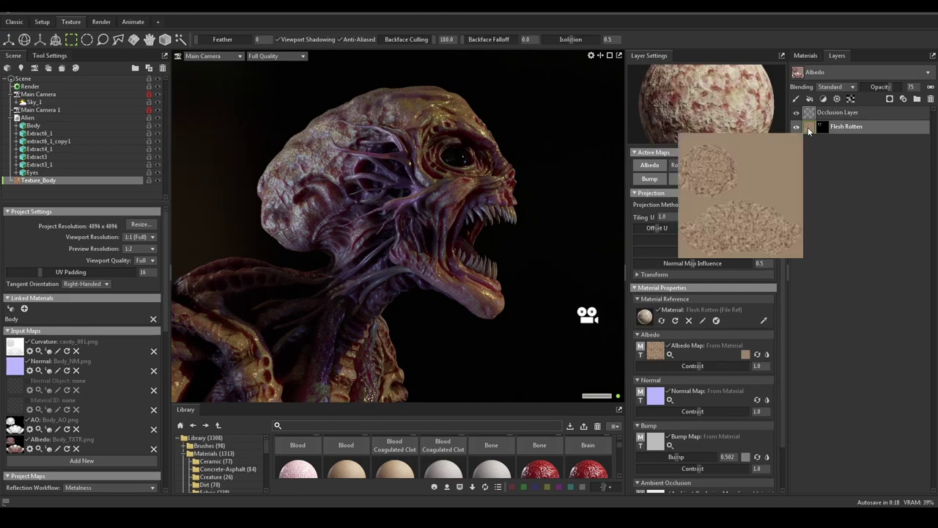
pyautogui.click(832, 116)
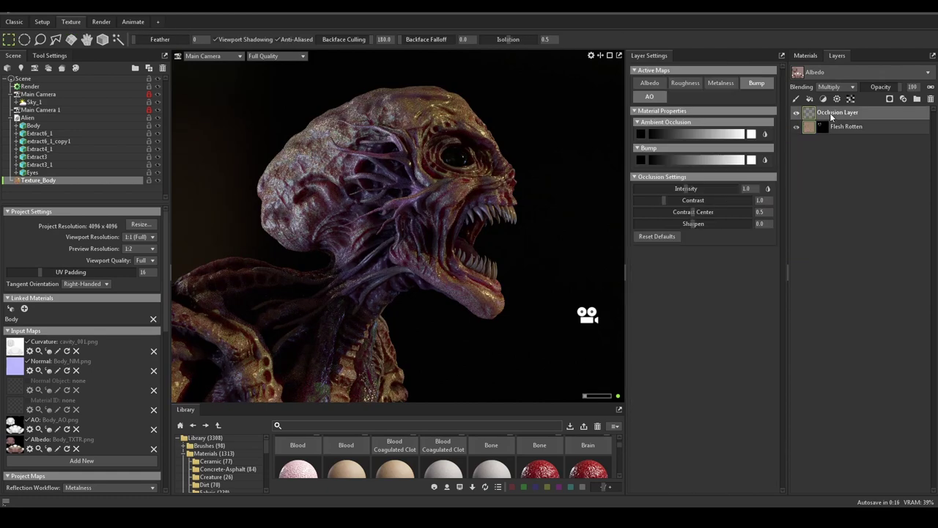
# Turn off the Body material's Roughness Map and lower its Roughness to 0.102
pyautogui.click(806, 56)
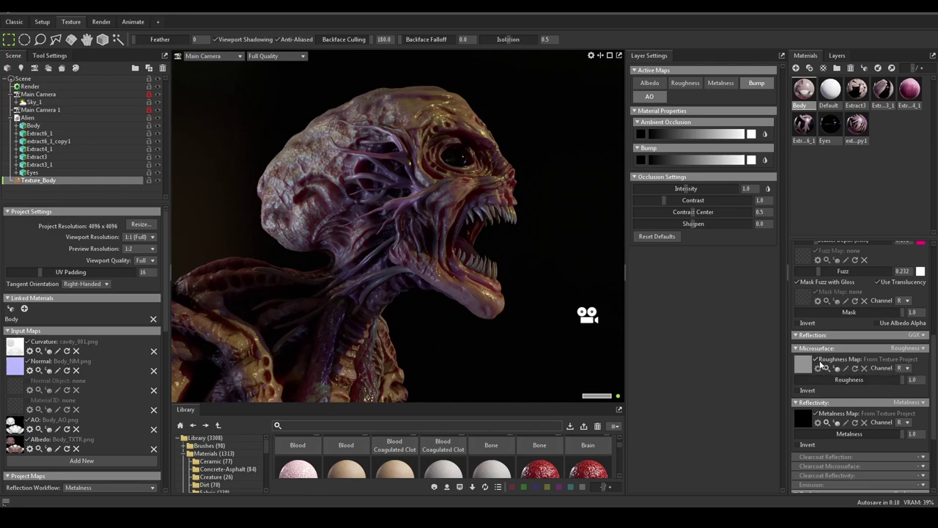
pyautogui.click(817, 359)
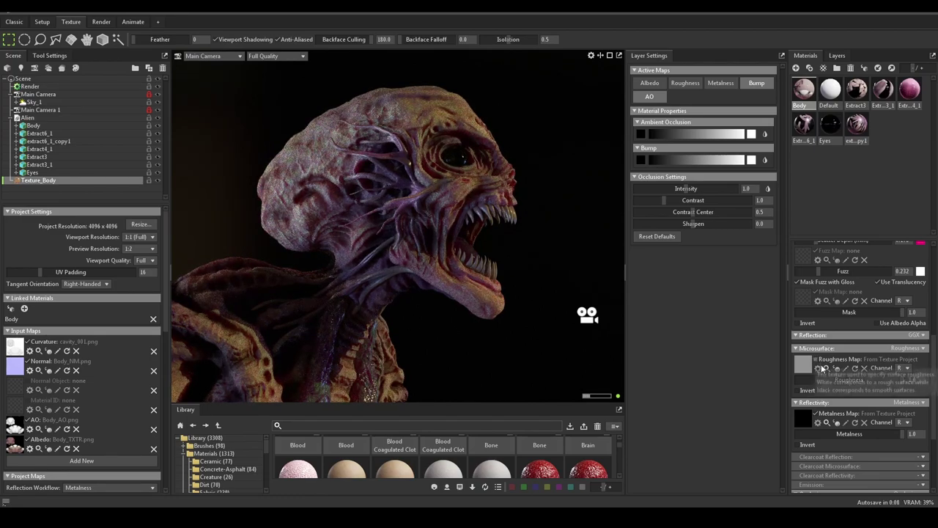
pyautogui.moveTo(888, 380); pyautogui.dragTo(785, 388)
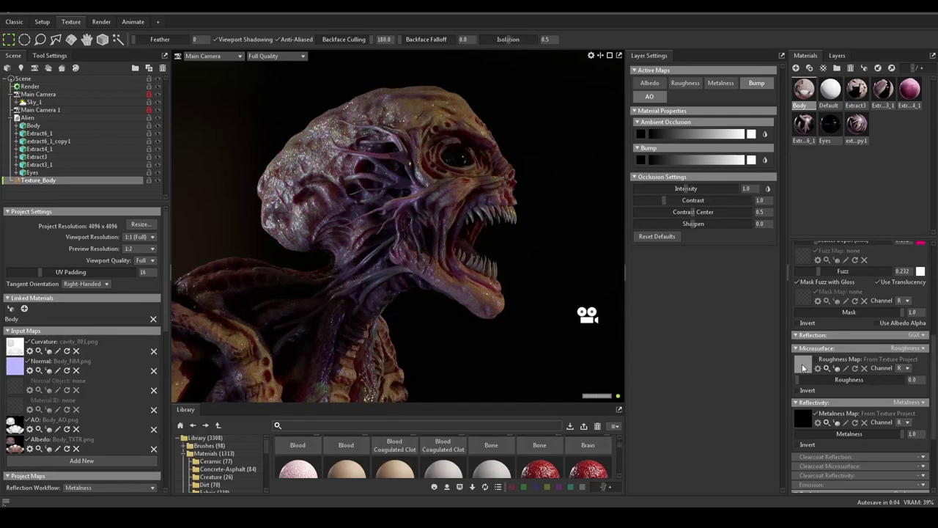
pyautogui.click(822, 379)
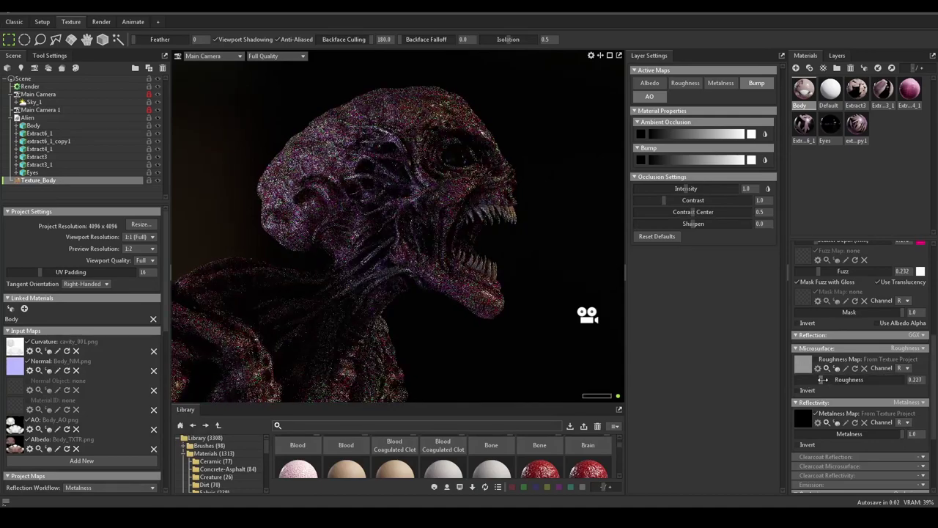
pyautogui.moveTo(822, 379); pyautogui.dragTo(809, 387)
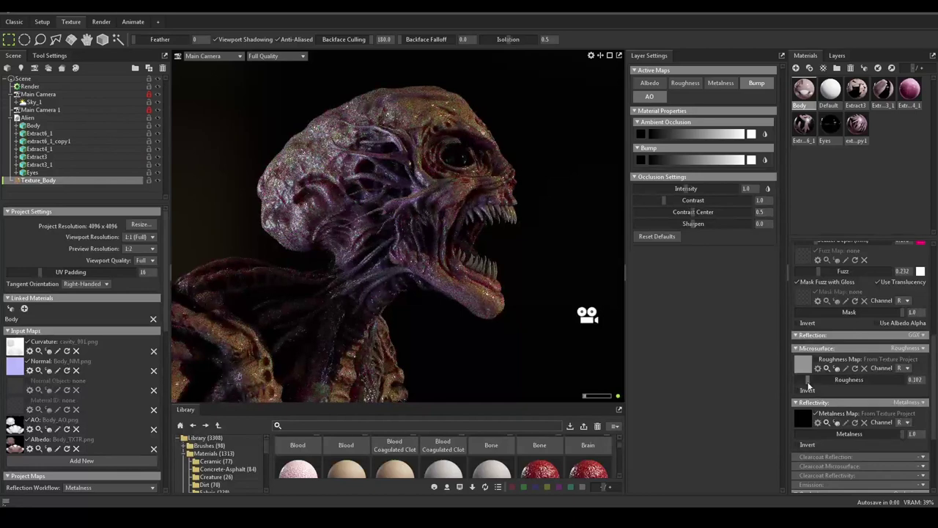
# Preview the Roughness Map texture and set the Body material's Roughness to 0
pyautogui.click(828, 368)
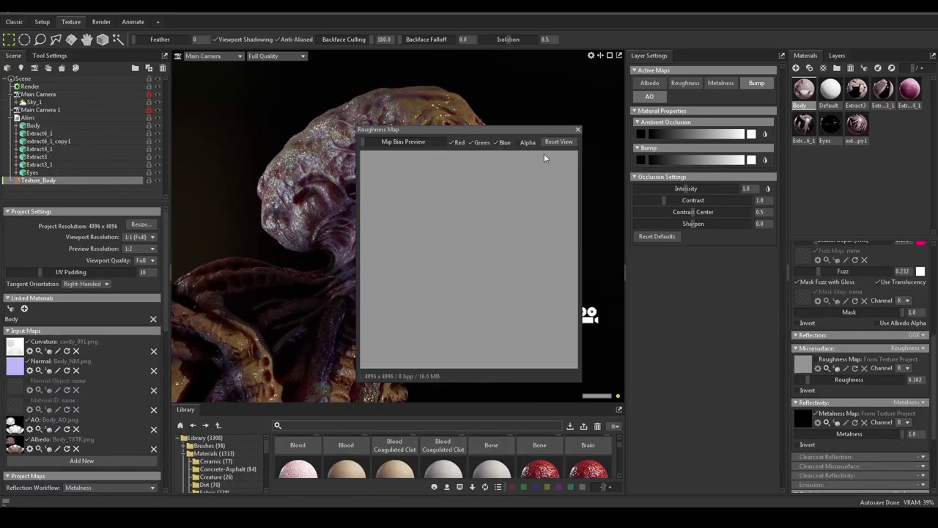
pyautogui.click(577, 129)
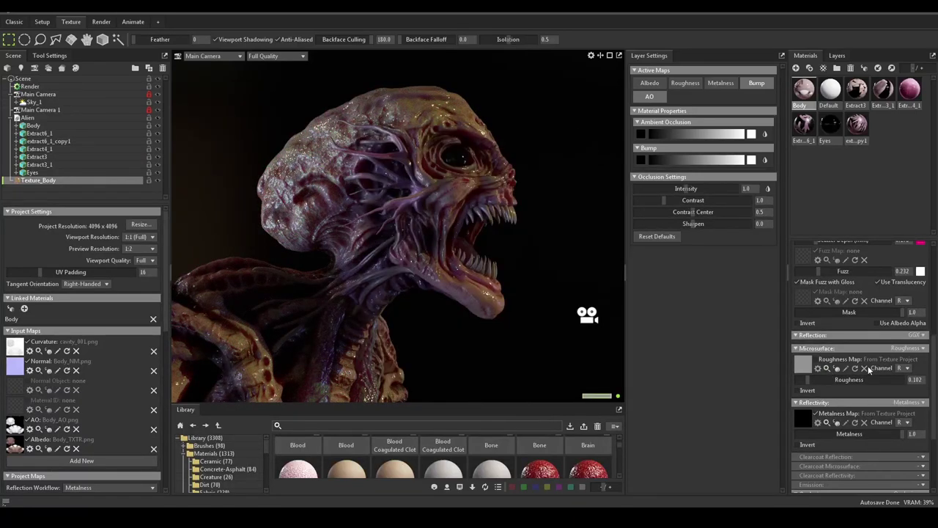
pyautogui.click(817, 379)
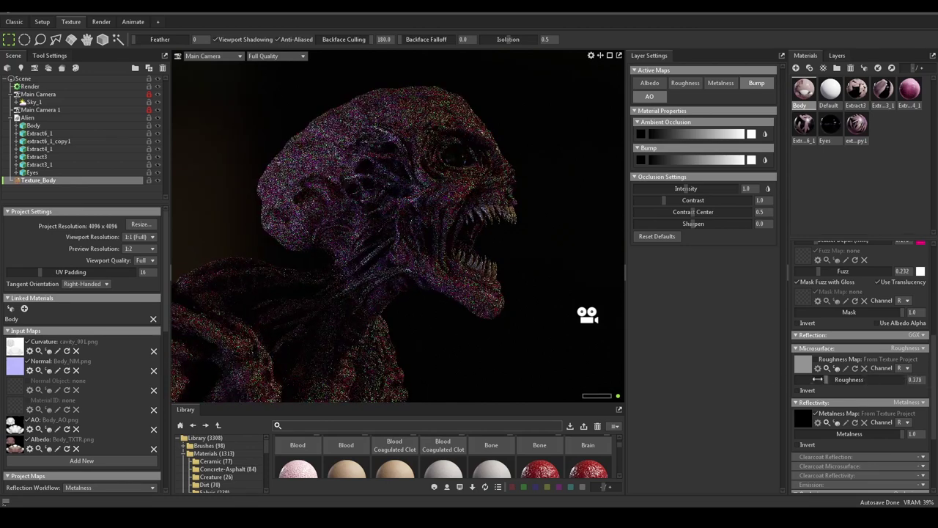
pyautogui.moveTo(818, 379); pyautogui.dragTo(729, 384)
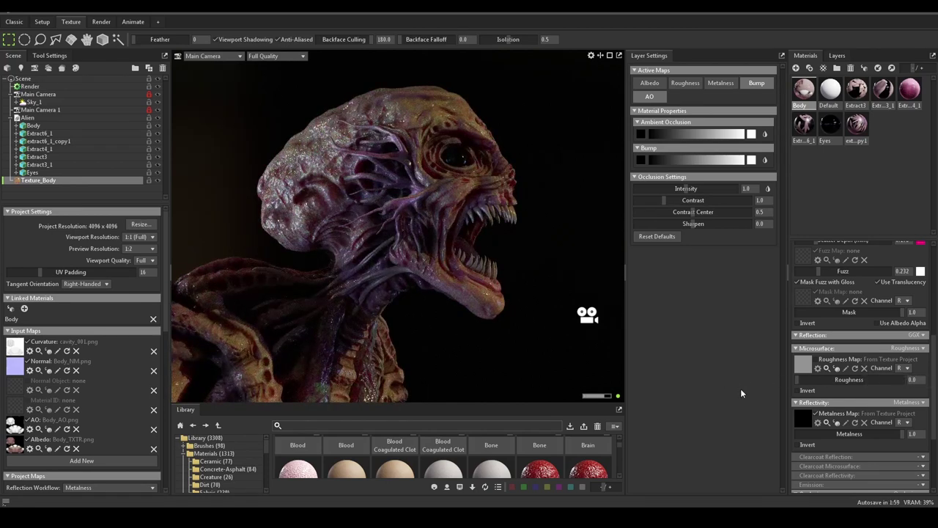
# Compare the Body material with its Metalness Map off and on, then turn the map off and set Metalness to 0.19
pyautogui.click(817, 413)
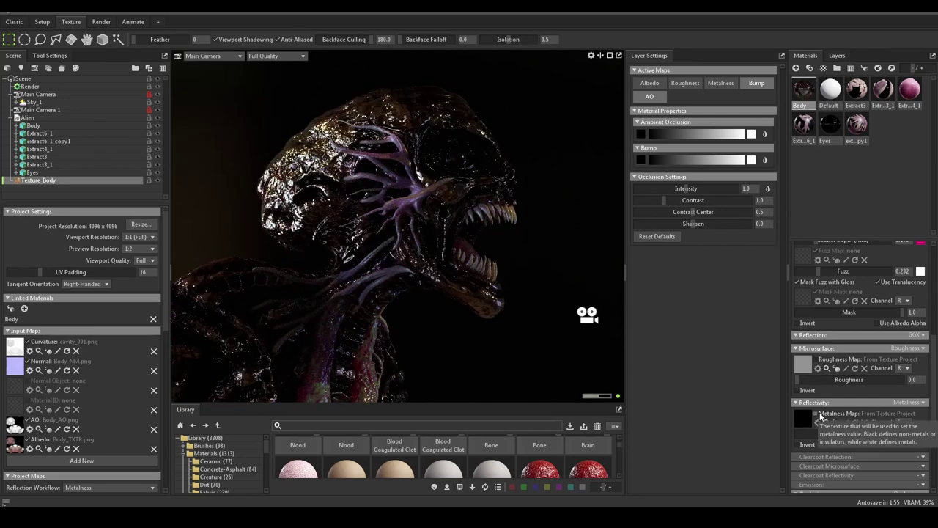
pyautogui.click(818, 414)
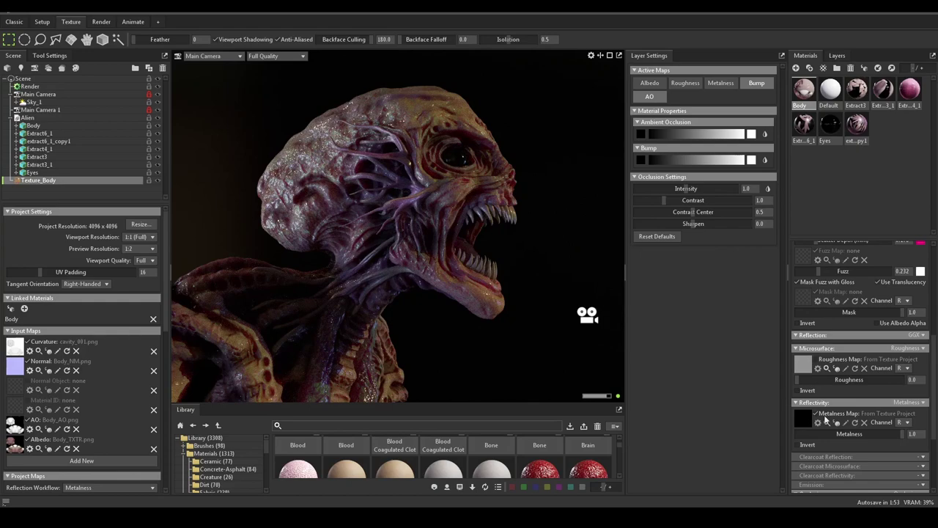
pyautogui.click(816, 414)
pyautogui.moveTo(887, 430); pyautogui.dragTo(819, 435)
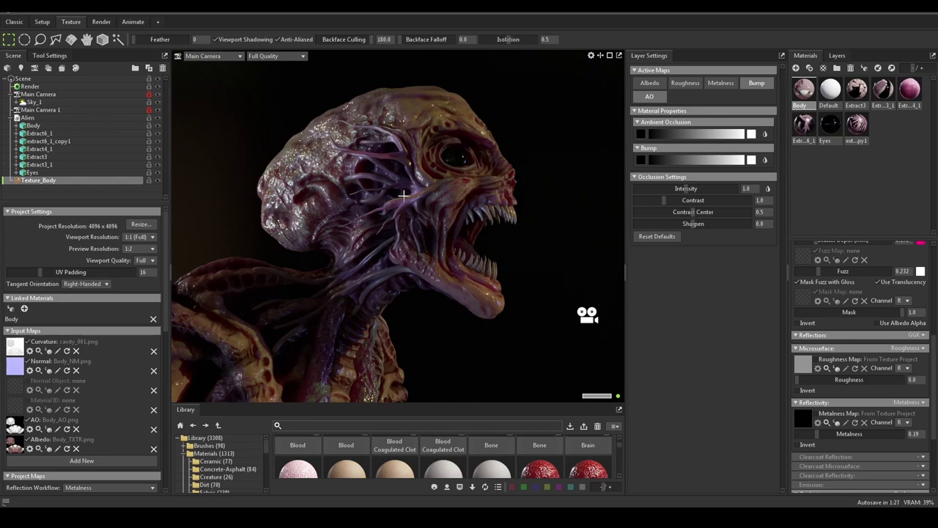
# Rotate the sky lighting around the alien and raise Sky Light 1's brightness to about 7.146
pyautogui.click(836, 55)
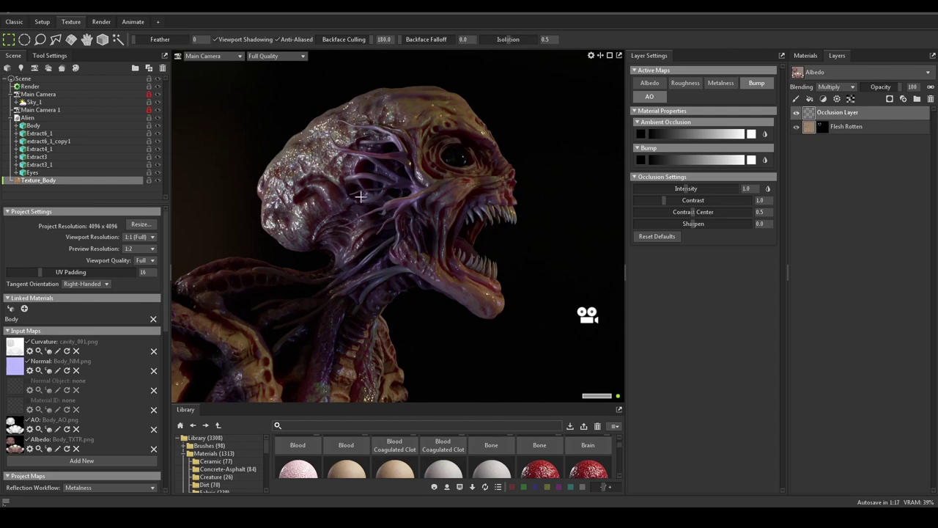
pyautogui.keyDown('shift'); pyautogui.moveTo(561, 172); pyautogui.dragTo(352, 132); pyautogui.keyUp('shift')
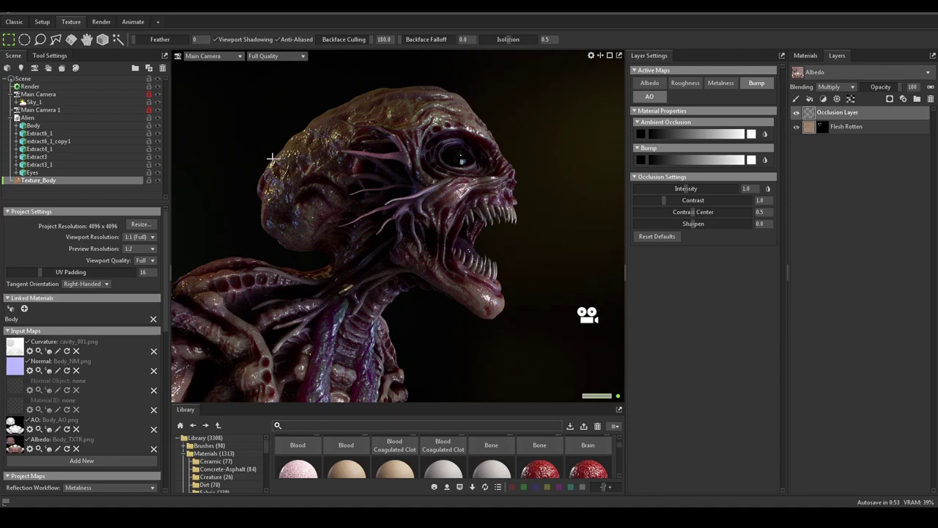
pyautogui.click(44, 95)
pyautogui.click(31, 102)
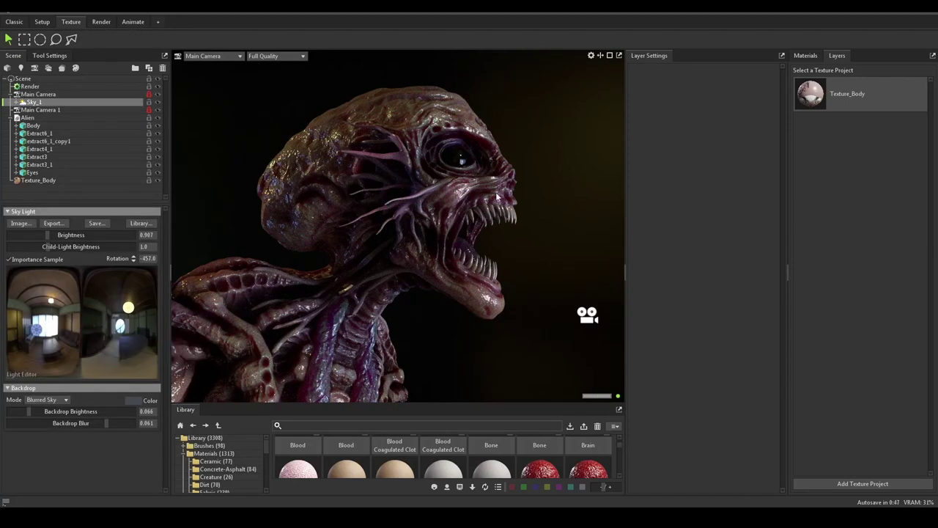
pyautogui.click(16, 102)
pyautogui.click(46, 110)
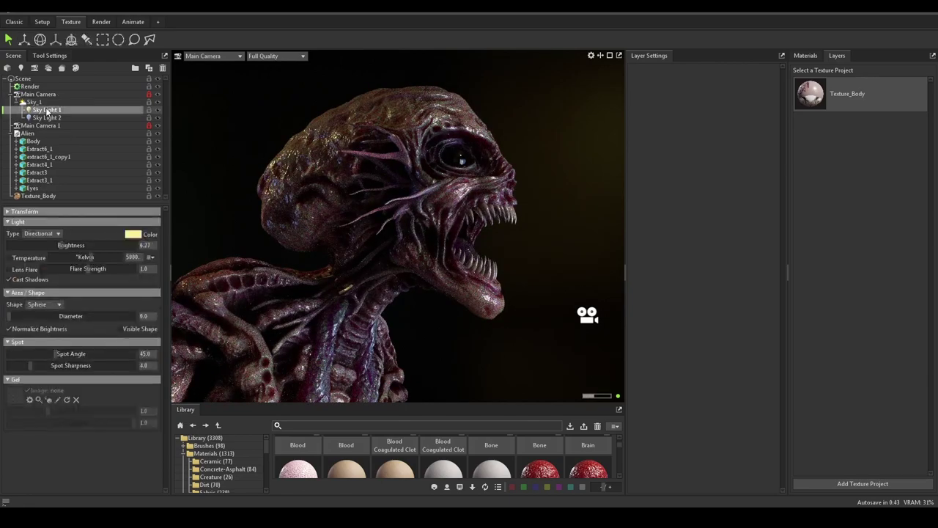
pyautogui.moveTo(61, 242); pyautogui.dragTo(67, 242)
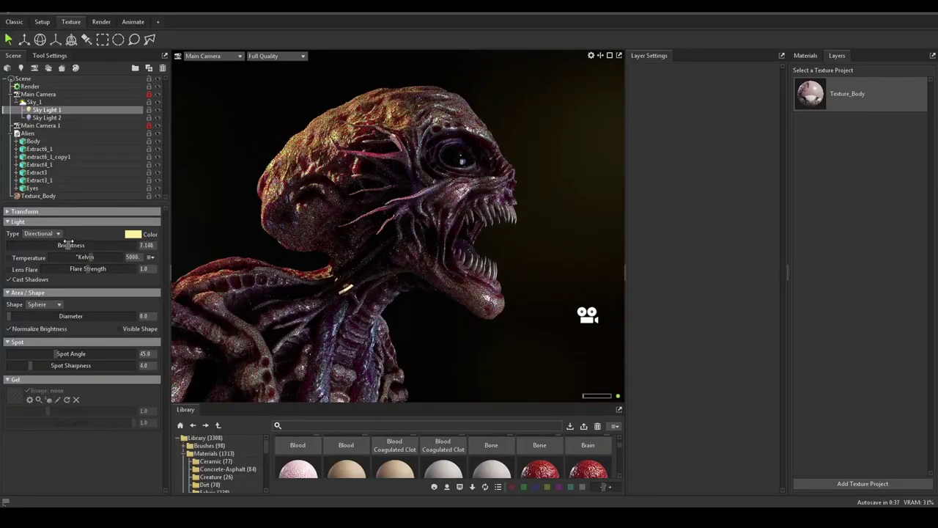
# Change Sky Light 2's color to a saturated cyan-blue, about #18b9ff
pyautogui.click(46, 117)
pyautogui.click(133, 235)
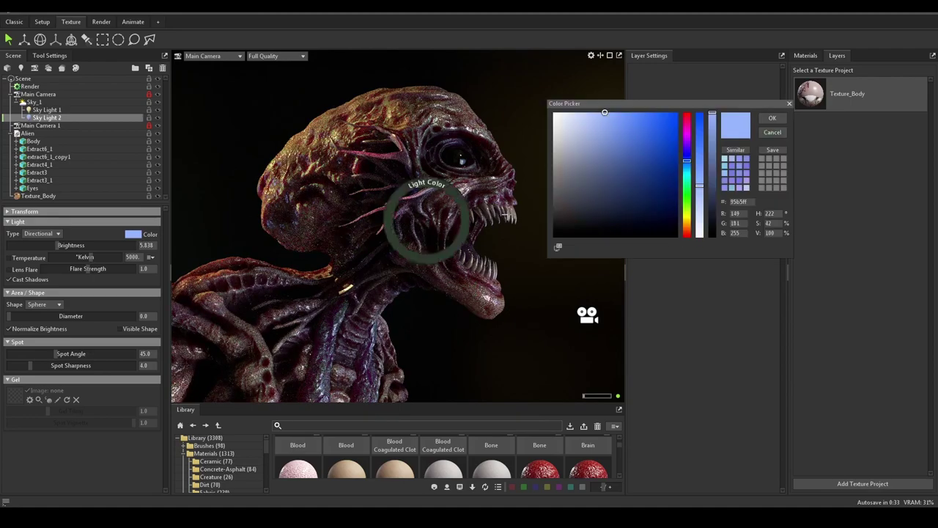
pyautogui.moveTo(700, 186); pyautogui.dragTo(705, 126)
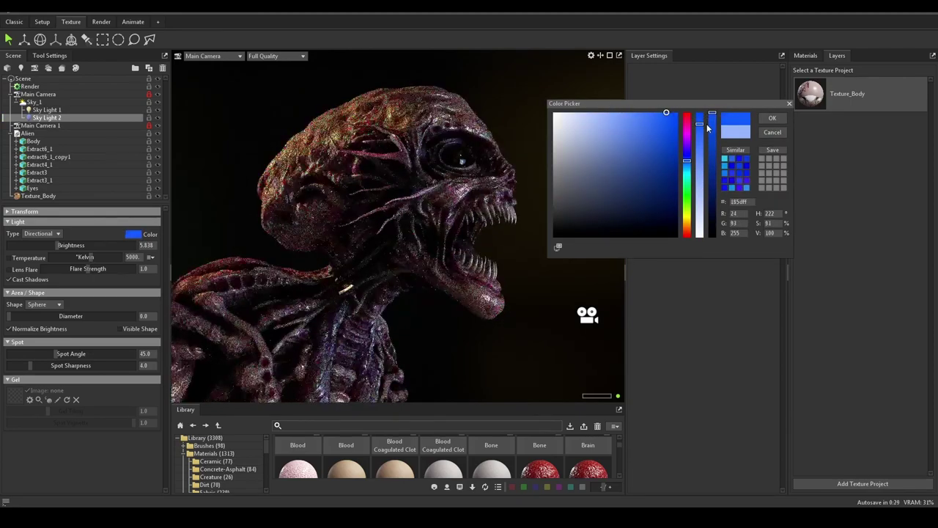
pyautogui.moveTo(687, 162)
pyautogui.mouseDown()
pyautogui.moveTo(690, 123)
pyautogui.moveTo(684, 241)
pyautogui.moveTo(689, 176)
pyautogui.mouseUp()
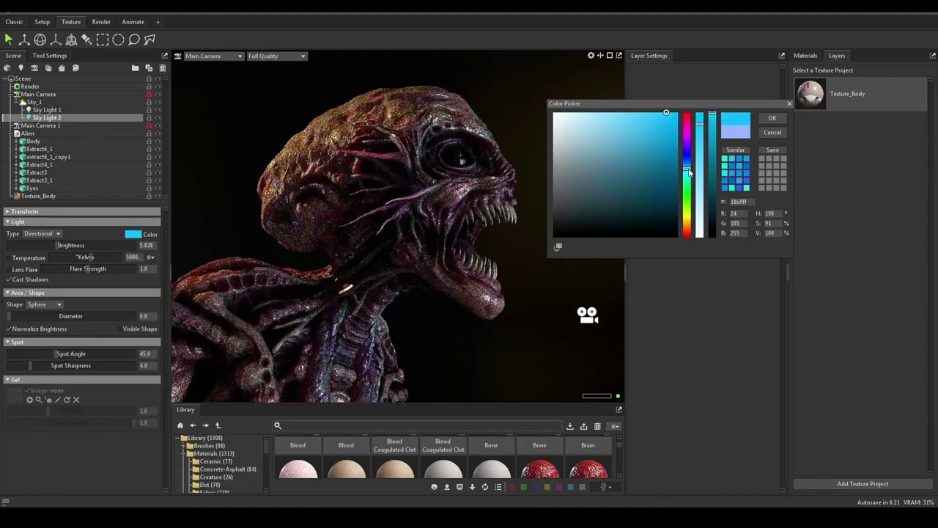
pyautogui.click(772, 118)
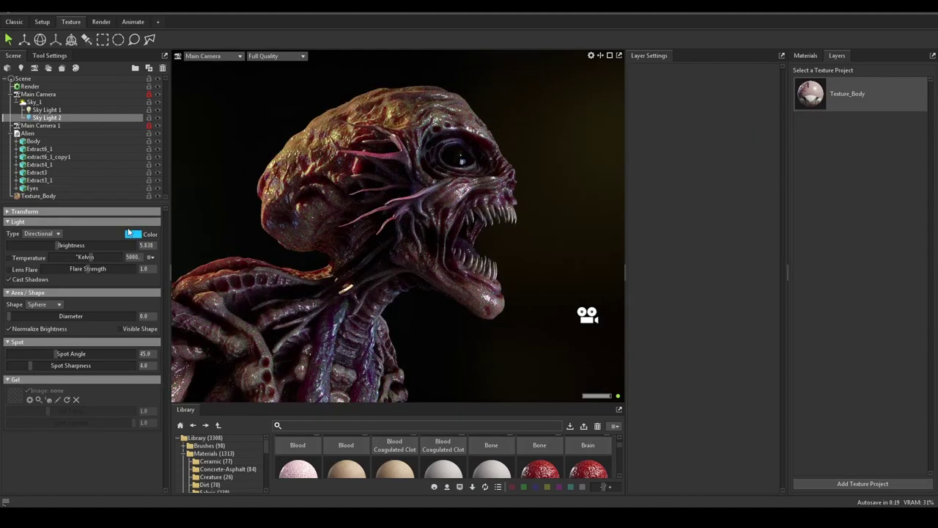
# Set the brightness of Sky Light 2 and Sky Light 1 to about 6.68 each
pyautogui.moveTo(60, 248); pyautogui.dragTo(63, 244)
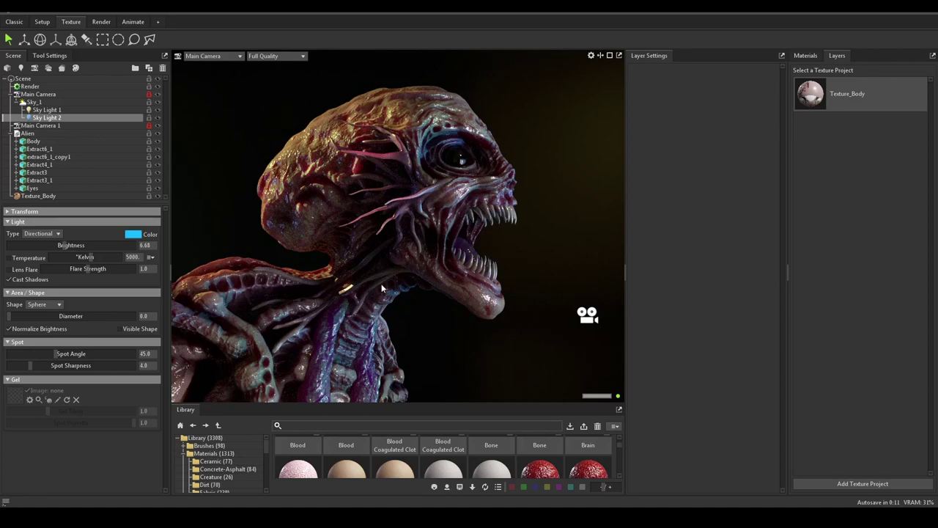
pyautogui.click(47, 110)
pyautogui.moveTo(66, 245); pyautogui.dragTo(64, 243)
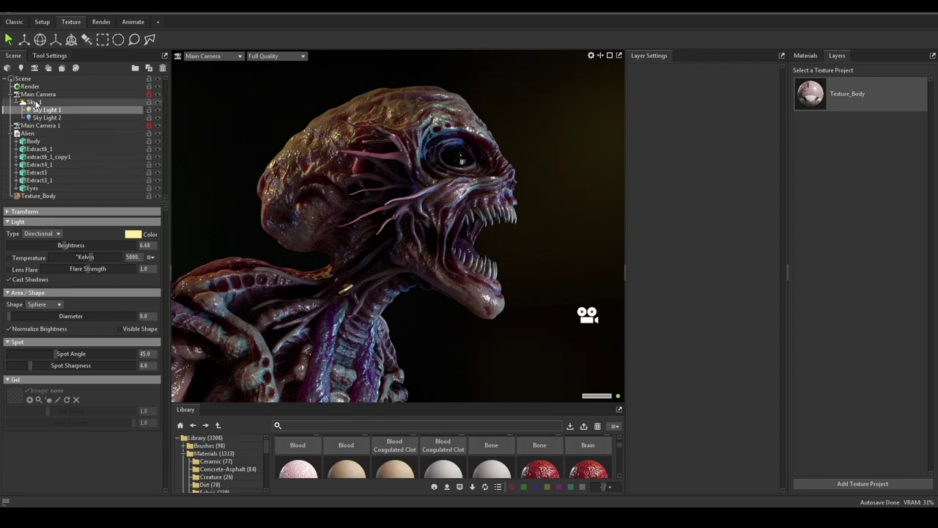
# Split the viewport into two stacked views and switch the second to Perspective, framing the alien together with its lights
pyautogui.click(601, 57)
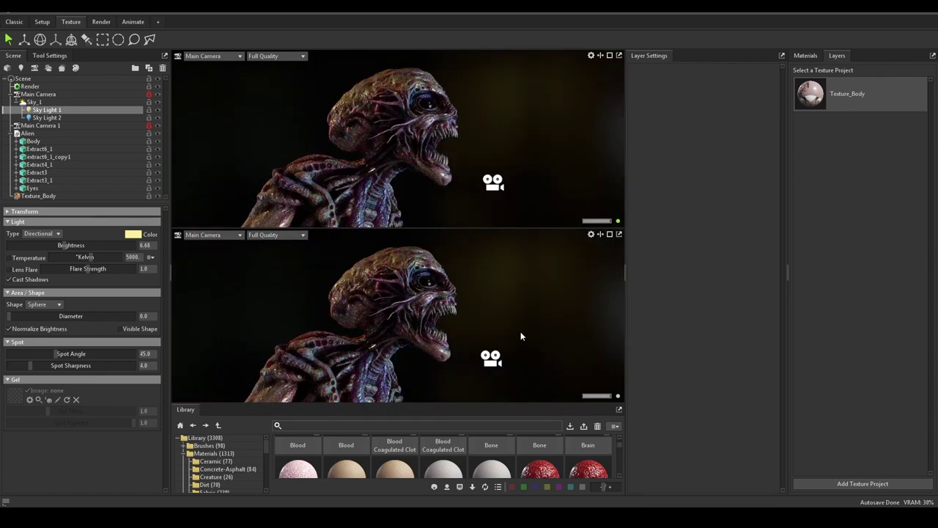
pyautogui.click(232, 240)
pyautogui.click(216, 271)
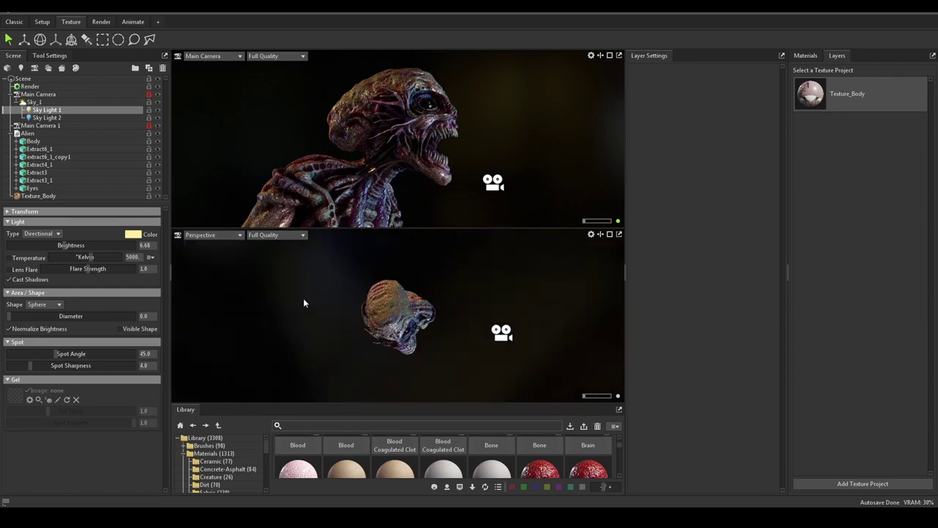
pyautogui.moveTo(455, 325); pyautogui.dragTo(433, 360)
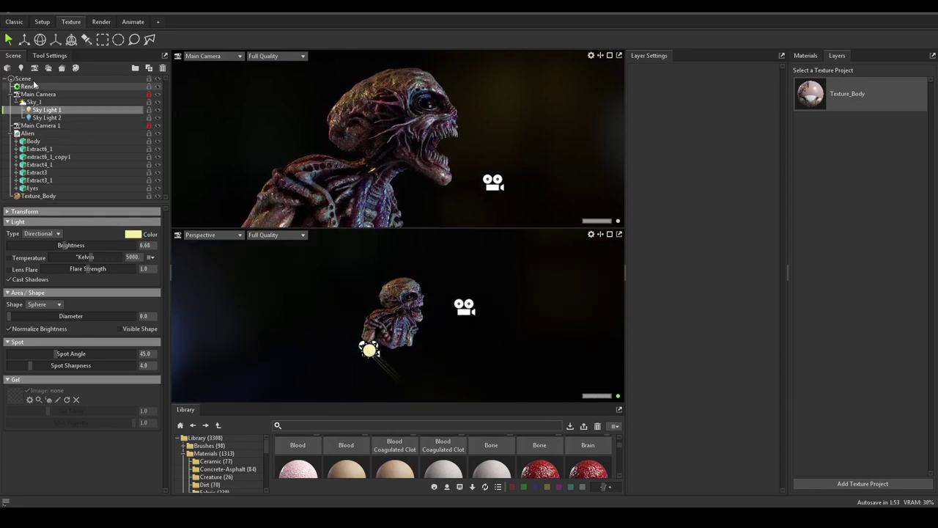
# Move Sky Light 1 away from the main camera to a raised position behind the alien's head
pyautogui.click(23, 39)
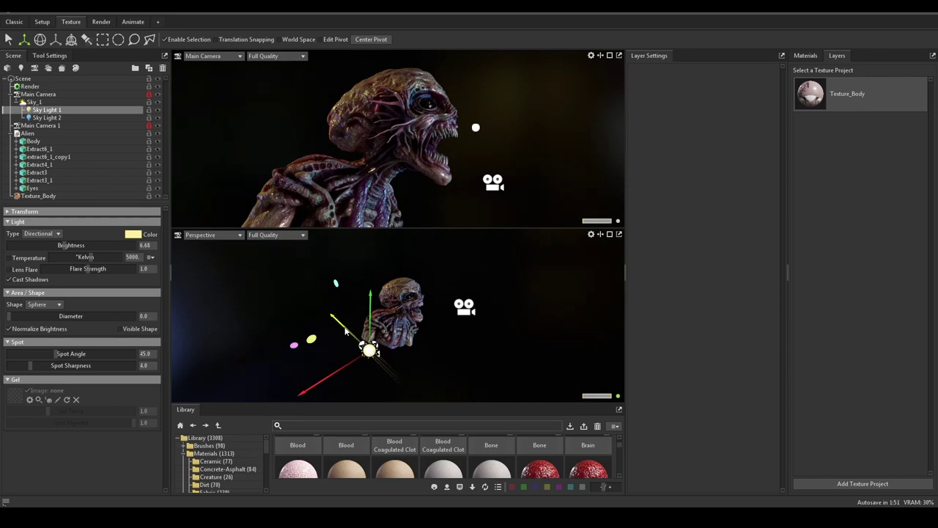
pyautogui.moveTo(345, 331); pyautogui.dragTo(383, 359)
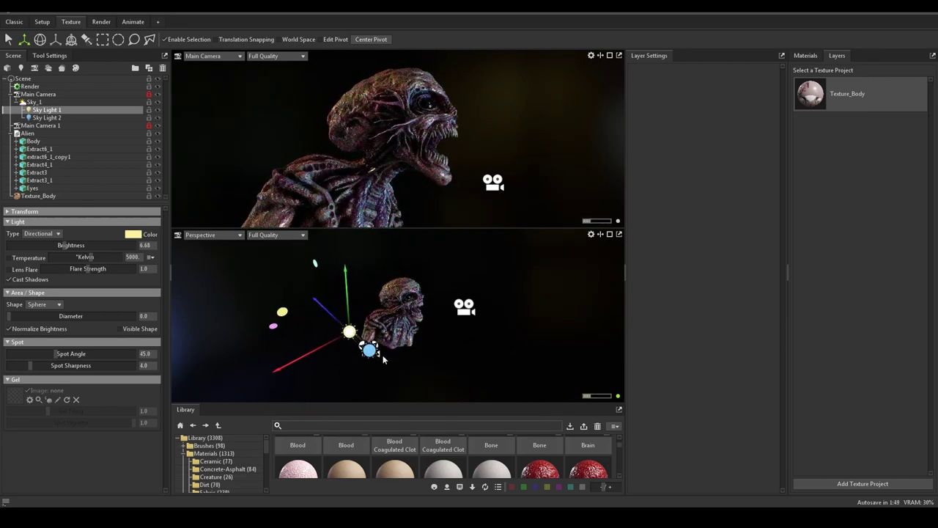
pyautogui.click(370, 352)
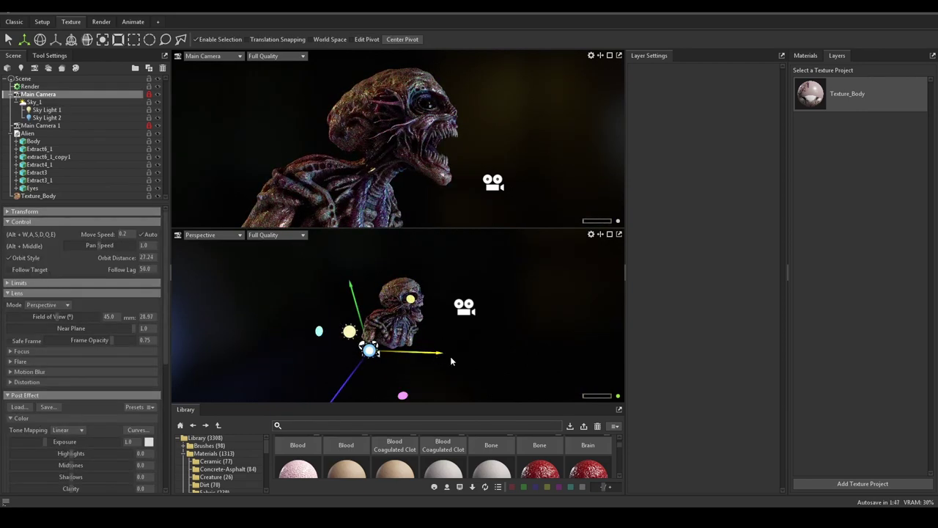
pyautogui.click(349, 332)
pyautogui.moveTo(329, 317); pyautogui.dragTo(301, 310)
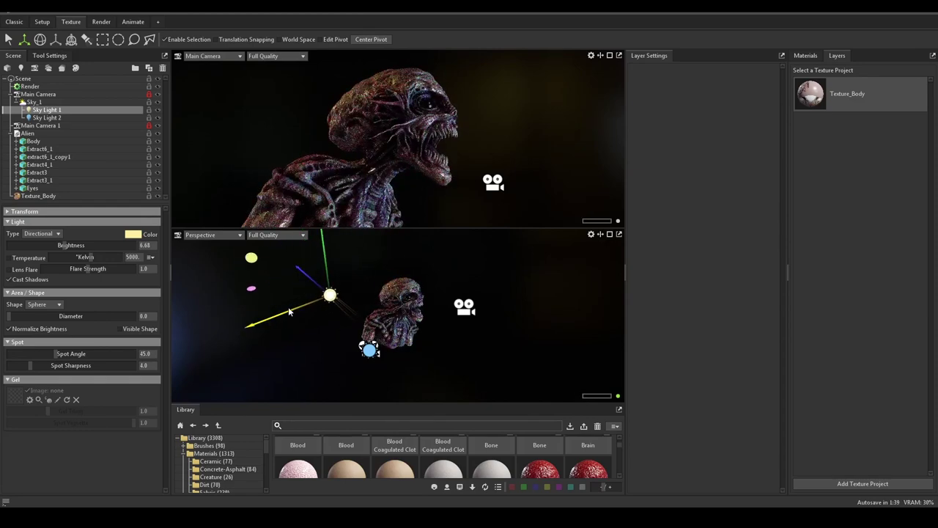
# Select Sky Light 2 and move it slightly off the main camera in the perspective view
pyautogui.click(370, 352)
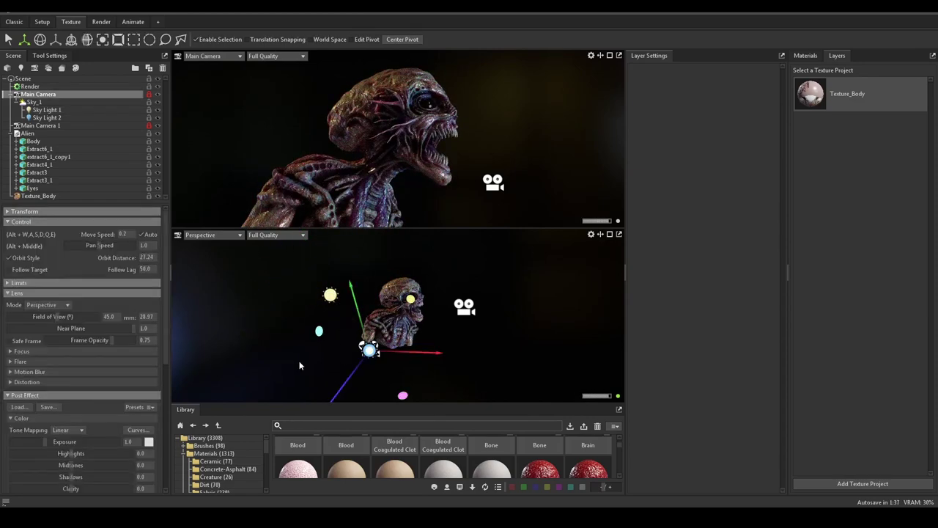
pyautogui.moveTo(299, 361); pyautogui.dragTo(420, 352)
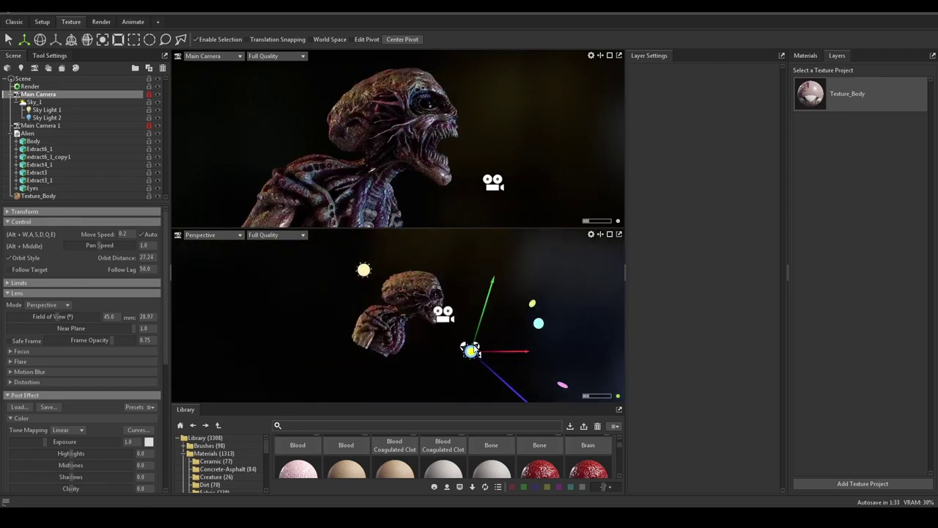
pyautogui.click(48, 117)
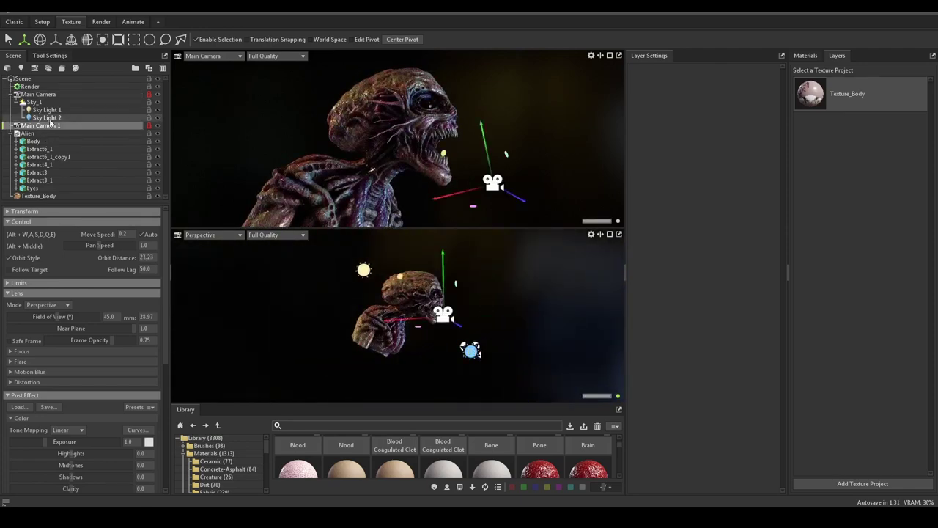
pyautogui.click(49, 111)
pyautogui.click(50, 118)
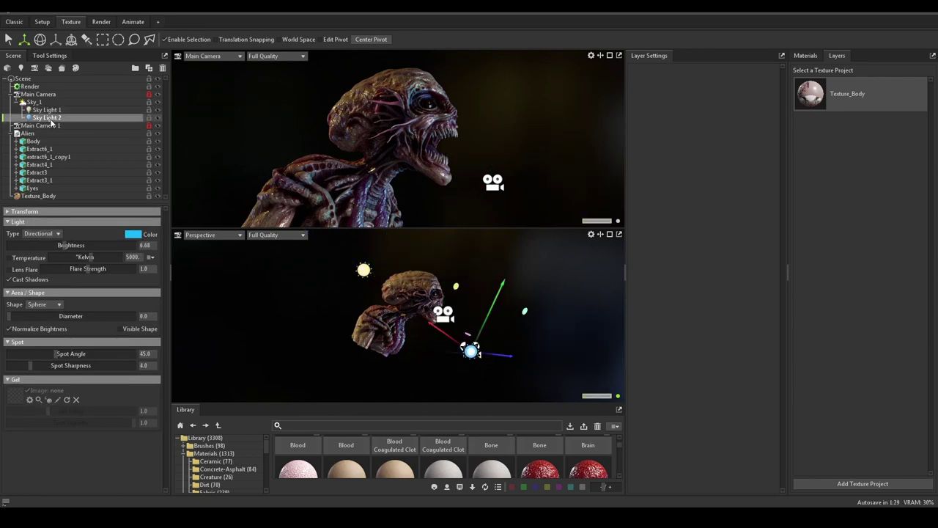
pyautogui.moveTo(422, 374); pyautogui.dragTo(442, 398)
pyautogui.moveTo(439, 366); pyautogui.dragTo(474, 305)
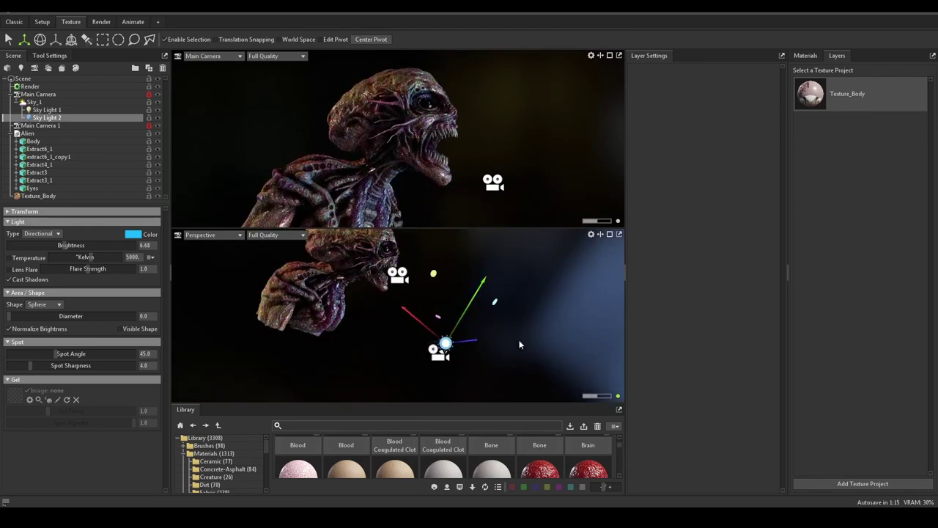
pyautogui.moveTo(520, 345); pyautogui.dragTo(433, 304)
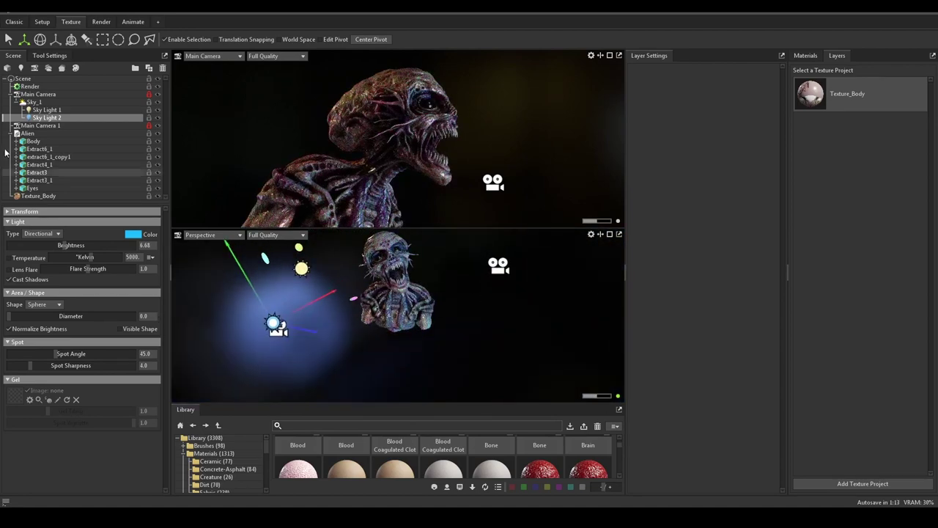
# Add a third child light to Sky_1 beside the bright window in its panorama and select it
pyautogui.click(33, 102)
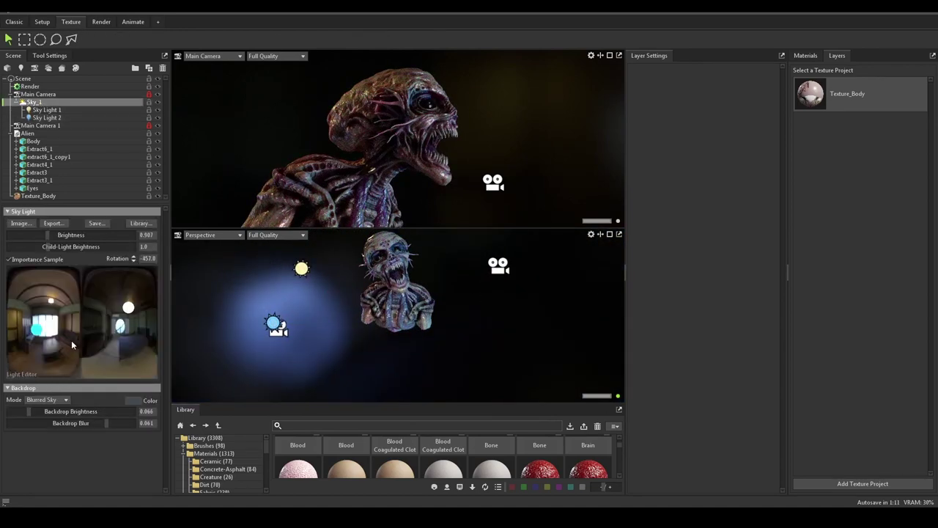
pyautogui.click(55, 302)
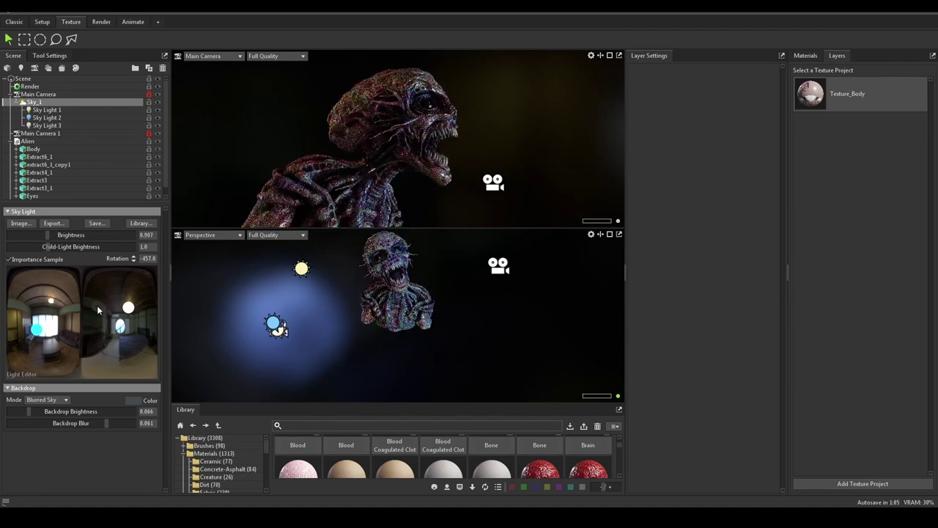
pyautogui.keyDown('alt'); pyautogui.moveTo(359, 343); pyautogui.dragTo(331, 308); pyautogui.keyUp('alt')
pyautogui.click(44, 126)
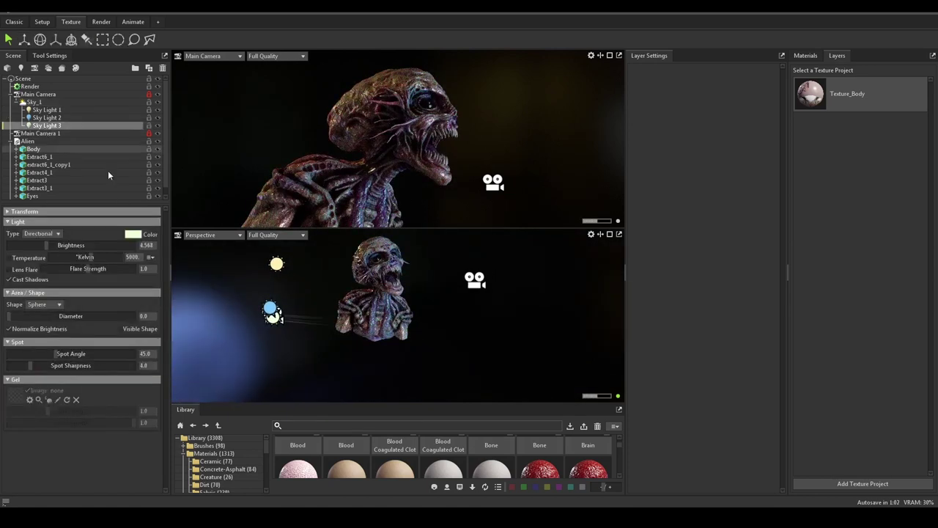
# Move Sky Light 3 away from the main camera to the far side in front of the alien's face
pyautogui.click(275, 327)
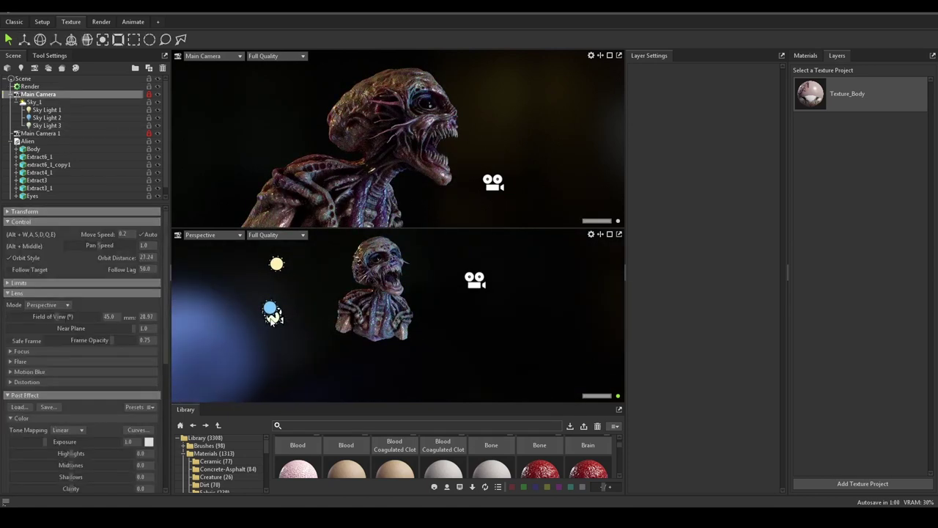
pyautogui.click(24, 39)
pyautogui.click(71, 126)
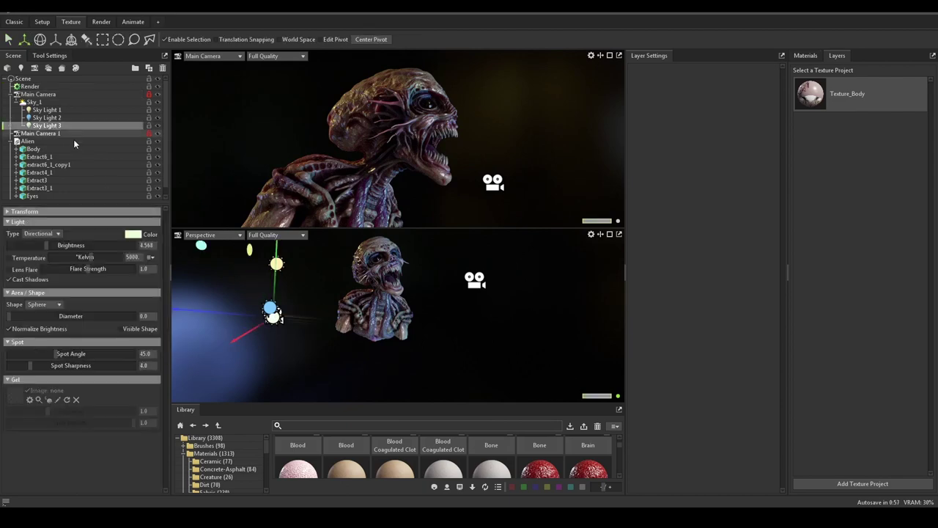
pyautogui.moveTo(245, 314); pyautogui.dragTo(390, 370)
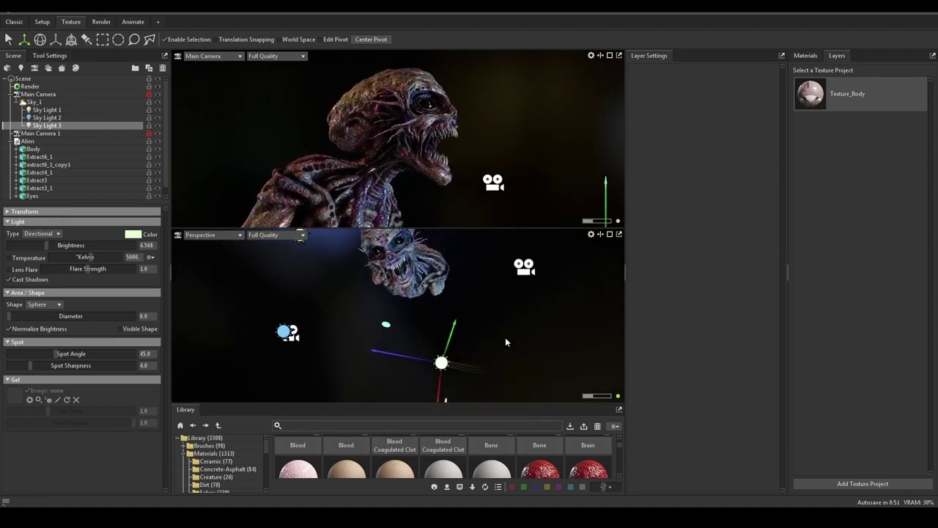
pyautogui.moveTo(504, 340); pyautogui.dragTo(410, 357)
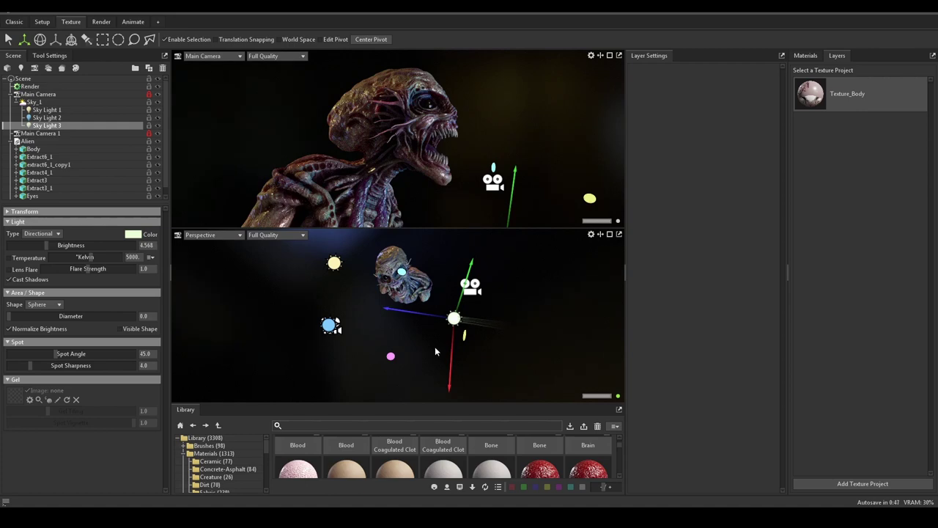
# Rotate Sky Light 3 to aim its beam at the alien's head and deselect it
pyautogui.press('e')
pyautogui.moveTo(429, 354)
pyautogui.mouseDown()
pyautogui.moveTo(449, 357)
pyautogui.moveTo(493, 300)
pyautogui.moveTo(428, 330)
pyautogui.moveTo(433, 349)
pyautogui.mouseUp()
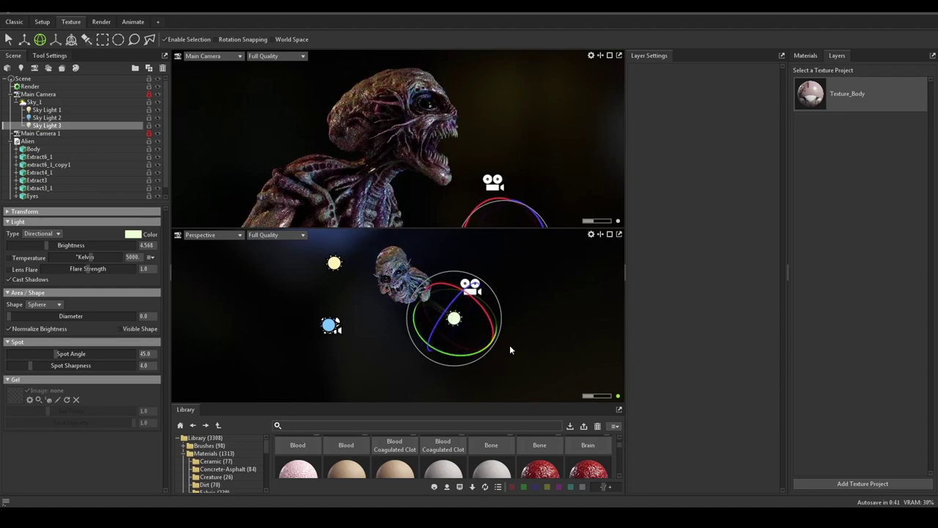
pyautogui.rightClick(551, 328)
pyautogui.click(526, 344)
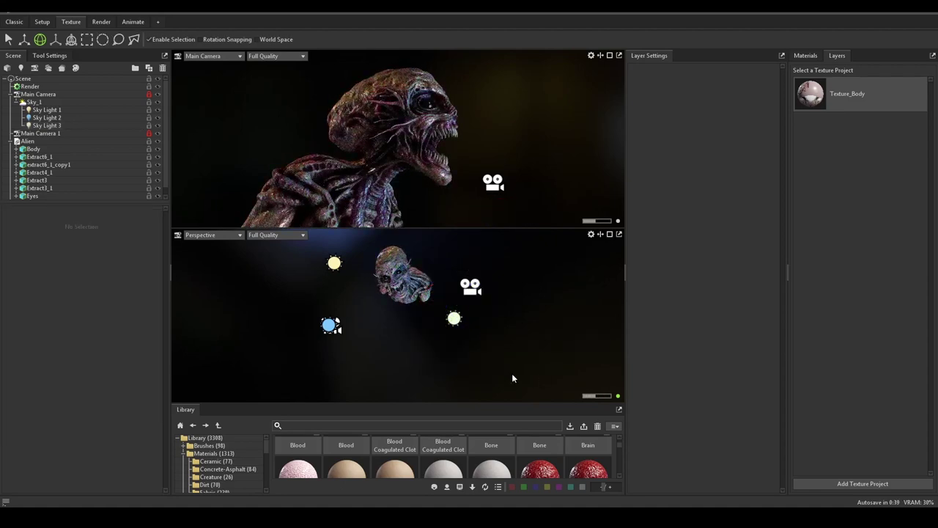
# Move Sky Light 2 away from the main camera toward the alien's front and rotate it to face the head
pyautogui.moveTo(511, 373); pyautogui.dragTo(287, 291)
pyautogui.click(360, 353)
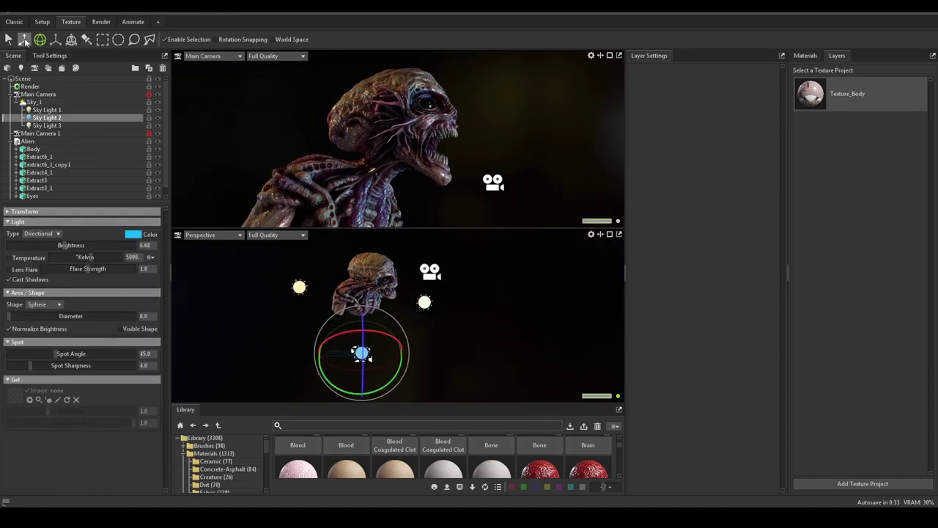
pyautogui.click(24, 39)
pyautogui.moveTo(327, 358); pyautogui.dragTo(445, 338)
pyautogui.press('e')
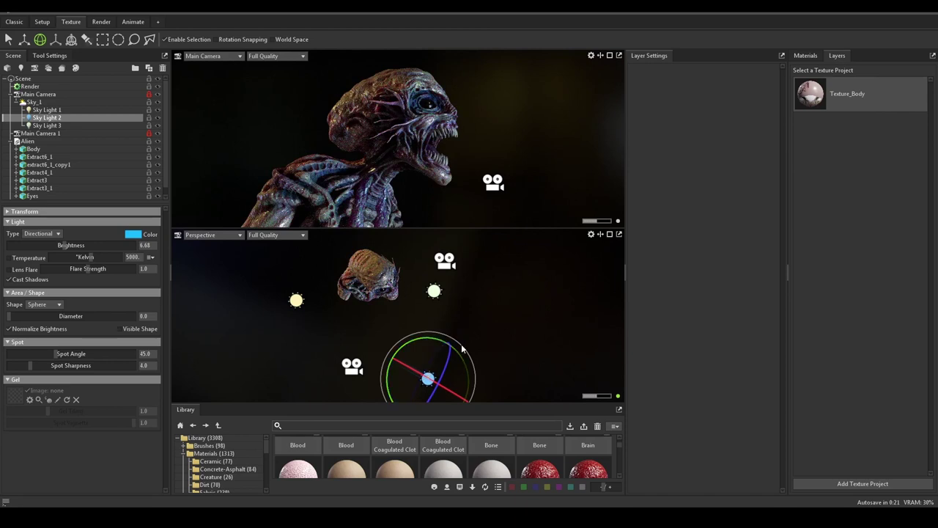
# Move Sky Light 3 farther out from the alien's face, beyond the second camera
pyautogui.click(433, 293)
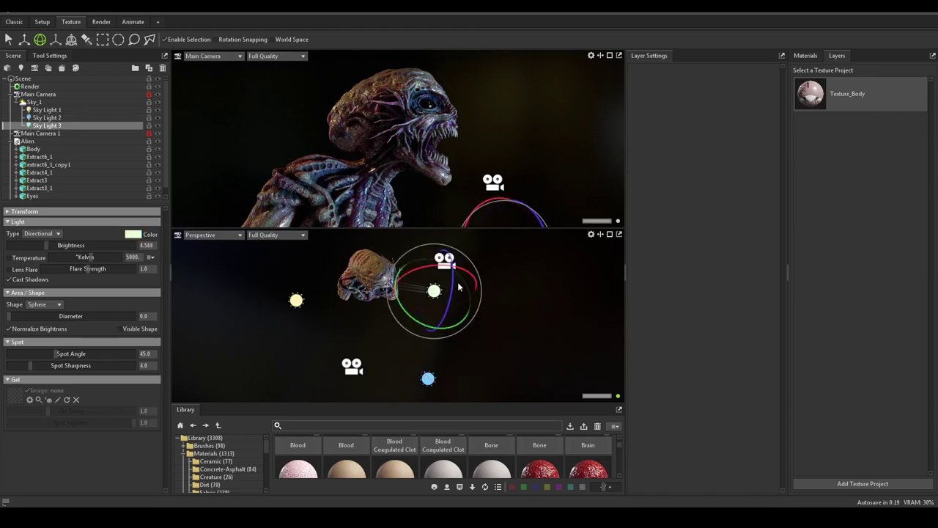
pyautogui.press('w')
pyautogui.moveTo(471, 301); pyautogui.dragTo(523, 307)
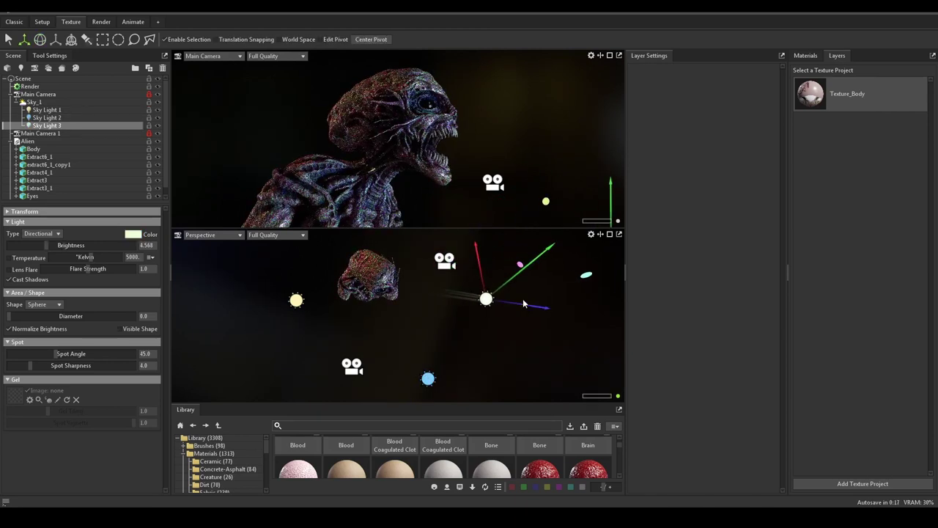
# Rotate the sky lighting around the alien in both views, ending with Sky Light 3 selected
pyautogui.click(428, 380)
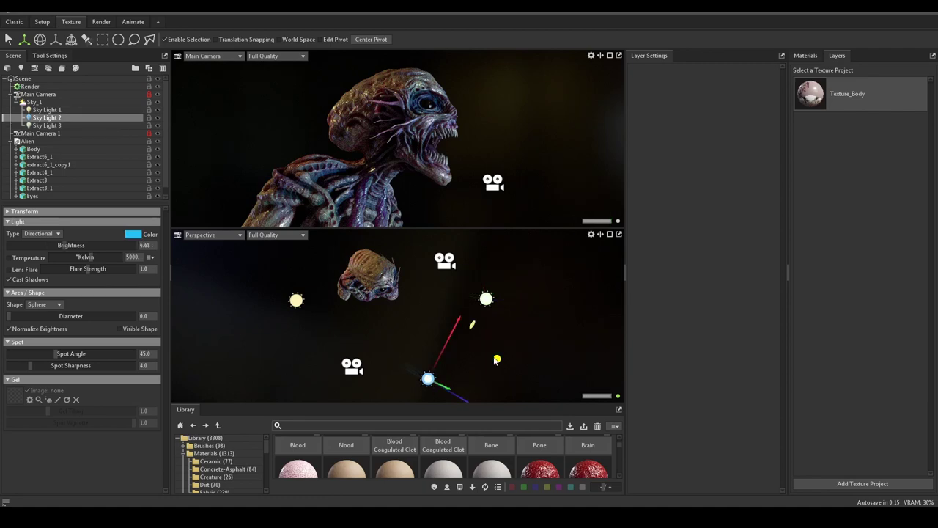
pyautogui.keyDown('shift'); pyautogui.moveTo(541, 87); pyautogui.dragTo(561, 83); pyautogui.keyUp('shift')
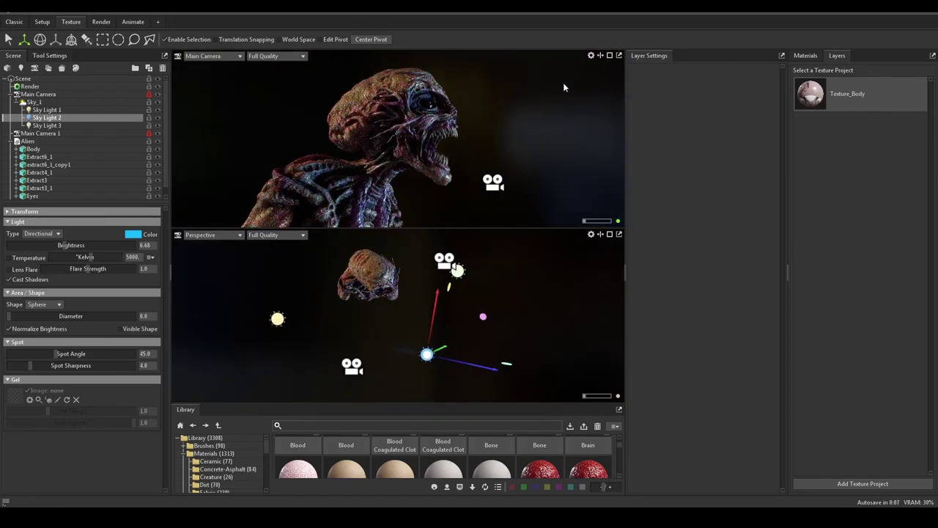
pyautogui.moveTo(505, 256); pyautogui.dragTo(484, 311)
pyautogui.click(472, 309)
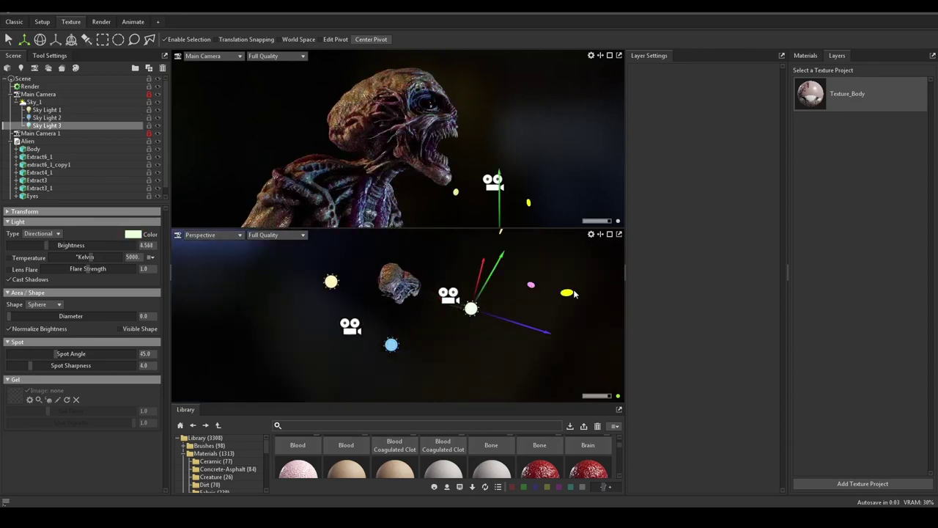
pyautogui.keyDown('shift'); pyautogui.moveTo(574, 293); pyautogui.dragTo(534, 296); pyautogui.keyUp('shift')
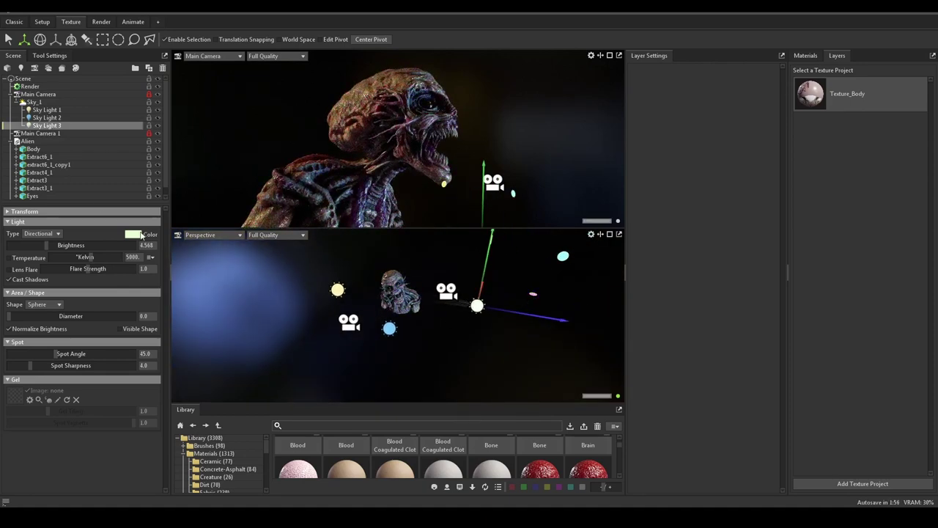
# Change Sky Light 3's color to a saturated green, about #72ff03
pyautogui.click(133, 233)
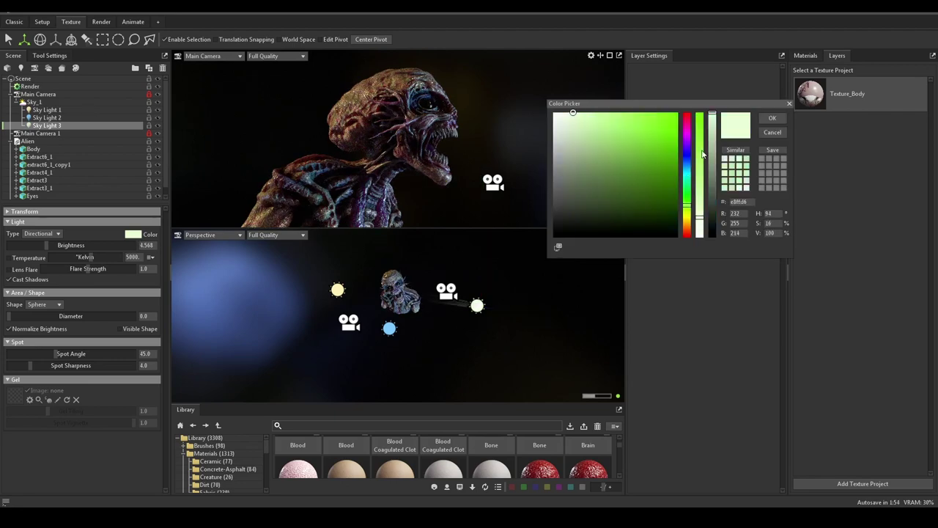
pyautogui.moveTo(702, 154); pyautogui.dragTo(701, 113)
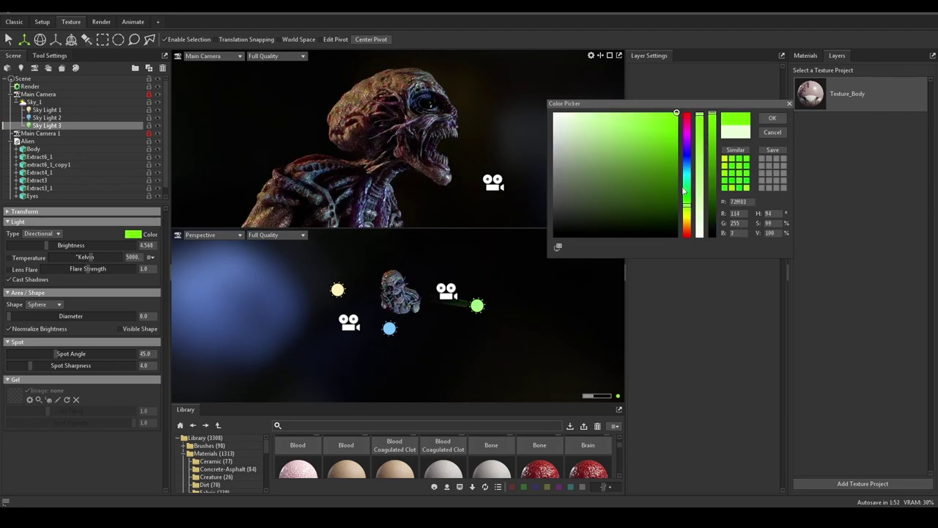
# Recolor Sky Light 3 to orange ff9d03 and set its brightness to 7.559, judging the result in the enlarged main camera view
pyautogui.moveTo(685, 208); pyautogui.dragTo(686, 225)
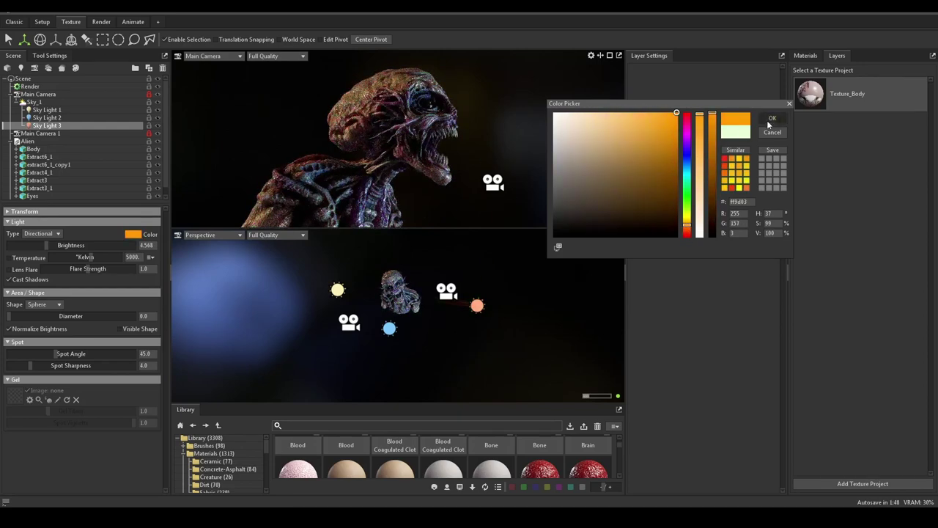
pyautogui.click(771, 119)
pyautogui.moveTo(49, 250); pyautogui.dragTo(64, 244)
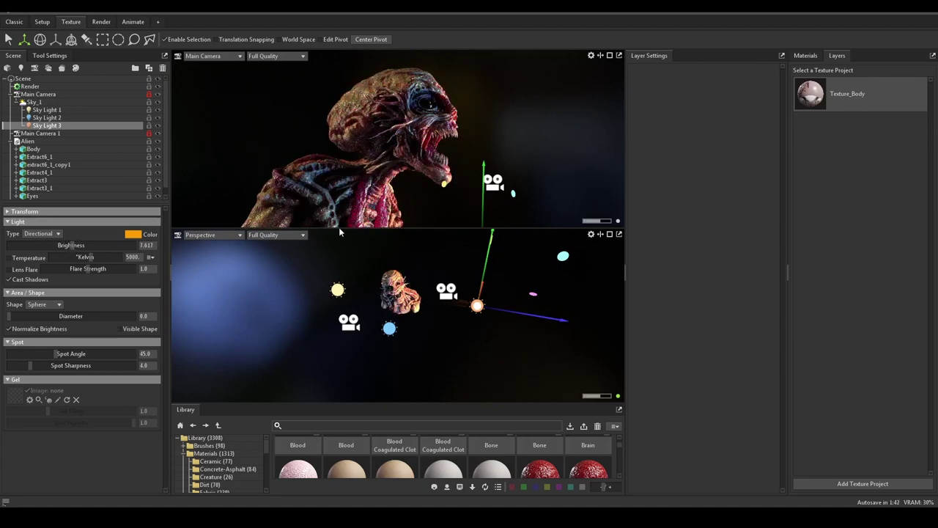
pyautogui.click(610, 57)
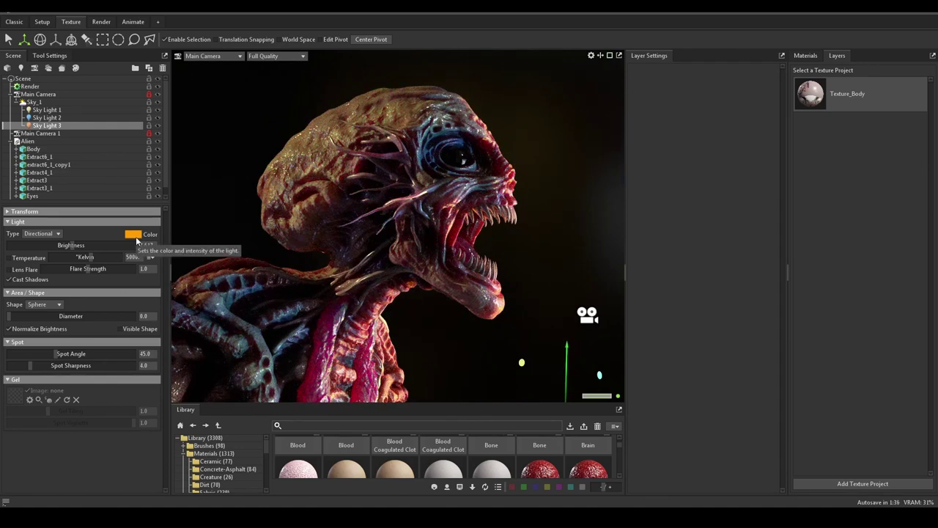
pyautogui.moveTo(71, 244); pyautogui.dragTo(63, 246)
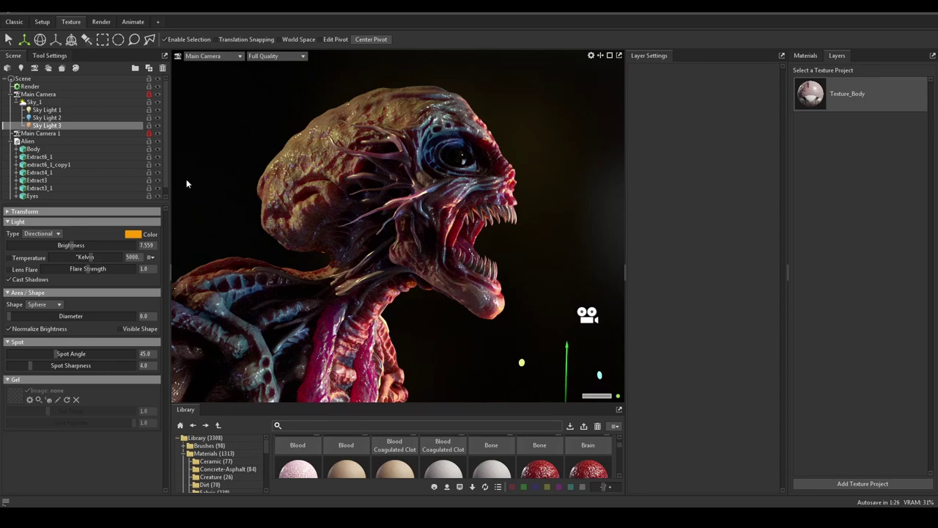
# Change Sky Light 1 to a deep blue, 0046ff, with a brightness of 7.676
pyautogui.click(49, 109)
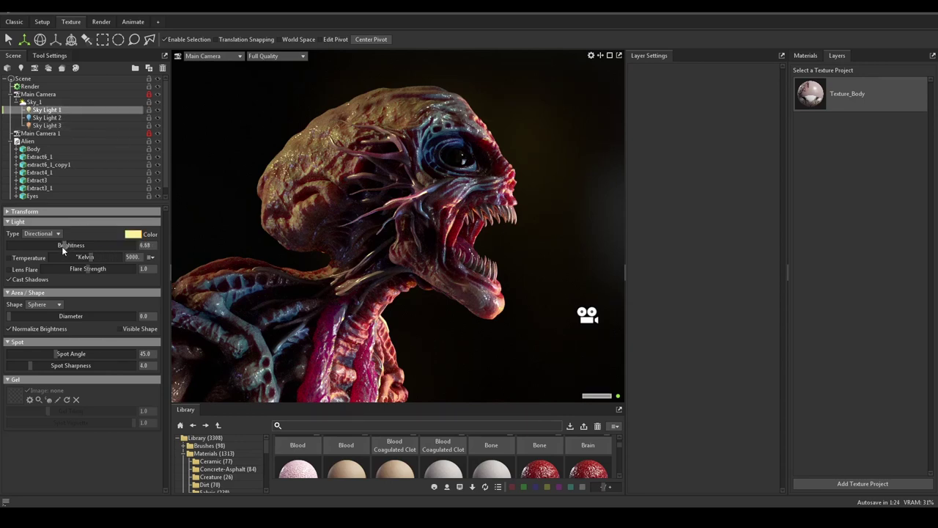
pyautogui.moveTo(62, 246); pyautogui.dragTo(56, 244)
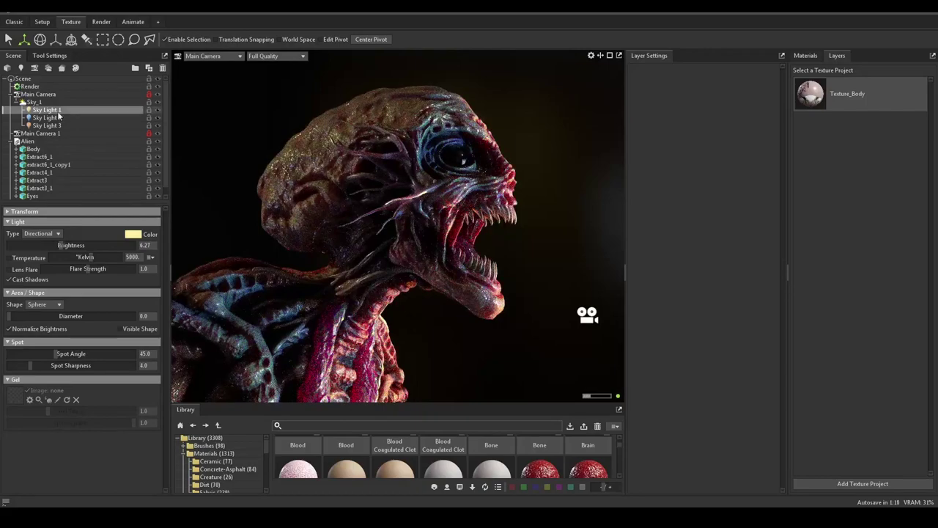
pyautogui.click(134, 235)
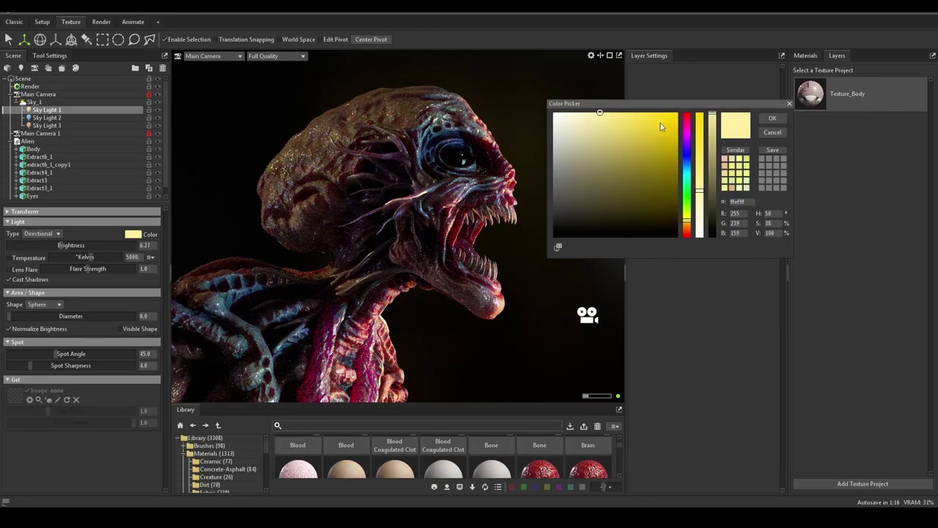
pyautogui.moveTo(690, 226); pyautogui.dragTo(683, 172)
pyautogui.moveTo(600, 114); pyautogui.dragTo(697, 96)
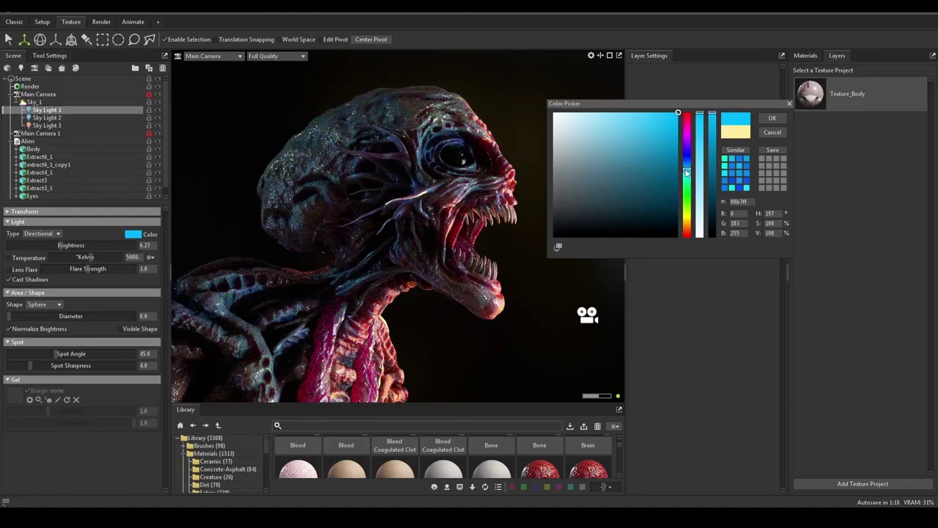
pyautogui.moveTo(690, 169)
pyautogui.mouseDown()
pyautogui.moveTo(692, 148)
pyautogui.moveTo(692, 165)
pyautogui.mouseUp()
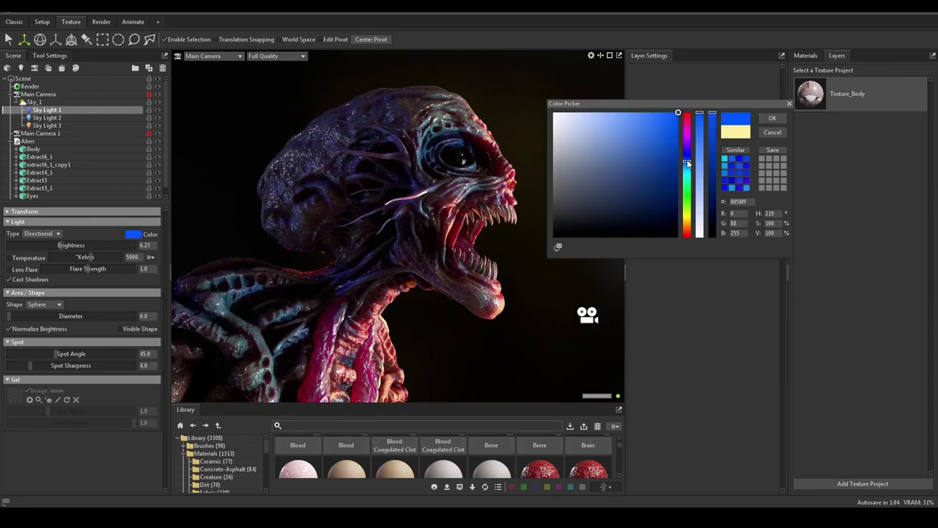
pyautogui.moveTo(687, 161)
pyautogui.mouseDown()
pyautogui.moveTo(686, 140)
pyautogui.moveTo(687, 160)
pyautogui.mouseUp()
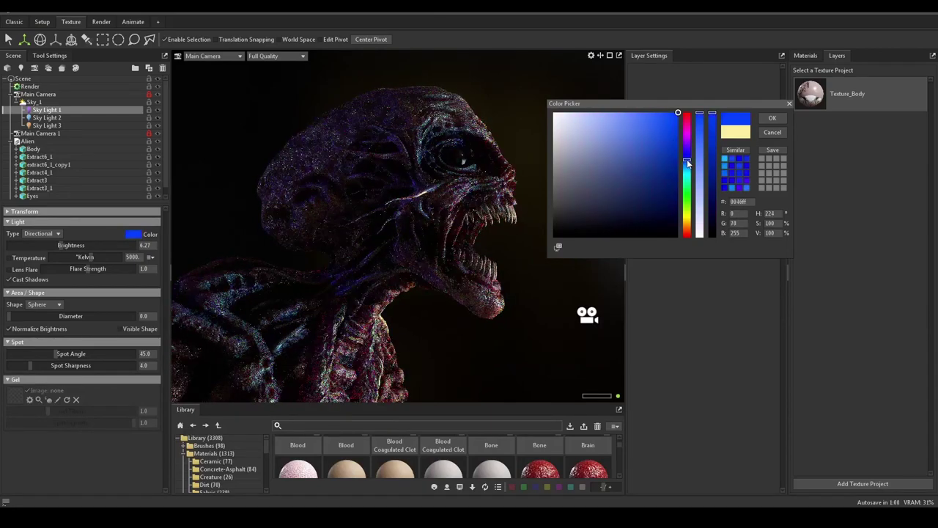
pyautogui.click(763, 119)
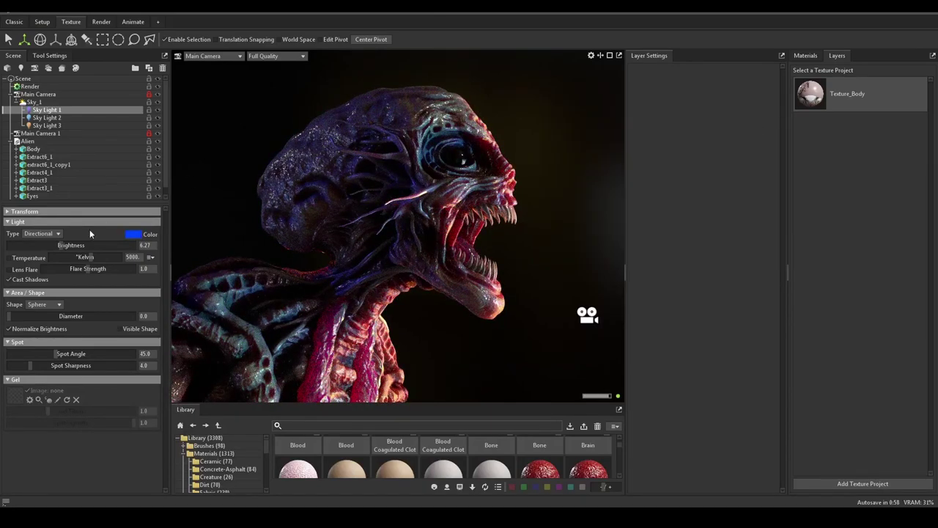
pyautogui.moveTo(60, 245); pyautogui.dragTo(72, 245)
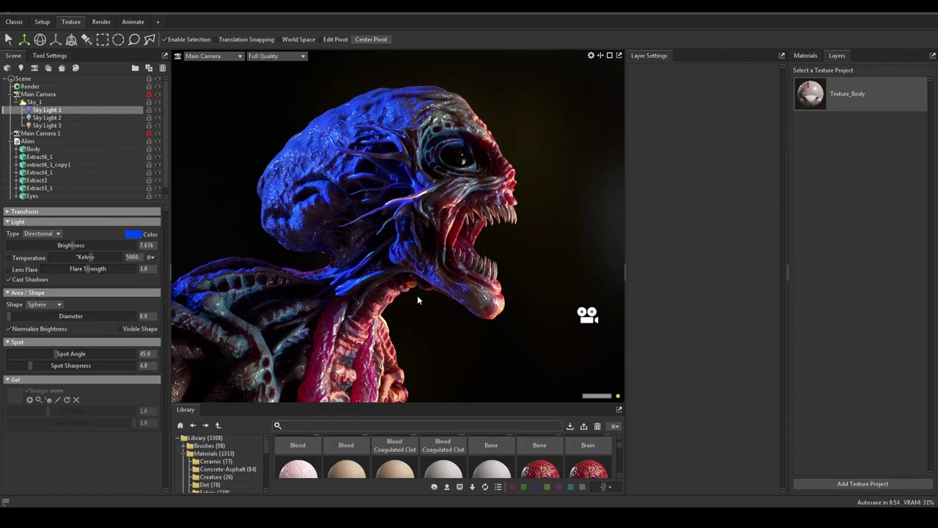
# Soften Sky Light 1's color to the lighter blue 48a5ff and set its brightness to 6.797
pyautogui.click(133, 234)
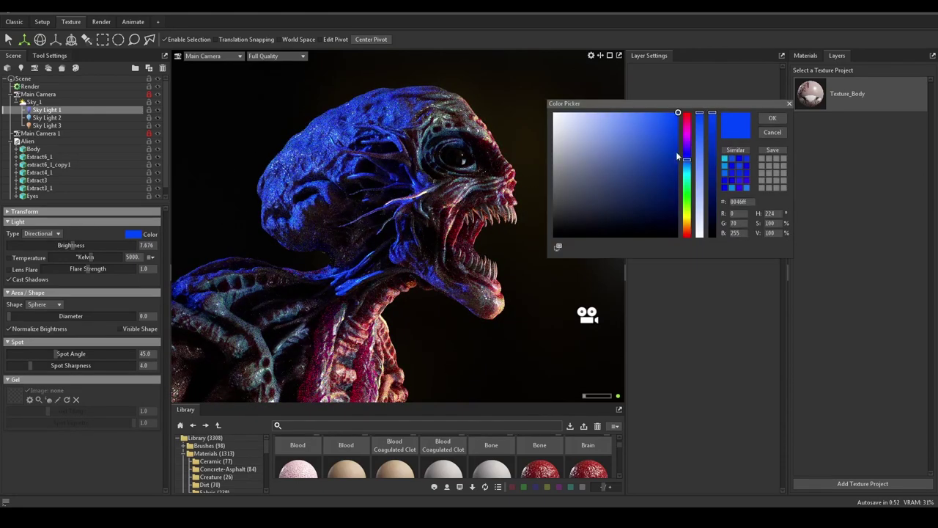
pyautogui.moveTo(686, 166); pyautogui.dragTo(686, 164)
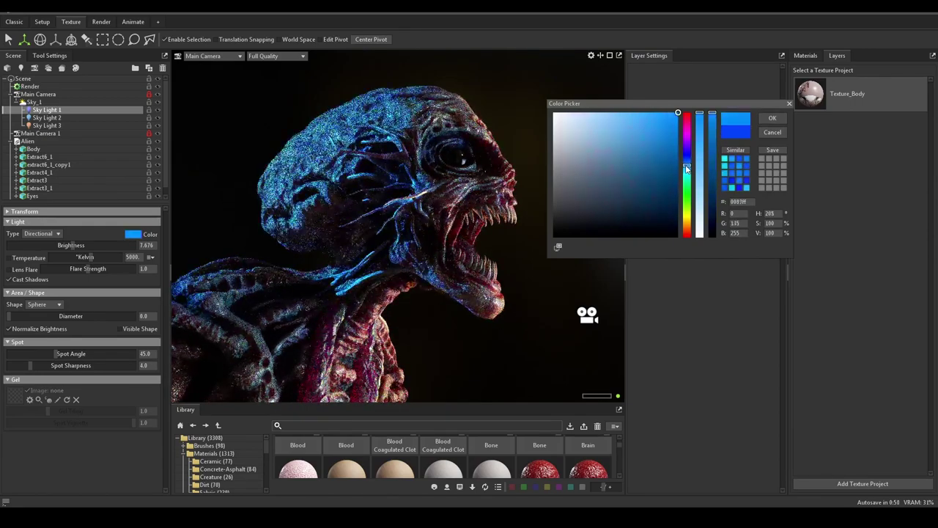
pyautogui.moveTo(698, 117); pyautogui.dragTo(699, 146)
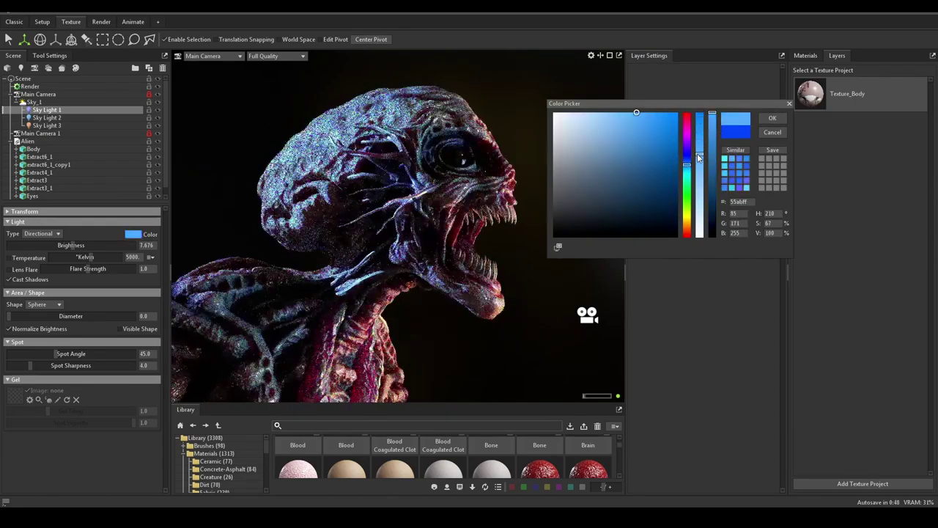
pyautogui.click(773, 118)
pyautogui.moveTo(88, 245); pyautogui.dragTo(63, 245)
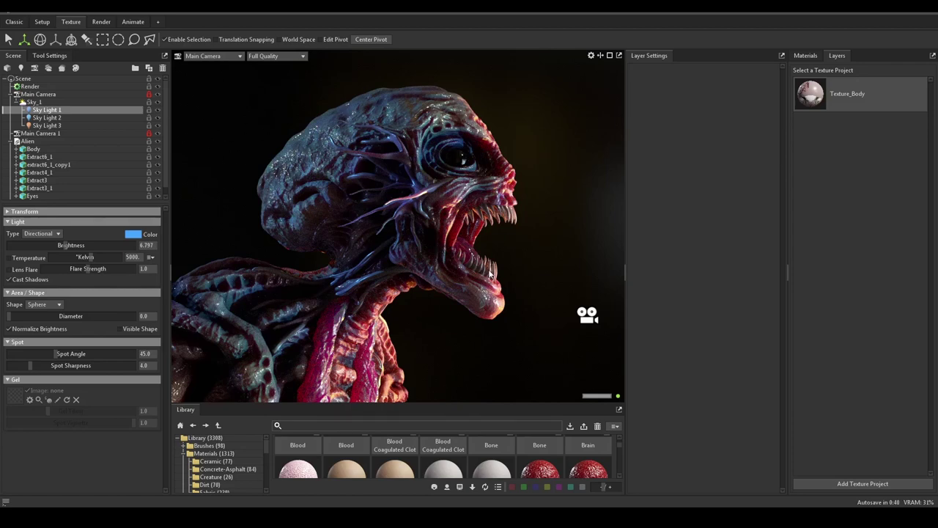
# Set Sky Light 2's brightness to 6.973
pyautogui.click(48, 118)
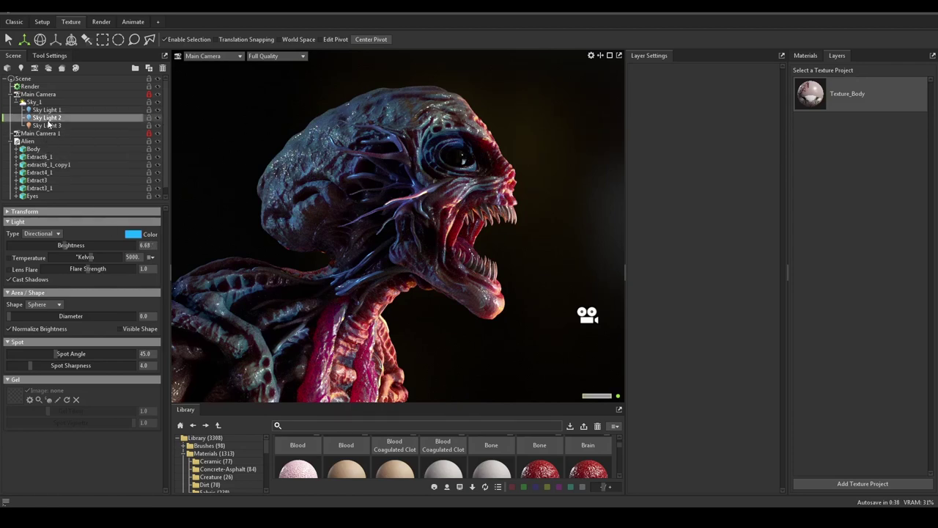
pyautogui.moveTo(63, 244)
pyautogui.mouseDown()
pyautogui.moveTo(48, 243)
pyautogui.moveTo(68, 245)
pyautogui.mouseUp()
pyautogui.click(133, 235)
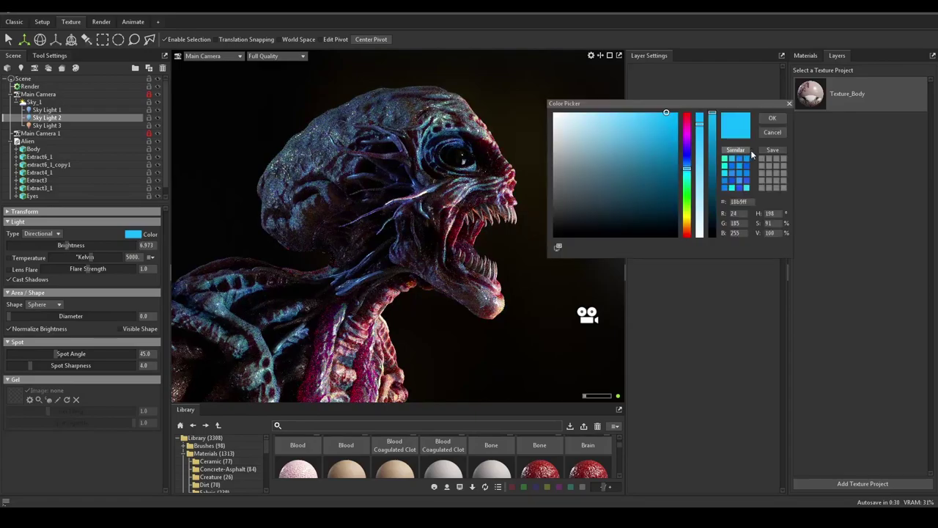
pyautogui.moveTo(690, 194)
pyautogui.mouseDown()
pyautogui.moveTo(686, 238)
pyautogui.moveTo(687, 115)
pyautogui.moveTo(693, 193)
pyautogui.mouseUp()
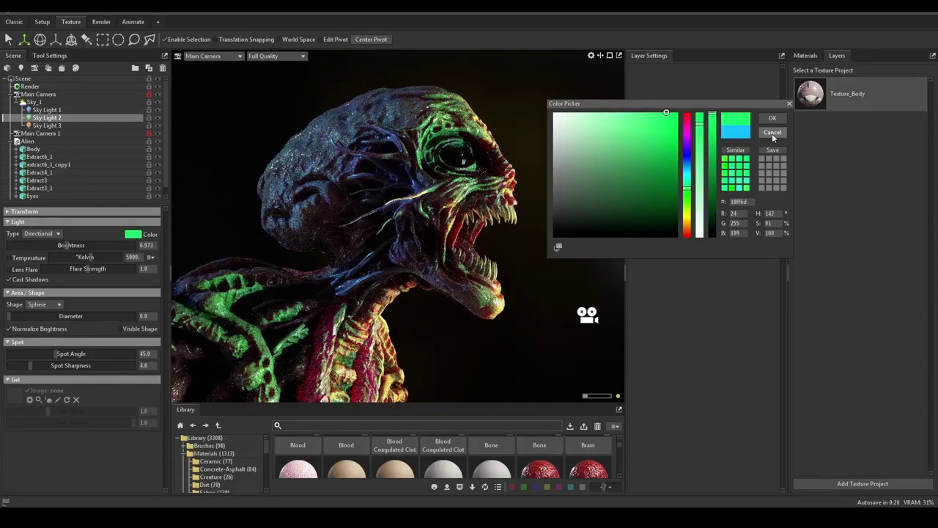
pyautogui.click(772, 132)
# Rotate the sky environment around the alien and recolor Sky Light 1 to light cyan 48c7ff
pyautogui.keyDown('shift'); pyautogui.moveTo(372, 153); pyautogui.dragTo(569, 98); pyautogui.keyUp('shift')
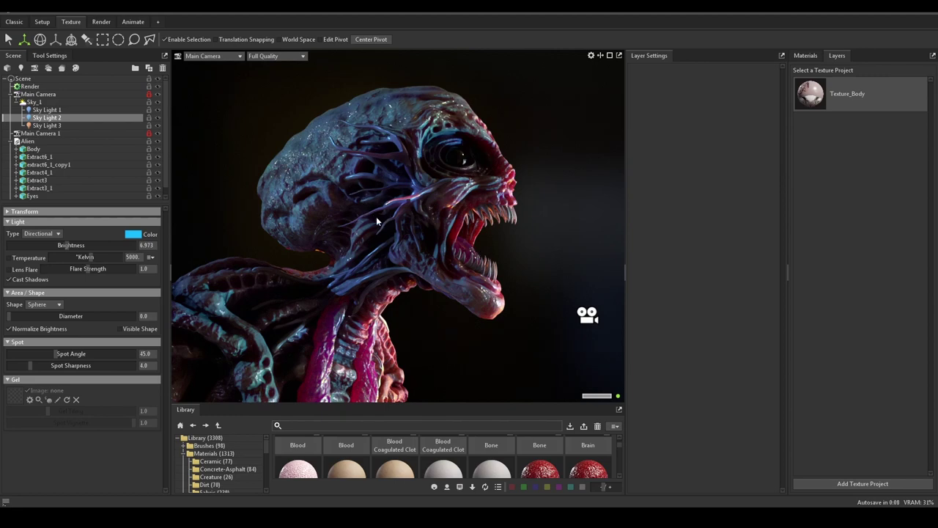
pyautogui.click(47, 110)
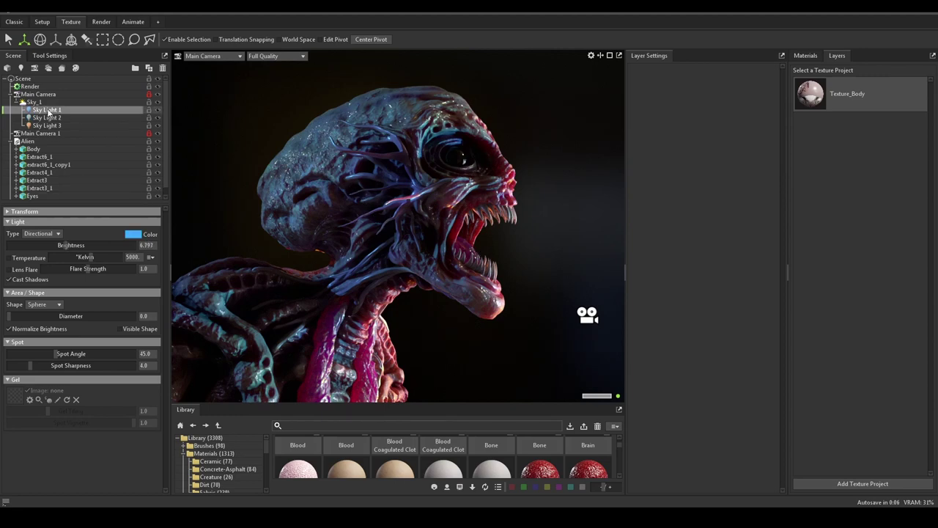
pyautogui.click(126, 233)
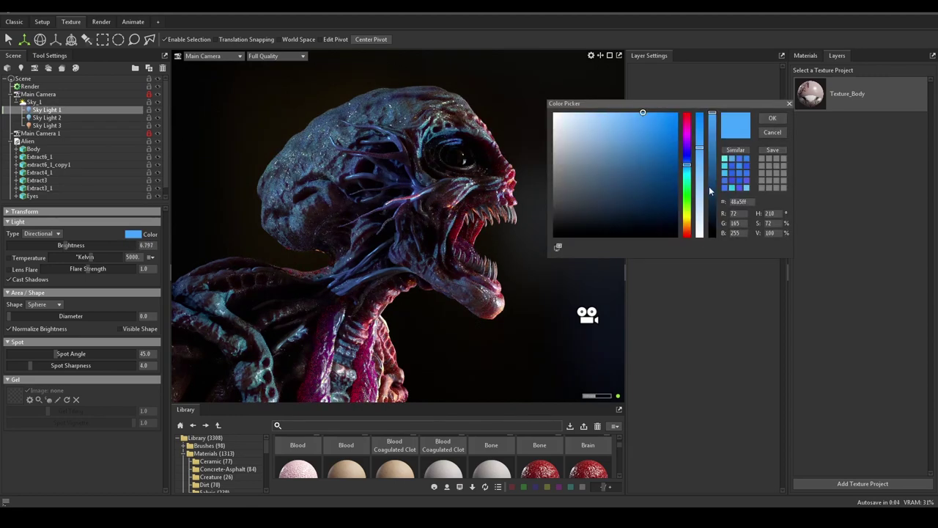
pyautogui.moveTo(693, 170)
pyautogui.mouseDown()
pyautogui.moveTo(690, 227)
pyautogui.moveTo(704, 155)
pyautogui.mouseUp()
pyautogui.moveTo(711, 113); pyautogui.dragTo(712, 112)
pyautogui.moveTo(700, 156); pyautogui.dragTo(700, 146)
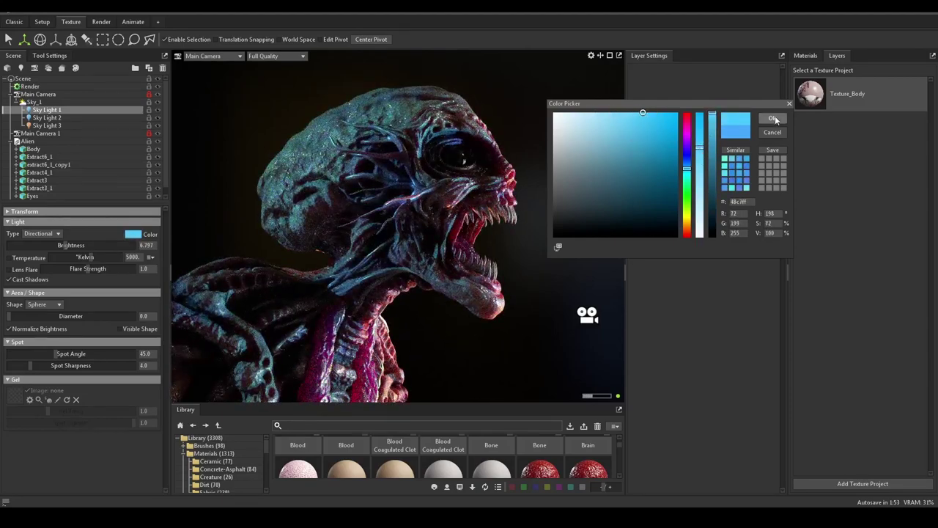
pyautogui.click(774, 118)
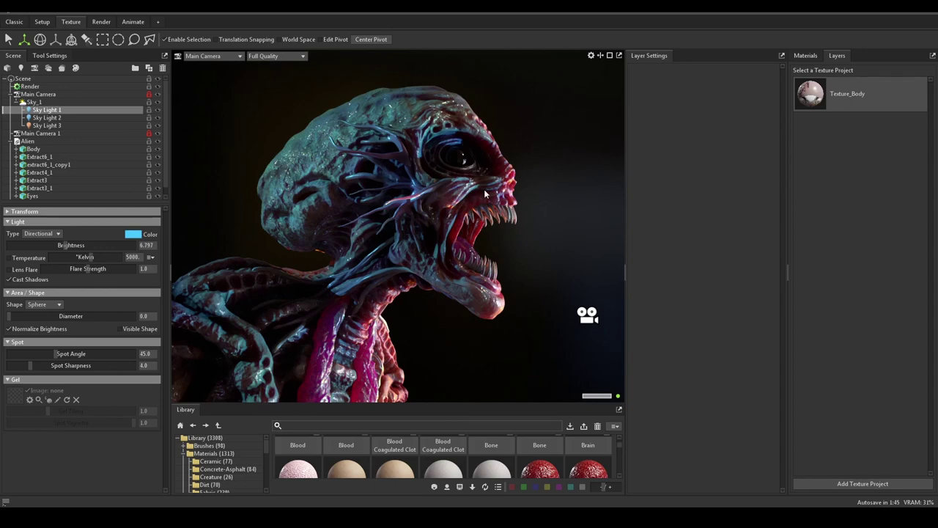
pyautogui.moveTo(526, 238)
pyautogui.keyDown('shift'); pyautogui.mouseDown()
pyautogui.moveTo(555, 232)
pyautogui.moveTo(517, 226)
pyautogui.moveTo(543, 223)
pyautogui.mouseUp(); pyautogui.keyUp('shift')
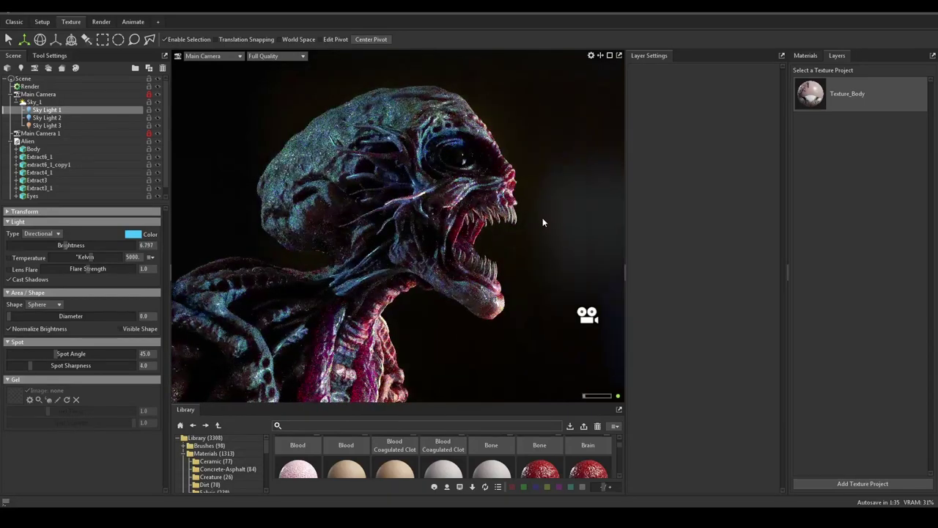
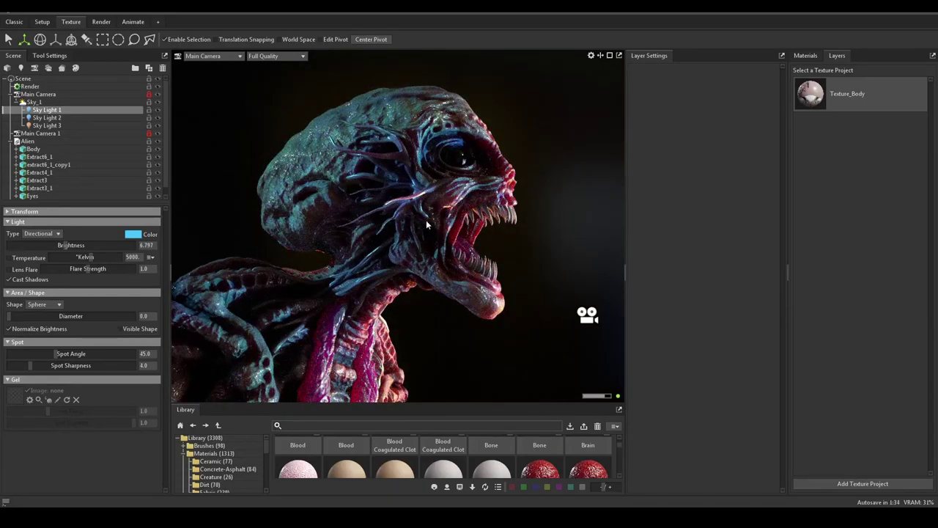
# Give Sky Light 2 the same orange color as Sky Light 3
pyautogui.click(56, 126)
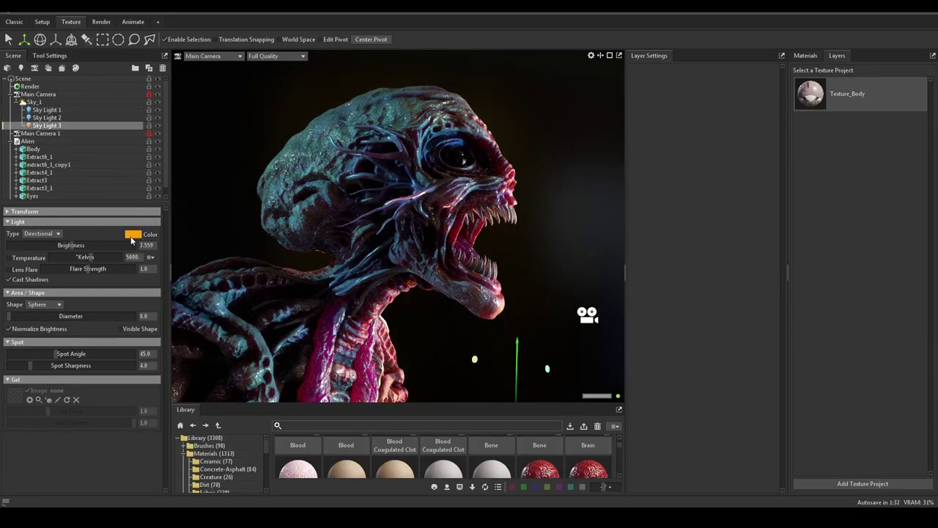
pyautogui.click(48, 118)
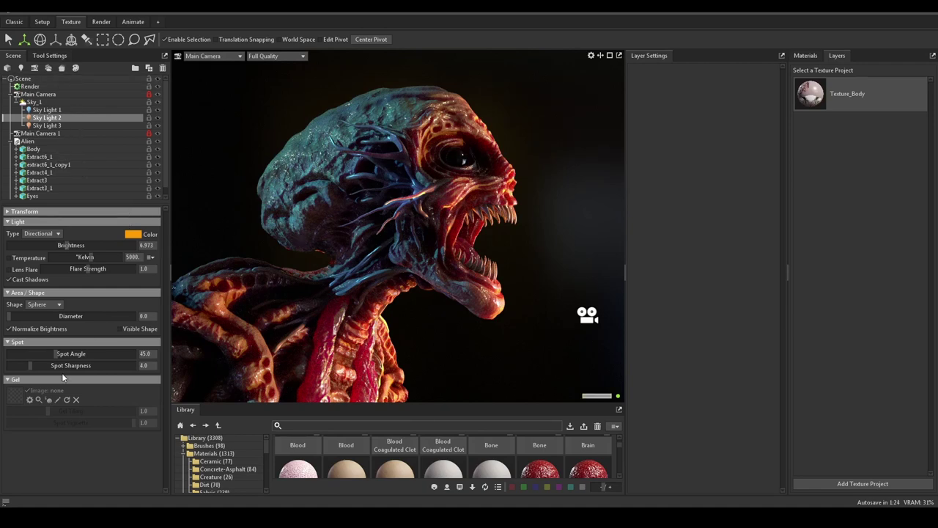
# Place Sky Light 2 near the alien's upper back and rotate it to about -7.68, -391.1, -121.3 to light the back of the head
pyautogui.click(7, 212)
pyautogui.moveTo(154, 233); pyautogui.dragTo(111, 230)
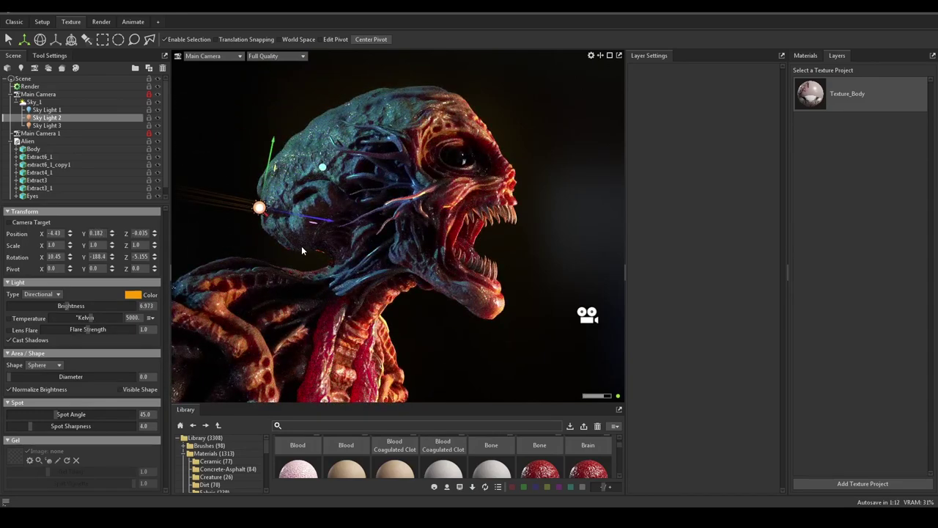
pyautogui.press('e')
pyautogui.moveTo(284, 211)
pyautogui.mouseDown()
pyautogui.moveTo(279, 224)
pyautogui.moveTo(273, 217)
pyautogui.moveTo(300, 211)
pyautogui.moveTo(286, 211)
pyautogui.mouseUp()
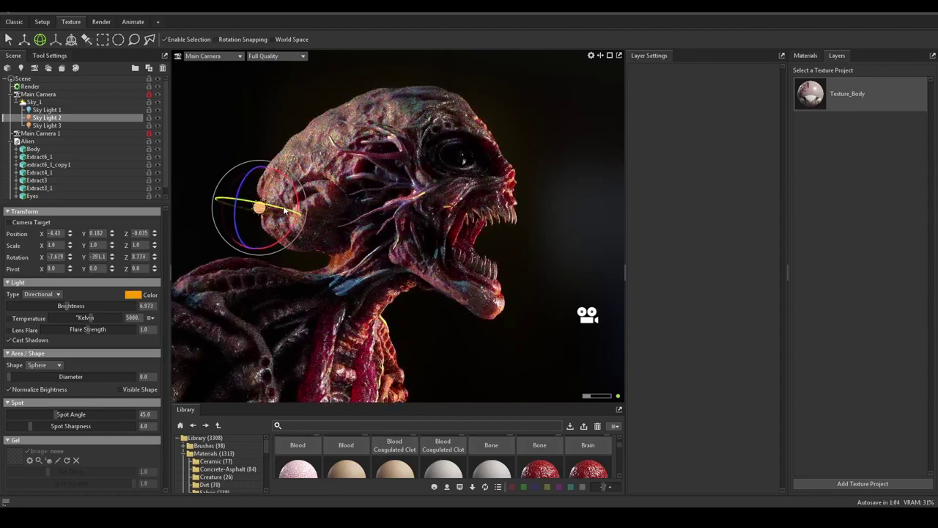
pyautogui.moveTo(261, 181); pyautogui.dragTo(326, 353)
pyautogui.press('w')
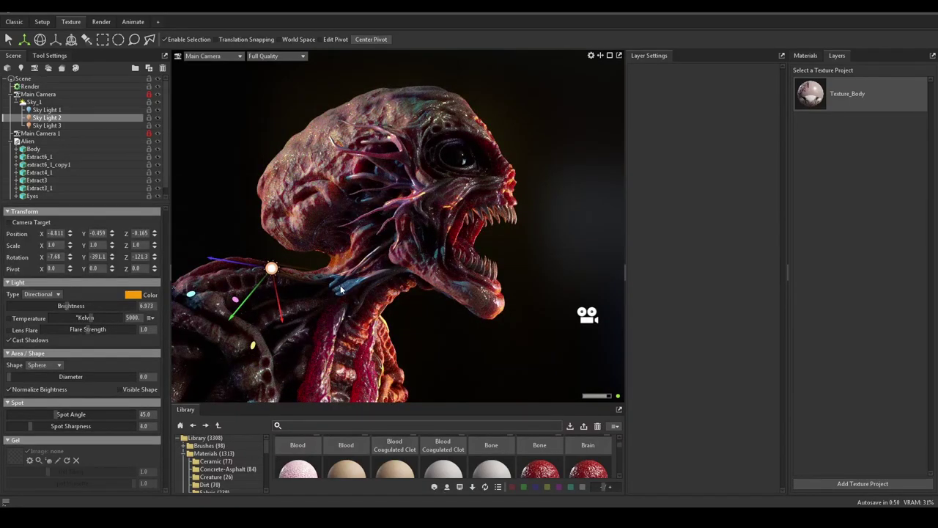
pyautogui.click(565, 229)
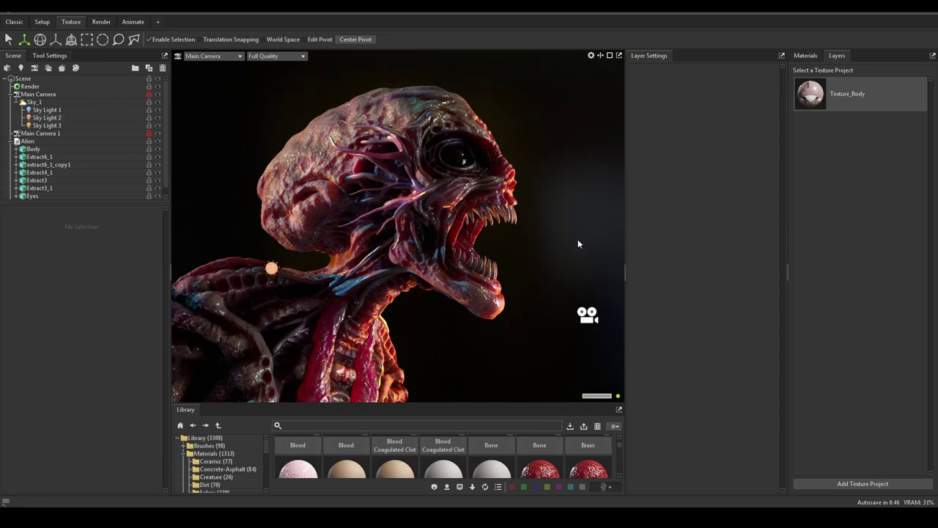
# Set Sky Light 3's brightness to 7.266
pyautogui.click(59, 125)
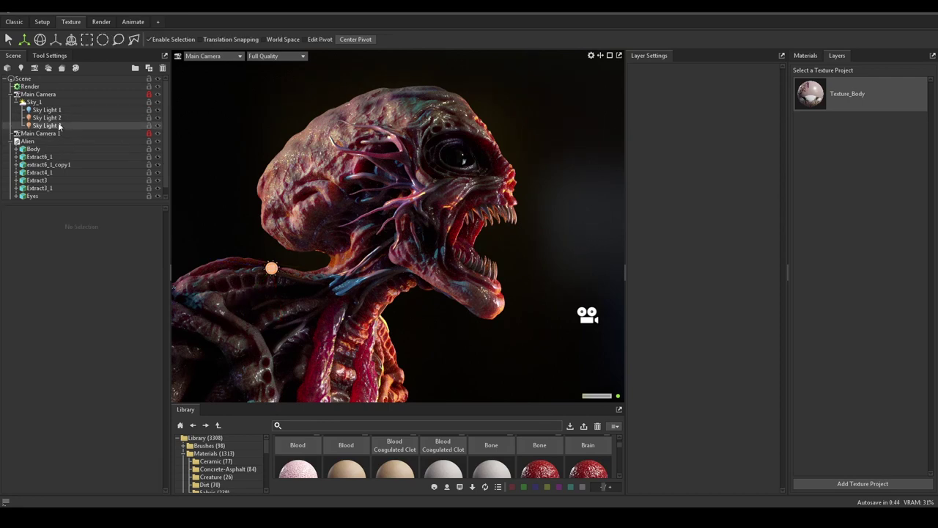
pyautogui.moveTo(72, 308); pyautogui.dragTo(66, 306)
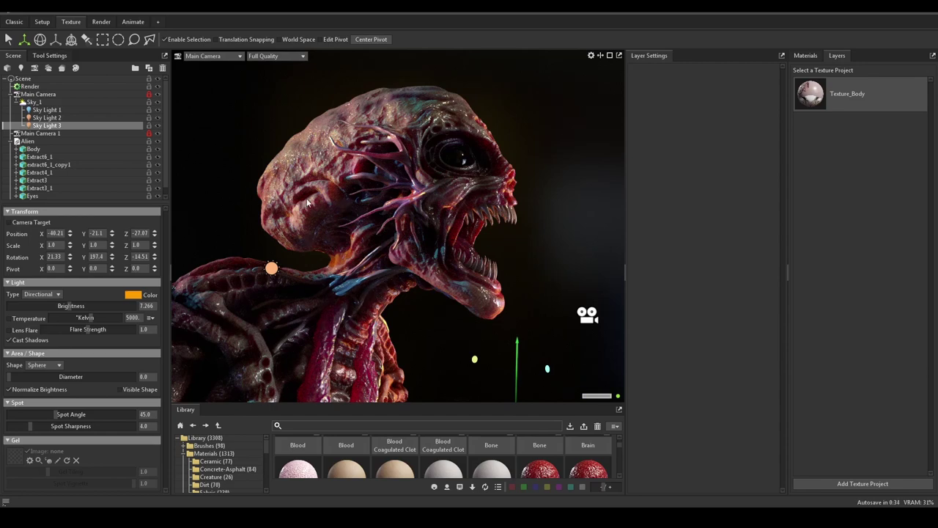
# Open the Texture_Body texture project to access its layers
pyautogui.click(837, 96)
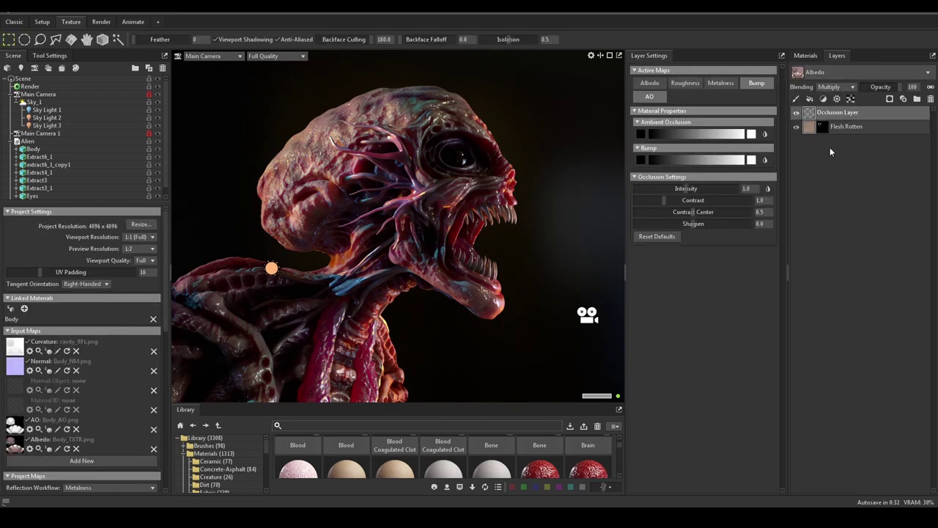
# Raise the Flesh Rotten layer's opacity to 100
pyautogui.click(854, 129)
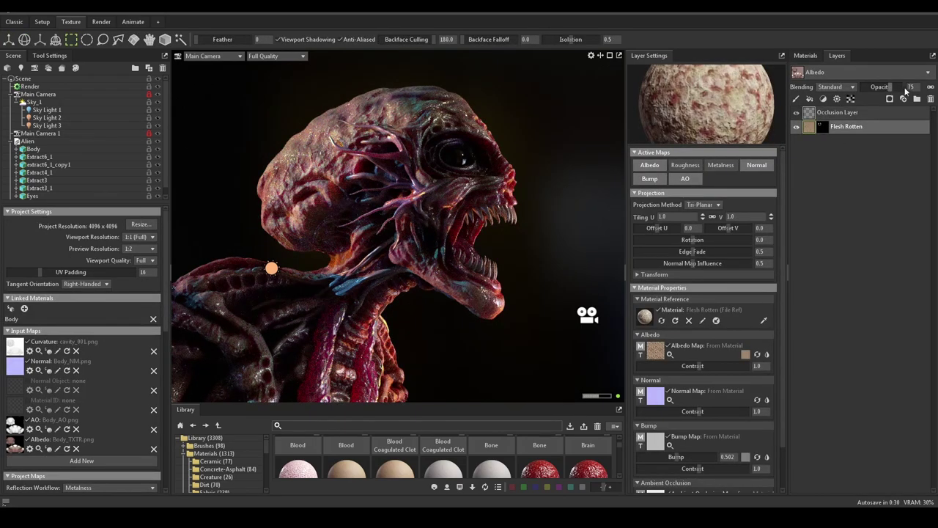
pyautogui.moveTo(891, 87); pyautogui.dragTo(906, 86)
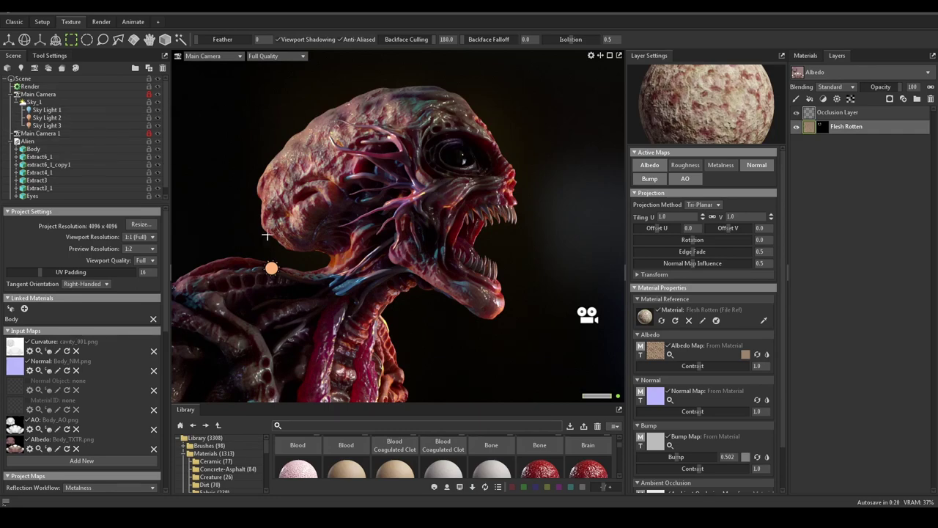
# Check the alien from Main Camera 1 and return the viewport to Main Camera
pyautogui.click(212, 56)
pyautogui.moveTo(227, 66)
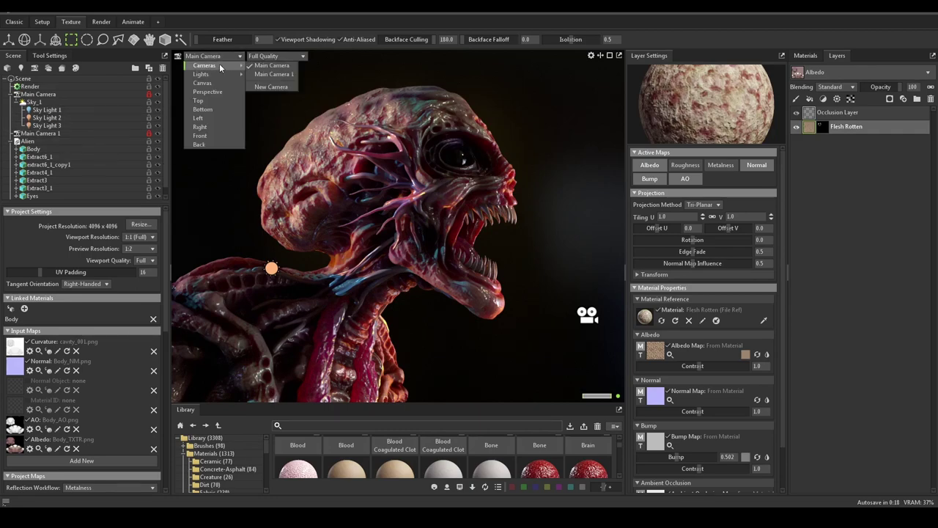
pyautogui.click(286, 76)
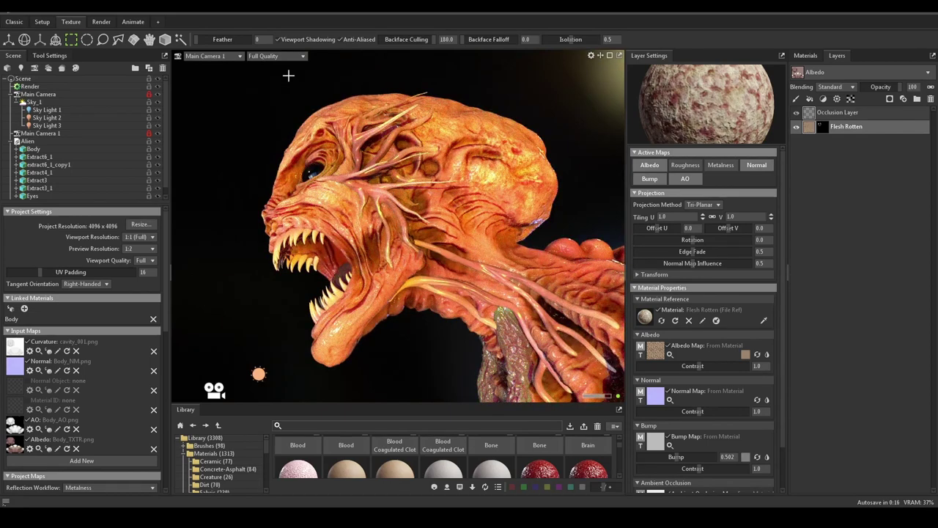
pyautogui.click(229, 56)
pyautogui.moveTo(229, 67)
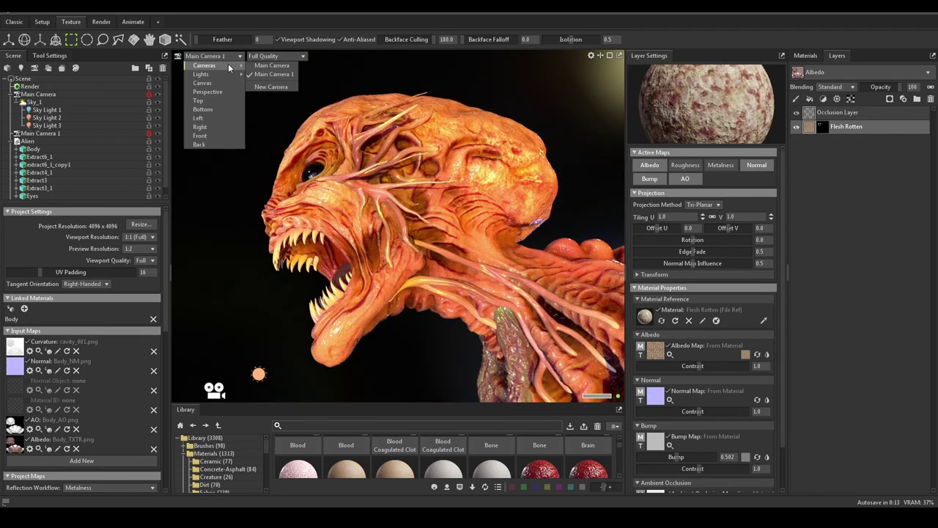
pyautogui.click(267, 66)
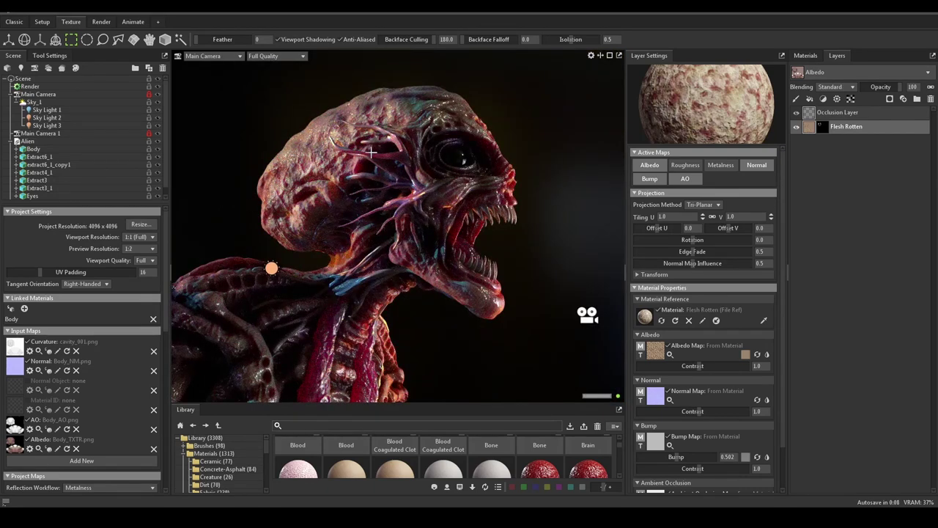
# Collapse the Alien group in the scene and add a fog object
pyautogui.click(14, 142)
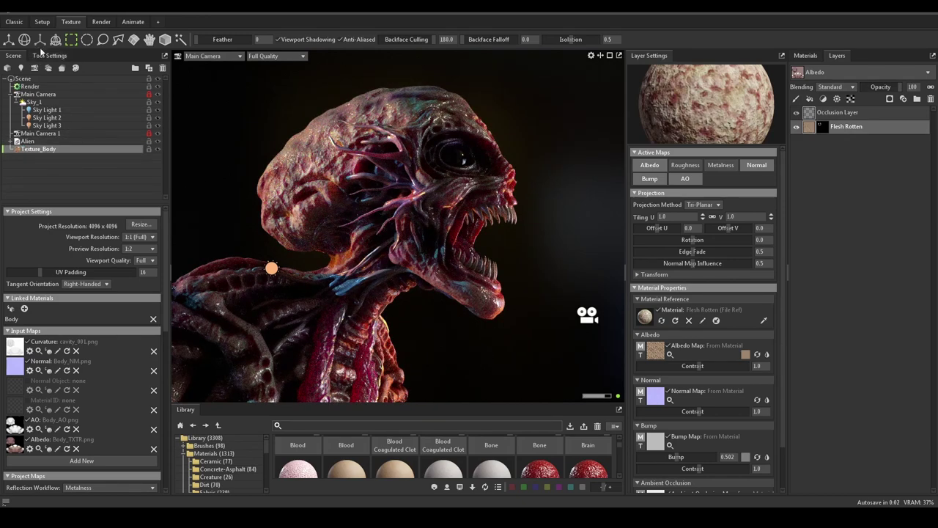
pyautogui.click(51, 20)
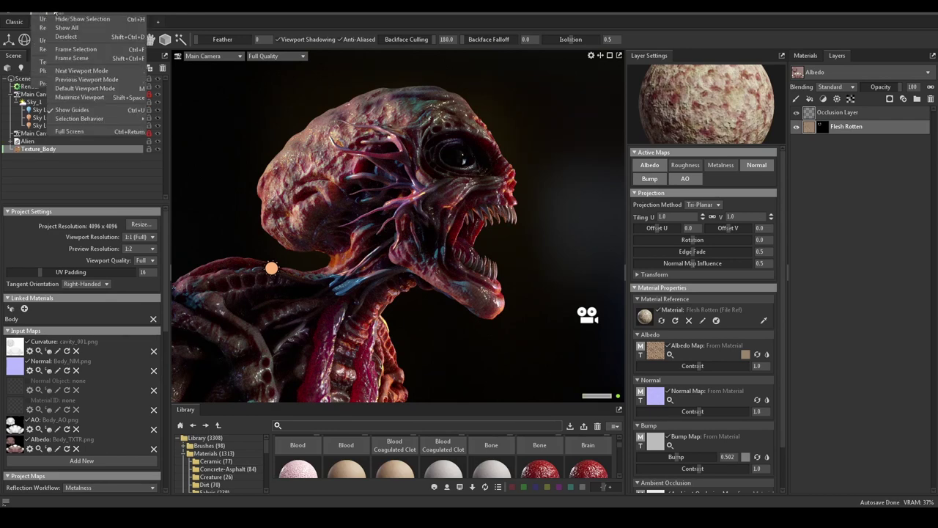
pyautogui.moveTo(72, 12)
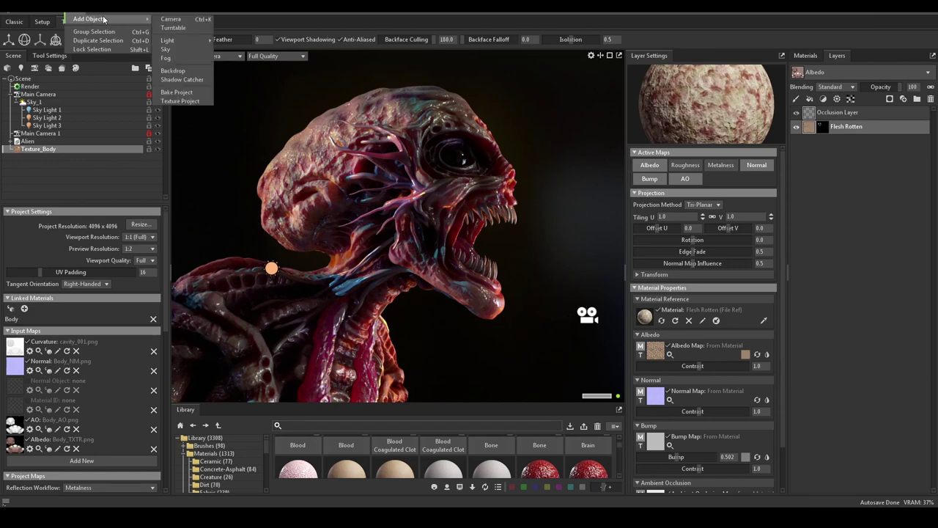
pyautogui.click(186, 61)
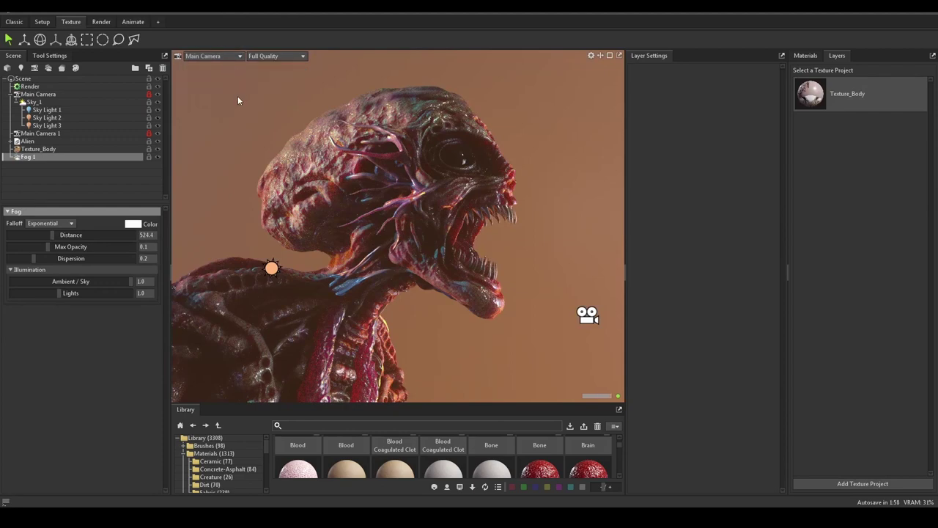
# Give the fog a bright blue color, #519dff
pyautogui.click(133, 223)
pyautogui.click(627, 144)
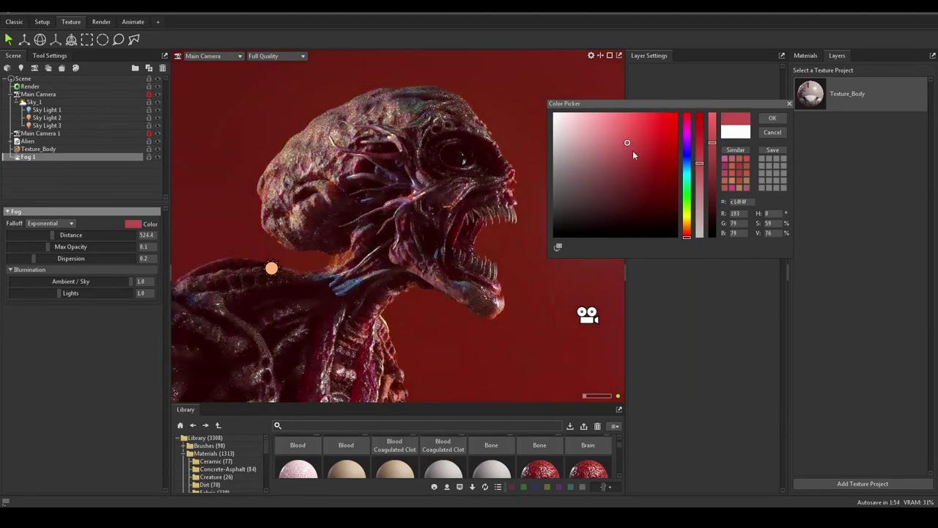
pyautogui.click(605, 125)
pyautogui.click(688, 204)
pyautogui.moveTo(689, 209)
pyautogui.mouseDown()
pyautogui.moveTo(687, 167)
pyautogui.moveTo(702, 170)
pyautogui.moveTo(711, 111)
pyautogui.mouseUp()
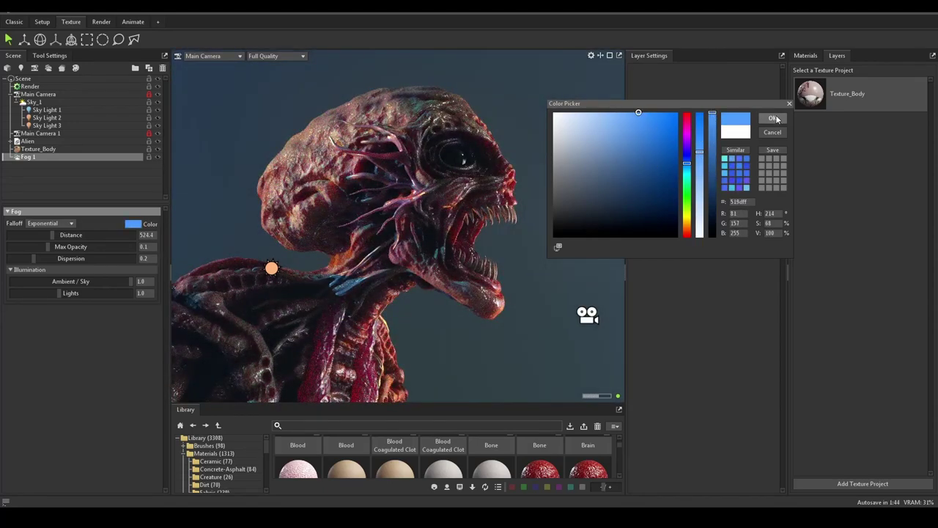
pyautogui.click(770, 119)
# Set the fog's distance to 567.6, maximum opacity to 0.188 and dispersion to 0.328
pyautogui.moveTo(52, 233); pyautogui.dragTo(45, 228)
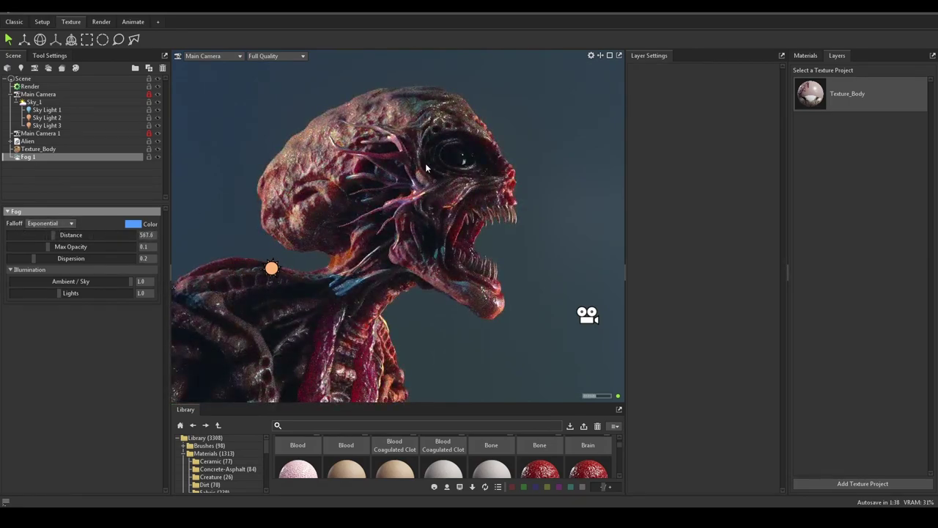
pyautogui.moveTo(70, 247)
pyautogui.mouseDown()
pyautogui.moveTo(86, 246)
pyautogui.moveTo(71, 242)
pyautogui.mouseUp()
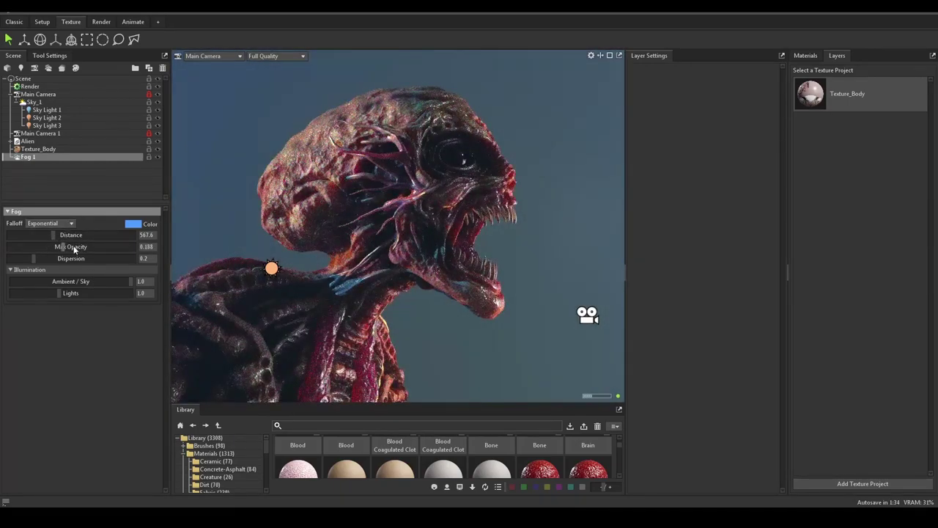
pyautogui.click(39, 257)
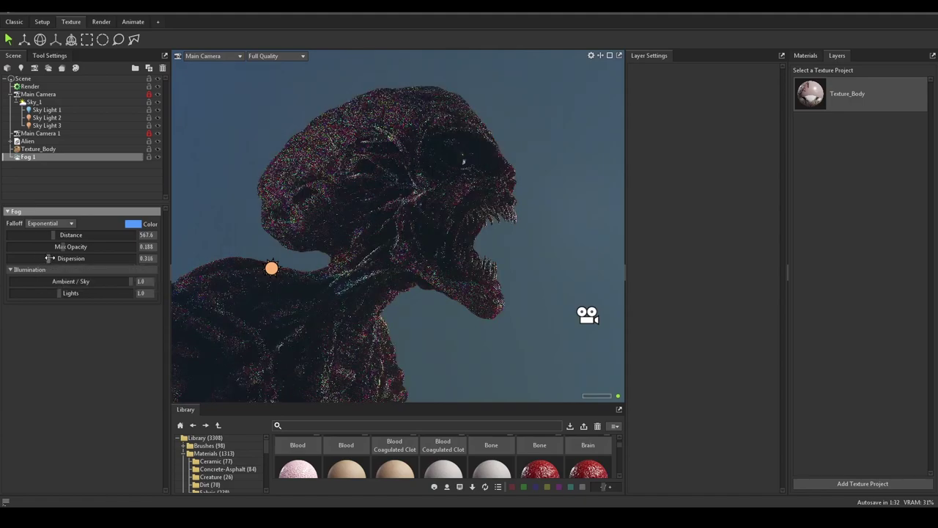
pyautogui.moveTo(27, 258); pyautogui.dragTo(55, 258)
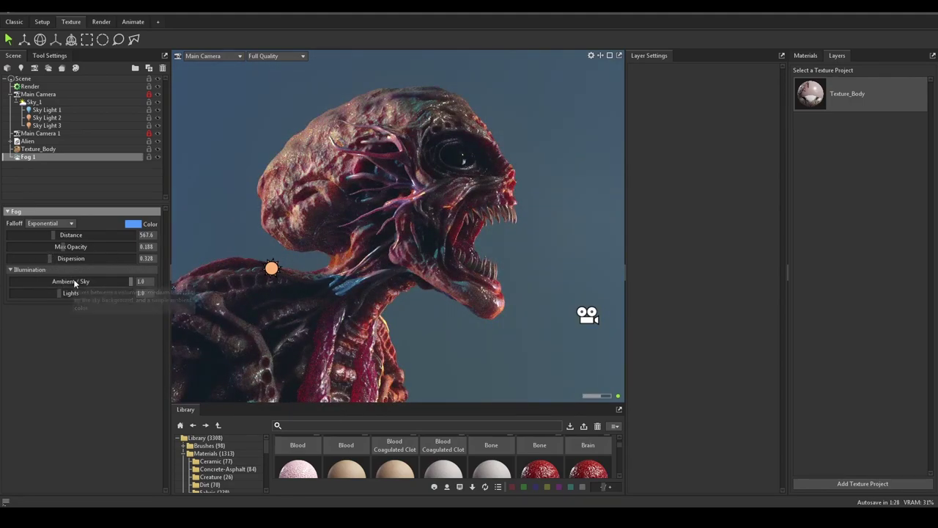
# Set the fog's illumination to 0.299 for Ambient / Sky and 1.396 for Lights
pyautogui.click(13, 280)
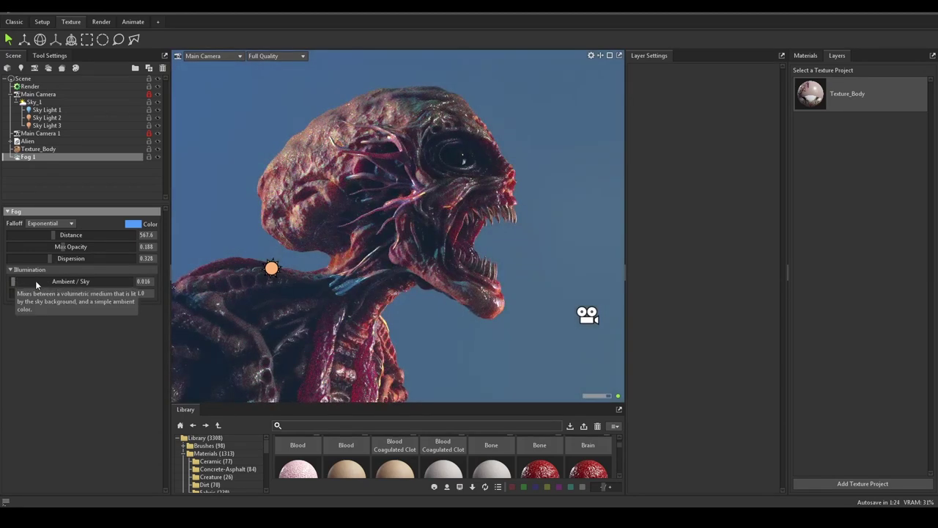
pyautogui.moveTo(38, 282); pyautogui.dragTo(66, 291)
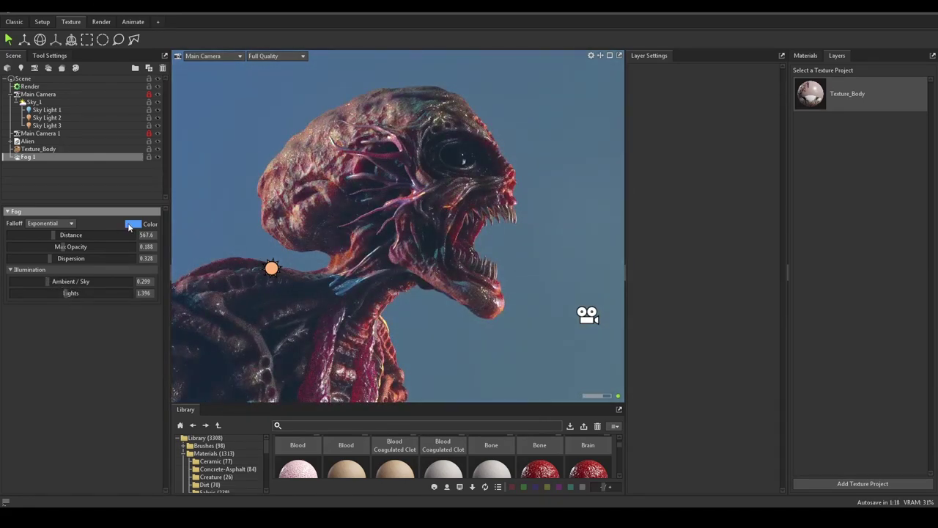
# Try other falloff types for the fog and return it to Exponential
pyautogui.click(49, 223)
pyautogui.click(66, 240)
pyautogui.click(59, 223)
pyautogui.click(62, 229)
pyautogui.click(65, 223)
pyautogui.click(60, 247)
# Darken the fog color to a deep navy blue, about #1a3350
pyautogui.click(135, 223)
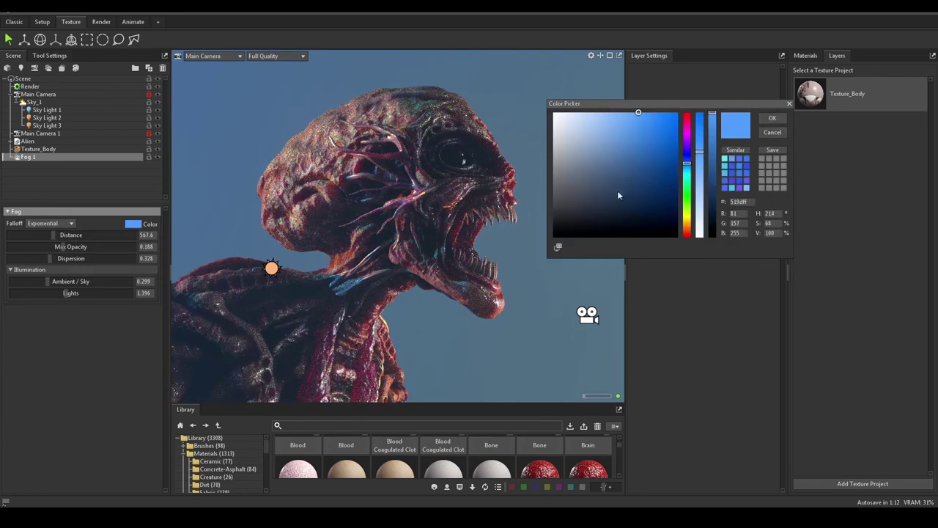
pyautogui.moveTo(718, 136)
pyautogui.mouseDown()
pyautogui.moveTo(718, 210)
pyautogui.moveTo(716, 186)
pyautogui.moveTo(687, 170)
pyautogui.moveTo(698, 196)
pyautogui.moveTo(699, 126)
pyautogui.moveTo(698, 153)
pyautogui.mouseUp()
pyautogui.click(772, 118)
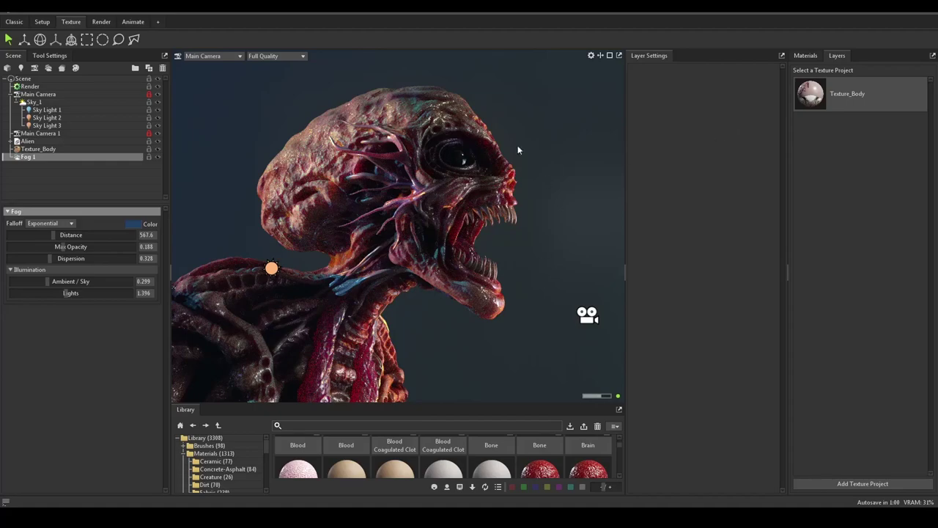
pyautogui.click(139, 225)
pyautogui.moveTo(711, 165); pyautogui.dragTo(709, 197)
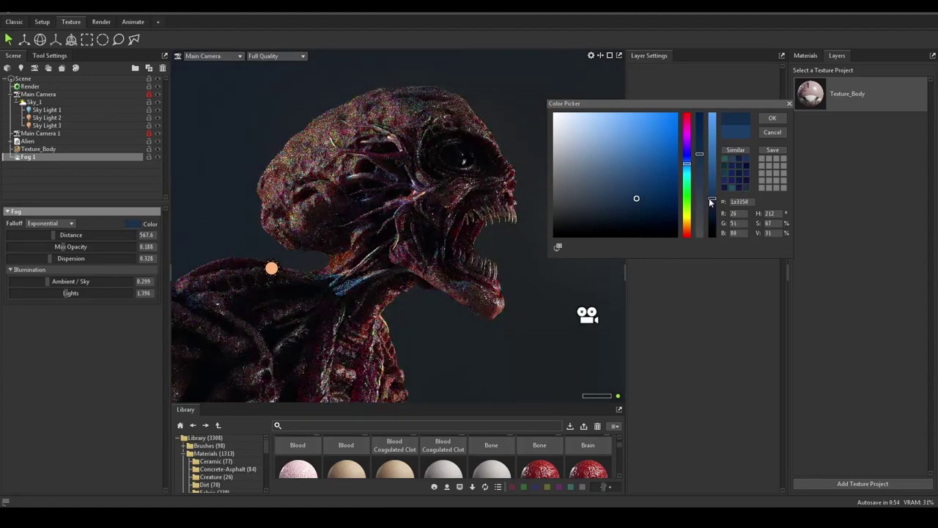
pyautogui.click(772, 118)
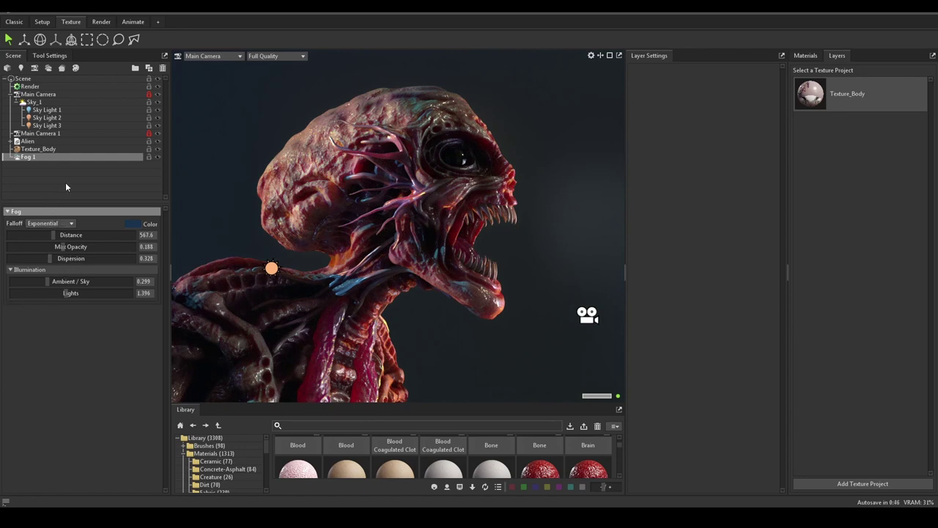
# Set the ray tracing bounces to 2 in the scene's render settings
pyautogui.click(48, 95)
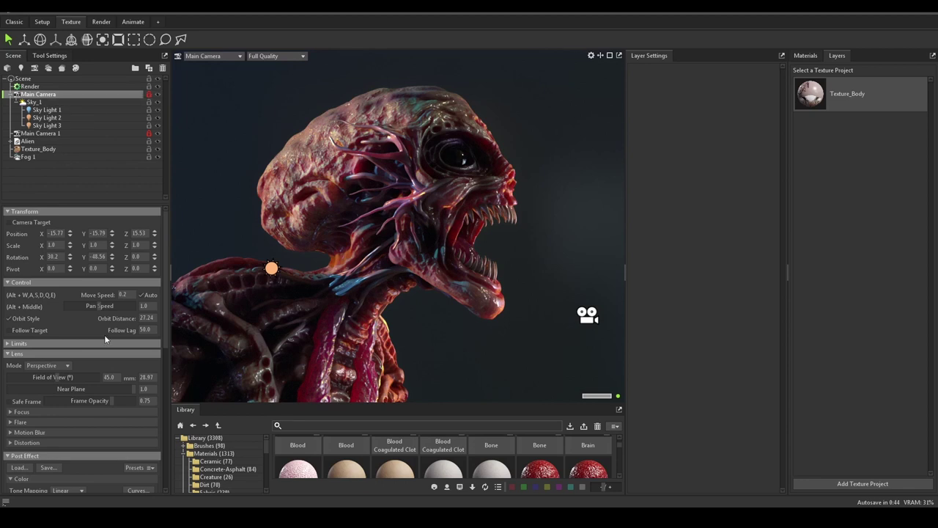
pyautogui.click(30, 86)
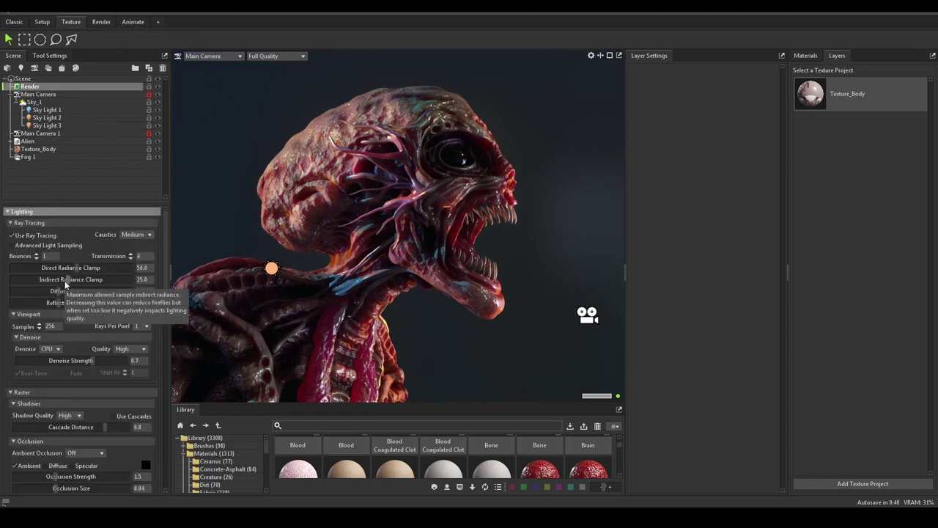
pyautogui.click(37, 255)
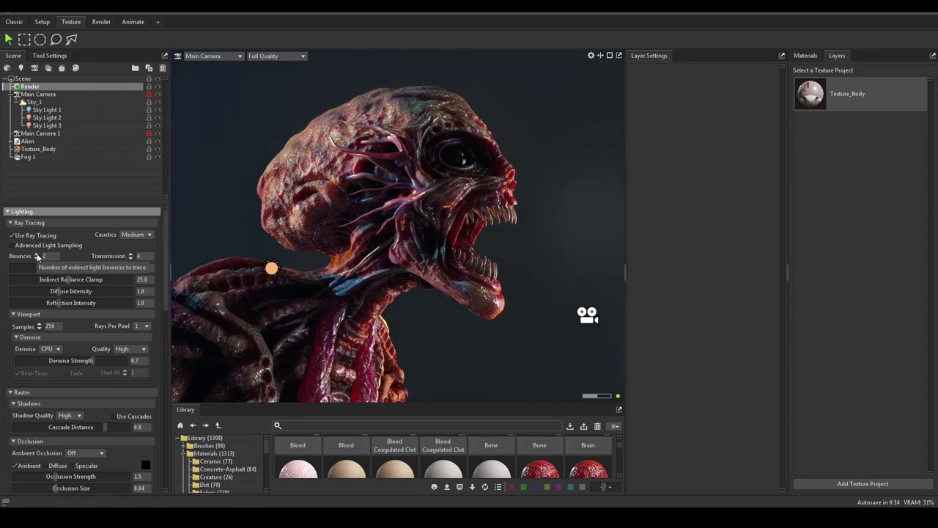
pyautogui.click(35, 258)
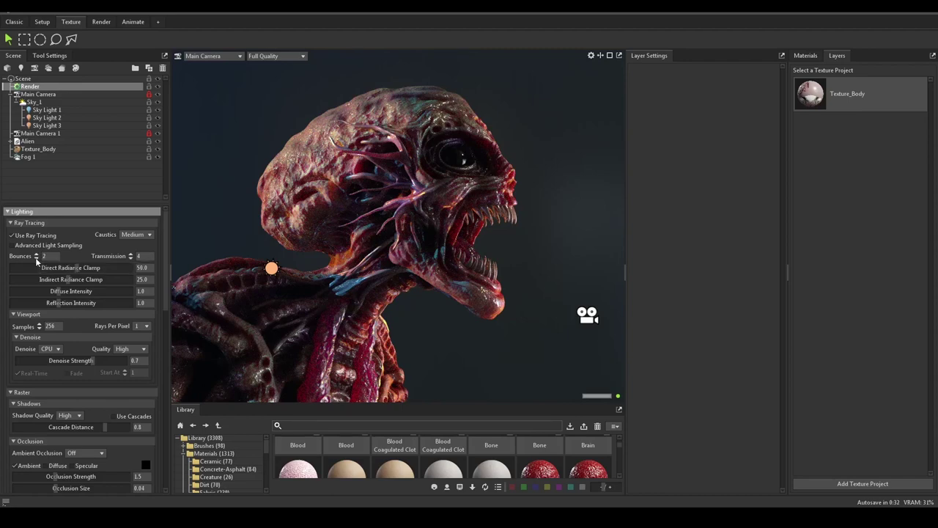
# Switch the viewport's denoiser to GPU in the render settings
pyautogui.scroll(-3, 114, 314)
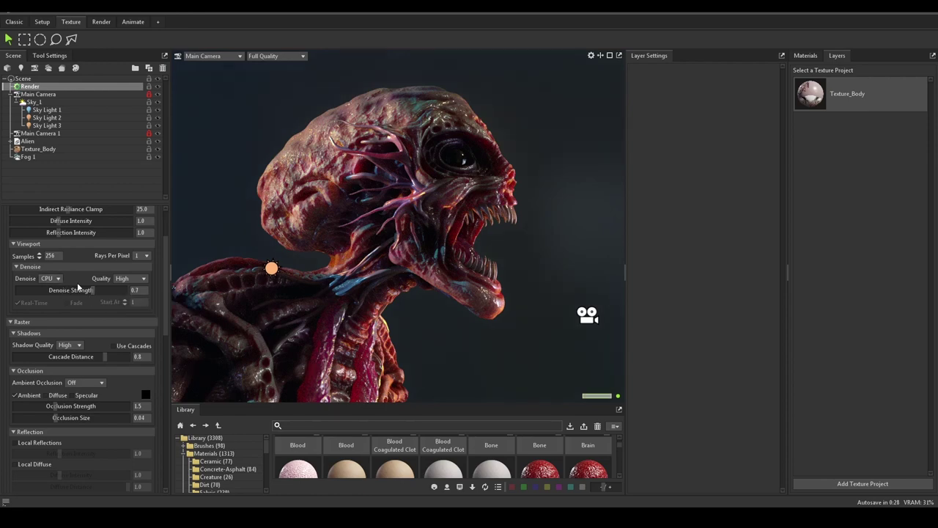
pyautogui.scroll(-1, 77, 282)
pyautogui.click(56, 255)
pyautogui.click(53, 282)
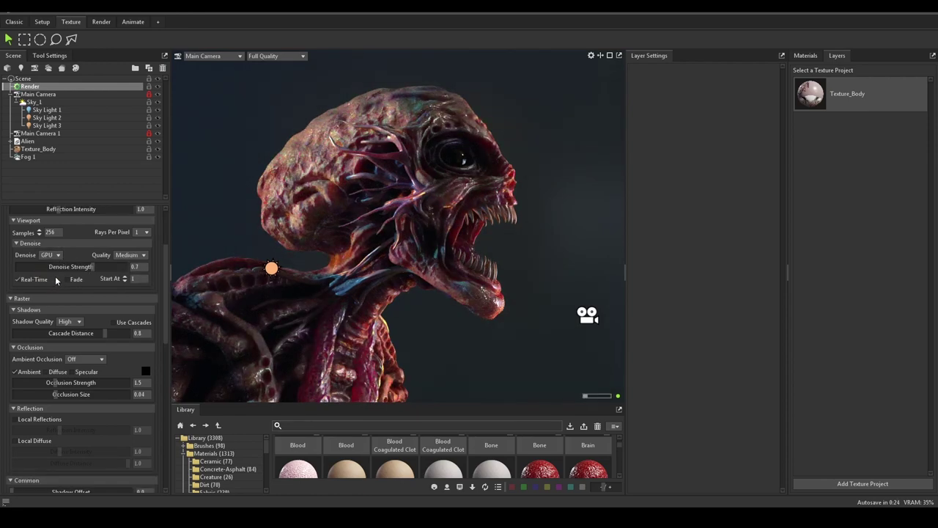
# Try a higher occlusion strength, ending at 4.104, with ambient occlusion still off
pyautogui.scroll(-4, 99, 304)
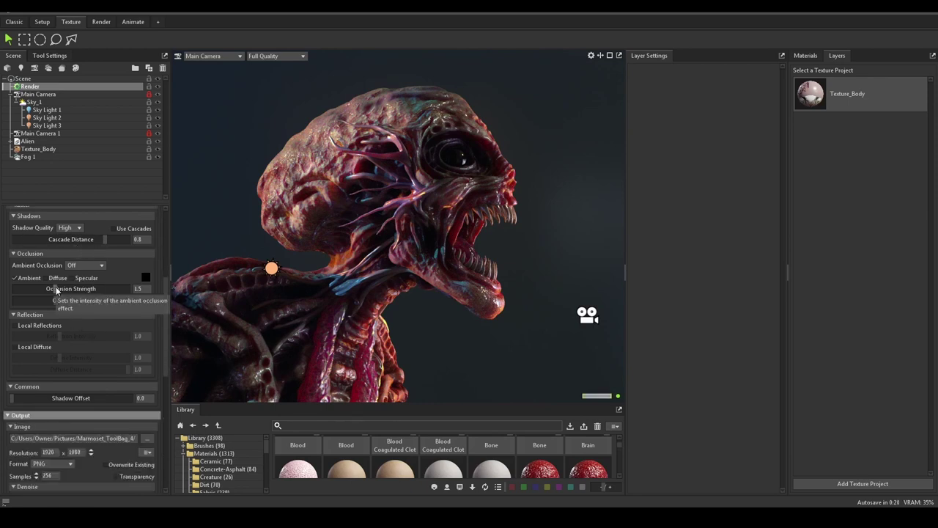
pyautogui.moveTo(57, 290); pyautogui.dragTo(138, 289)
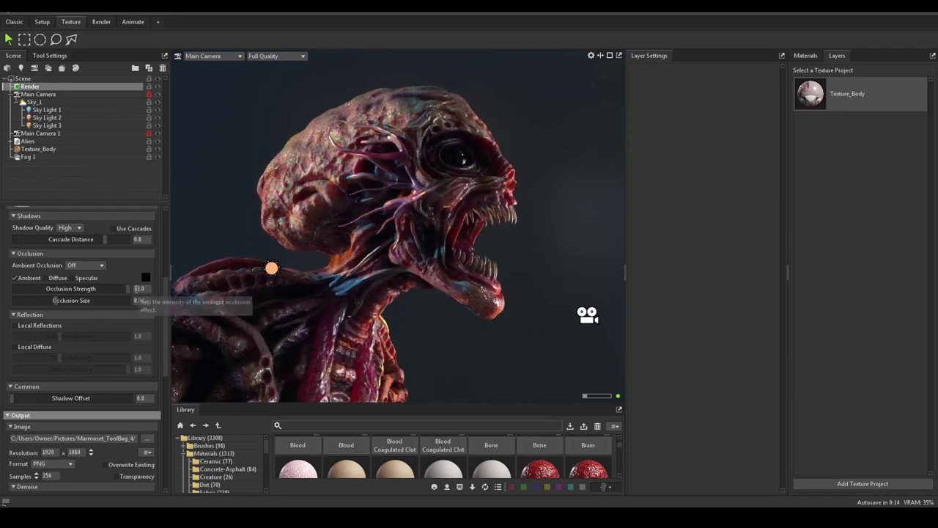
pyautogui.click(72, 288)
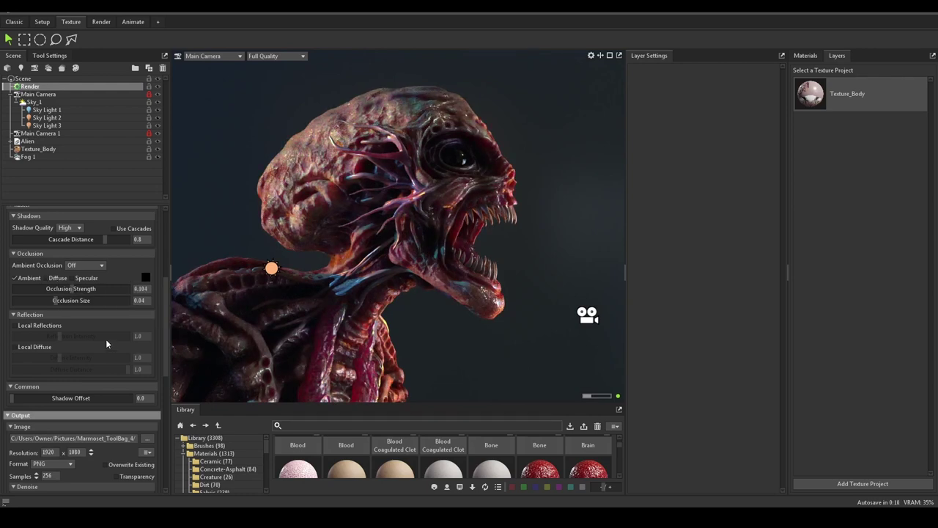
# Use Ray Traced ambient occlusion with strength 10.3 and enable Ray Traced Distance with a ray distance of 20.09
pyautogui.click(84, 265)
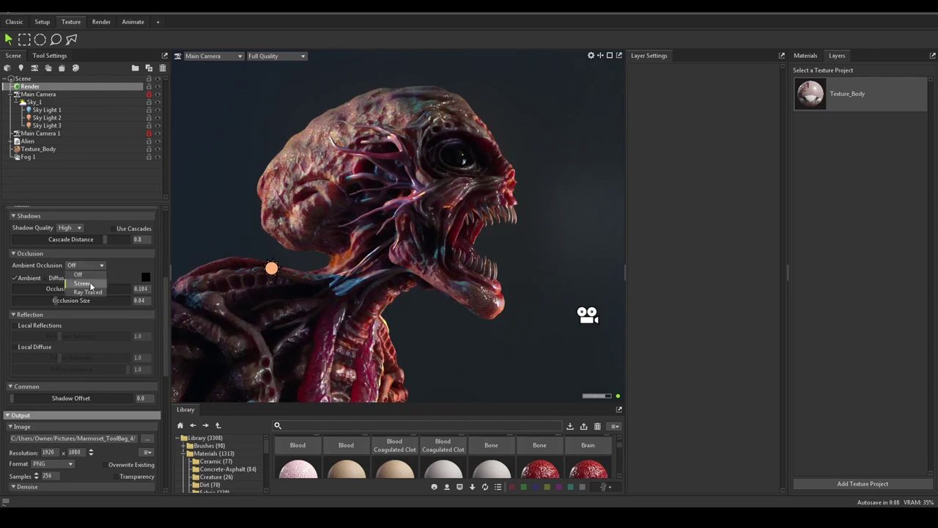
pyautogui.click(93, 291)
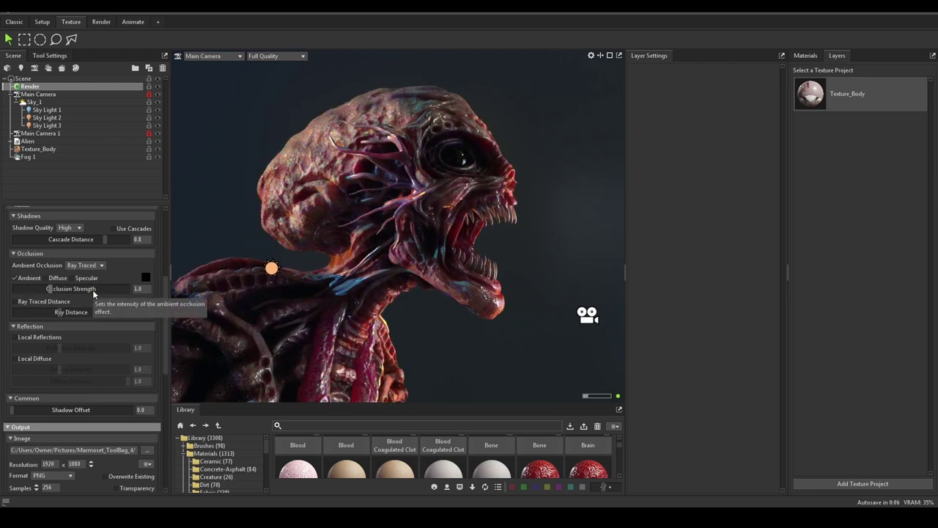
pyautogui.moveTo(90, 289)
pyautogui.mouseDown()
pyautogui.moveTo(122, 302)
pyautogui.moveTo(91, 290)
pyautogui.moveTo(63, 313)
pyautogui.moveTo(79, 314)
pyautogui.moveTo(18, 306)
pyautogui.moveTo(121, 315)
pyautogui.moveTo(55, 312)
pyautogui.mouseUp()
pyautogui.click(15, 302)
# Try local reflections by switching them on and off again
pyautogui.scroll(-3, 87, 338)
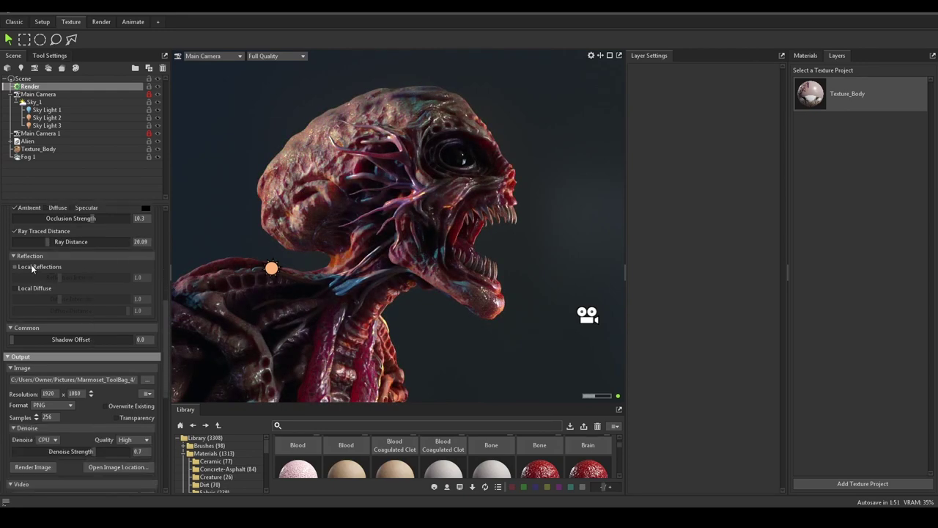
pyautogui.click(19, 268)
pyautogui.click(18, 268)
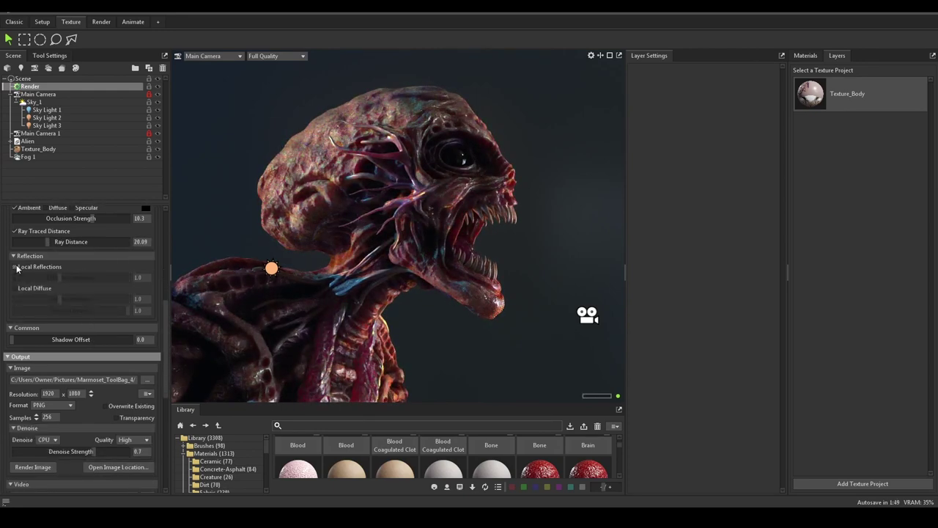
# Review the image and video output settings and the render cameras in the render settings
pyautogui.scroll(-4, 101, 287)
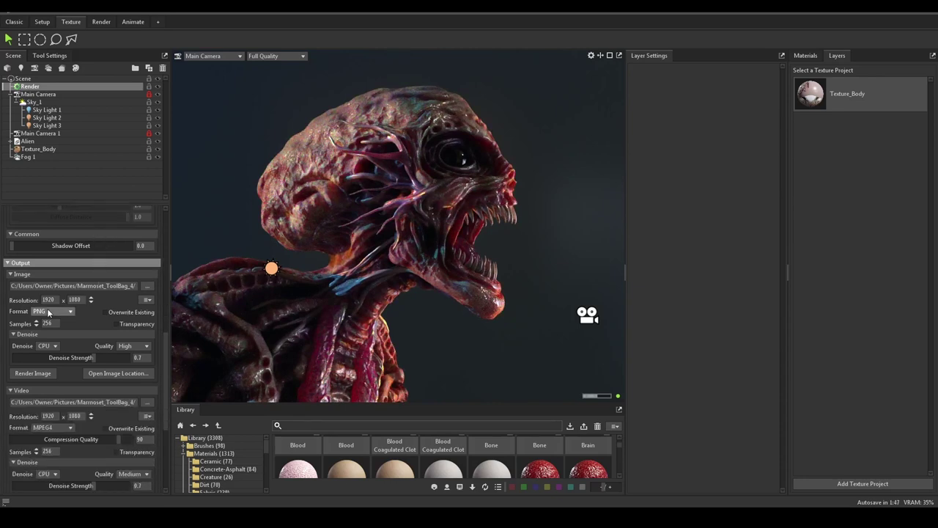
pyautogui.scroll(-1, 71, 302)
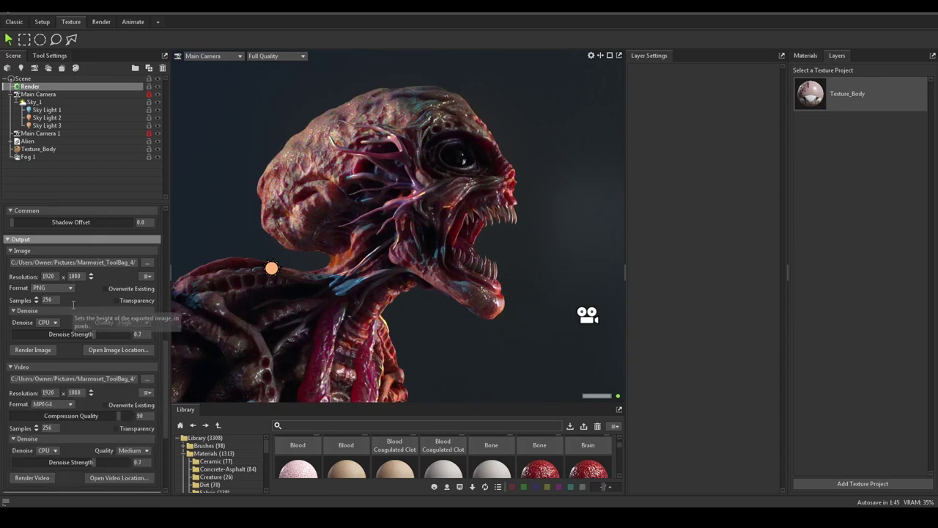
pyautogui.scroll(-2, 71, 301)
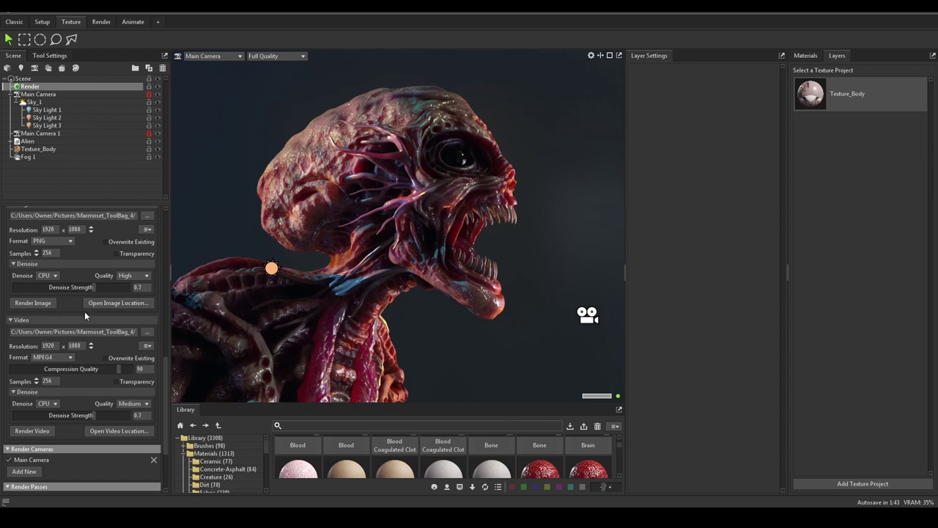
pyautogui.scroll(-4, 82, 318)
pyautogui.scroll(5, 81, 317)
pyautogui.scroll(-15, 77, 330)
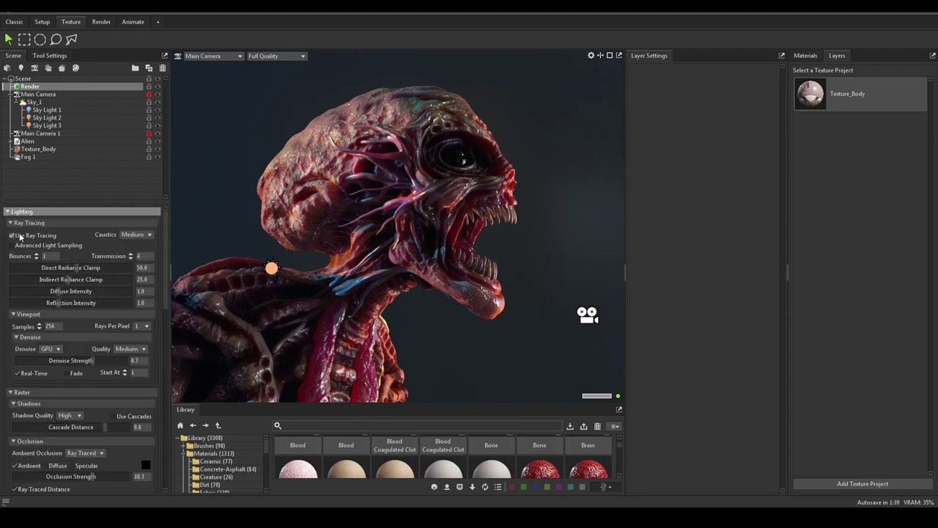
# Try the scene with ray tracing off and toggle the Flesh Rotten layer's visibility in the Texture_Body project
pyautogui.click(11, 236)
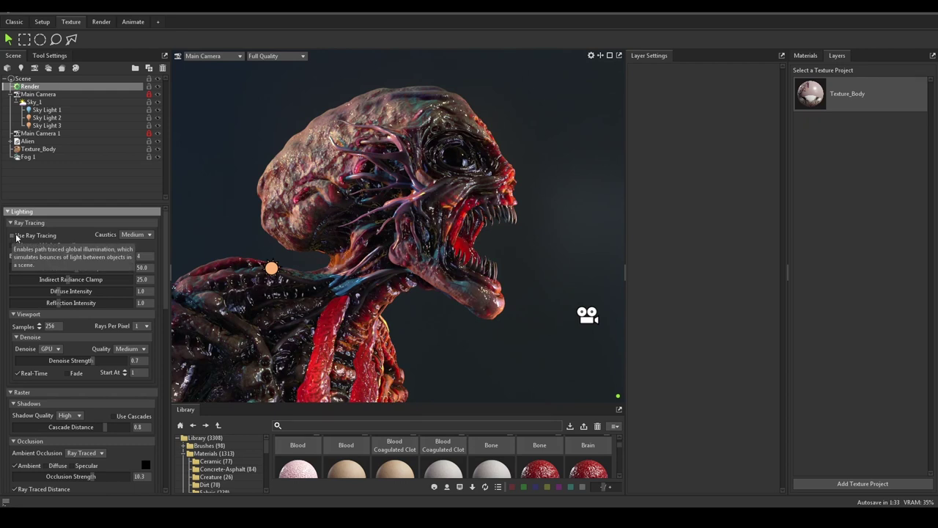
pyautogui.click(836, 109)
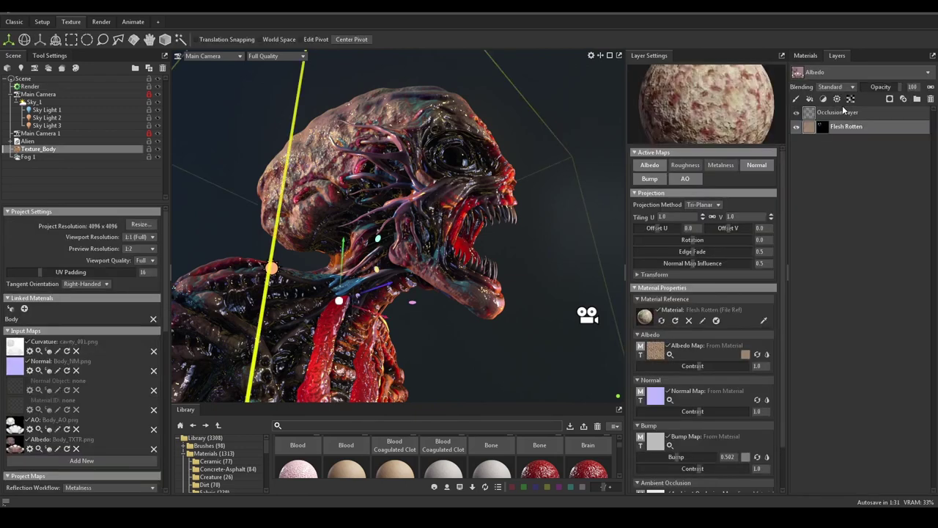
pyautogui.click(796, 128)
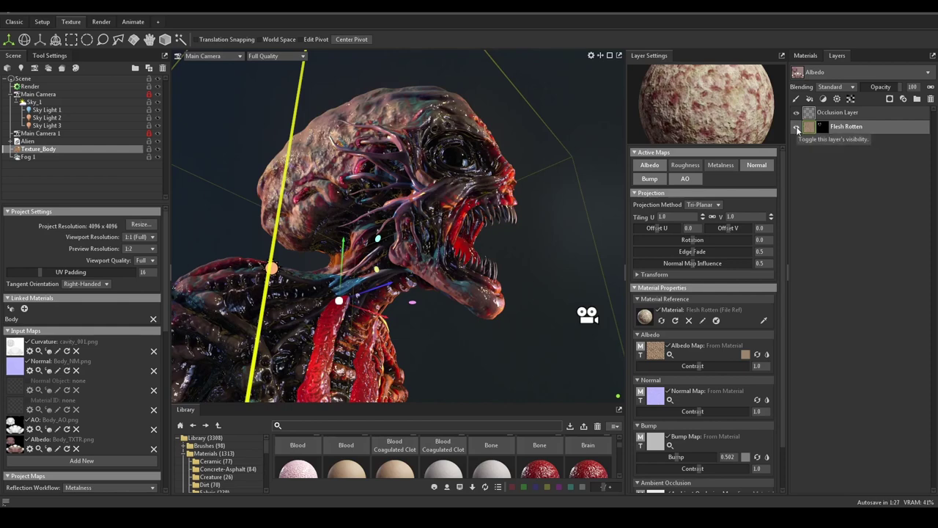
# Compare the Body material with its albedo map switched off and on, and inspect its occlusion settings
pyautogui.click(806, 55)
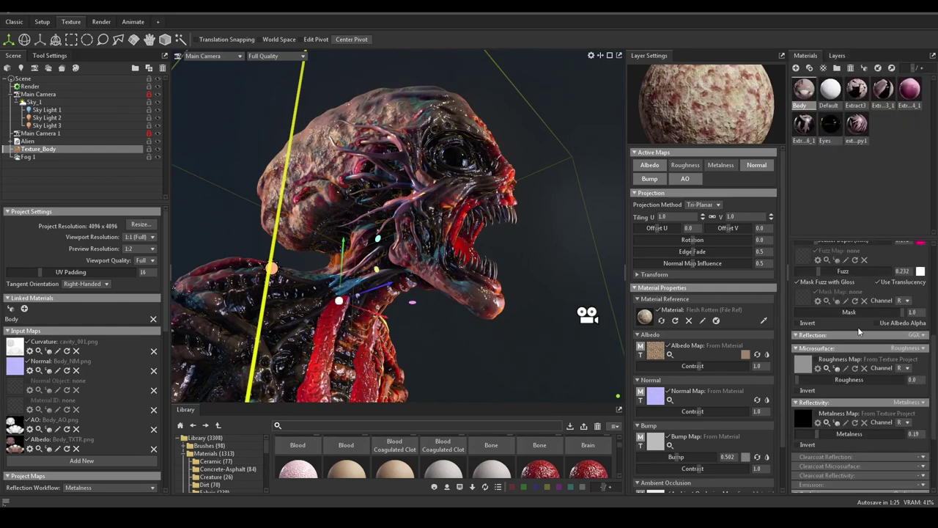
pyautogui.scroll(-3, 822, 409)
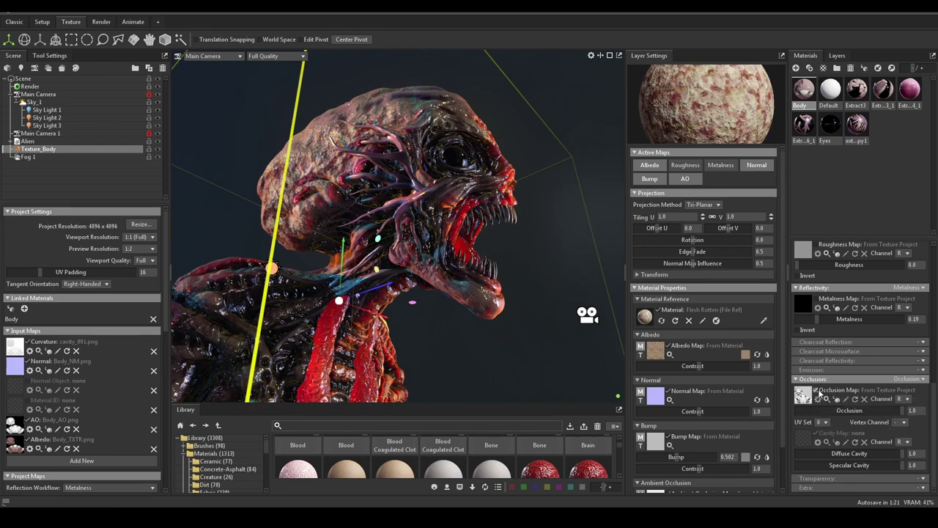
pyautogui.scroll(2, 819, 394)
pyautogui.scroll(3, 822, 393)
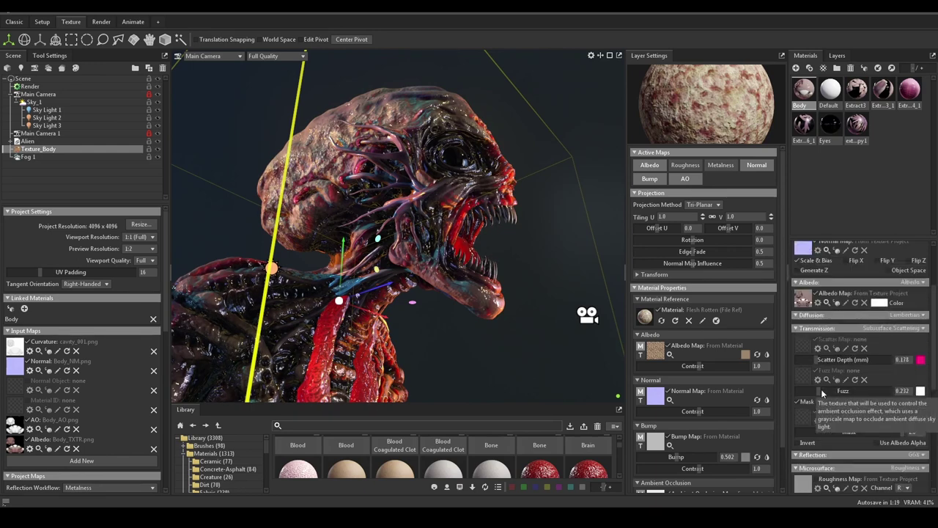
pyautogui.scroll(2, 822, 392)
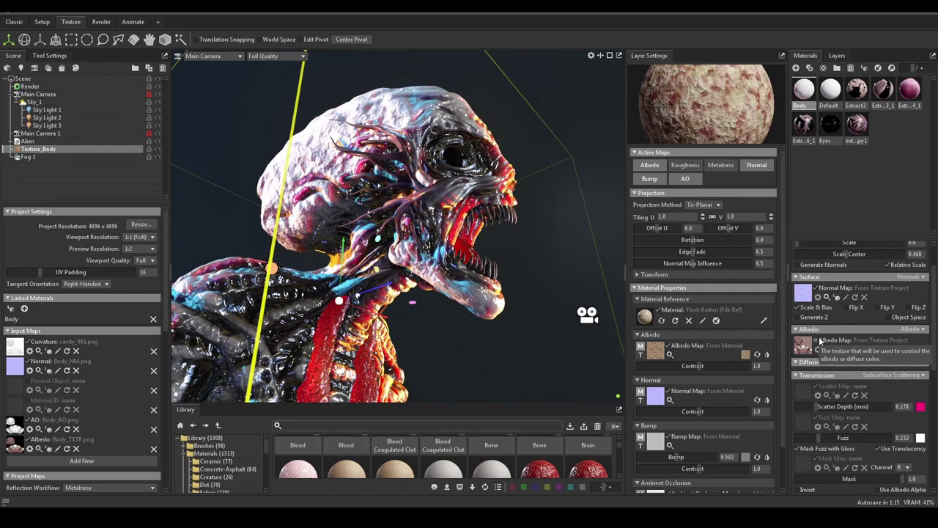
pyautogui.scroll(-5, 818, 352)
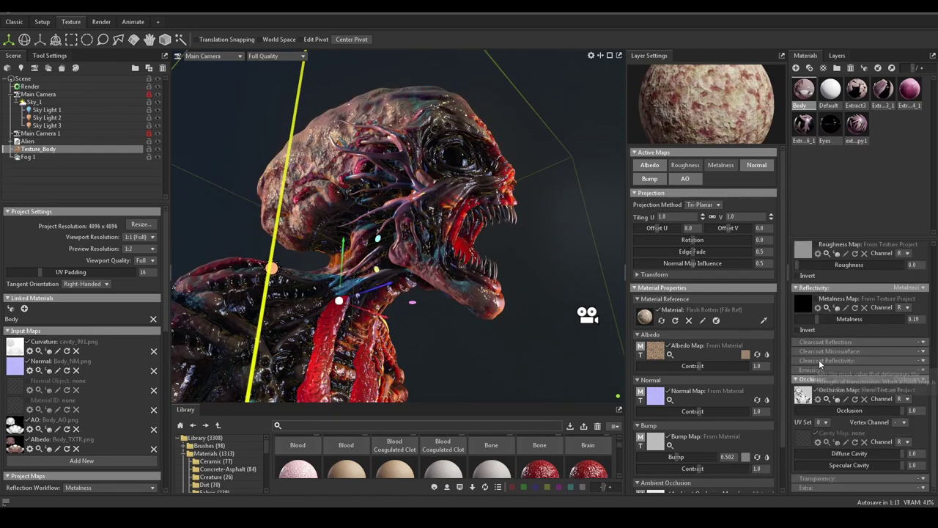
# Try hiding and showing the paint layer in the Flesh Rotten layer's mask
pyautogui.click(834, 57)
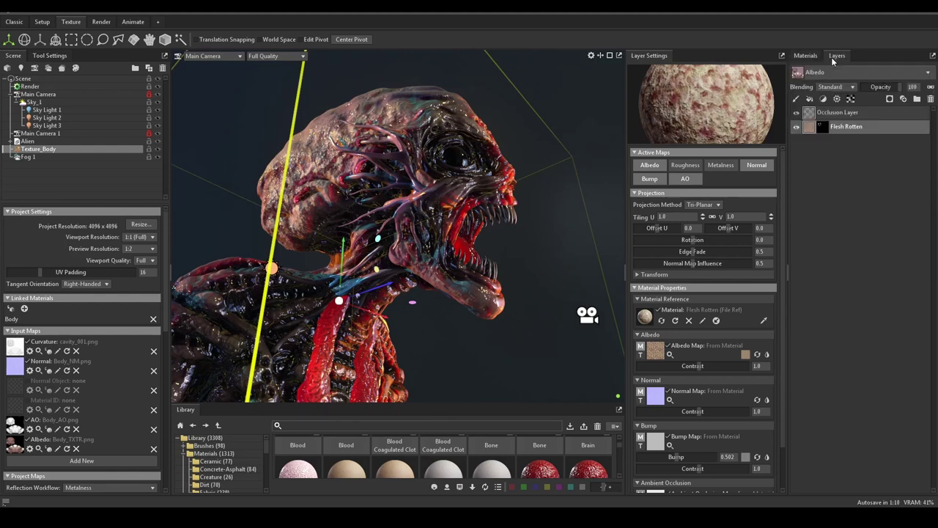
pyautogui.click(820, 127)
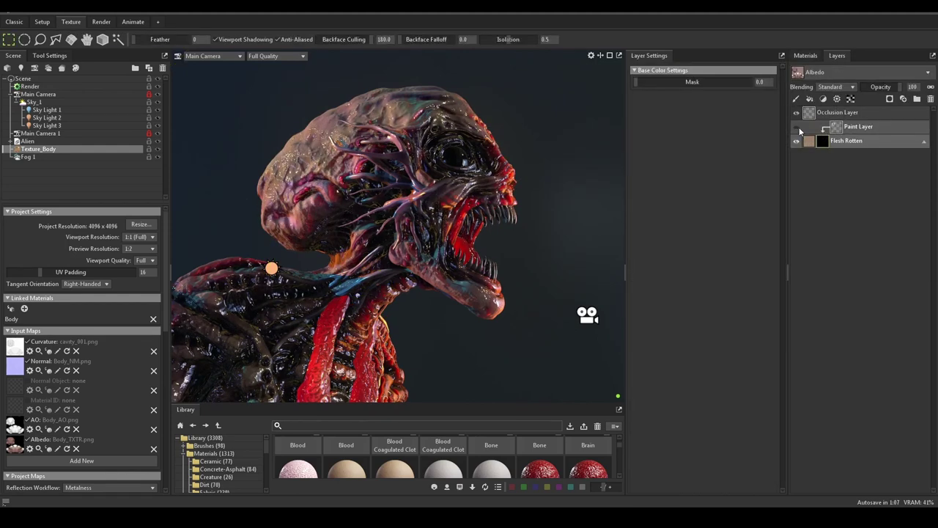
pyautogui.hotkey('ctrl', 'z')
pyautogui.click(797, 128)
pyautogui.click(796, 128)
pyautogui.click(797, 128)
pyautogui.click(796, 129)
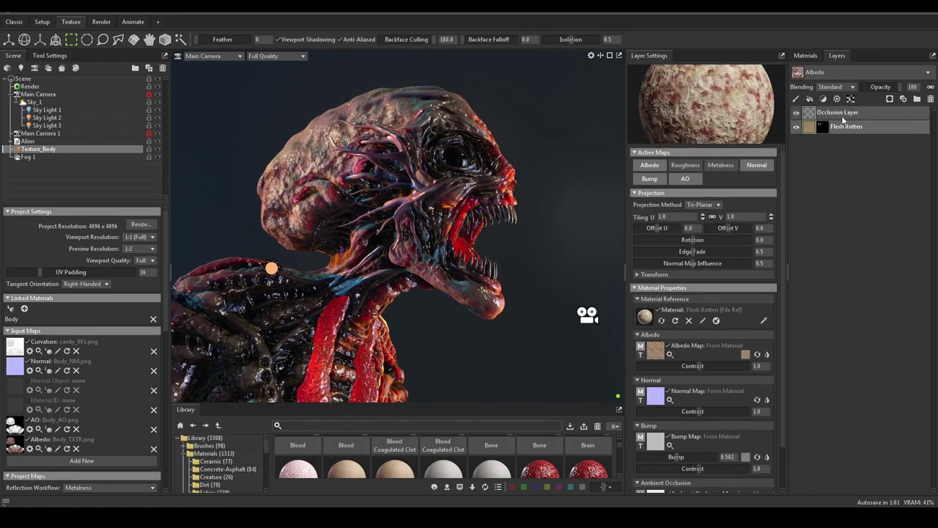
# Try a white fill layer beneath the Flesh Rotten layer and delete it again
pyautogui.click(810, 98)
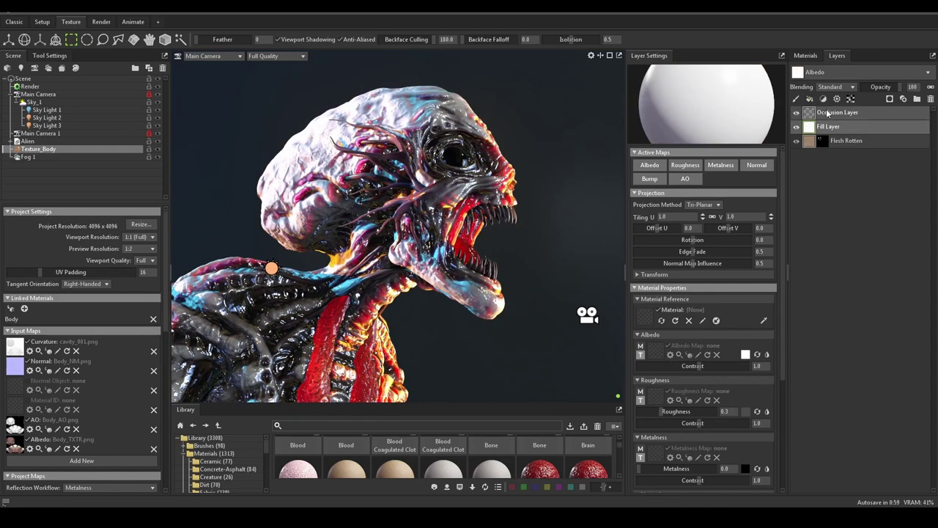
pyautogui.moveTo(848, 127); pyautogui.dragTo(849, 150)
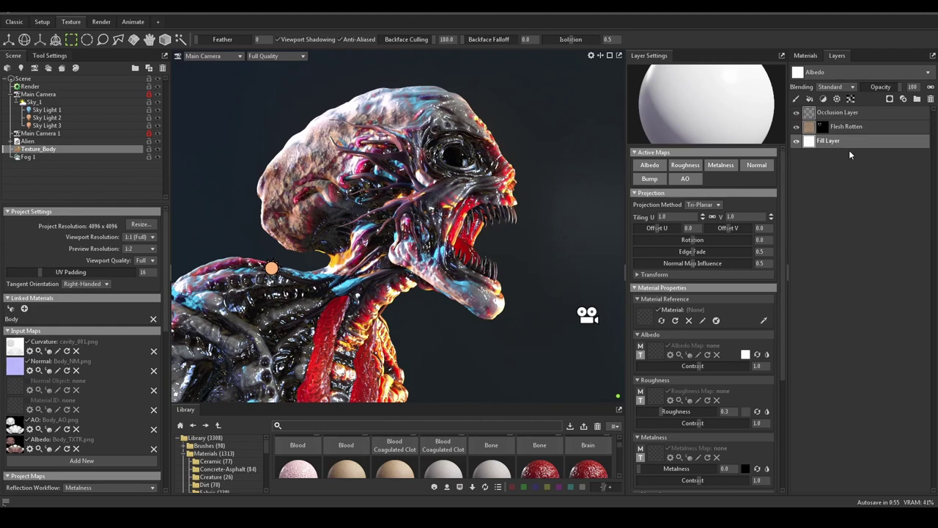
pyautogui.click(931, 98)
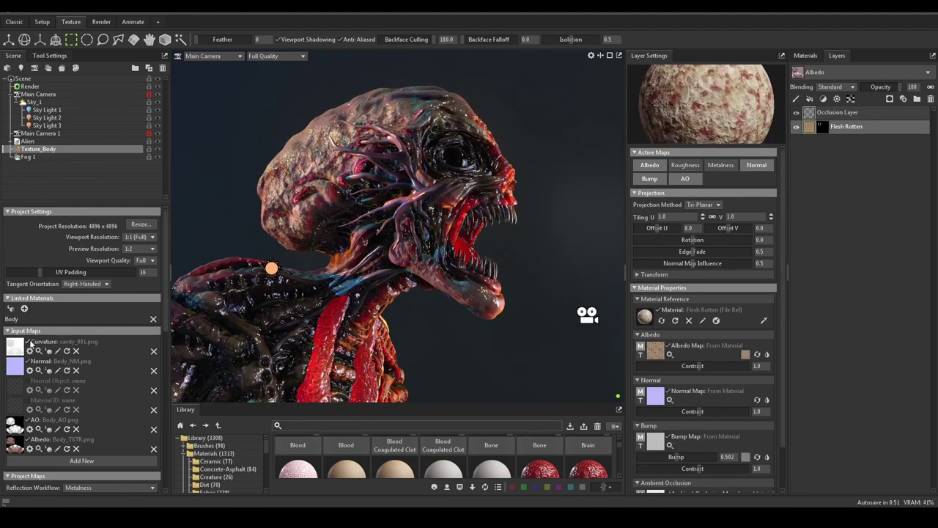
# Check the AO and Albedo input maps of the texture project and review the Body material's map and subsurface scattering settings
pyautogui.click(28, 420)
pyautogui.click(27, 438)
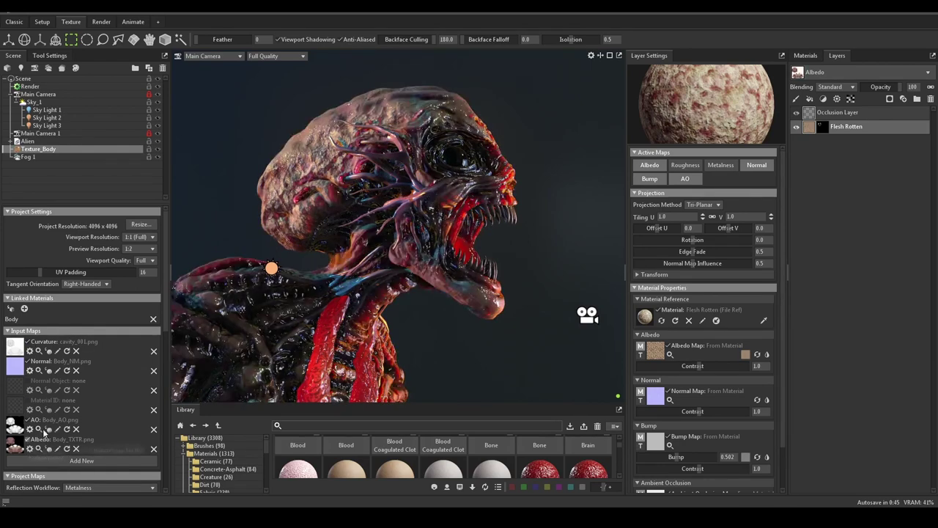
pyautogui.click(804, 55)
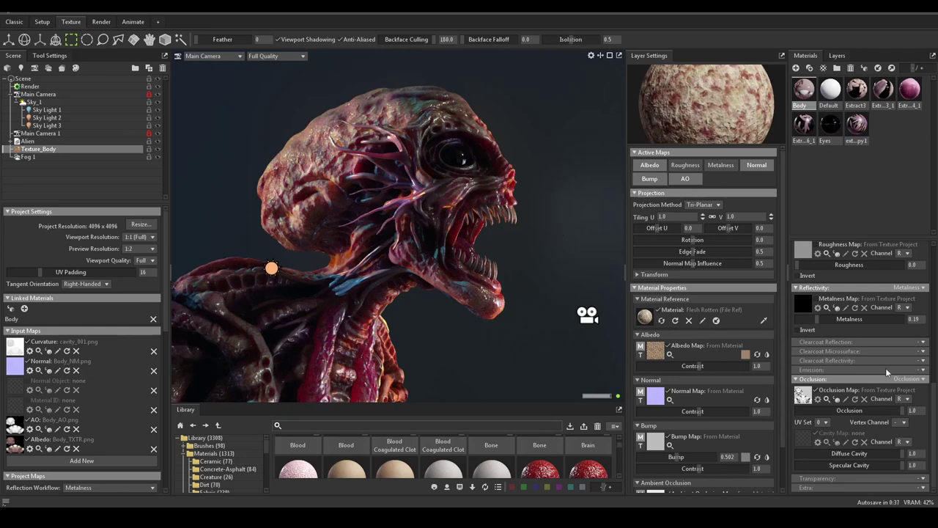
pyautogui.scroll(5, 872, 355)
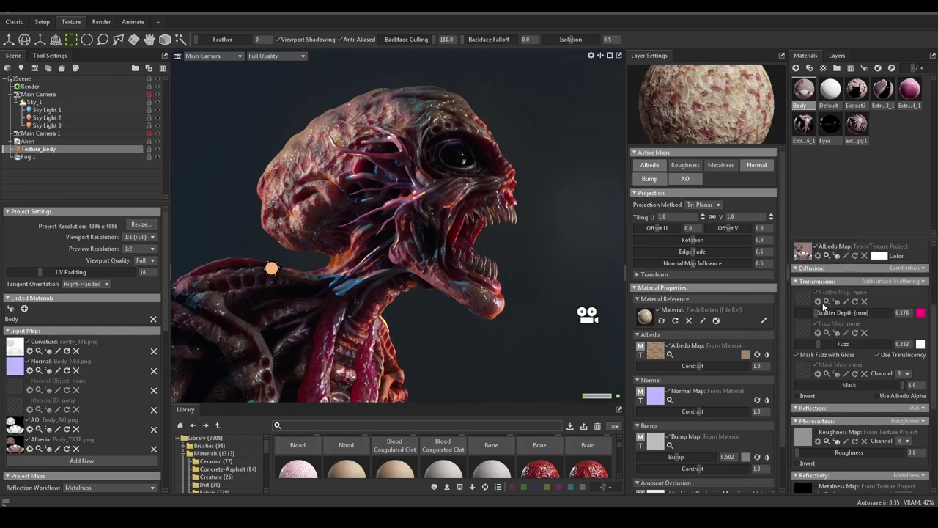
pyautogui.scroll(1, 823, 306)
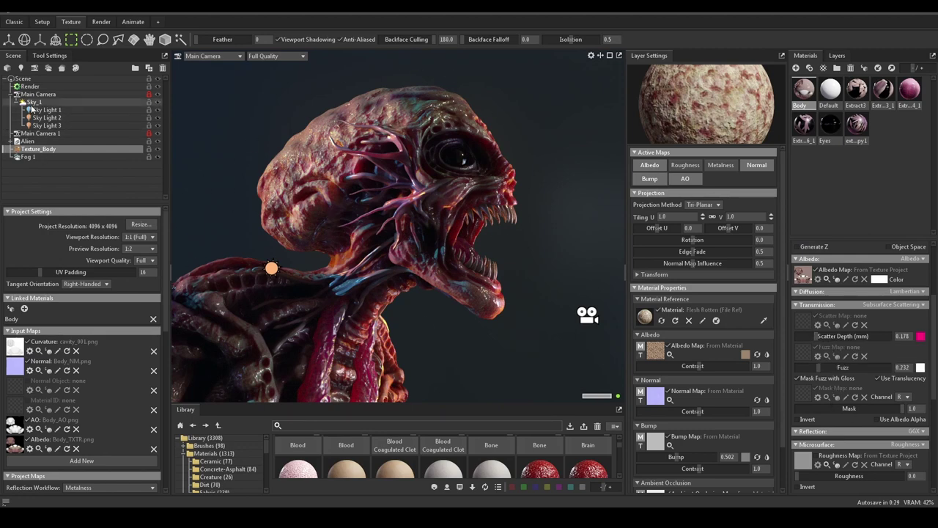
# Unlock the Main Camera and check the projection mode in its lens settings
pyautogui.click(38, 94)
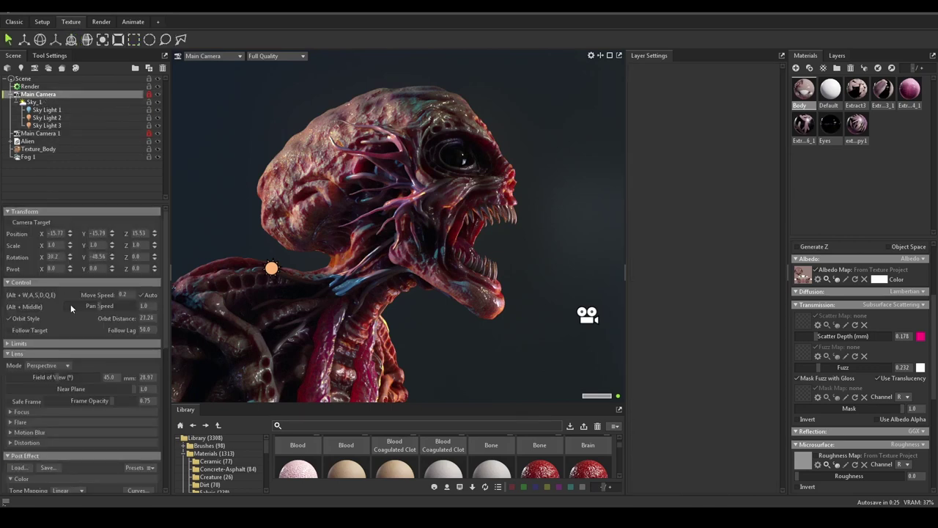
pyautogui.scroll(-1, 96, 351)
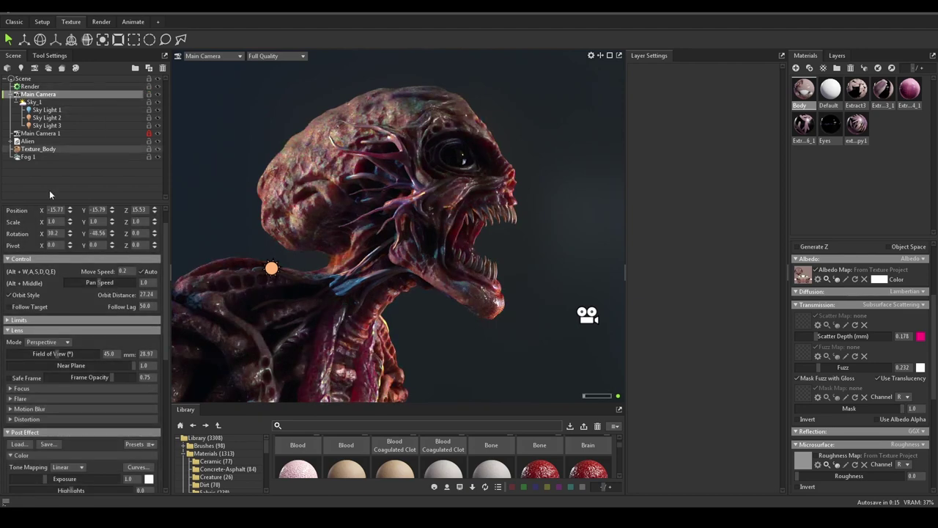
pyautogui.click(62, 342)
pyautogui.click(63, 345)
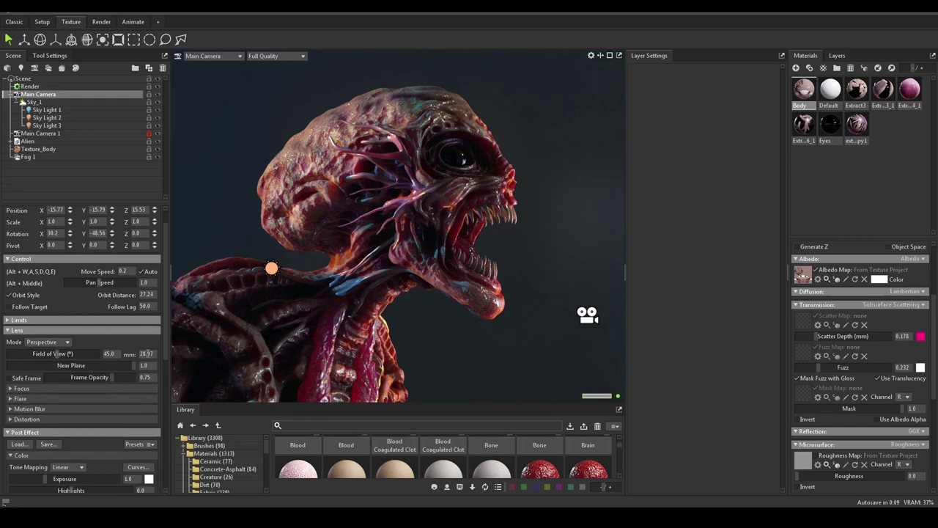
# Try a 25 mm focal length on the Main Camera and settle on 30 mm
pyautogui.scroll(-3, 163, 355)
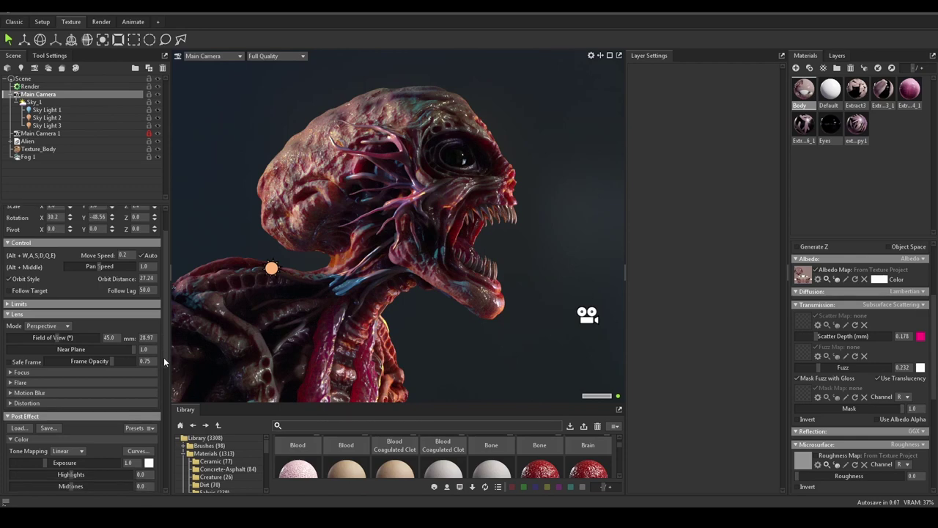
pyautogui.click(149, 300)
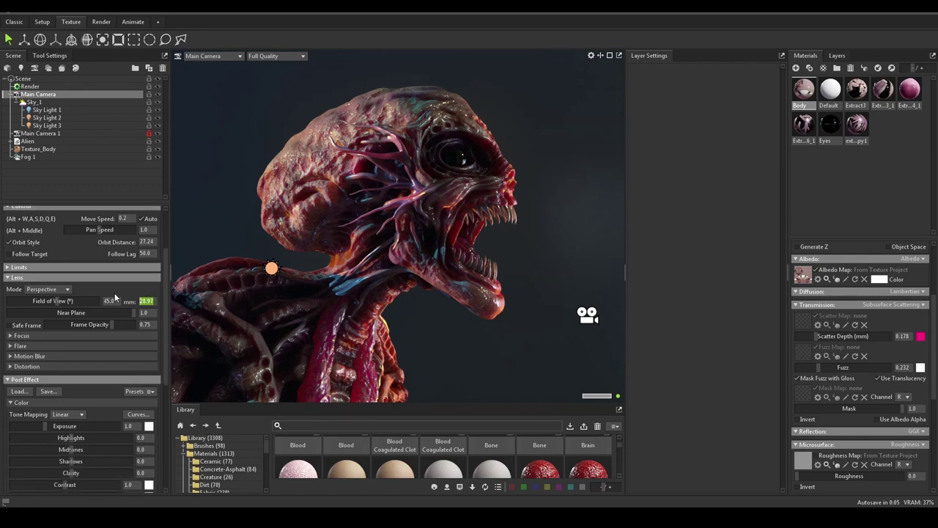
pyautogui.write('25')
pyautogui.press('Return')
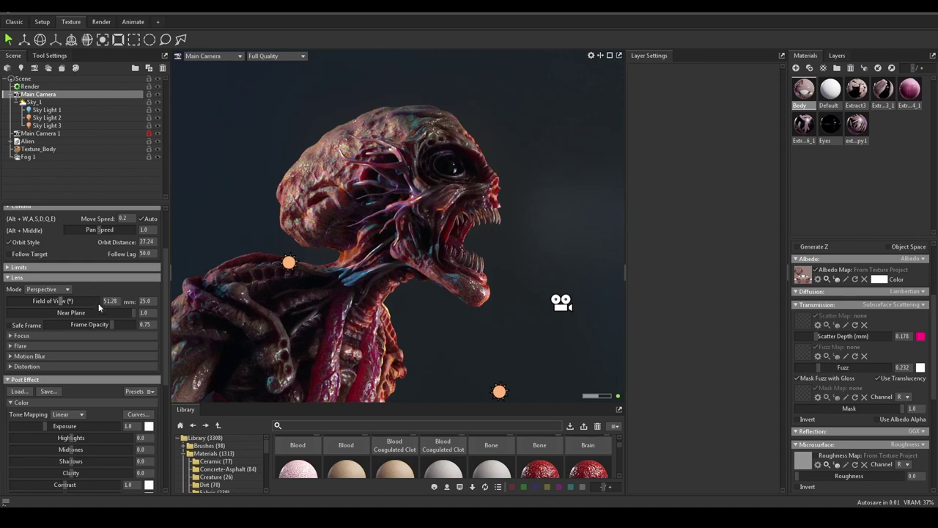
pyautogui.doubleClick(145, 302)
pyautogui.write('30')
pyautogui.press('Return')
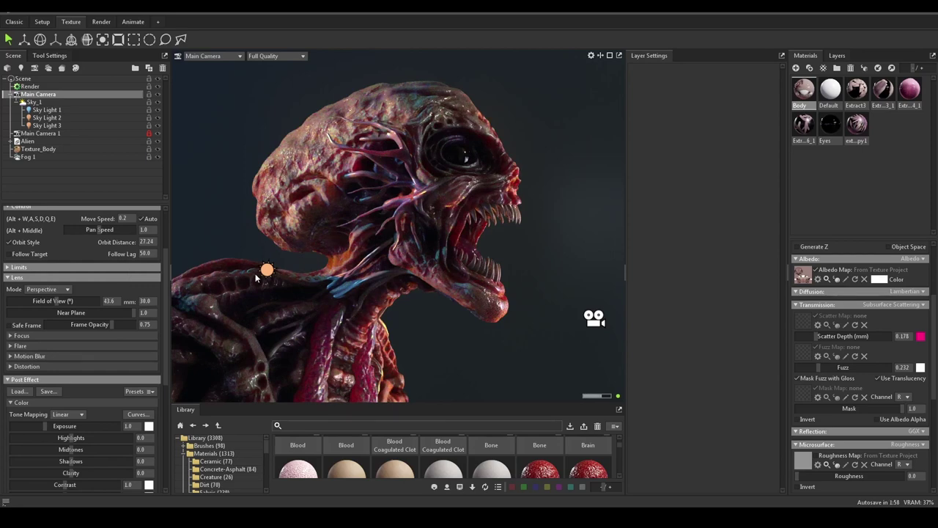
# Inspect the Main Camera's focus and orbit limit settings and turn on its Safe Frame
pyautogui.click(11, 338)
pyautogui.click(12, 336)
pyautogui.scroll(3, 102, 302)
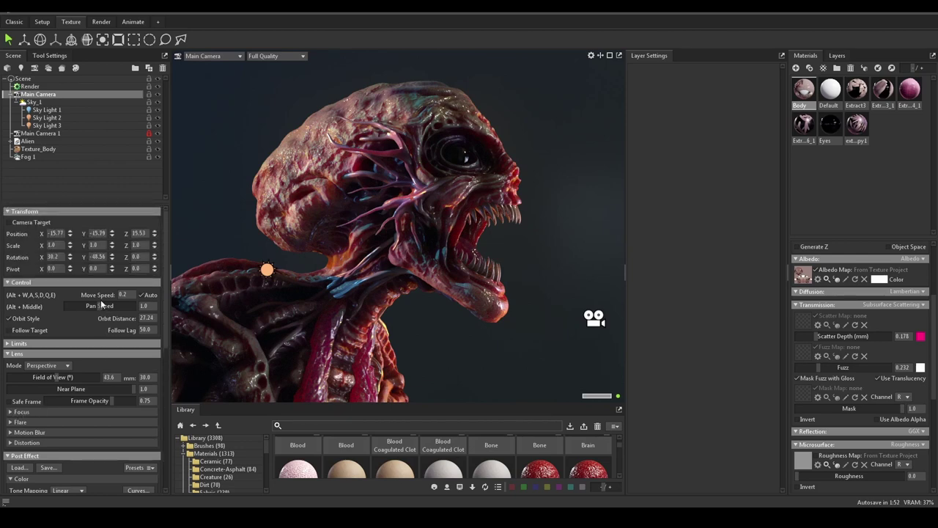
pyautogui.scroll(-2, 76, 305)
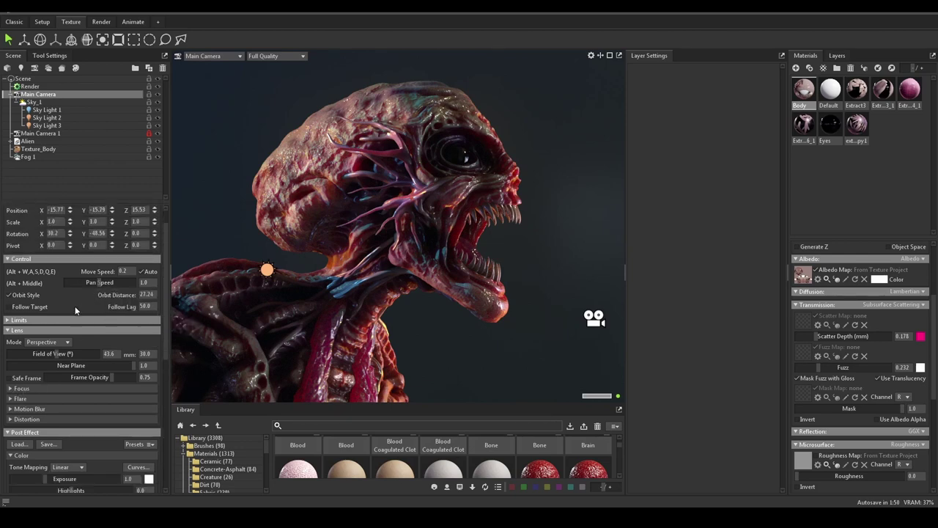
pyautogui.click(9, 299)
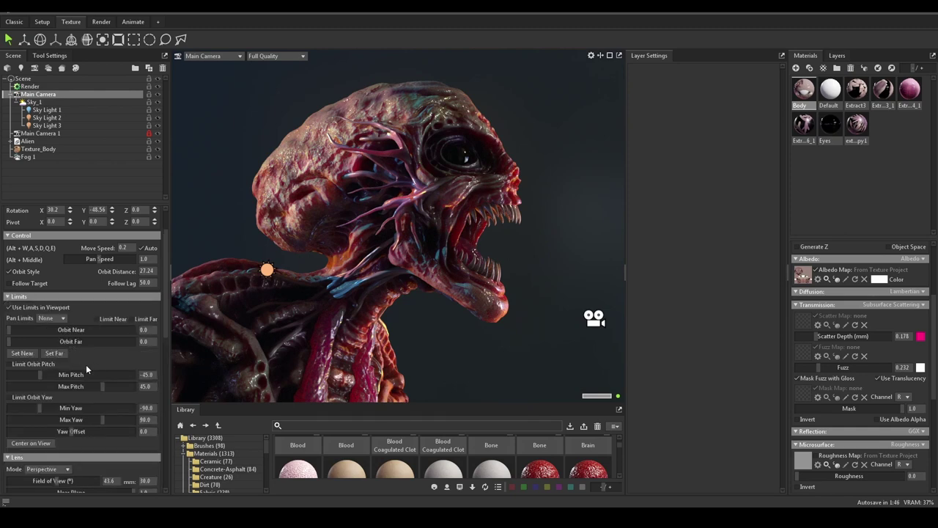
pyautogui.scroll(-2, 86, 364)
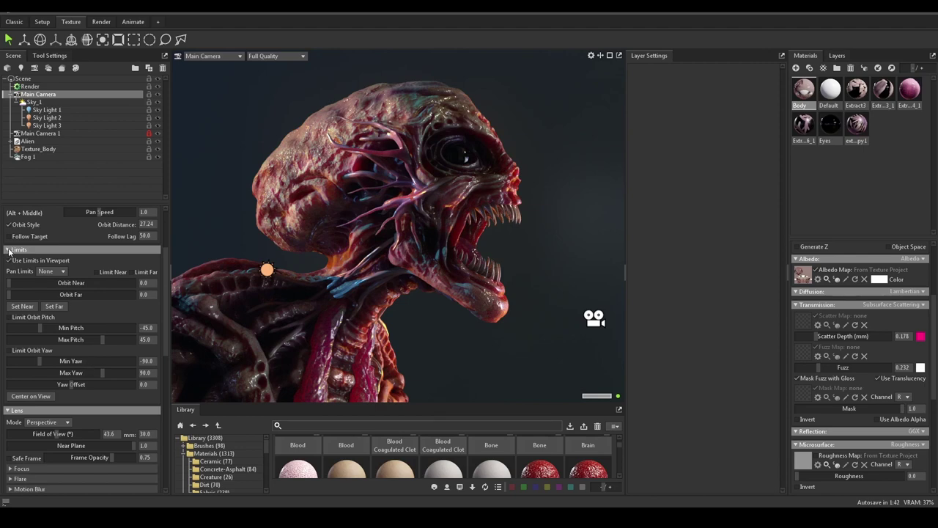
pyautogui.click(8, 250)
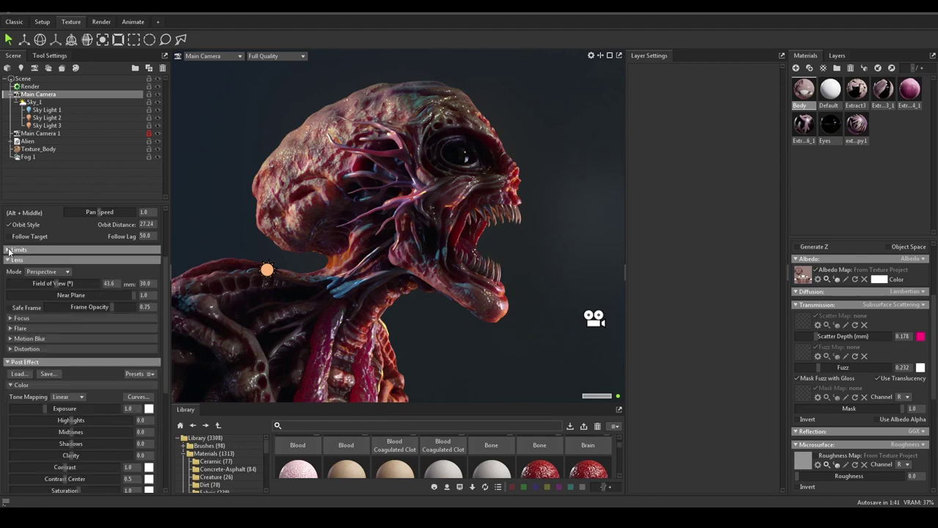
pyautogui.click(10, 311)
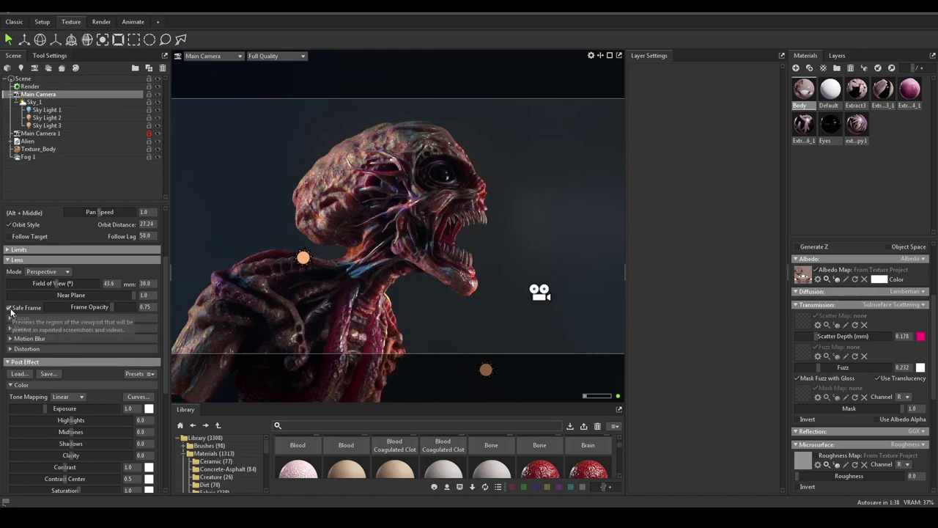
# Review the Main Camera's post effect settings and the Render object's image and video output settings
pyautogui.scroll(-4, 75, 319)
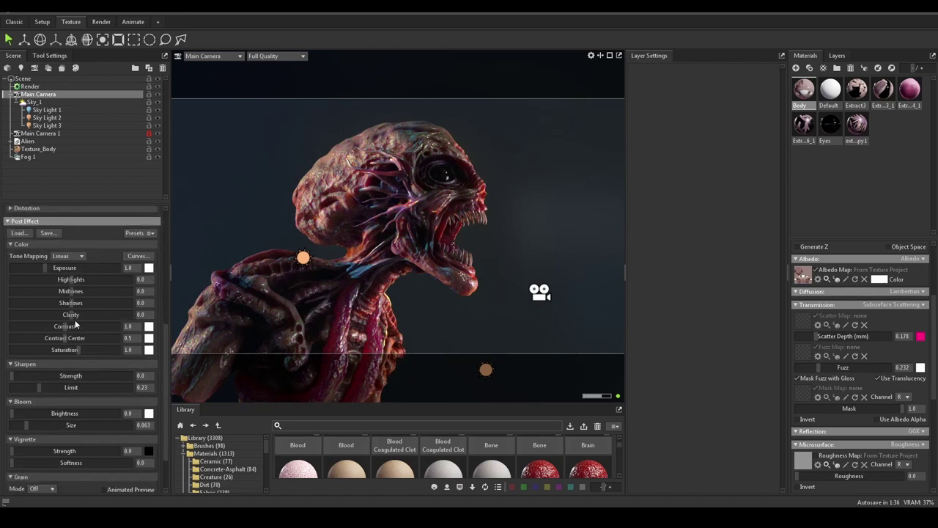
pyautogui.scroll(6, 81, 357)
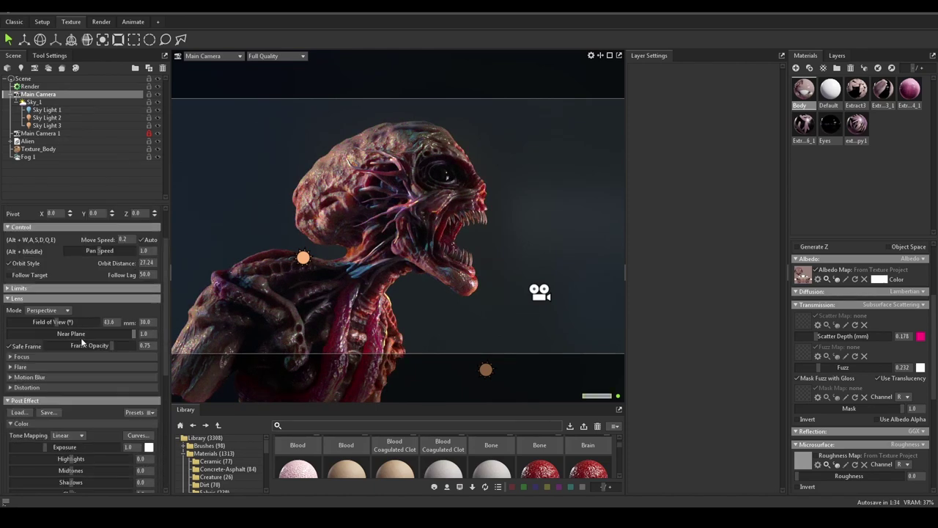
pyautogui.click(29, 87)
pyautogui.scroll(-8, 75, 379)
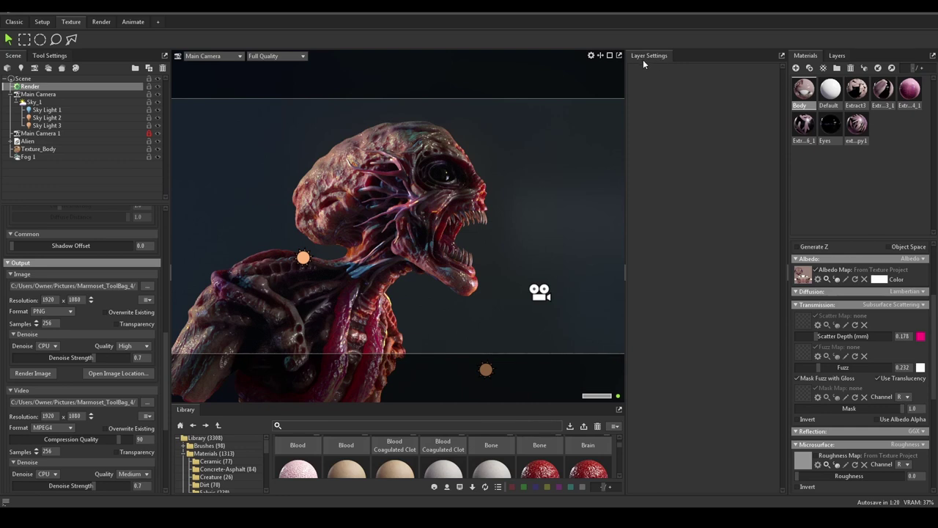
# Widen the viewport by narrowing the scene column and reframe the creature slightly within the safe frame
pyautogui.moveTo(168, 88); pyautogui.dragTo(123, 87)
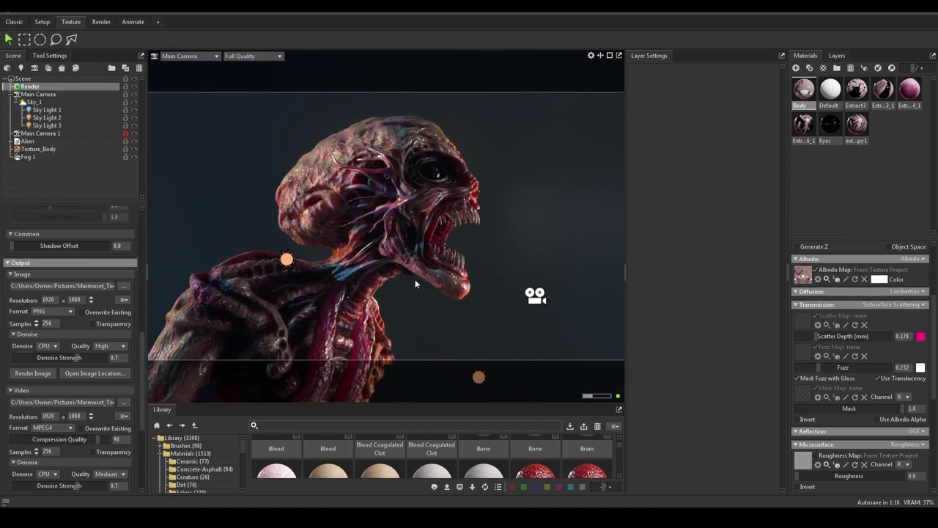
pyautogui.moveTo(496, 218)
pyautogui.mouseDown()
pyautogui.moveTo(508, 222)
pyautogui.moveTo(503, 200)
pyautogui.moveTo(490, 209)
pyautogui.mouseUp()
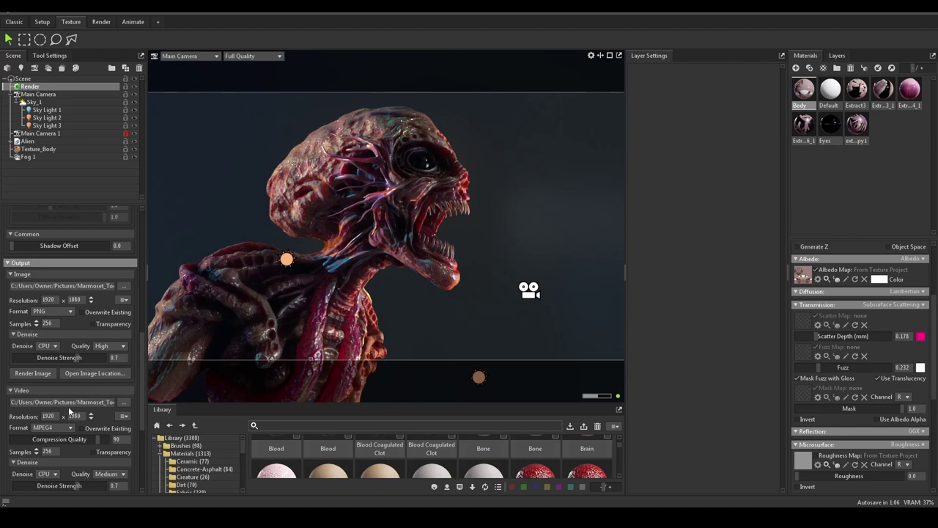
# Set the Main Camera's depth of field to Ray Traced in its lens focus settings
pyautogui.click(38, 94)
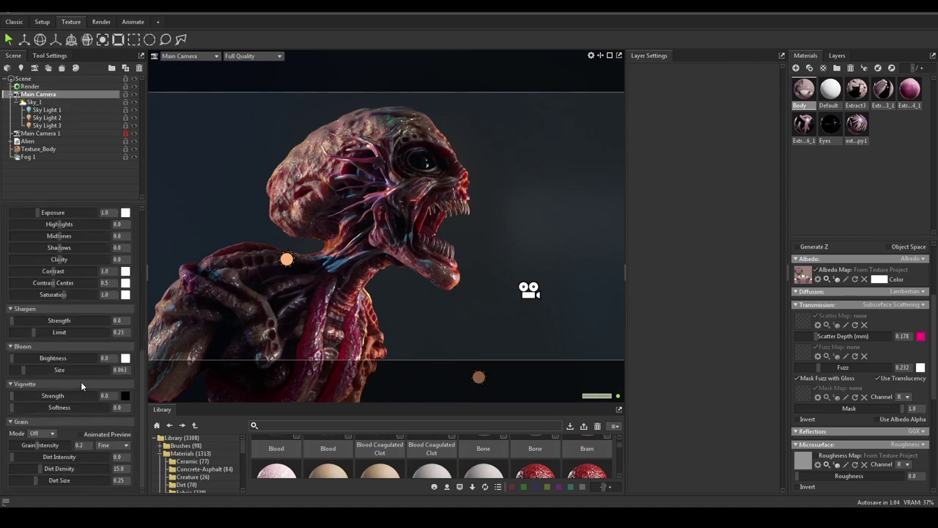
pyautogui.scroll(8, 81, 381)
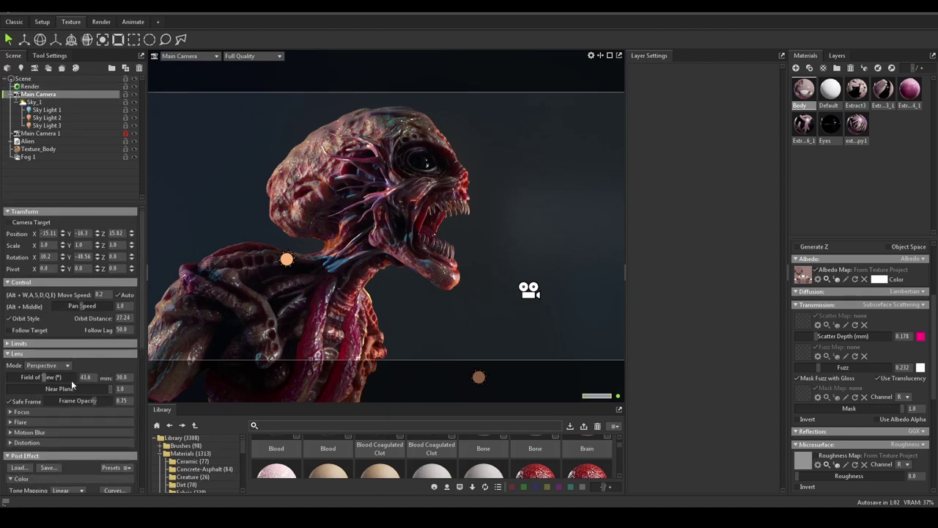
pyautogui.scroll(-1, 74, 378)
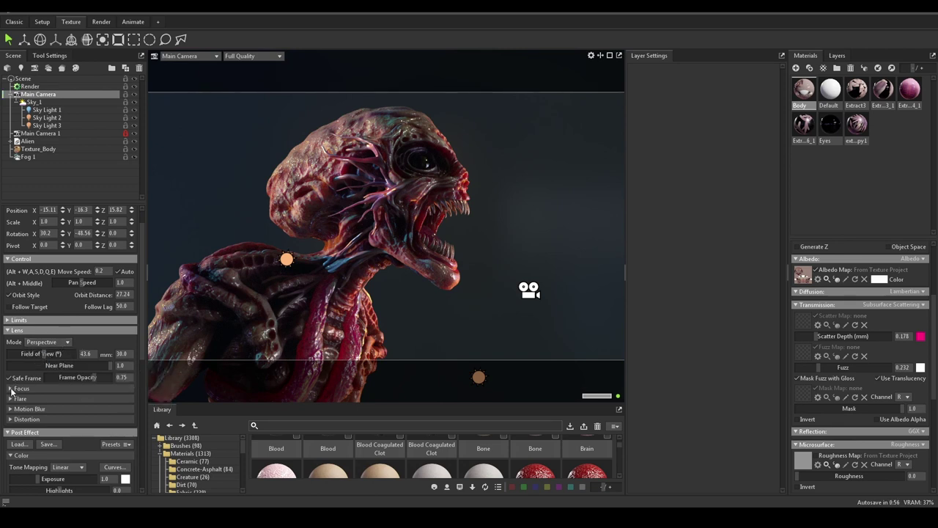
pyautogui.click(11, 389)
pyautogui.scroll(-2, 53, 384)
pyautogui.click(78, 355)
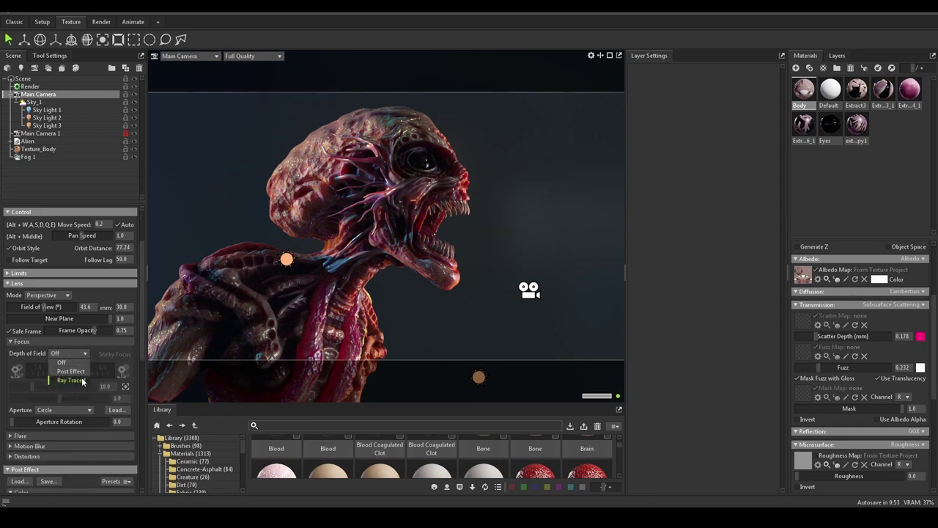
pyautogui.click(83, 381)
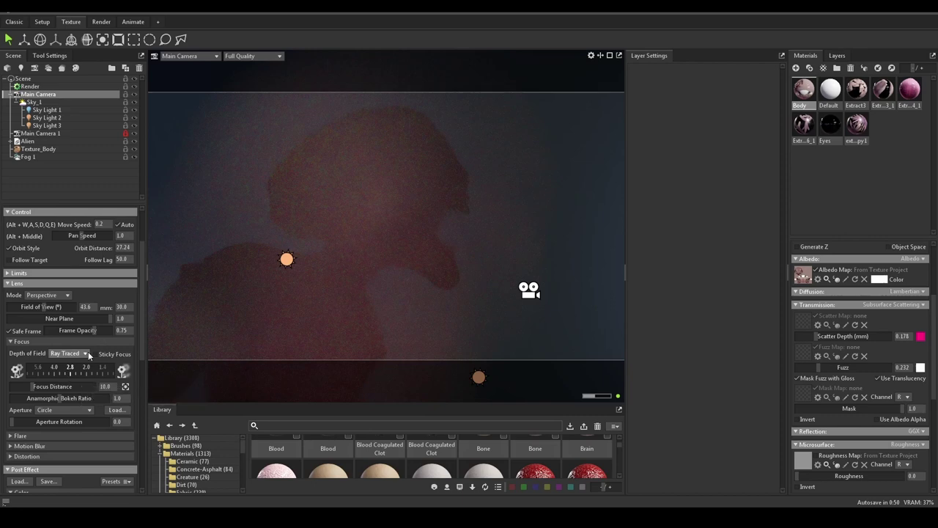
# Focus the camera on the creature's cheek and set the aperture ratio to 45 for a subtle blur
pyautogui.click(386, 188)
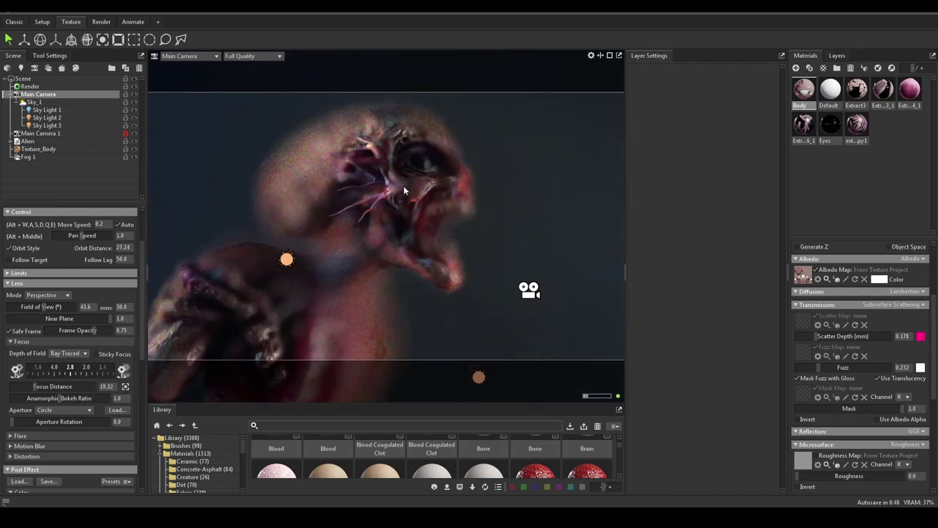
pyautogui.click(408, 193)
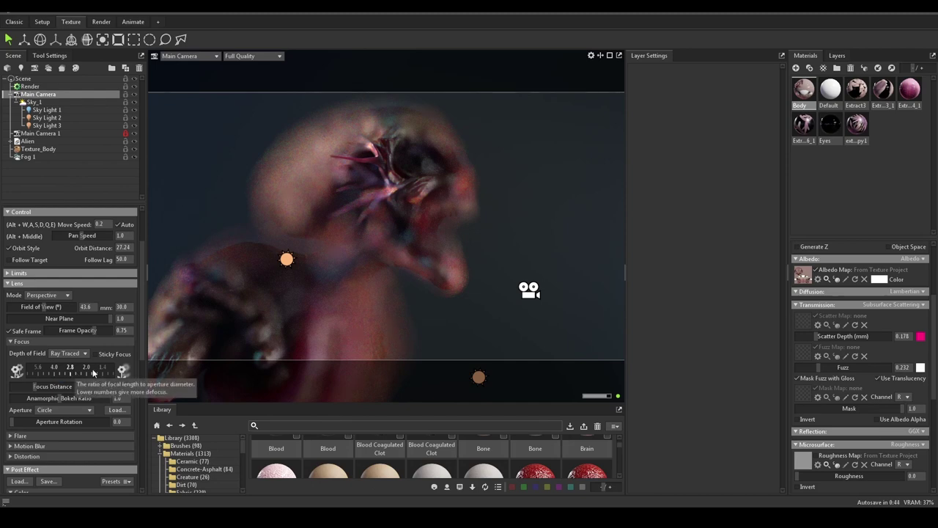
pyautogui.click(93, 373)
pyautogui.moveTo(94, 373)
pyautogui.mouseDown()
pyautogui.moveTo(111, 372)
pyautogui.moveTo(93, 374)
pyautogui.mouseUp()
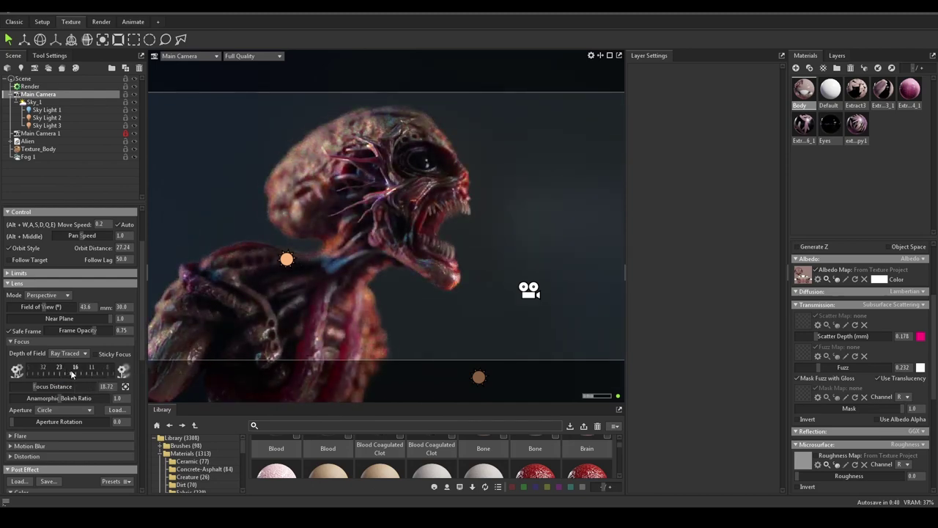
pyautogui.moveTo(94, 374); pyautogui.dragTo(114, 373)
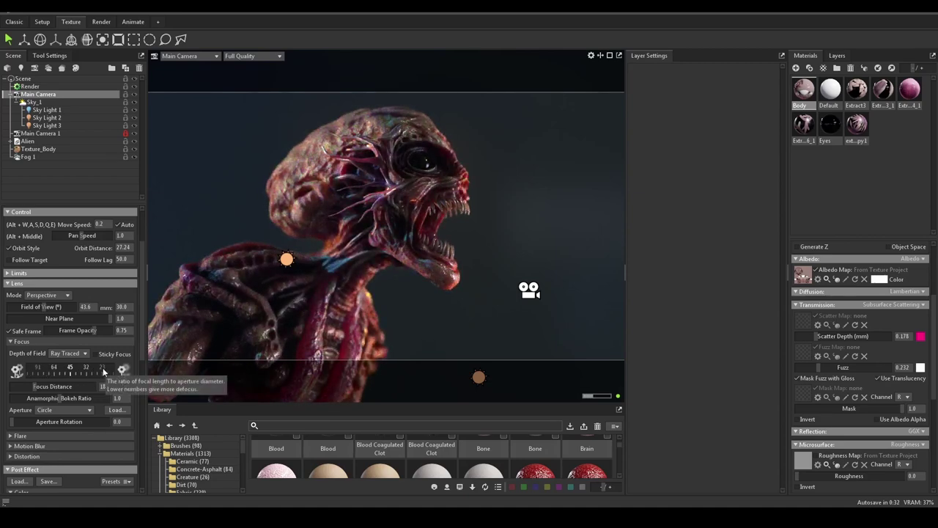
# Compare the view with depth of field off and with Ray Traced depth of field
pyautogui.click(71, 354)
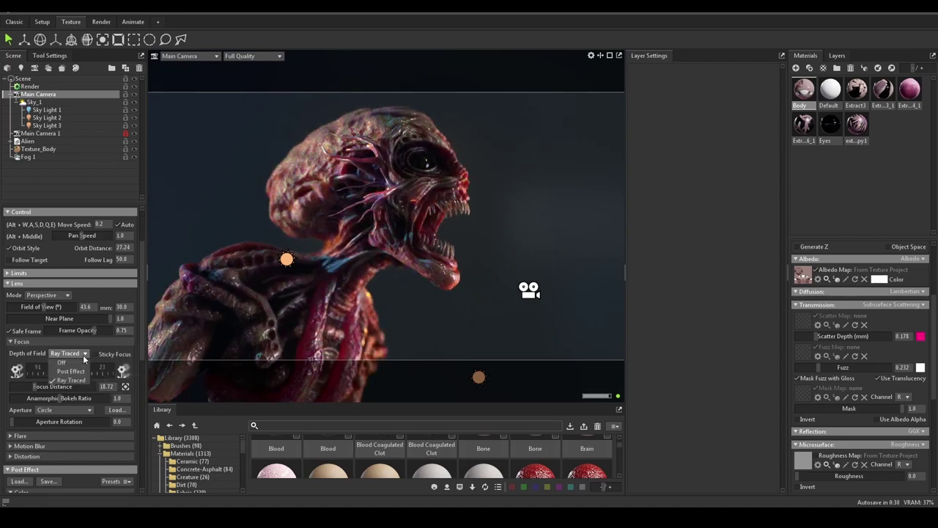
pyautogui.click(72, 364)
pyautogui.click(81, 357)
pyautogui.click(78, 380)
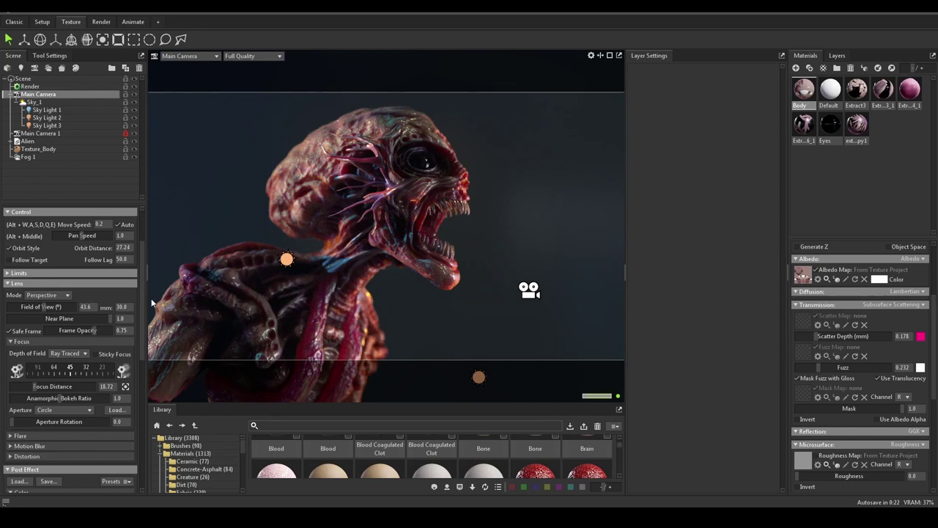
# Raise the Main Camera's lens flare strength to 1.224 and check its distortion settings
pyautogui.moveTo(143, 299); pyautogui.dragTo(143, 343)
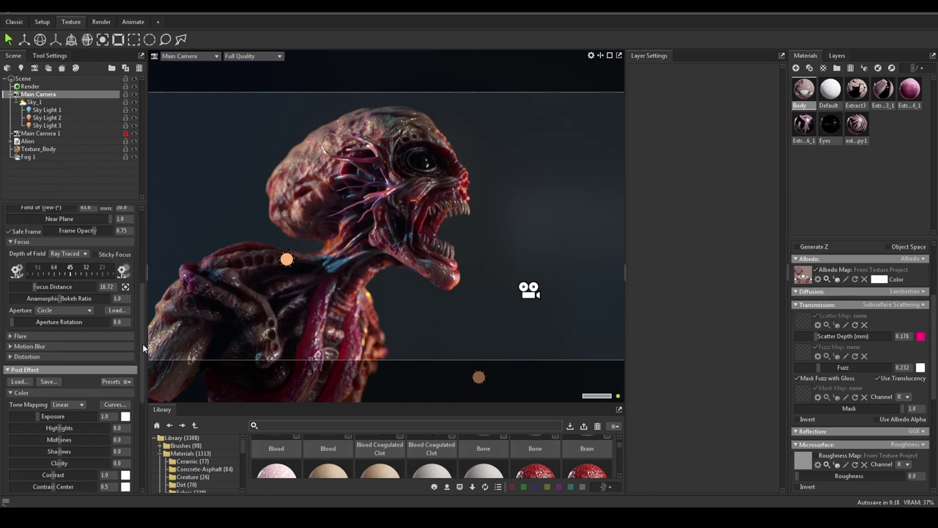
pyautogui.click(10, 335)
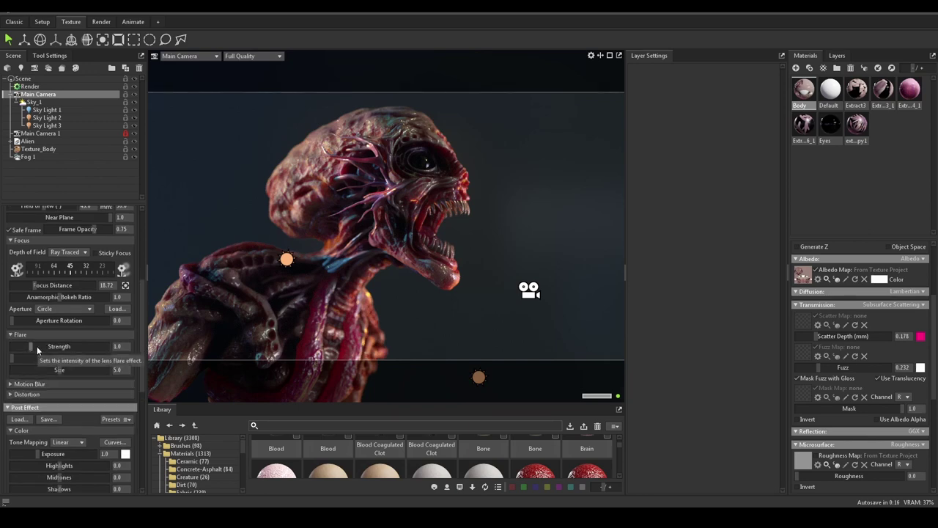
pyautogui.moveTo(36, 346); pyautogui.dragTo(60, 344)
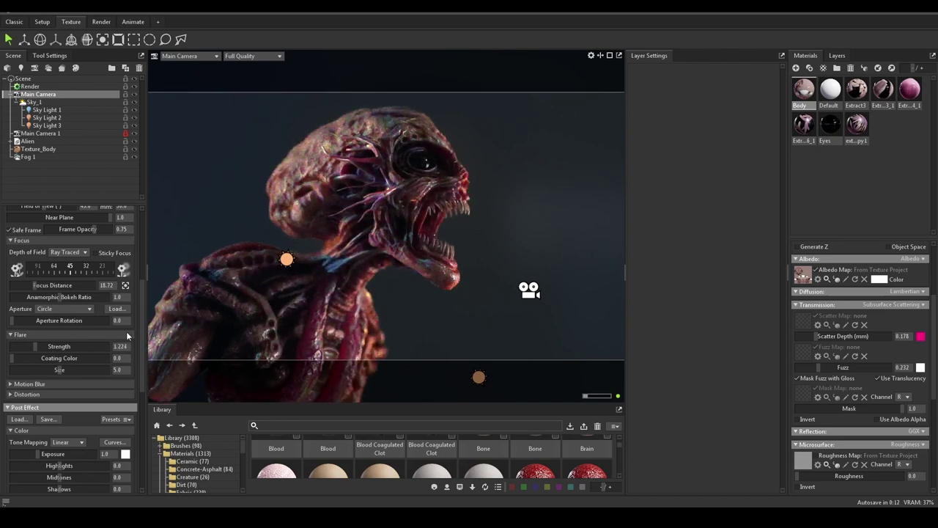
pyautogui.scroll(-3, 143, 330)
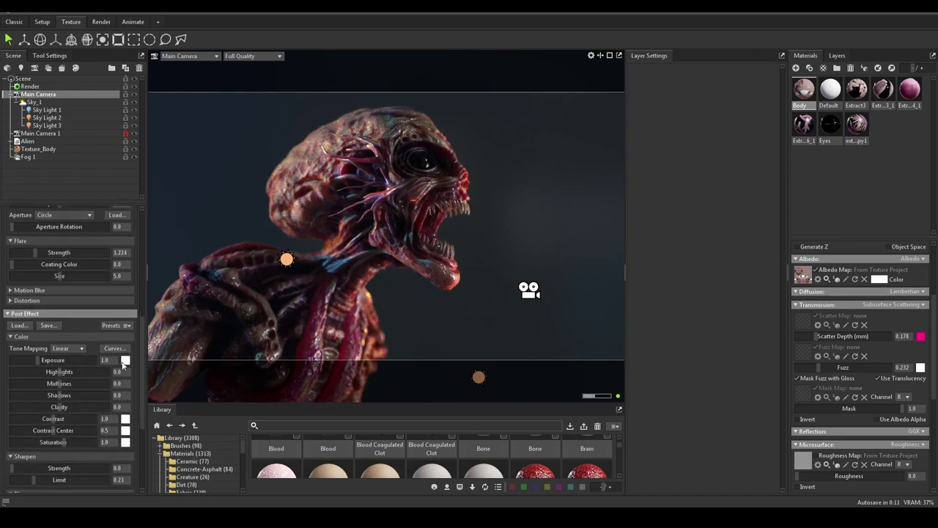
pyautogui.click(11, 242)
pyautogui.click(11, 262)
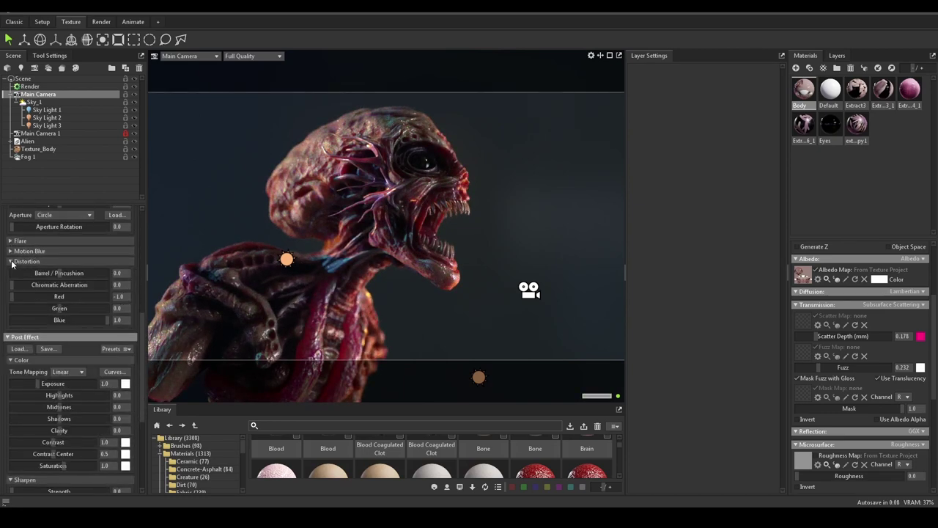
pyautogui.click(11, 261)
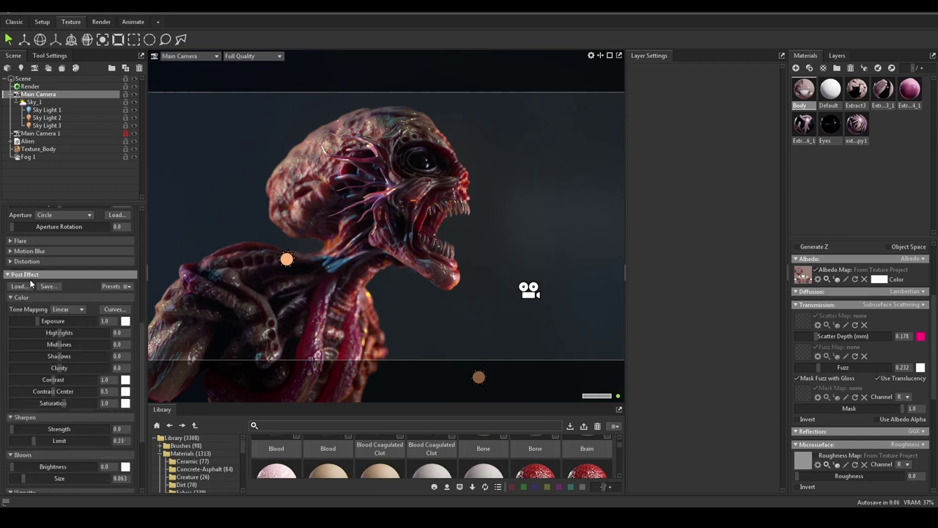
# Try the Reinhard, Hejl, ACES and Linear tone mapping modes on the Main Camera and return to Hejl
pyautogui.click(79, 310)
pyautogui.click(70, 327)
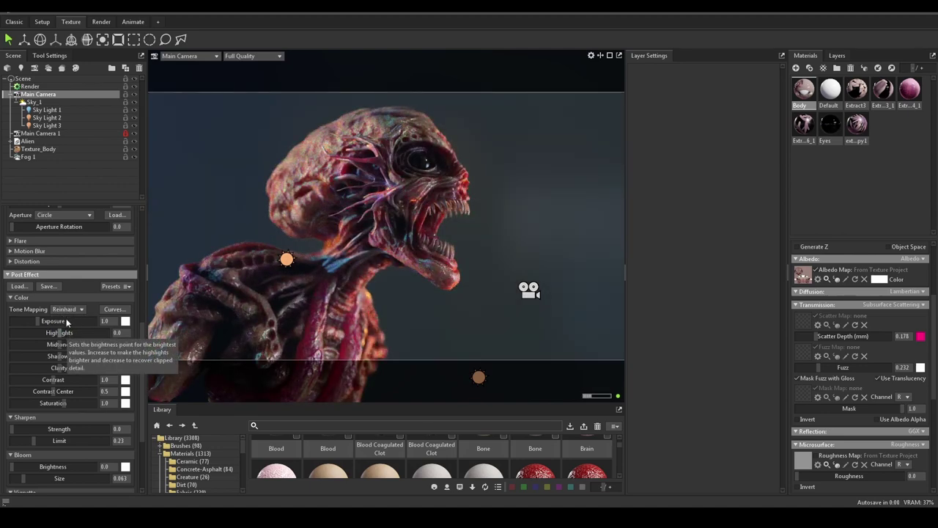
pyautogui.click(67, 309)
pyautogui.click(74, 328)
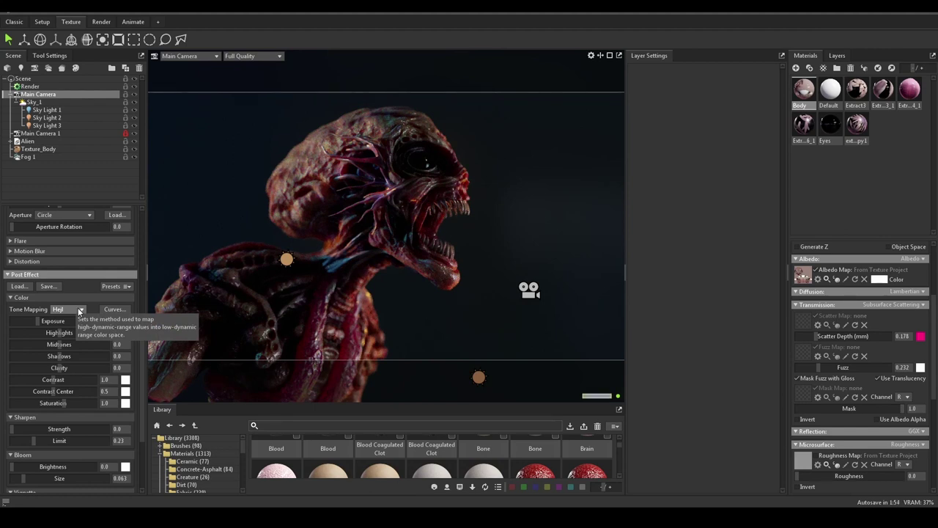
pyautogui.click(79, 310)
pyautogui.click(65, 344)
pyautogui.click(73, 309)
pyautogui.click(70, 327)
pyautogui.click(74, 310)
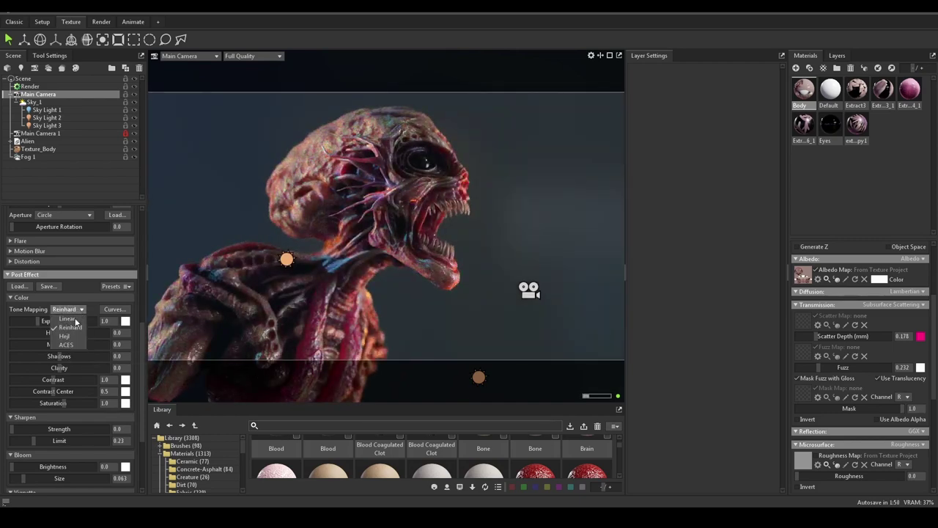
pyautogui.click(67, 318)
pyautogui.click(73, 310)
pyautogui.click(74, 336)
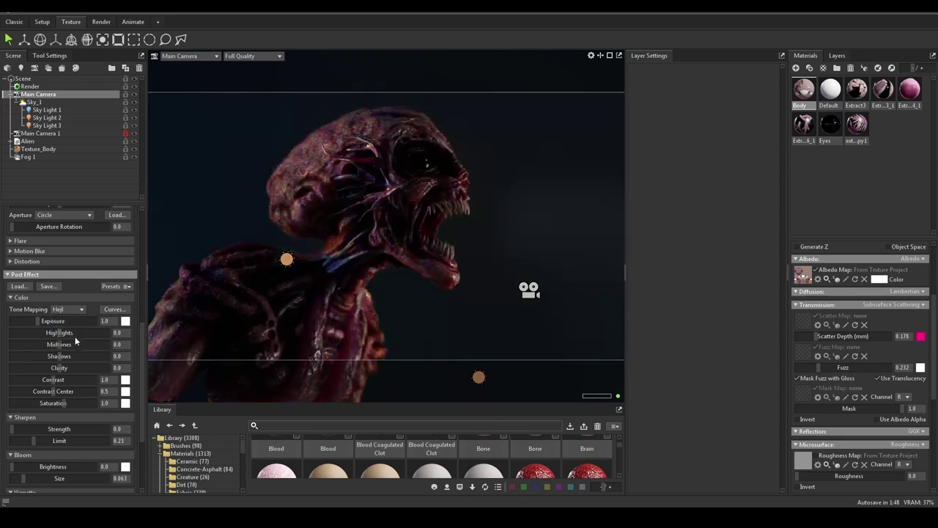
# Try a brightening two-point RGB curve on the camera's color and clear it
pyautogui.click(113, 309)
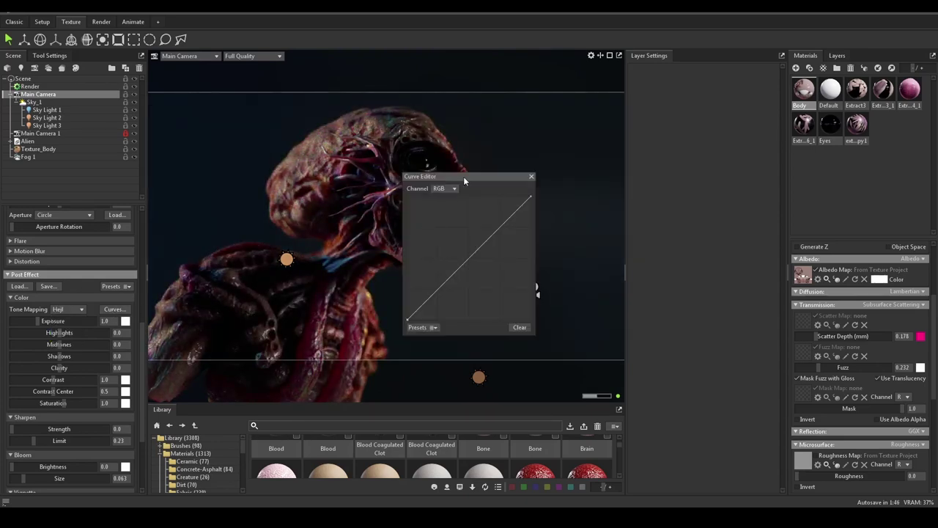
pyautogui.moveTo(464, 180); pyautogui.dragTo(646, 164)
pyautogui.moveTo(657, 206); pyautogui.dragTo(654, 195)
pyautogui.moveTo(600, 248)
pyautogui.mouseDown()
pyautogui.moveTo(599, 262)
pyautogui.moveTo(593, 238)
pyautogui.moveTo(606, 253)
pyautogui.mouseUp()
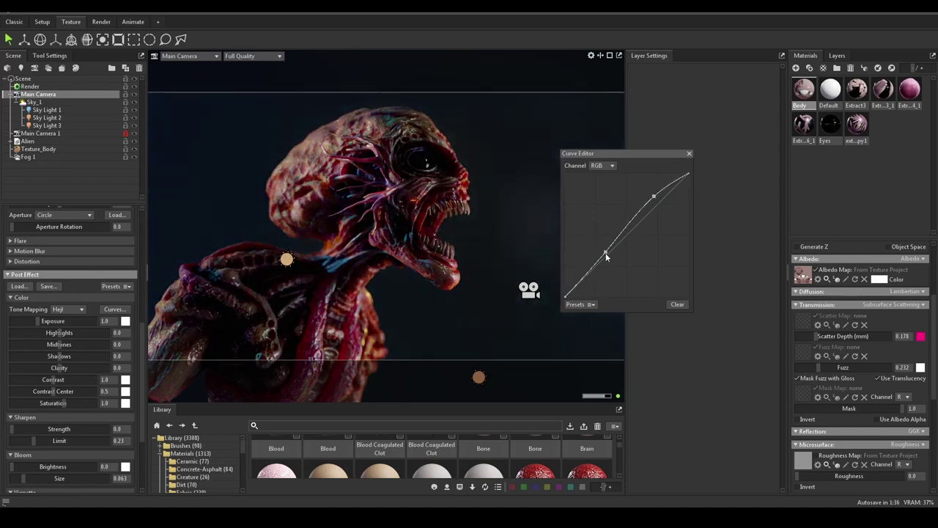
pyautogui.click(675, 305)
pyautogui.click(689, 155)
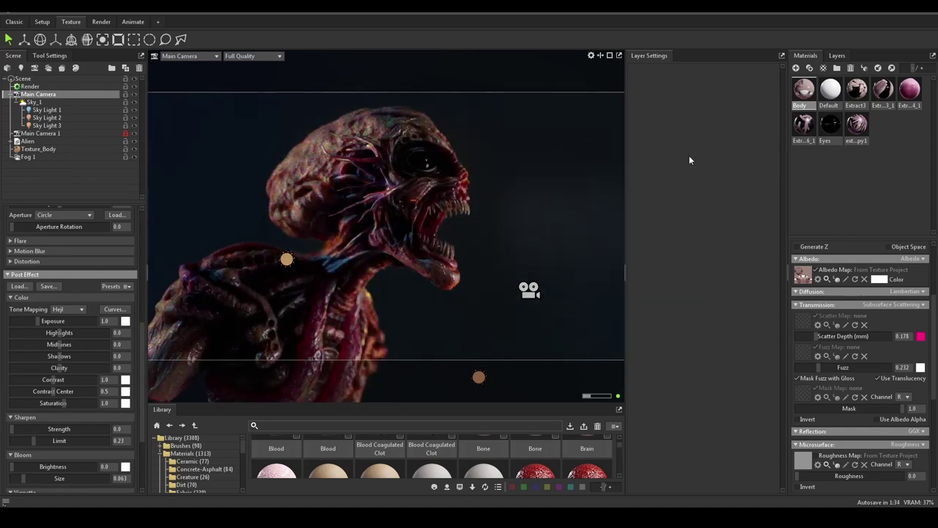
# Set the tone mapping to Reinhard and fine-tune the RGB curve with one shadow point and one highlight point
pyautogui.click(68, 308)
pyautogui.click(66, 331)
pyautogui.click(114, 309)
pyautogui.moveTo(511, 176); pyautogui.dragTo(671, 97)
pyautogui.moveTo(601, 207); pyautogui.dragTo(601, 216)
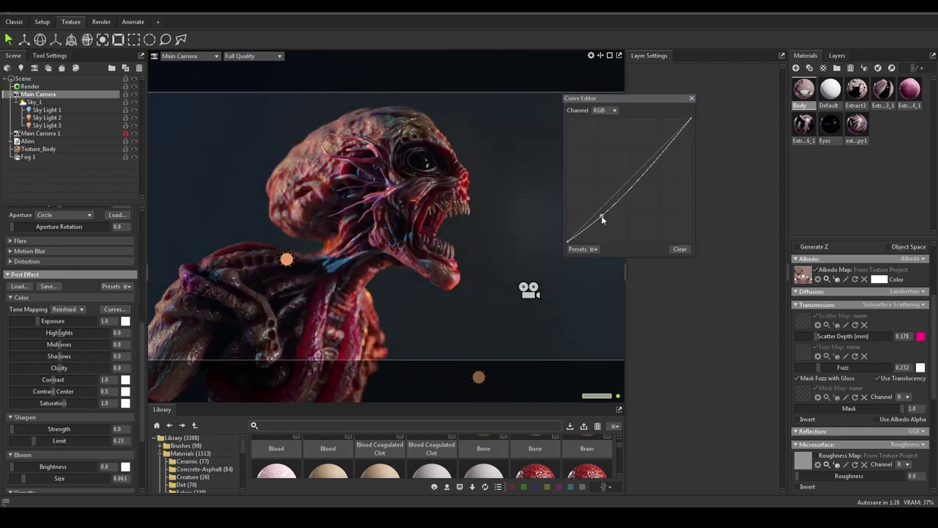
pyautogui.moveTo(656, 161); pyautogui.dragTo(649, 156)
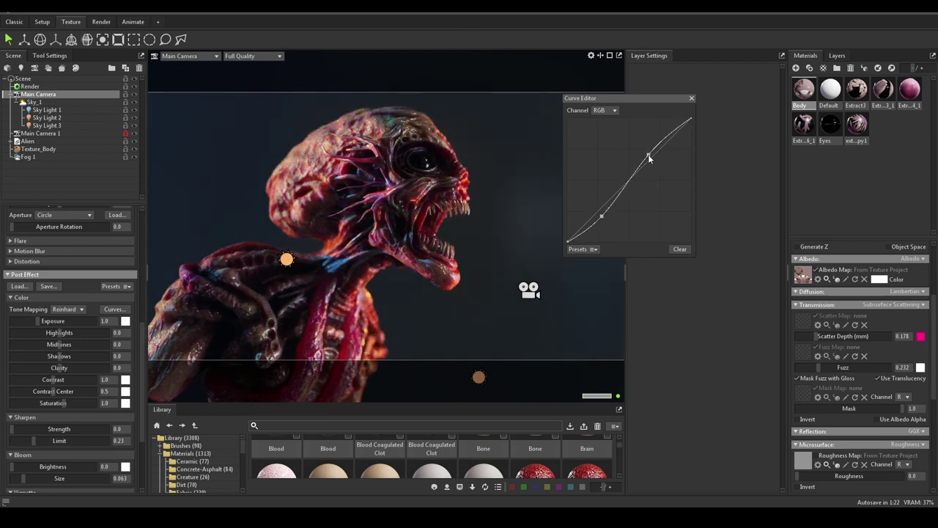
pyautogui.moveTo(598, 214); pyautogui.dragTo(597, 214)
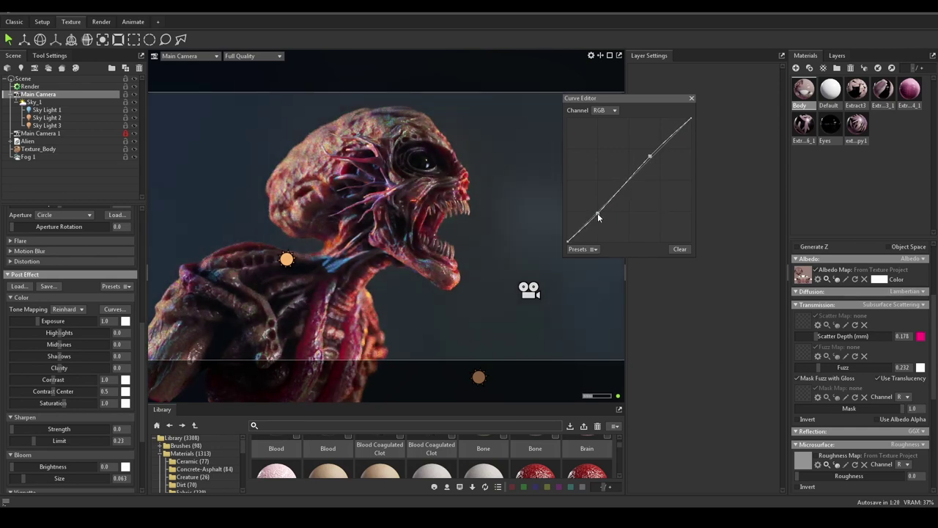
pyautogui.click(691, 99)
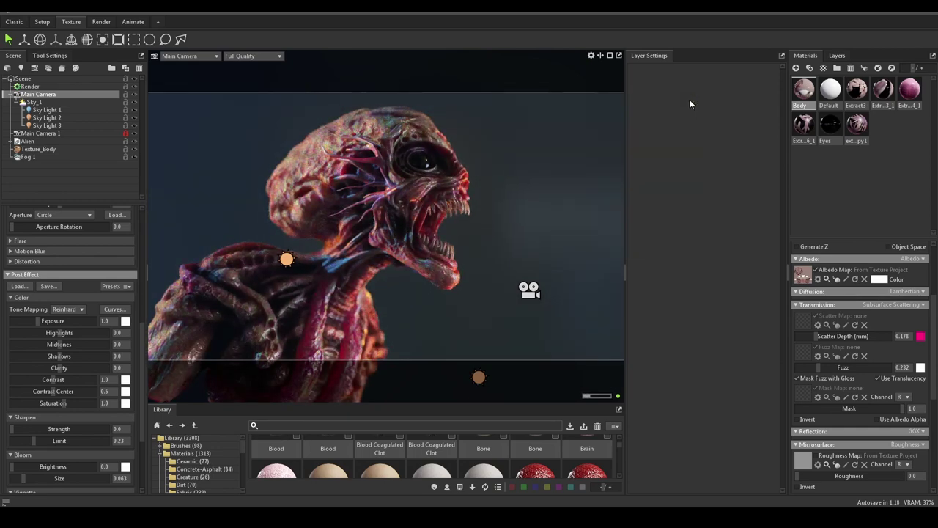
# Lower the backdrop brightness of Sky_1 to 0.024
pyautogui.click(41, 102)
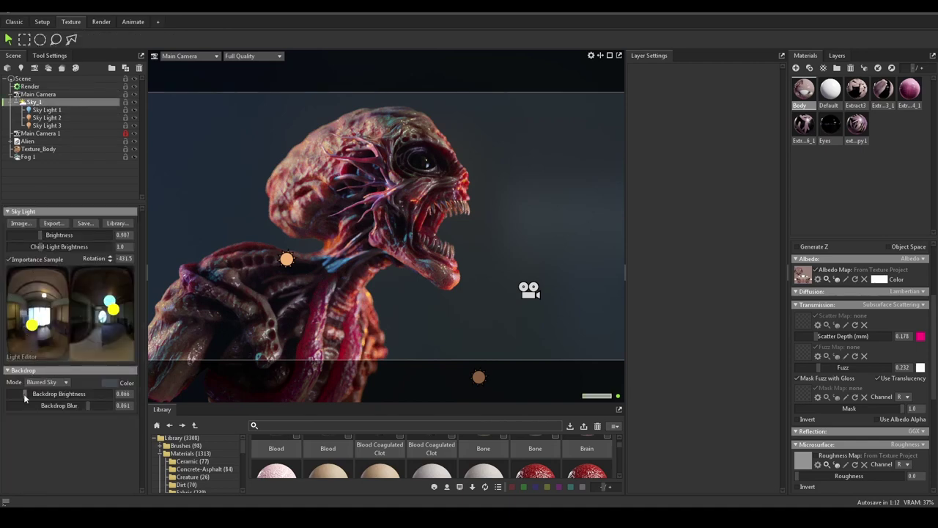
pyautogui.moveTo(24, 395)
pyautogui.mouseDown()
pyautogui.moveTo(36, 394)
pyautogui.moveTo(22, 394)
pyautogui.mouseUp()
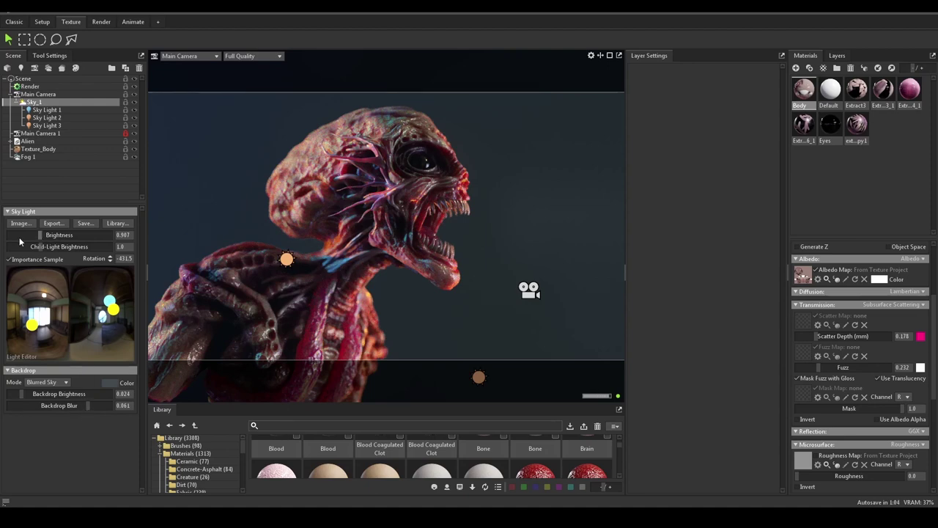
# Try a higher brightness for Sky_1 and undo the change
pyautogui.moveTo(41, 236); pyautogui.dragTo(41, 235)
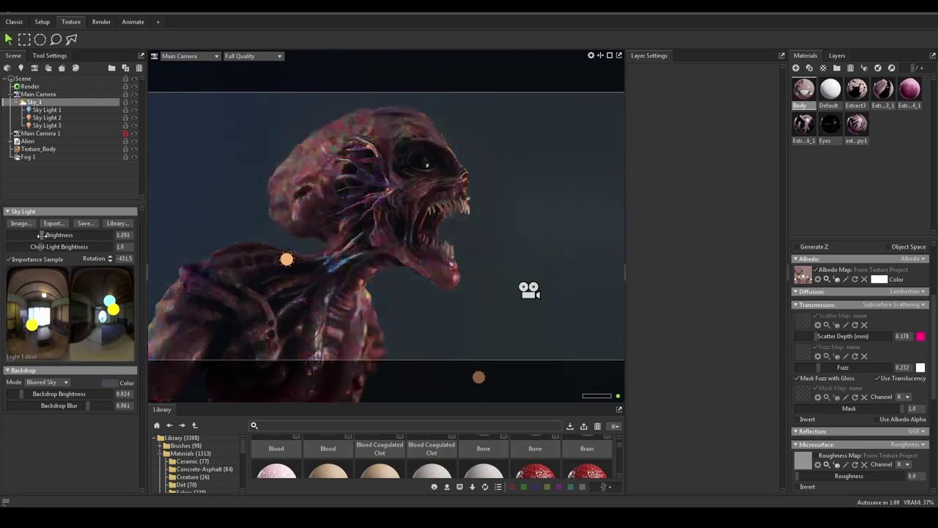
pyautogui.hotkey('ctrl', 'z')
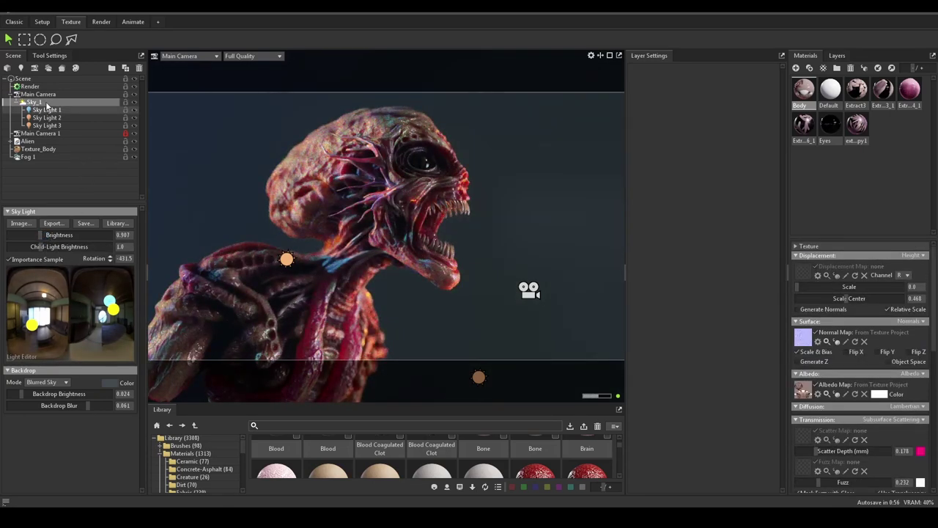
# Set the Main Camera's highlights to 0.327, midtones to 0.408, shadows to -0.194 and clarity to -0.112
pyautogui.click(38, 94)
pyautogui.scroll(-6, 83, 351)
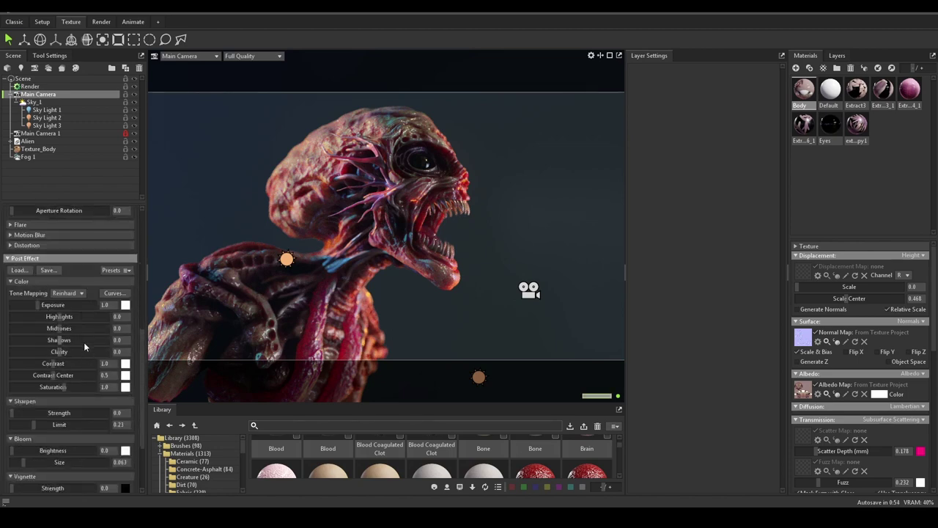
pyautogui.moveTo(60, 316); pyautogui.dragTo(50, 337)
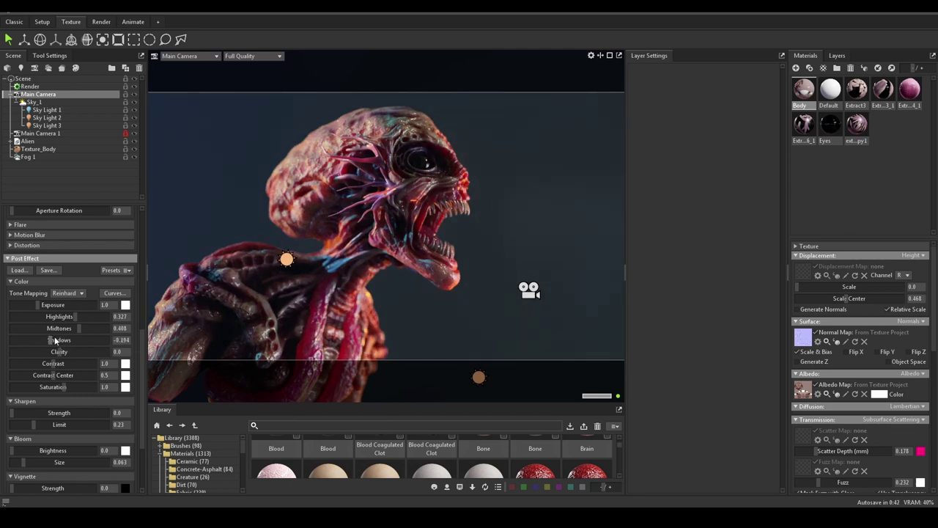
pyautogui.moveTo(61, 351)
pyautogui.mouseDown()
pyautogui.moveTo(95, 352)
pyautogui.moveTo(10, 341)
pyautogui.moveTo(50, 341)
pyautogui.mouseUp()
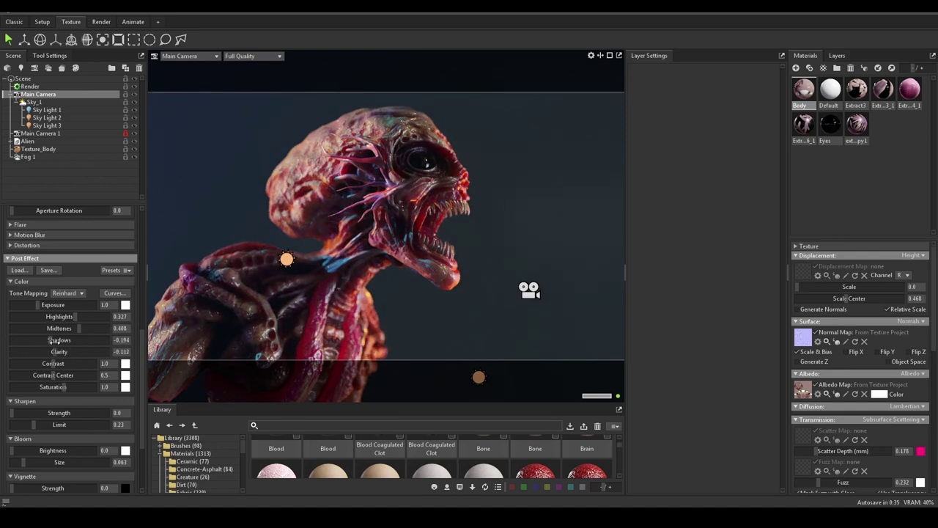
# Try the Burnt, BW High Contrast, BW Low Contrast and Cool Desaturated post effect presets on the Main Camera
pyautogui.click(126, 270)
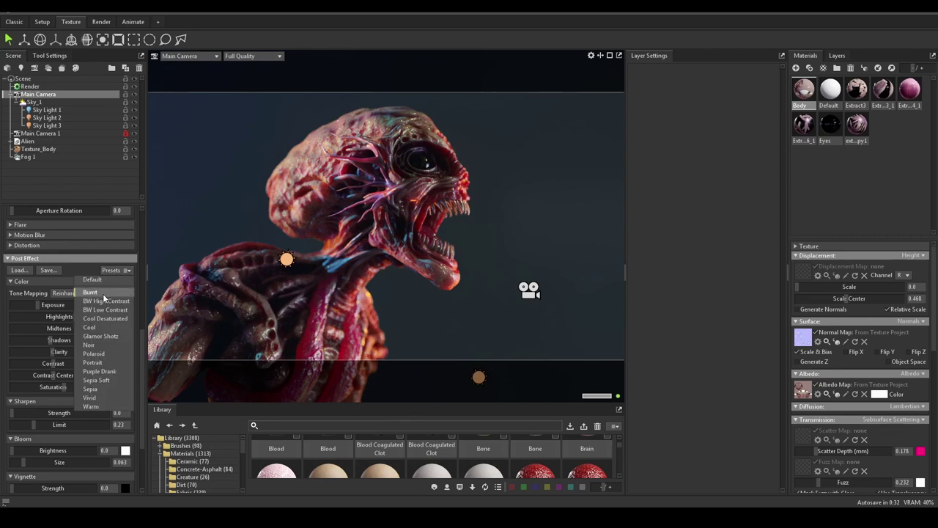
pyautogui.click(102, 293)
pyautogui.click(117, 273)
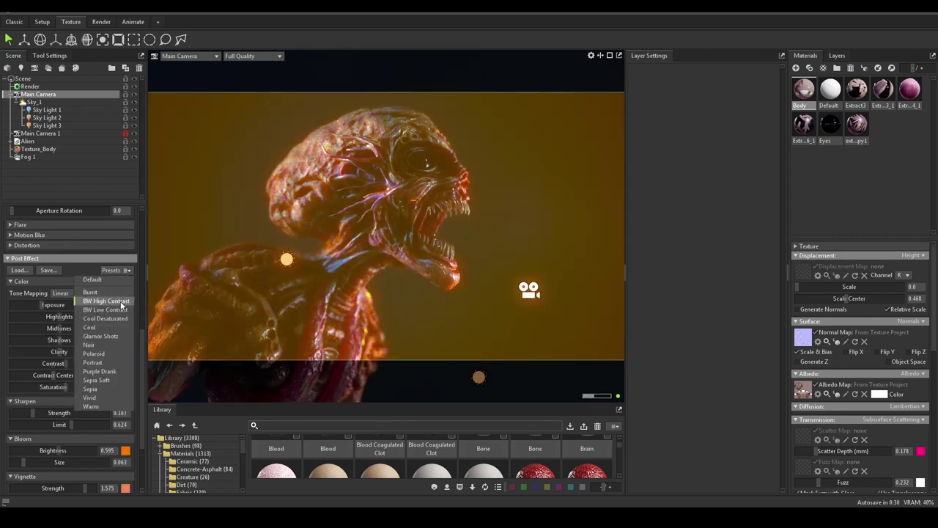
pyautogui.click(107, 301)
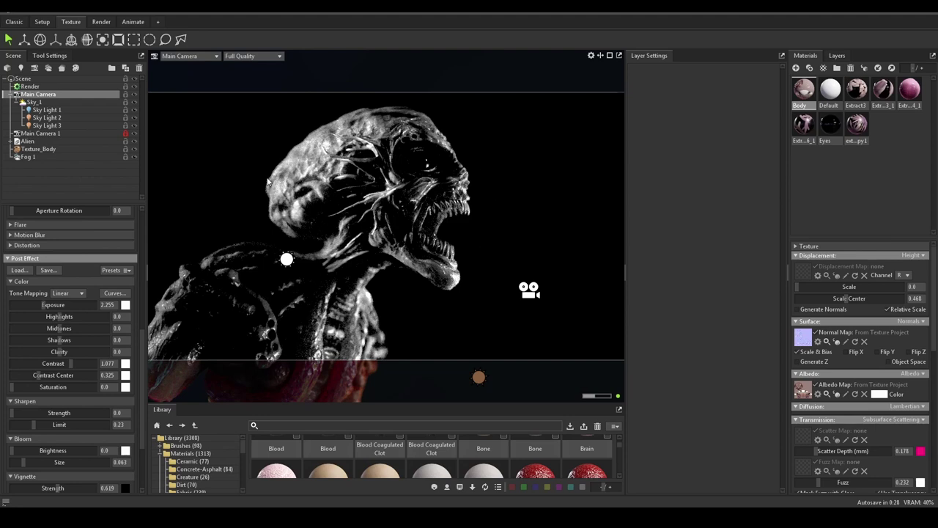
pyautogui.click(120, 273)
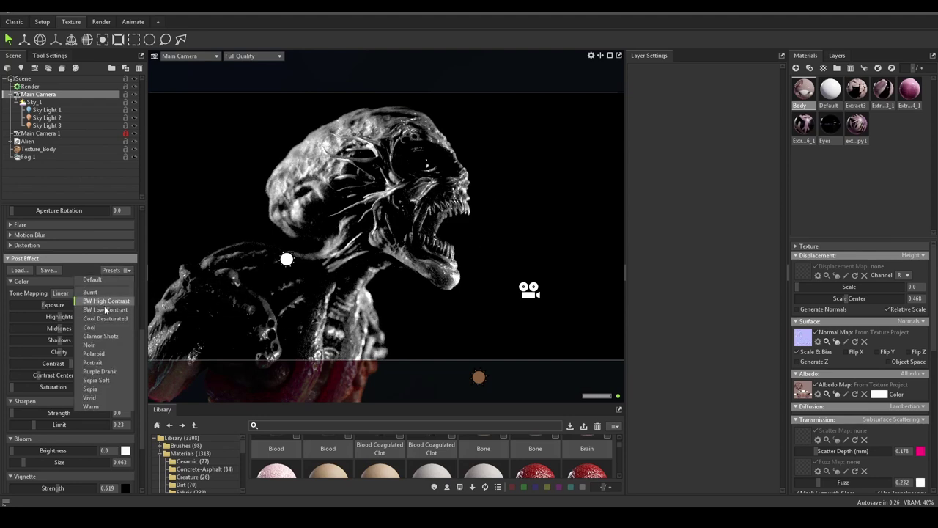
pyautogui.click(106, 310)
pyautogui.click(117, 272)
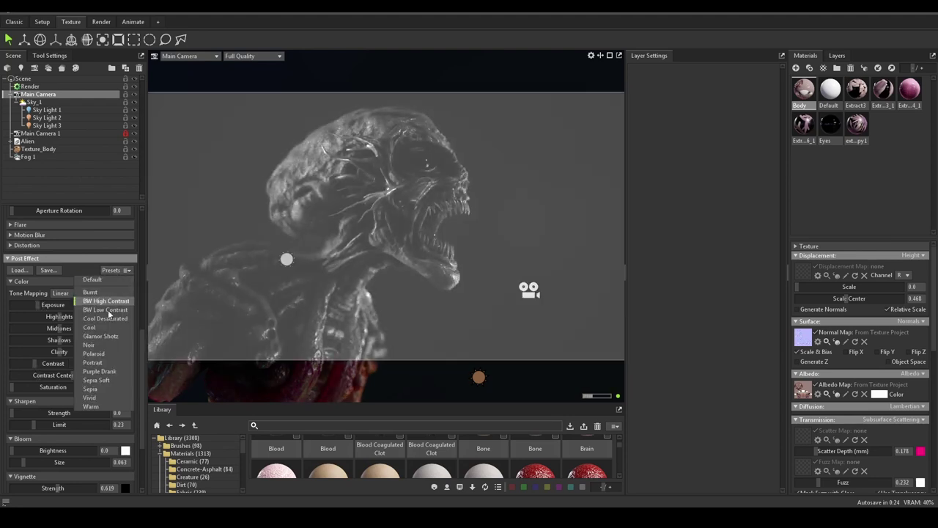
pyautogui.click(110, 319)
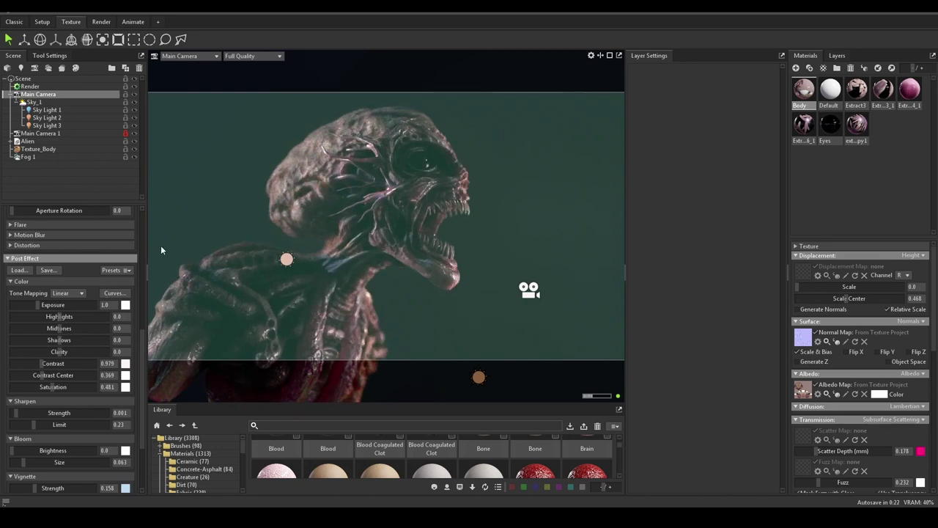
# Try the Cool and Noir post effect presets, raising the exposure under Noir
pyautogui.click(117, 270)
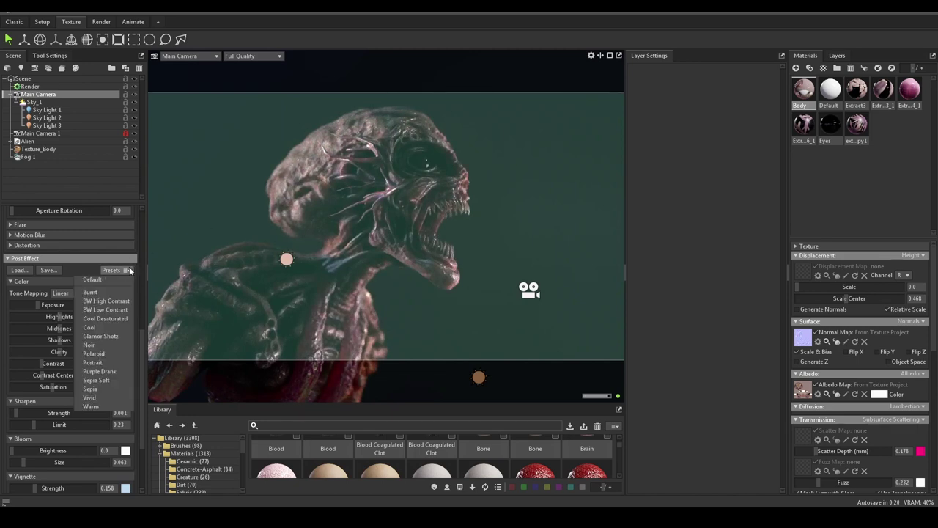
pyautogui.click(104, 330)
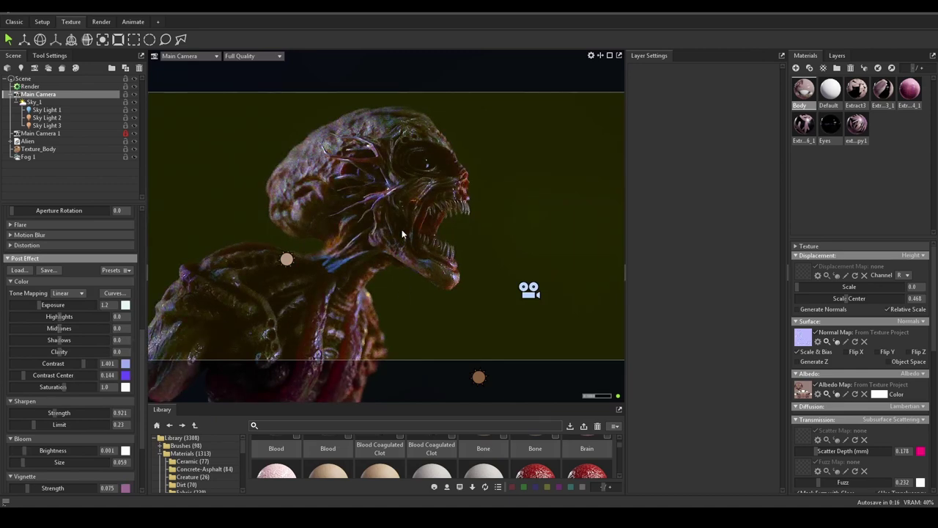
pyautogui.click(127, 270)
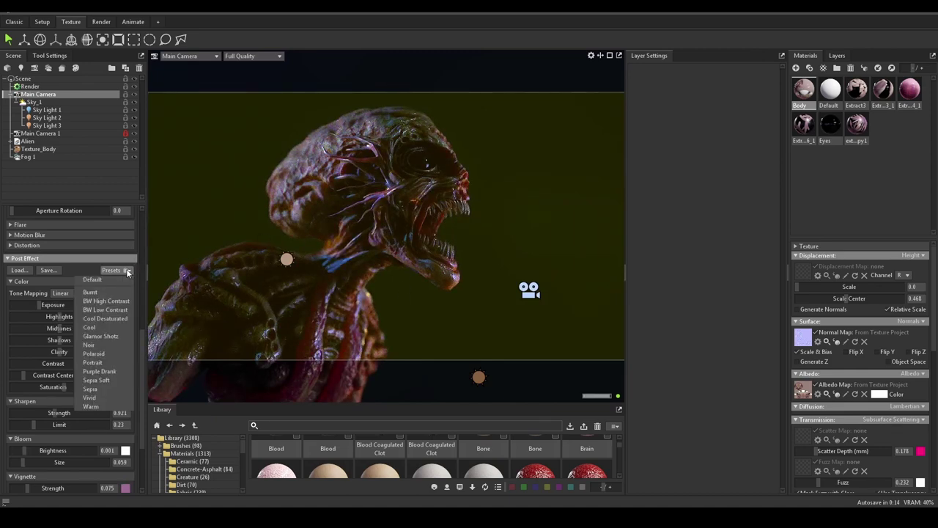
pyautogui.click(106, 345)
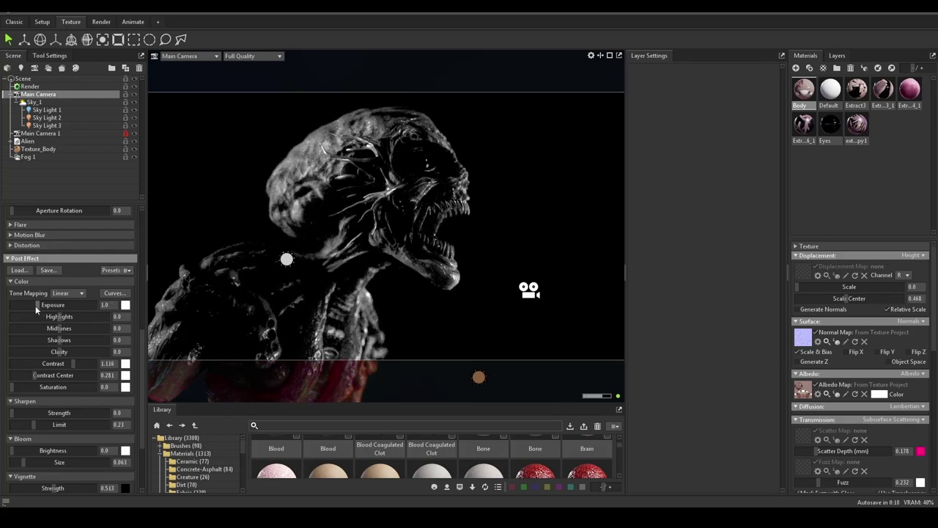
pyautogui.moveTo(36, 304); pyautogui.dragTo(49, 304)
# Try the Polaroid, Portrait and Purple Drank post effect presets on the Main Camera
pyautogui.click(116, 270)
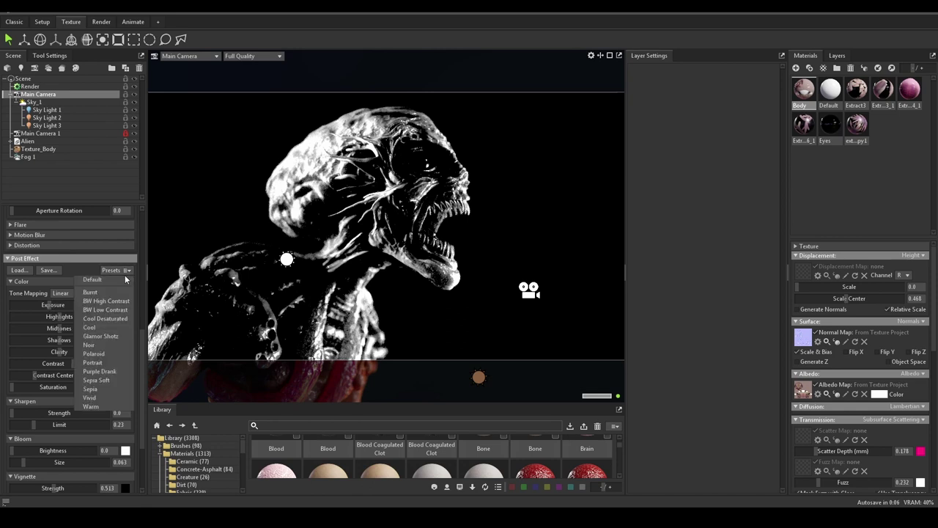
pyautogui.click(109, 355)
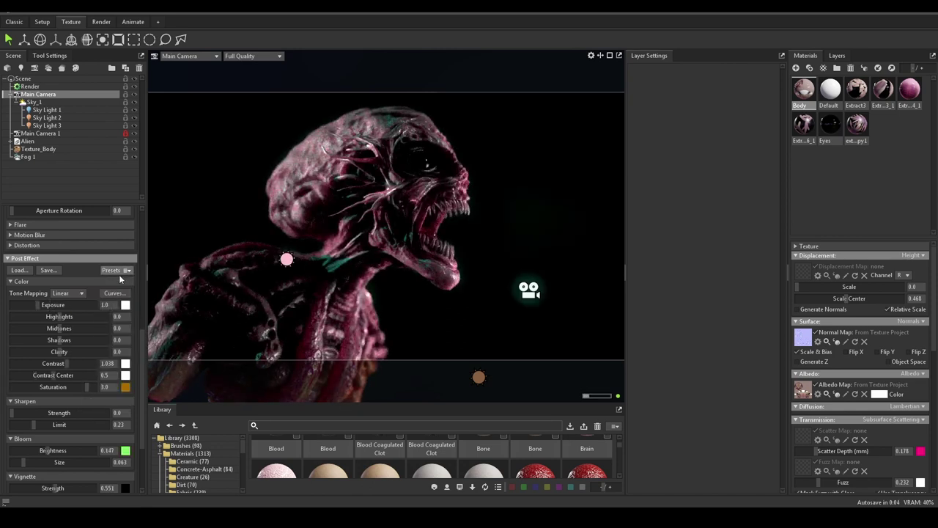
pyautogui.click(119, 273)
pyautogui.click(107, 360)
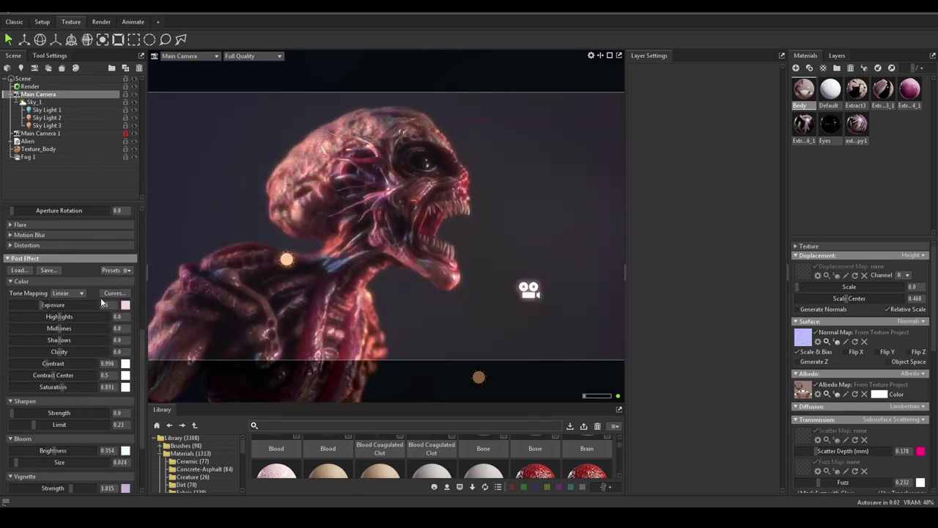
pyautogui.click(118, 271)
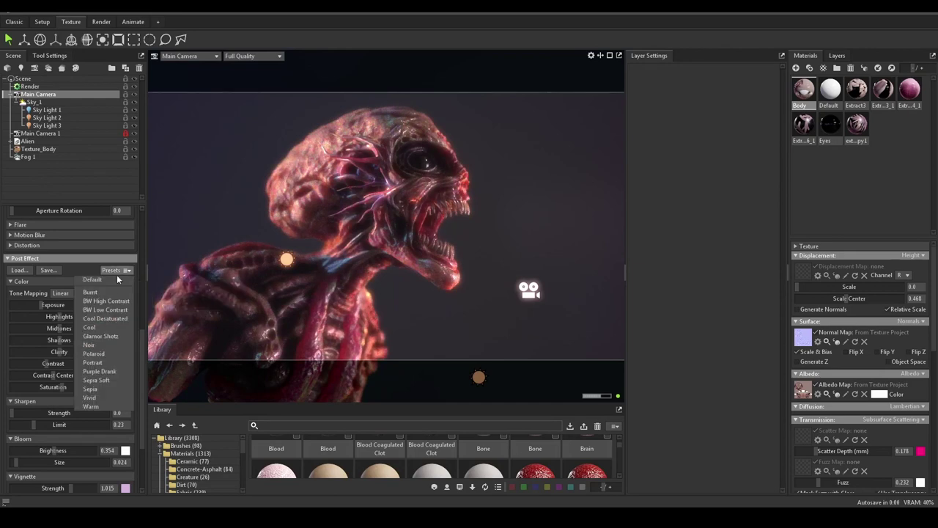
pyautogui.click(107, 371)
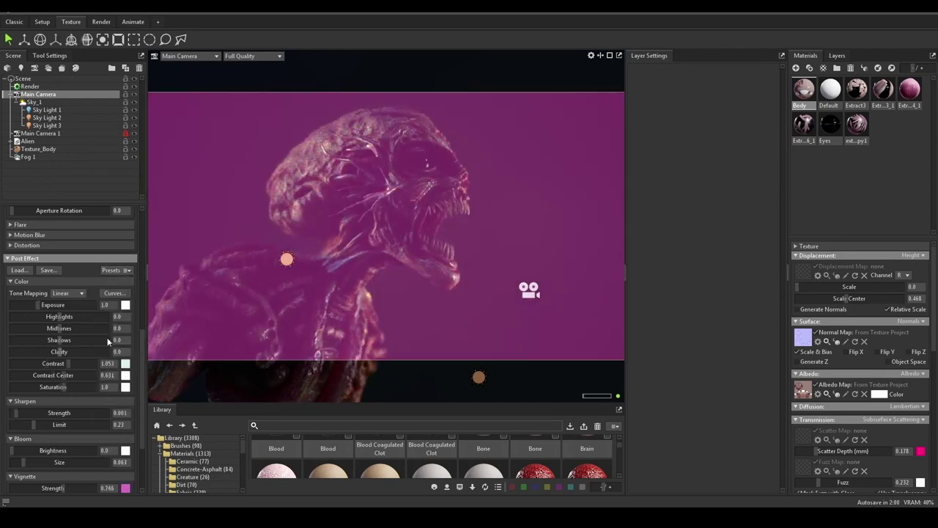
# Try the Sepia, Vivid and Warm post effect presets on the Main Camera
pyautogui.click(122, 275)
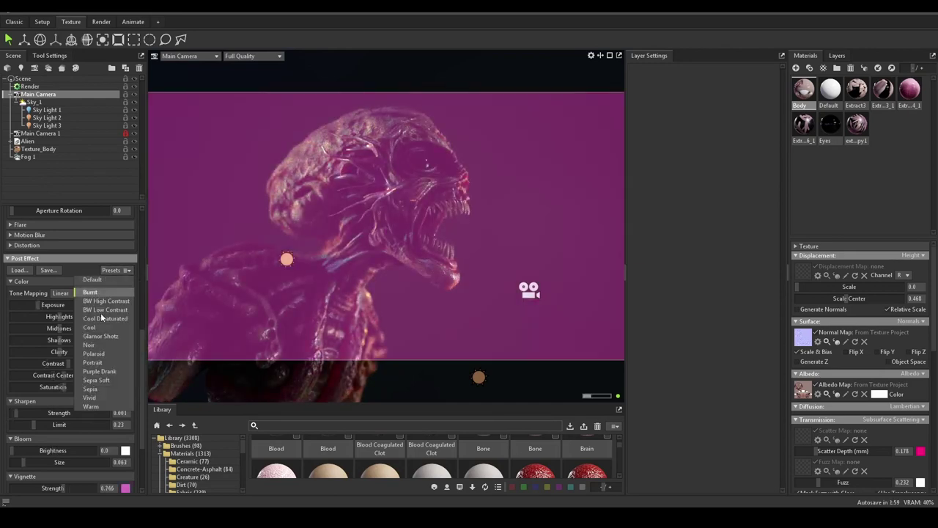
pyautogui.click(128, 270)
pyautogui.click(98, 389)
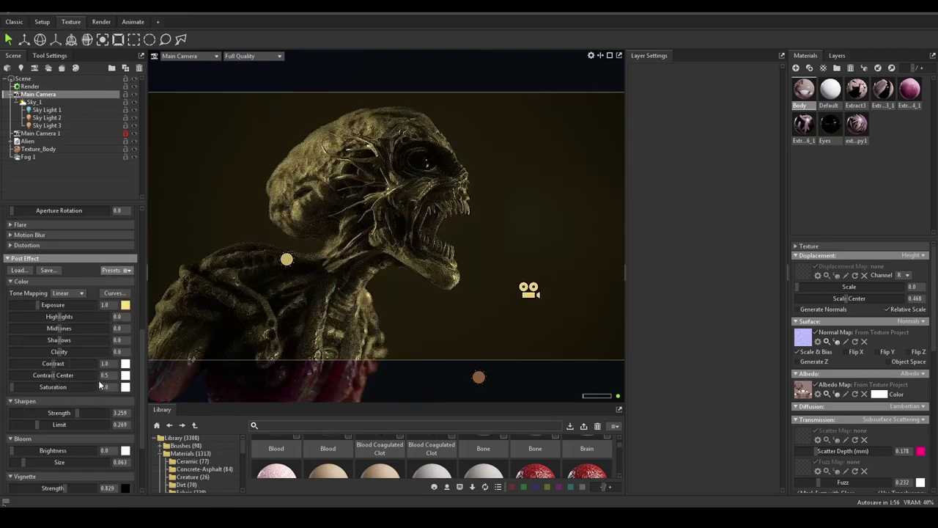
pyautogui.click(117, 271)
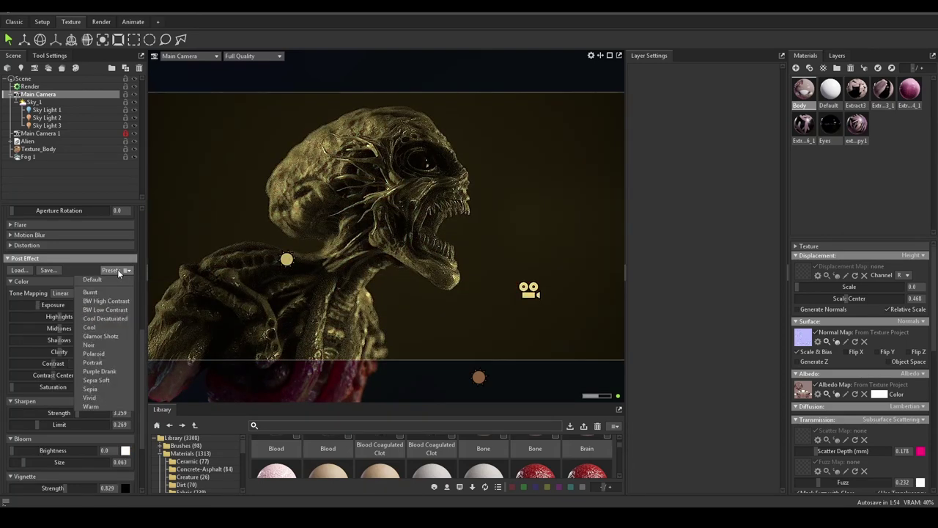
pyautogui.click(104, 396)
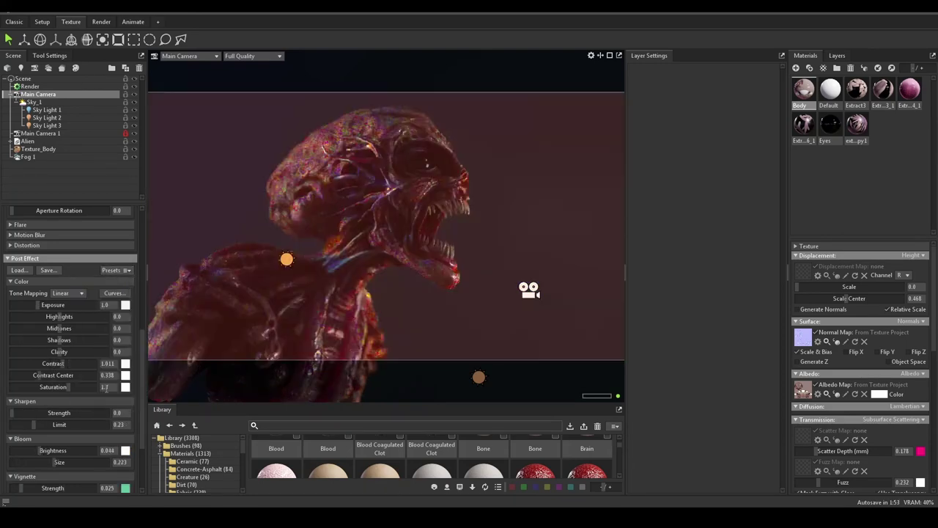
pyautogui.click(114, 273)
pyautogui.click(100, 404)
# Compare the Cool Desaturated preset once more and apply the Cool post effect preset to the Main Camera
pyautogui.click(115, 271)
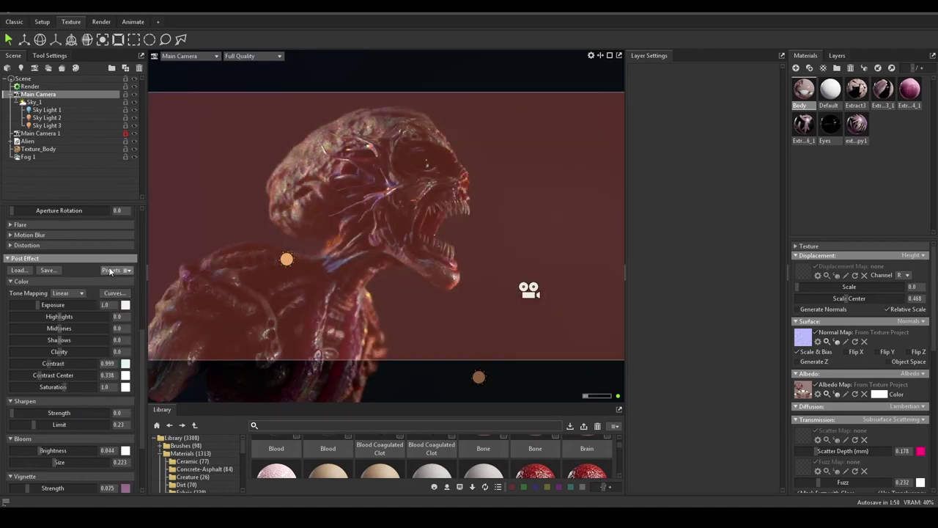
pyautogui.click(107, 319)
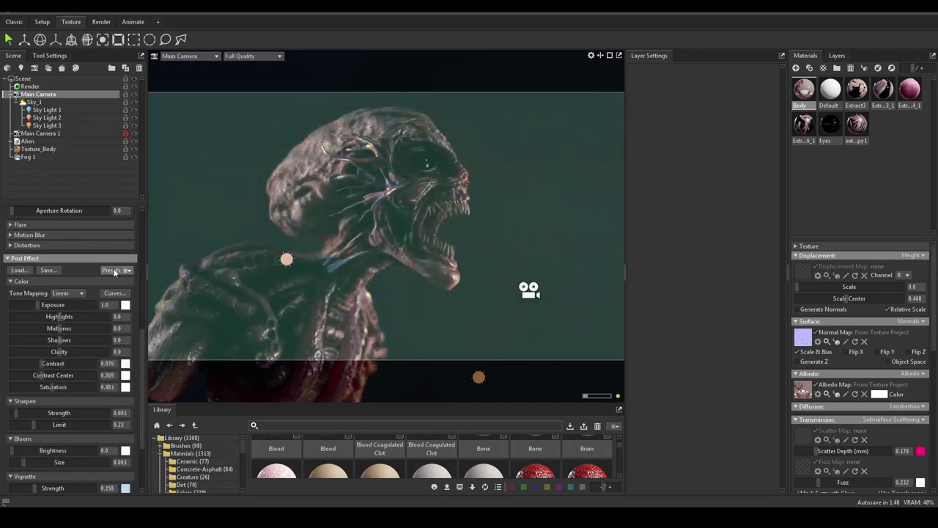
pyautogui.click(114, 270)
pyautogui.click(106, 328)
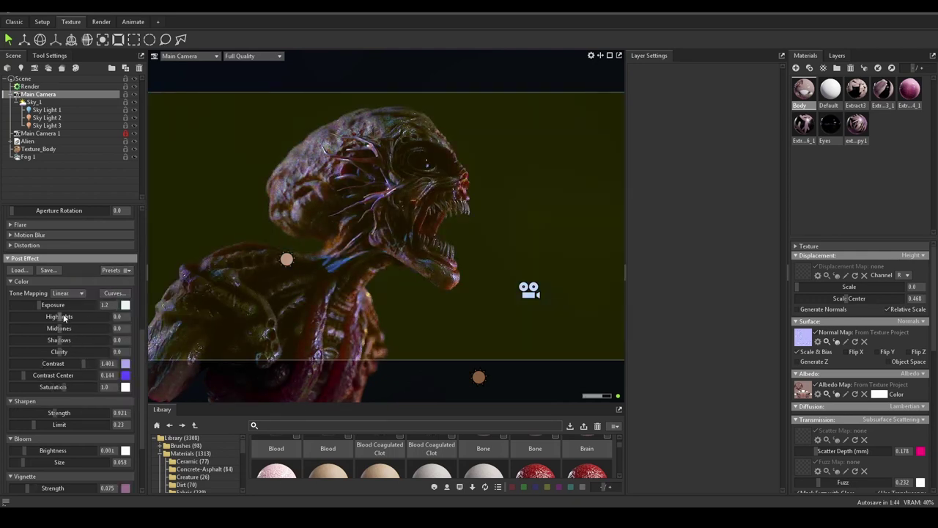
# Adjust the camera's color grading to highlights 0.755, midtones 0.367, shadows -0.286, clarity 0.429, contrast 1.388 and saturation 0.89
pyautogui.moveTo(82, 316)
pyautogui.mouseDown()
pyautogui.moveTo(120, 317)
pyautogui.moveTo(96, 317)
pyautogui.mouseUp()
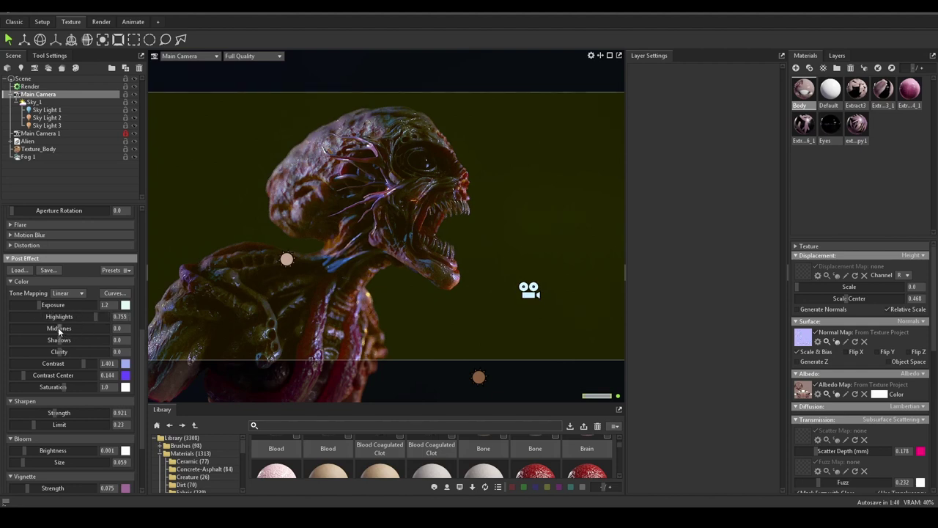
pyautogui.moveTo(79, 329); pyautogui.dragTo(84, 364)
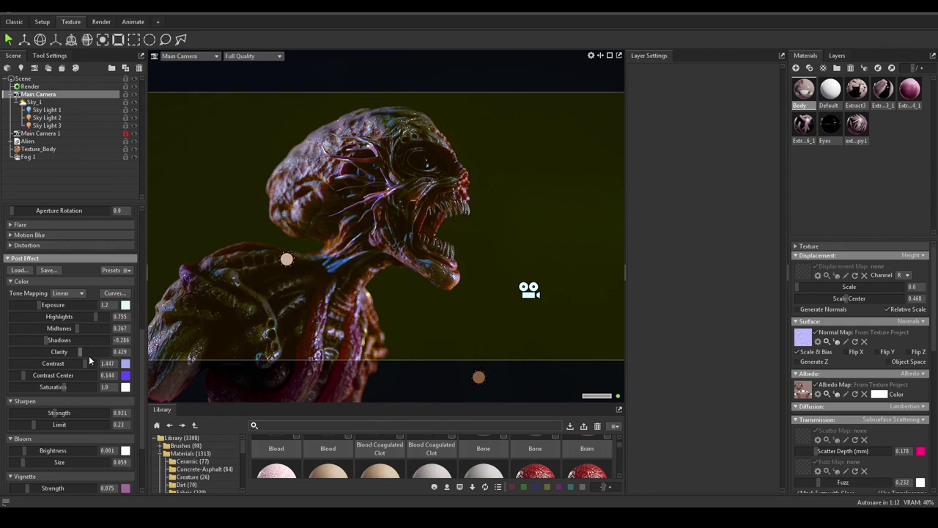
pyautogui.moveTo(85, 363); pyautogui.dragTo(104, 363)
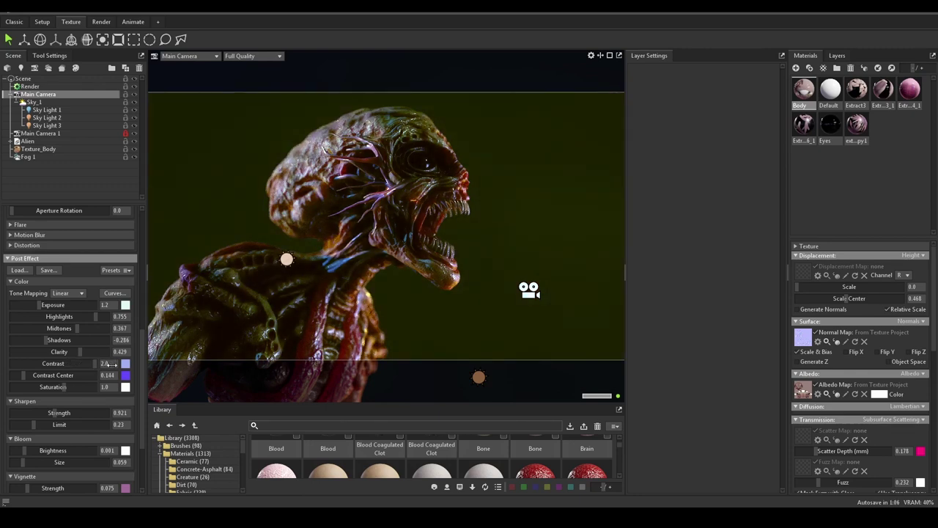
pyautogui.moveTo(99, 365); pyautogui.dragTo(81, 364)
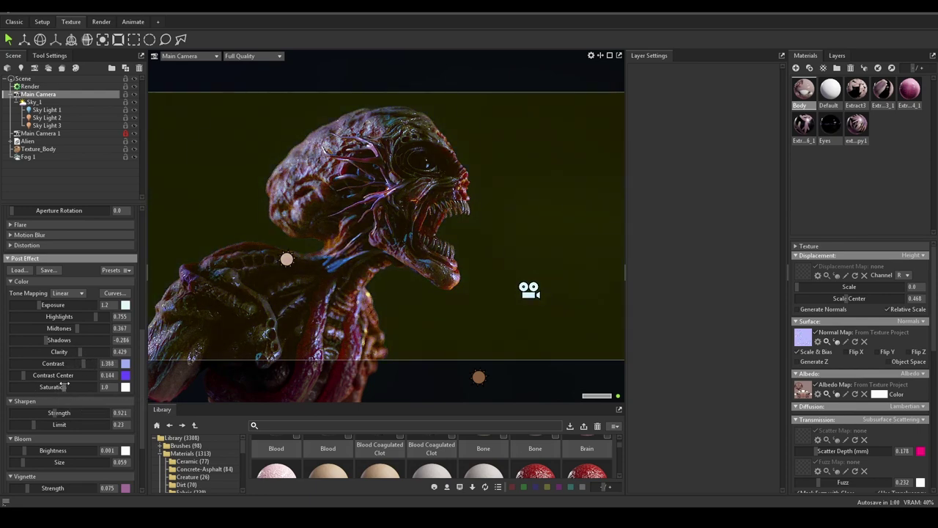
pyautogui.moveTo(59, 386)
pyautogui.mouseDown()
pyautogui.moveTo(79, 386)
pyautogui.moveTo(63, 386)
pyautogui.mouseUp()
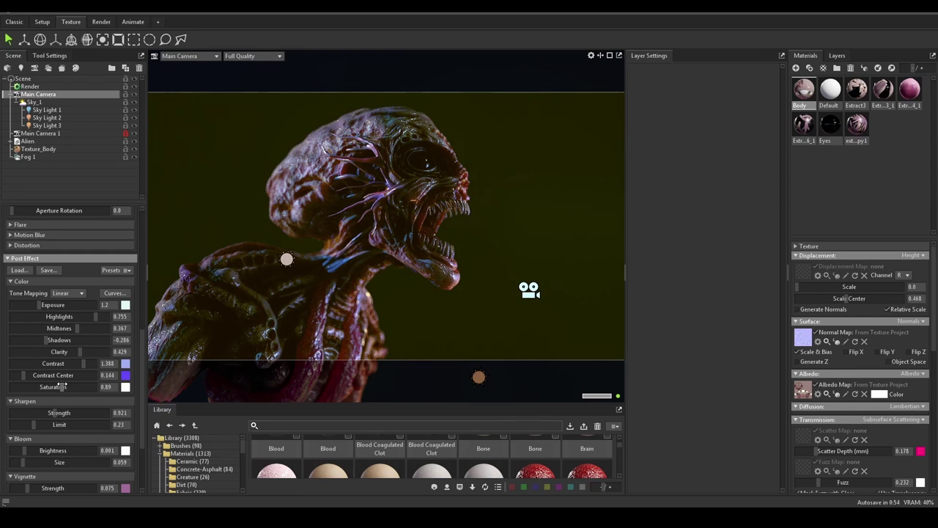
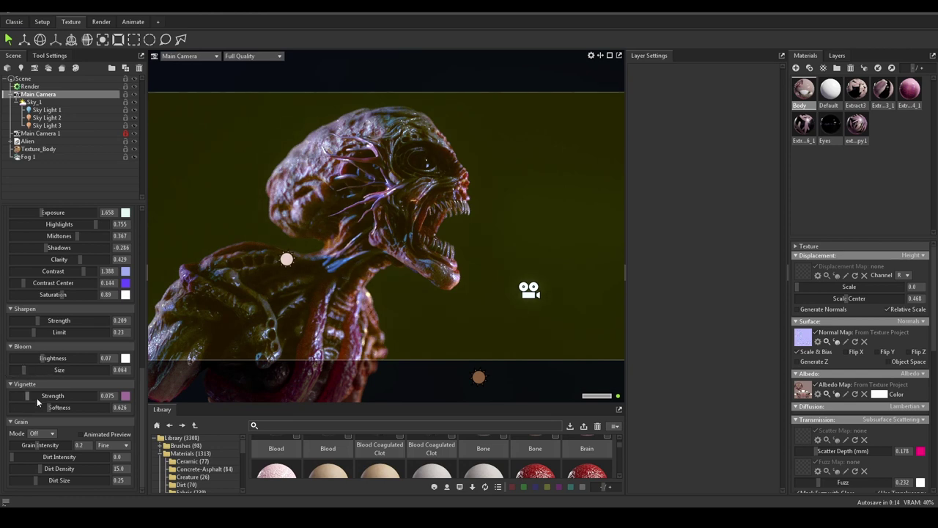
# Set the Main Camera's vignette strength to 1.337 and its softness to 0.0, keeping the original vignette color
pyautogui.moveTo(30, 396); pyautogui.dragTo(11, 408)
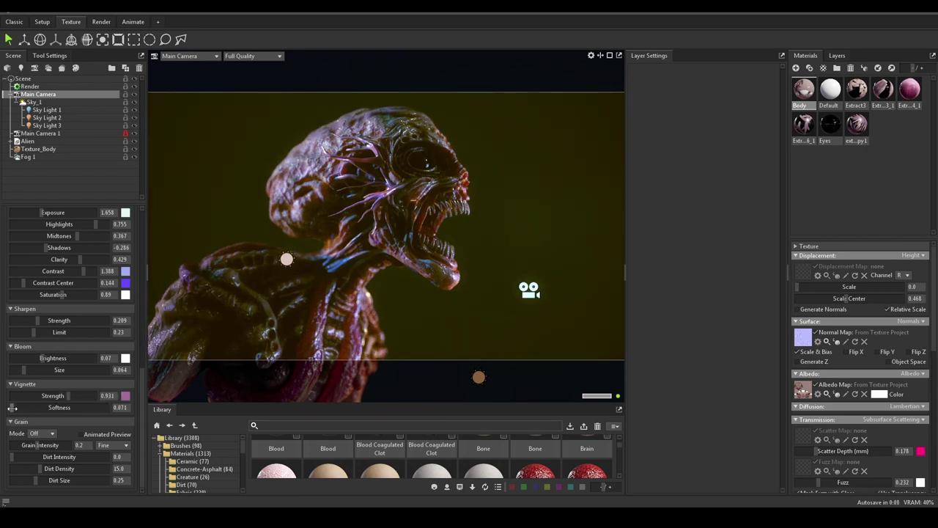
pyautogui.click(126, 395)
pyautogui.moveTo(715, 160); pyautogui.dragTo(717, 236)
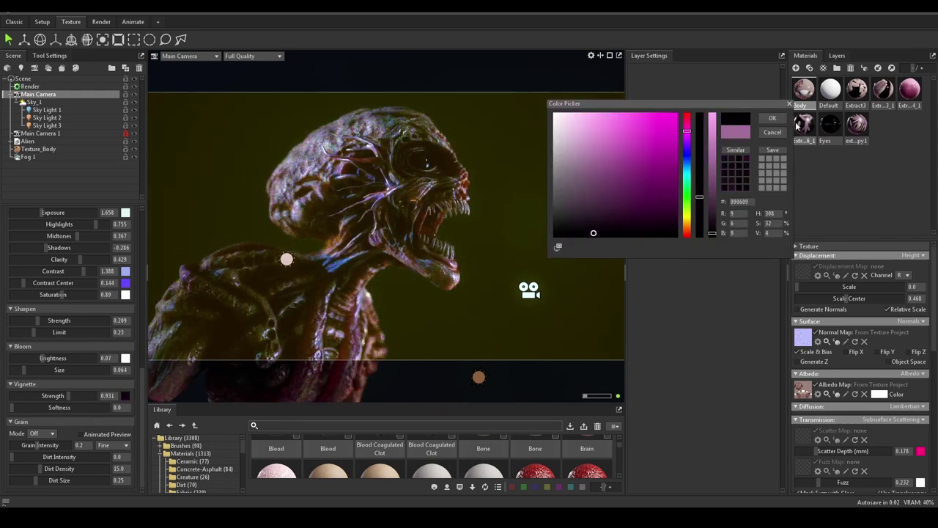
pyautogui.click(774, 135)
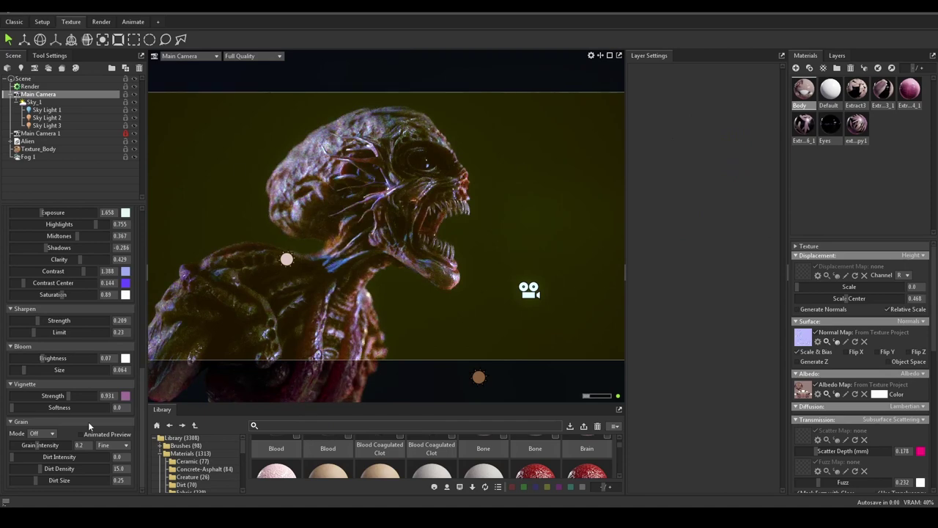
pyautogui.moveTo(67, 395)
pyautogui.mouseDown()
pyautogui.moveTo(102, 396)
pyautogui.moveTo(70, 395)
pyautogui.moveTo(79, 396)
pyautogui.mouseUp()
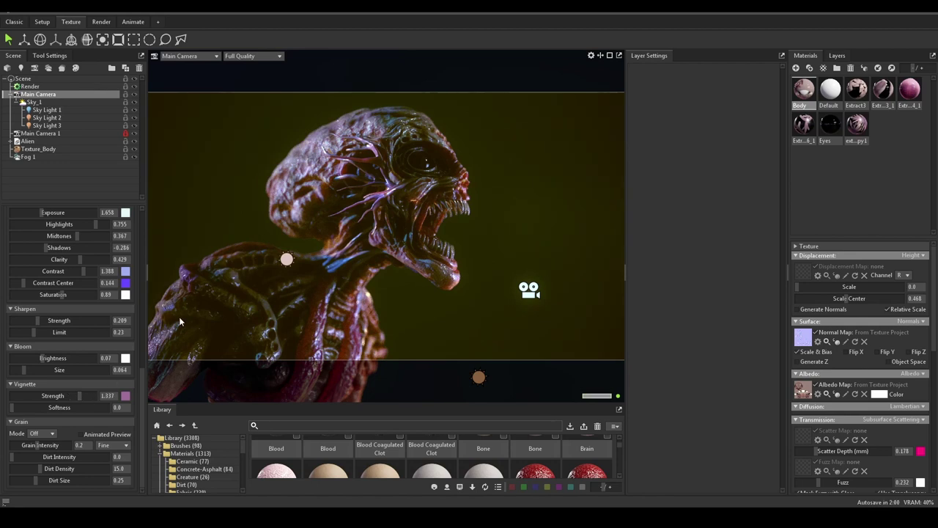
# Set the camera's grain mode to Film with grain intensity 0.01 and dirt intensity, dirt density and dirt size at 0.0
pyautogui.click(37, 434)
pyautogui.click(40, 445)
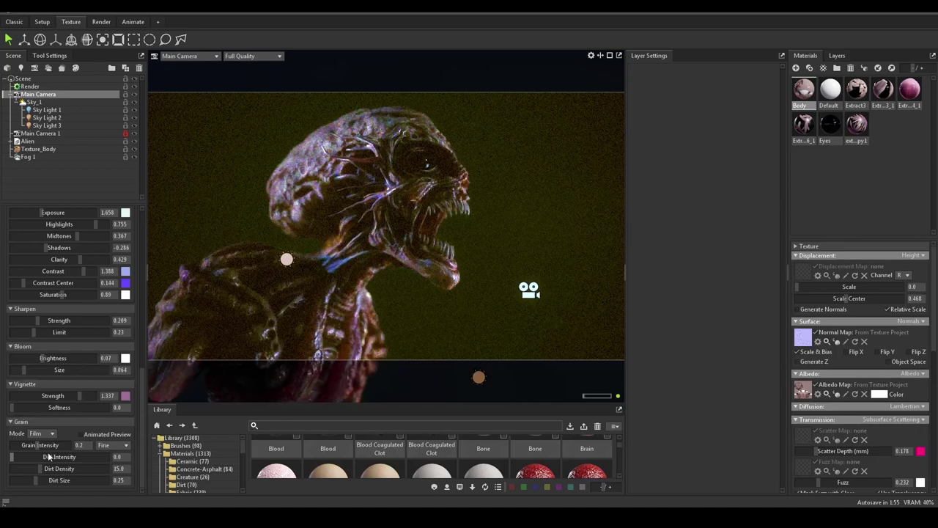
pyautogui.moveTo(39, 444)
pyautogui.mouseDown()
pyautogui.moveTo(6, 445)
pyautogui.moveTo(25, 445)
pyautogui.mouseUp()
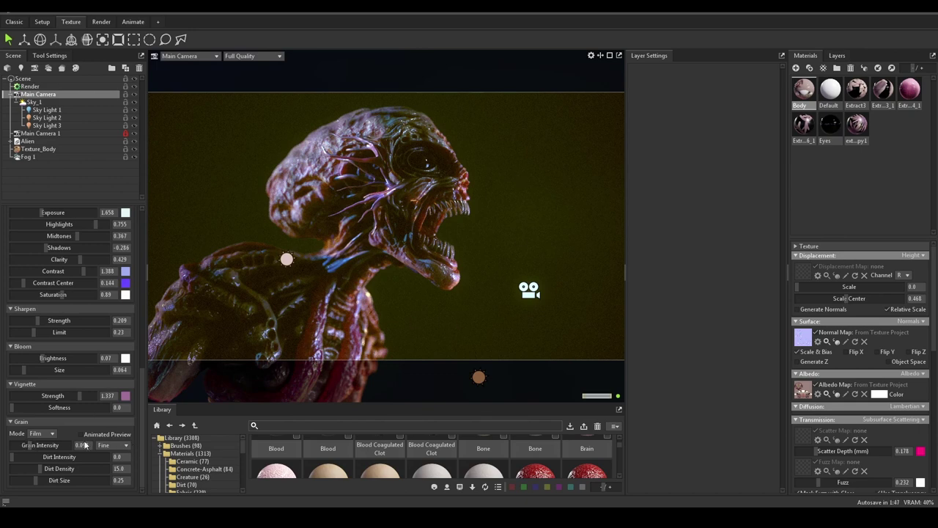
pyautogui.moveTo(11, 456); pyautogui.dragTo(126, 470)
pyautogui.moveTo(11, 456); pyautogui.dragTo(115, 456)
pyautogui.moveTo(76, 480); pyautogui.dragTo(50, 480)
pyautogui.moveTo(108, 468); pyautogui.dragTo(5, 480)
pyautogui.click(83, 445)
pyautogui.write('0.01')
pyautogui.press('Return')
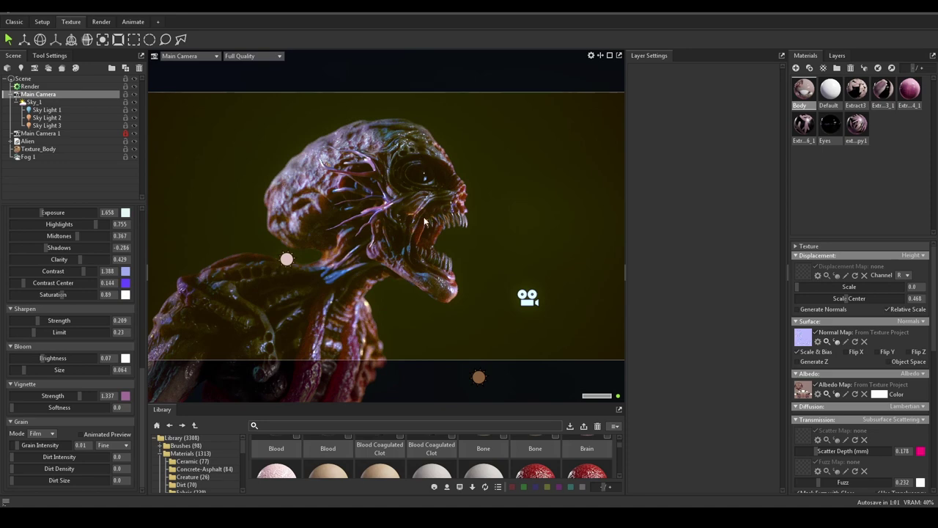
# Examine the Texture_Body project's layers, input maps and project maps
pyautogui.click(837, 56)
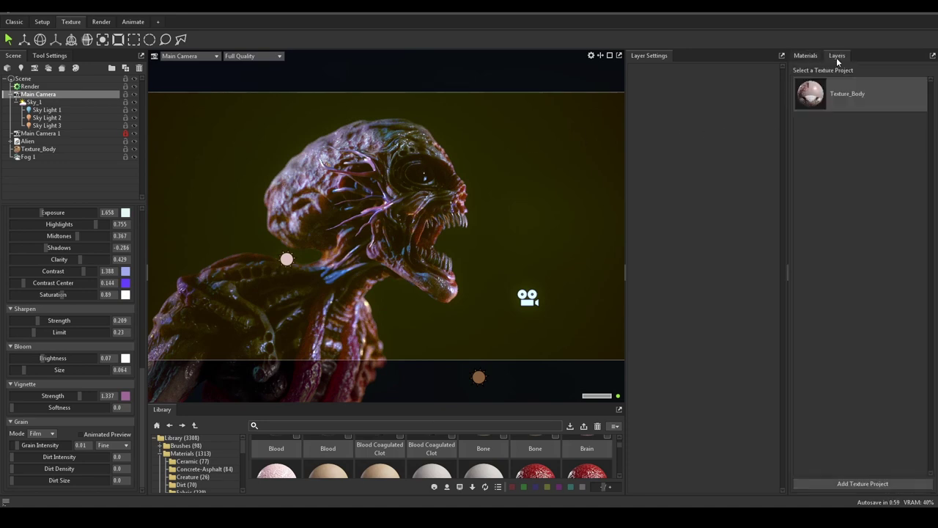
pyautogui.click(809, 96)
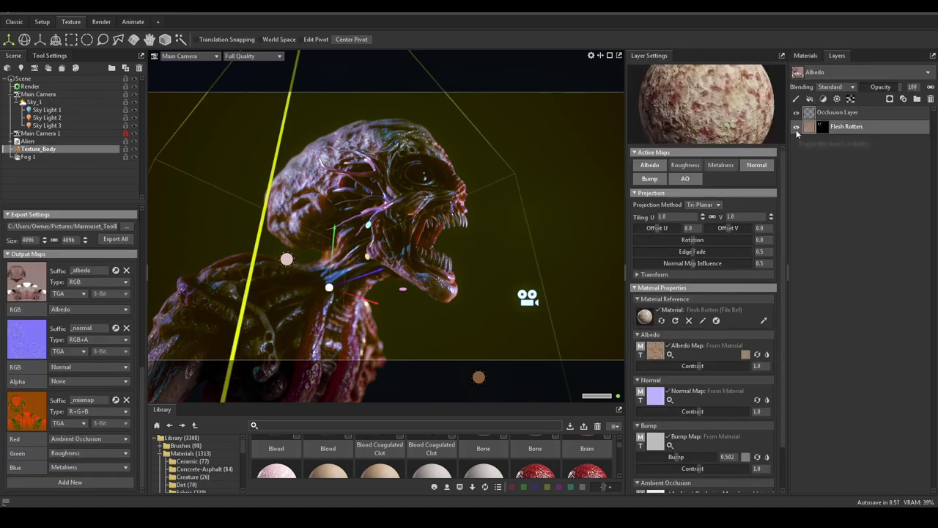
pyautogui.click(804, 57)
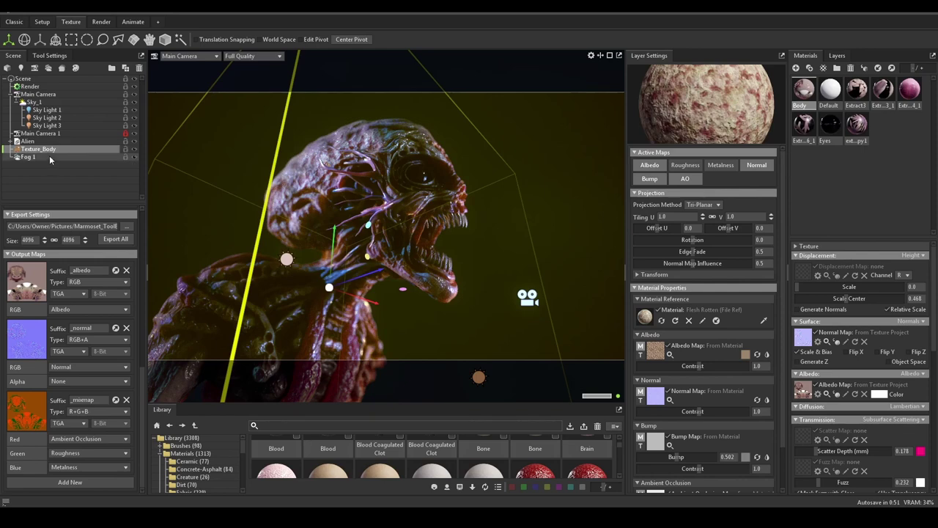
pyautogui.scroll(10, 82, 353)
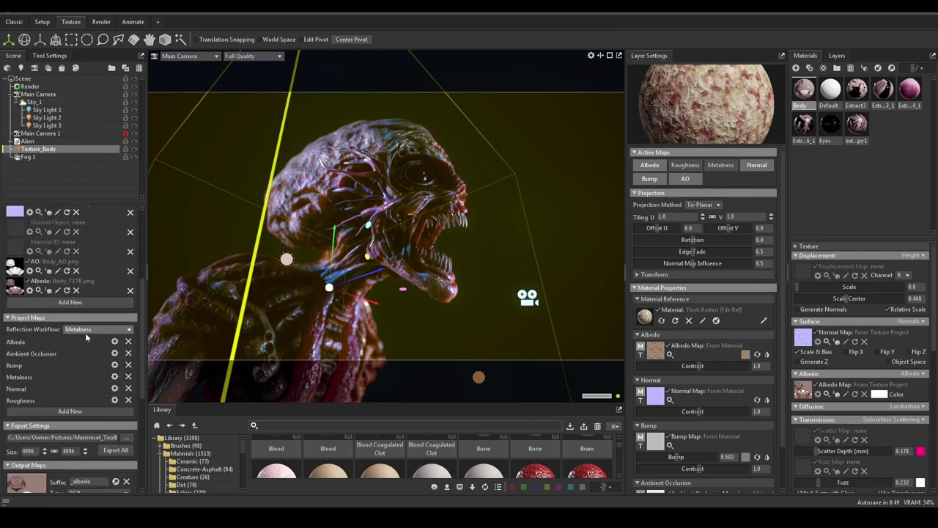
pyautogui.scroll(3, 85, 338)
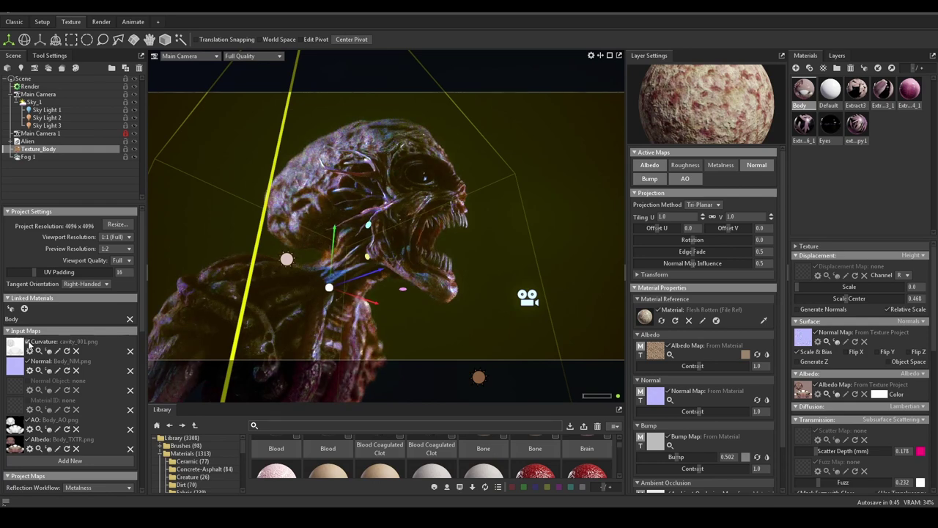
pyautogui.scroll(-3, 55, 419)
pyautogui.scroll(-1, 53, 419)
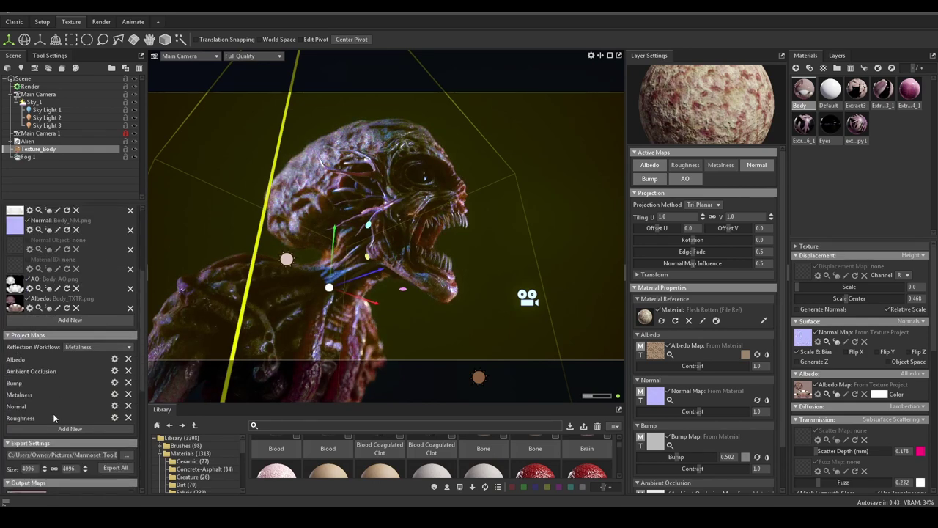
pyautogui.click(72, 39)
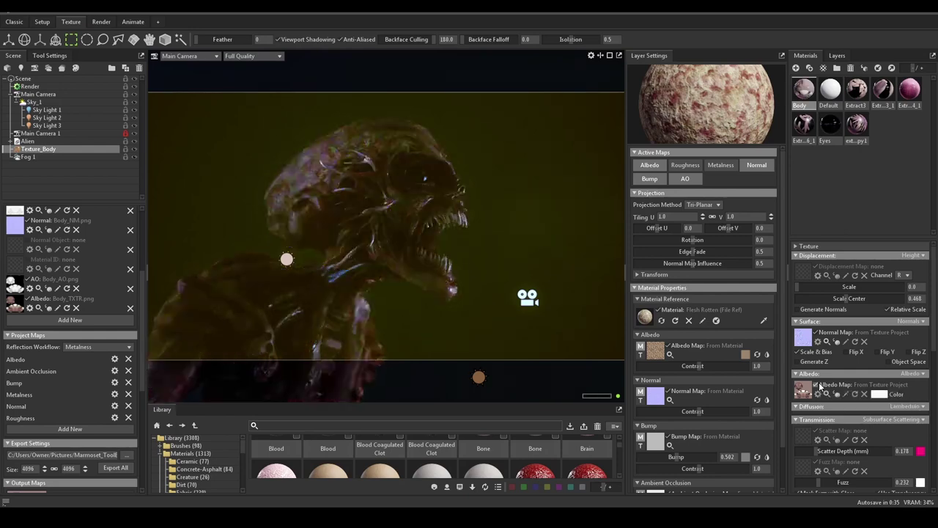
# Try dark red, orange and light blue albedo colors on the Body material, and discard the color change
pyautogui.click(879, 394)
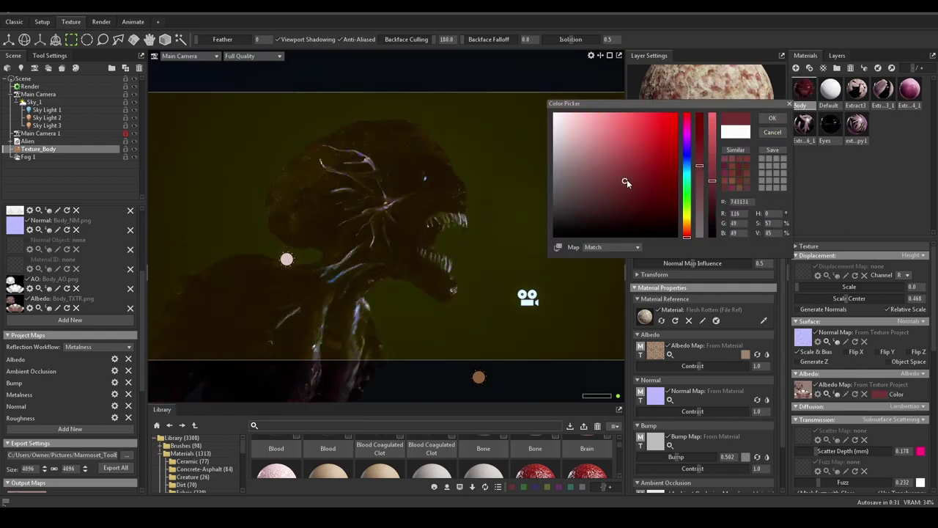
pyautogui.moveTo(626, 179); pyautogui.dragTo(687, 226)
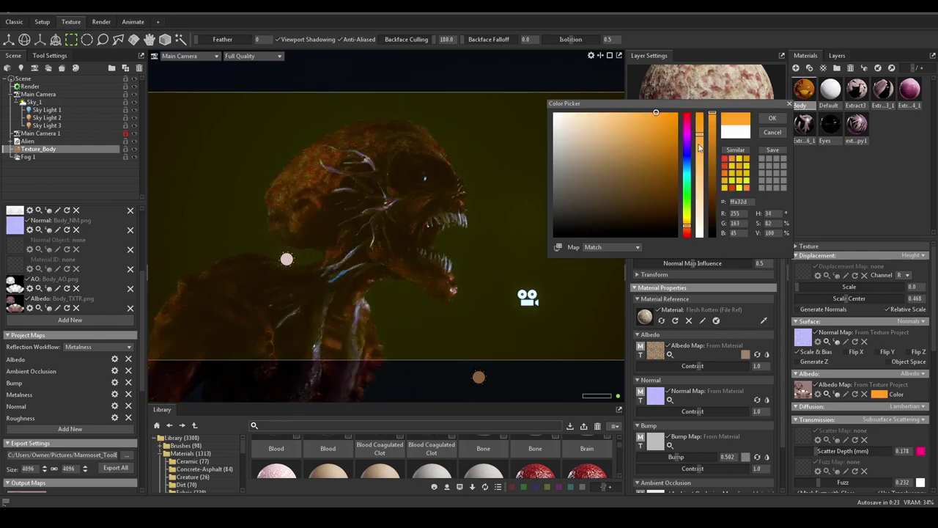
pyautogui.moveTo(700, 115); pyautogui.dragTo(700, 176)
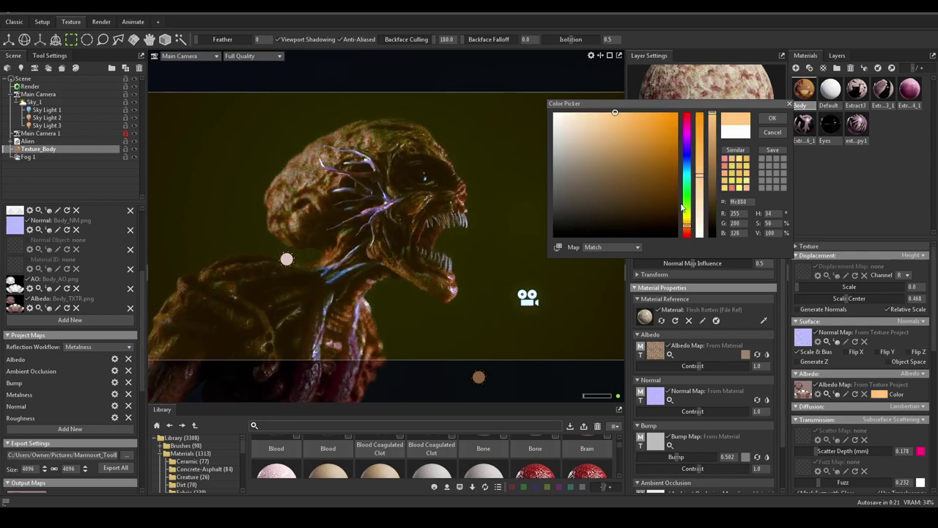
pyautogui.moveTo(685, 207); pyautogui.dragTo(687, 166)
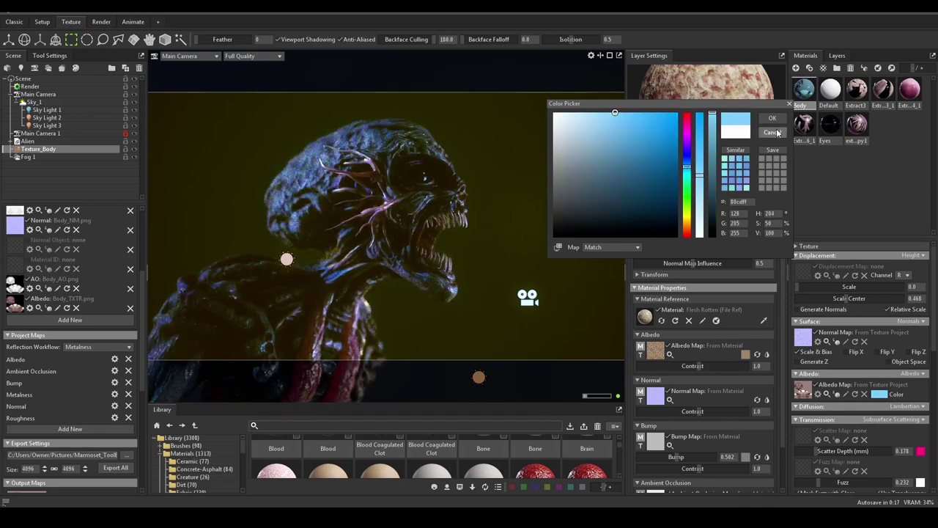
pyautogui.click(773, 132)
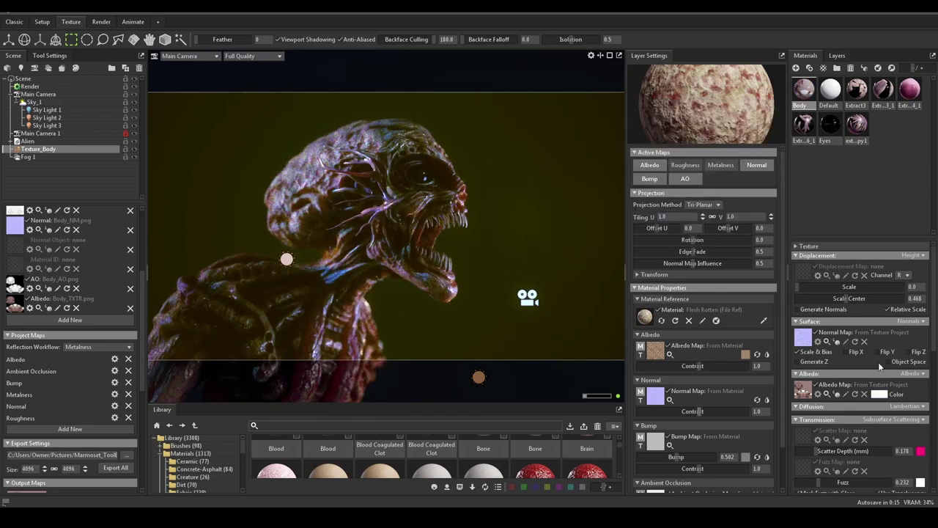
# Set the Body material's occlusion strength to 0.0
pyautogui.scroll(-8, 877, 407)
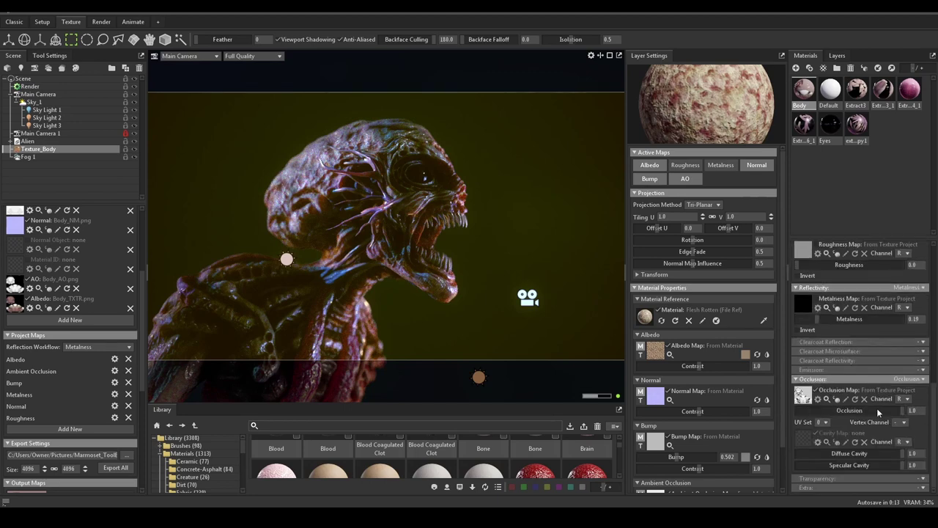
pyautogui.moveTo(884, 408); pyautogui.dragTo(789, 416)
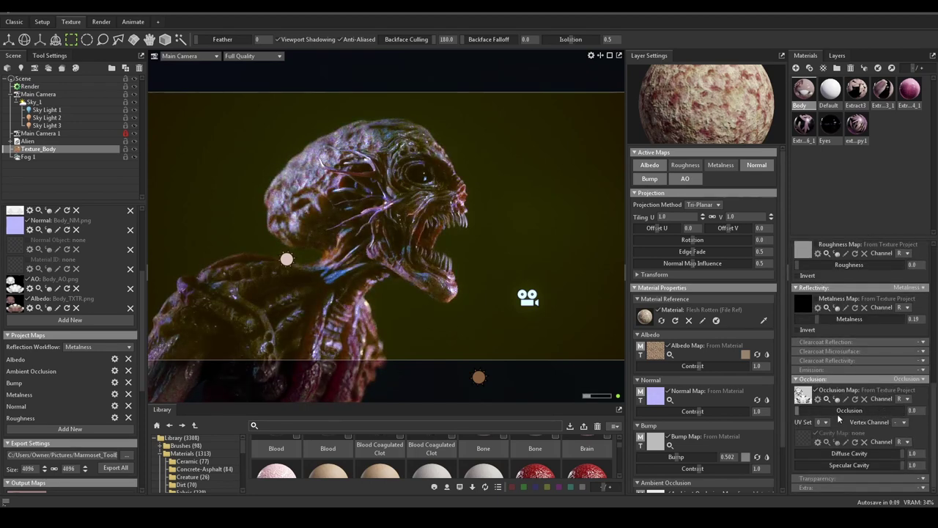
# Try much higher scatter depths on the Body material, restore the depth to 0.178 mm and set the fuzz to 0.242
pyautogui.scroll(3, 872, 378)
pyautogui.scroll(2, 871, 379)
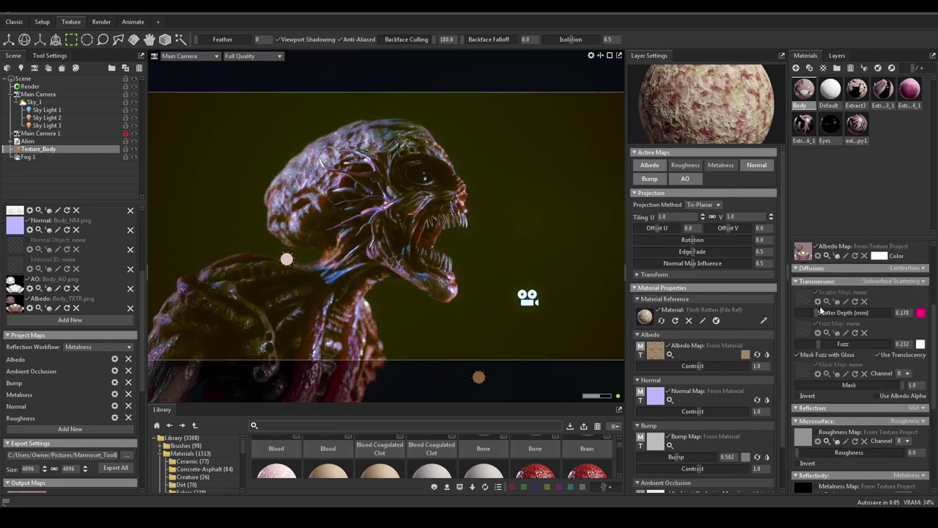
pyautogui.moveTo(815, 313); pyautogui.dragTo(903, 313)
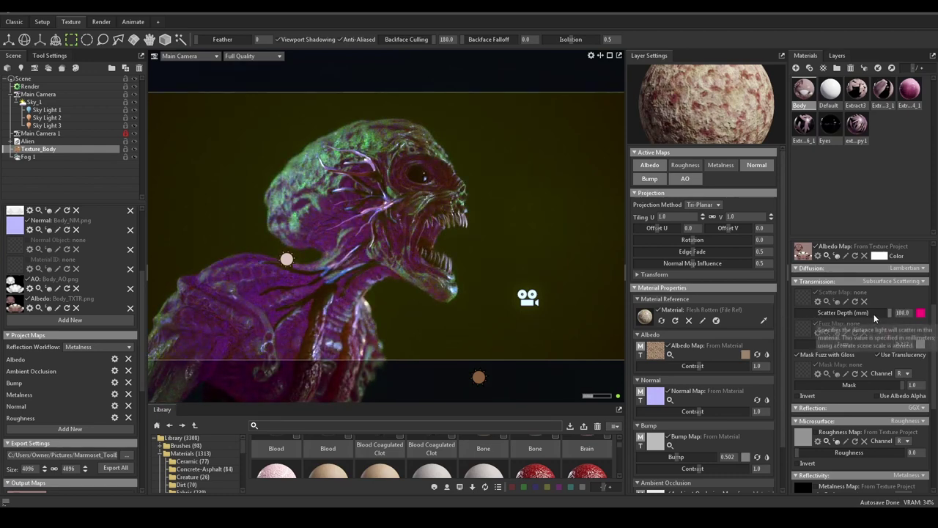
pyautogui.moveTo(874, 314); pyautogui.dragTo(832, 312)
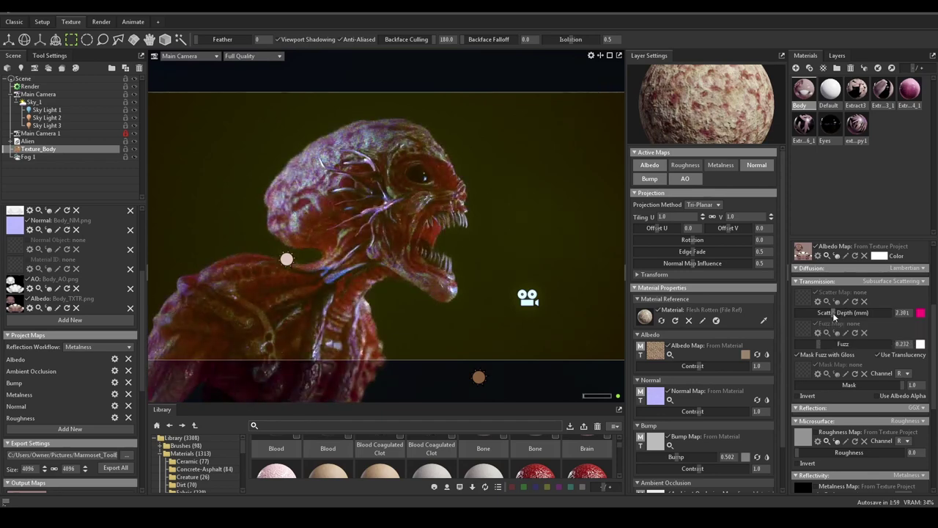
pyautogui.click(902, 313)
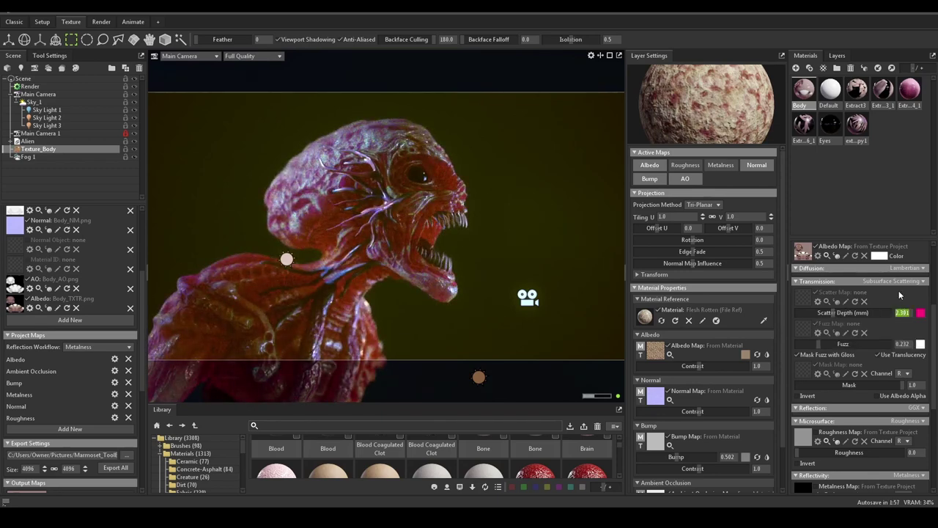
pyautogui.write('.178')
pyautogui.press('Return')
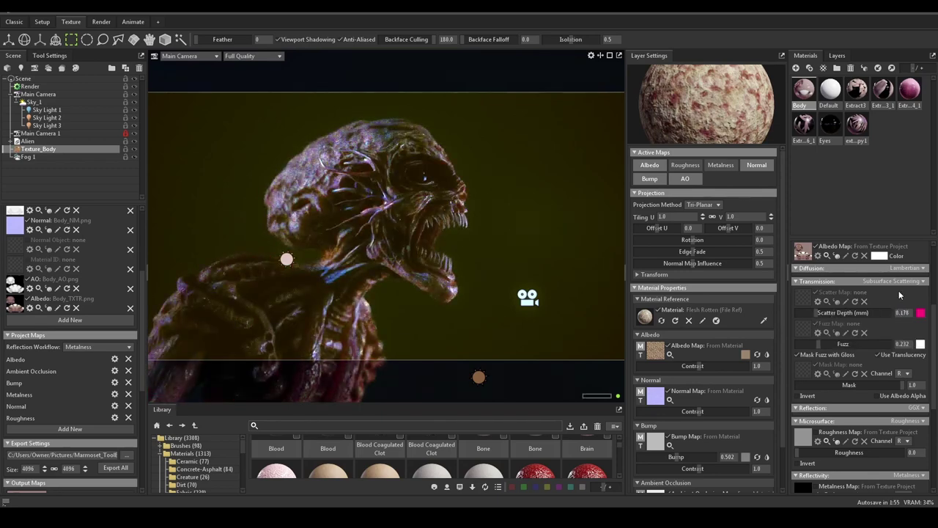
pyautogui.moveTo(818, 343)
pyautogui.mouseDown()
pyautogui.moveTo(876, 344)
pyautogui.moveTo(820, 343)
pyautogui.mouseUp()
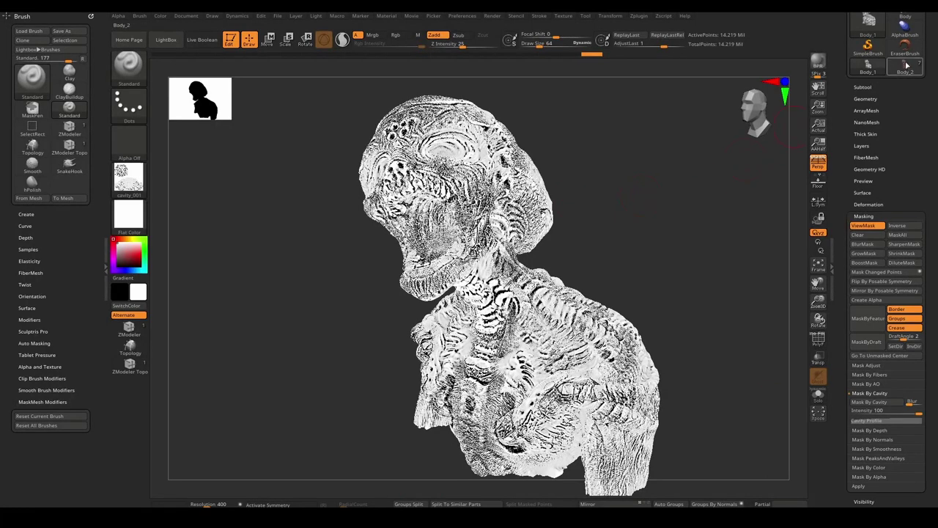
# In ZBrush, load the painted Body_2 model, apply the SoftPlastic material and inspect the bust
pyautogui.moveTo(660, 212); pyautogui.dragTo(654, 209)
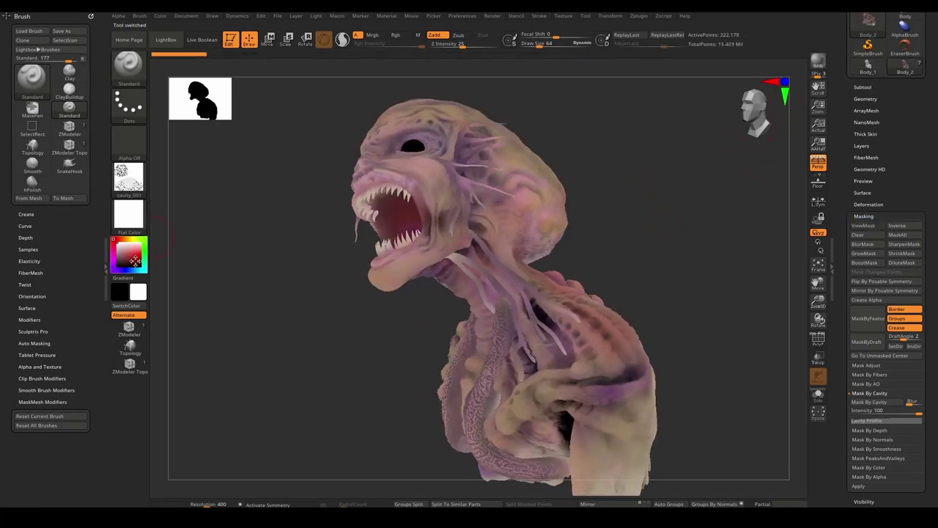
pyautogui.moveTo(133, 197)
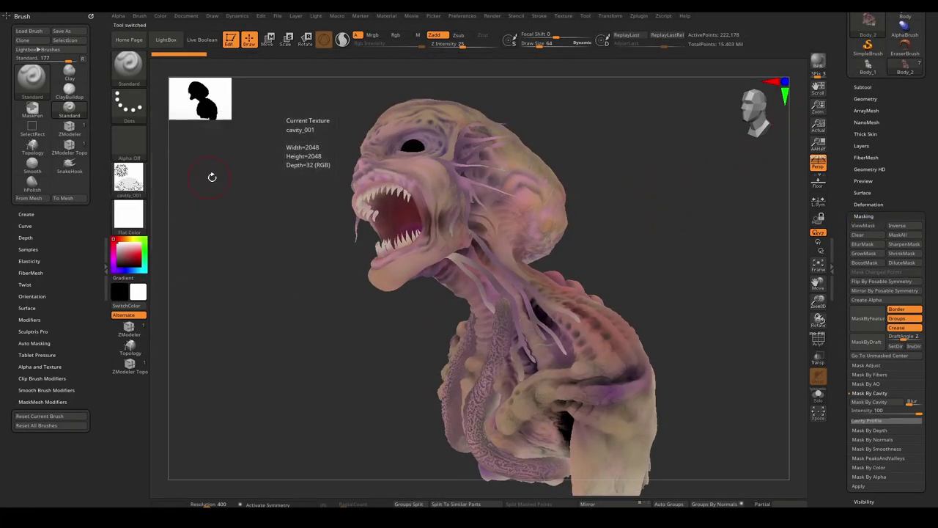
pyautogui.click(129, 214)
pyautogui.click(661, 389)
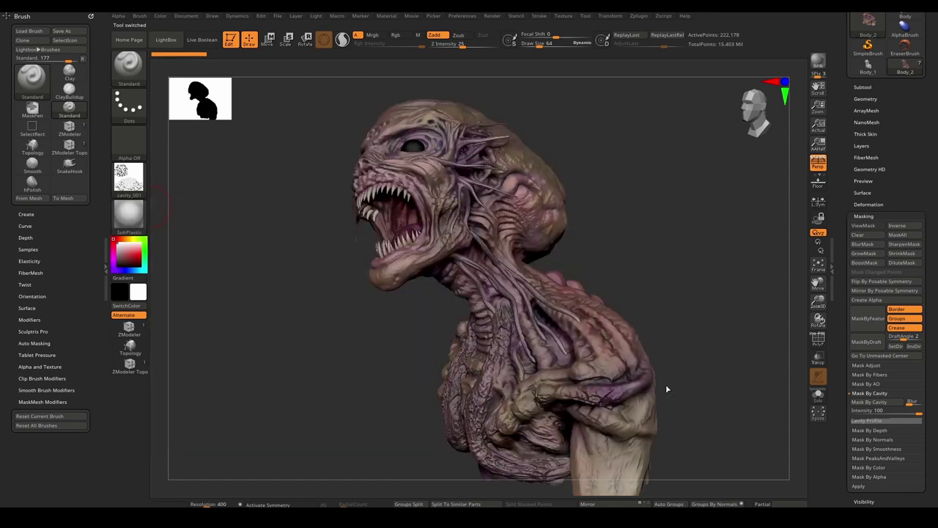
pyautogui.moveTo(660, 241); pyautogui.dragTo(722, 240)
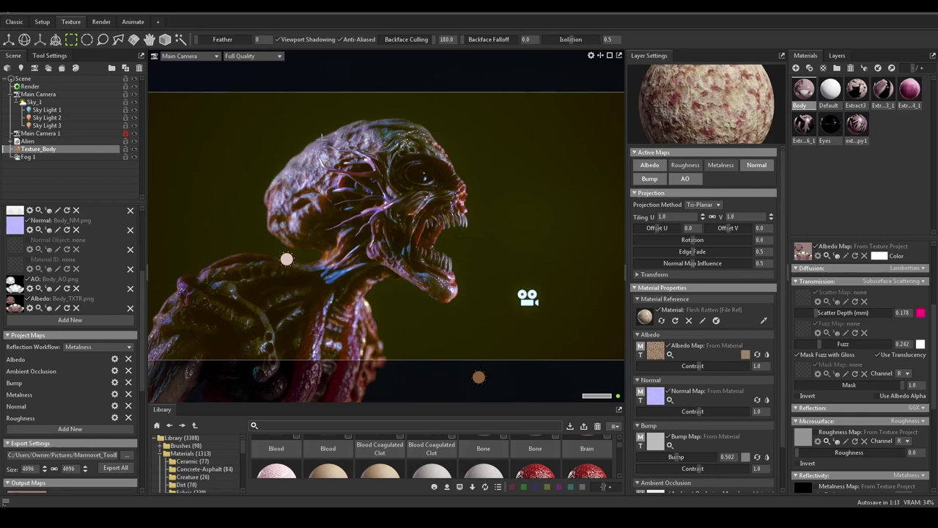
# Back in Marmoset Toolbag, compare the settings of both cameras and show the alien through Main Camera 1
pyautogui.click(42, 133)
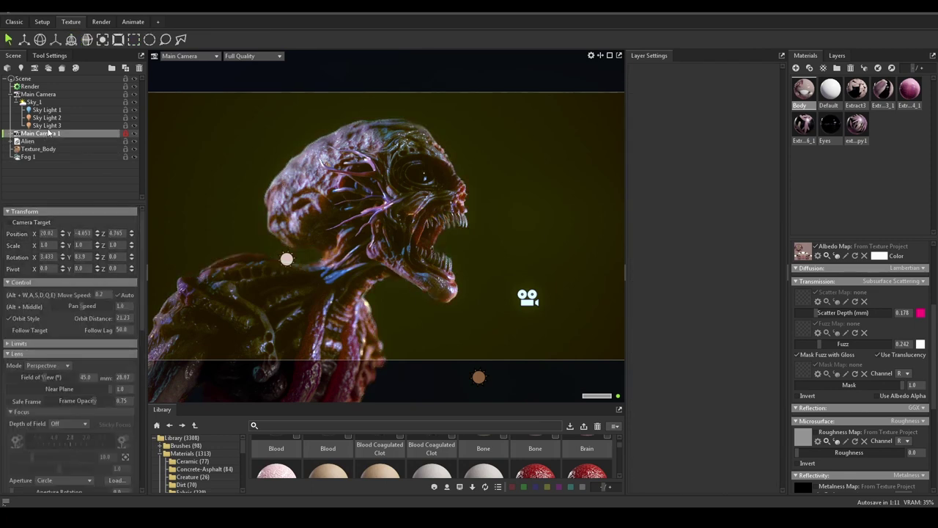
pyautogui.click(44, 95)
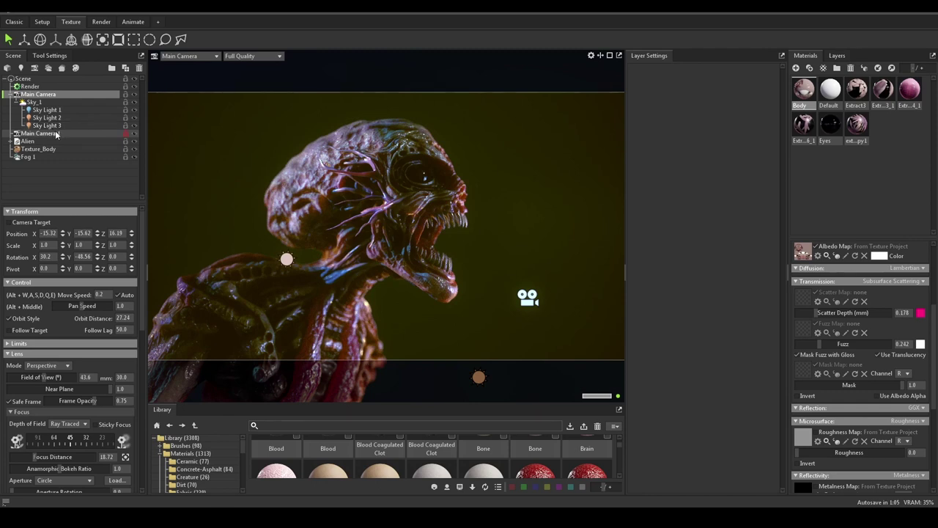
pyautogui.click(183, 57)
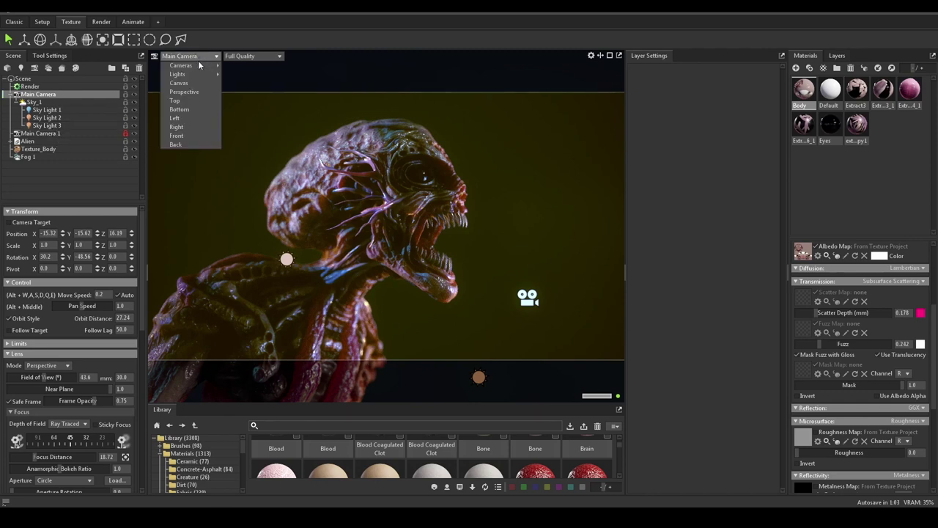
pyautogui.moveTo(182, 65)
pyautogui.click(249, 74)
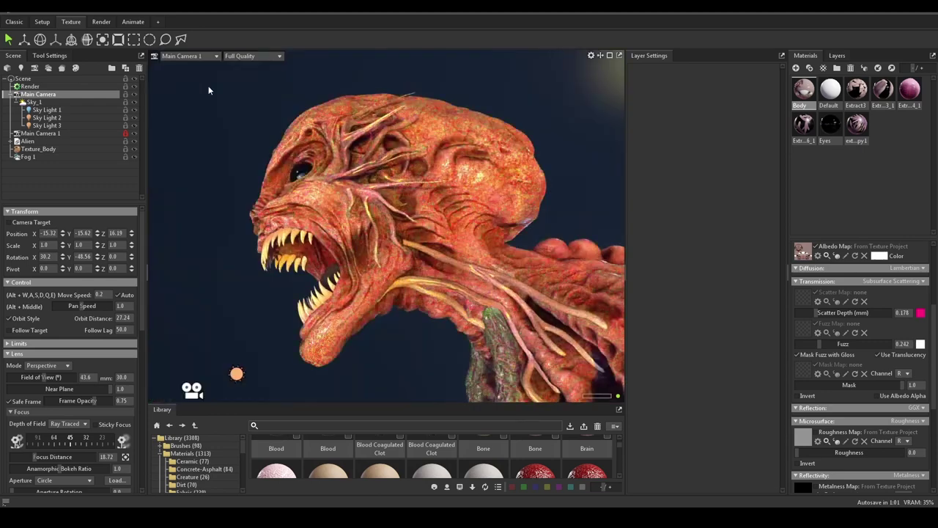
# Orbit and pull back Main Camera 1 to frame the alien's head, neck and shoulders from the side
pyautogui.click(73, 134)
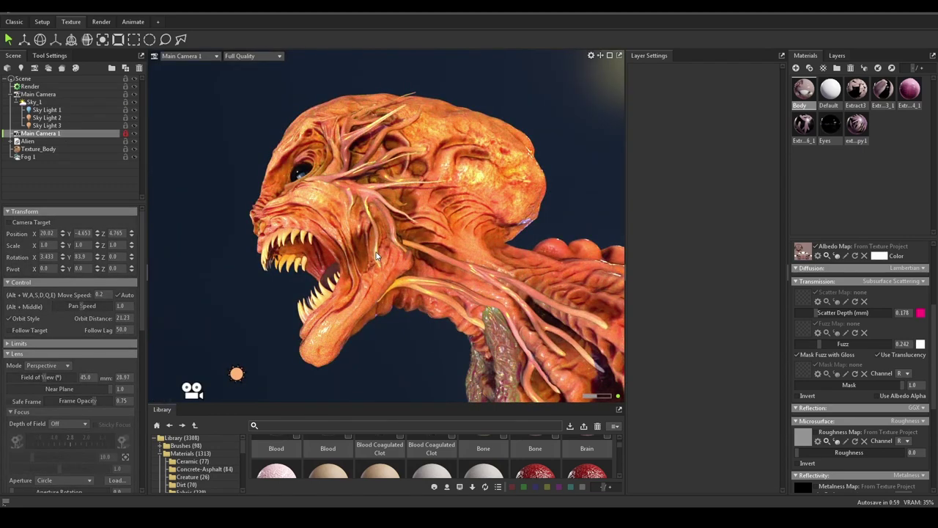
pyautogui.rightClick(576, 149)
pyautogui.click(557, 139)
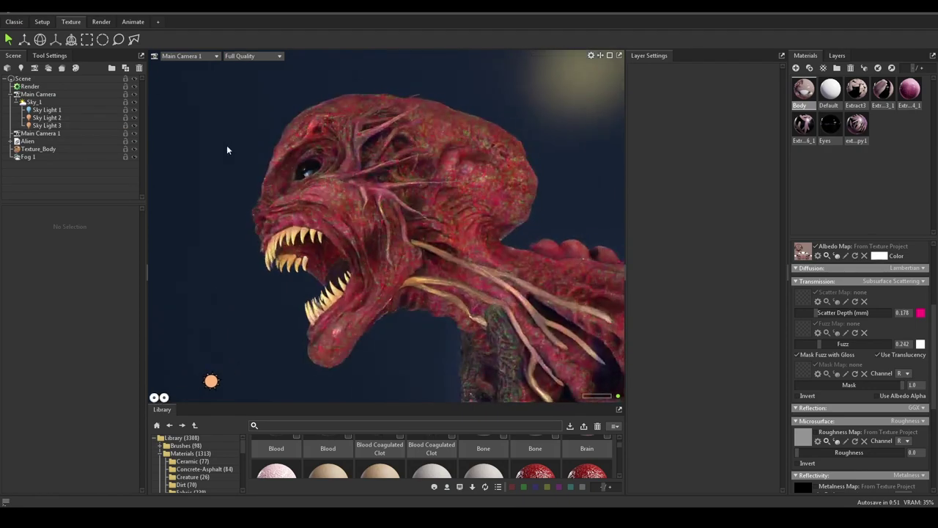
pyautogui.moveTo(343, 153); pyautogui.dragTo(540, 133)
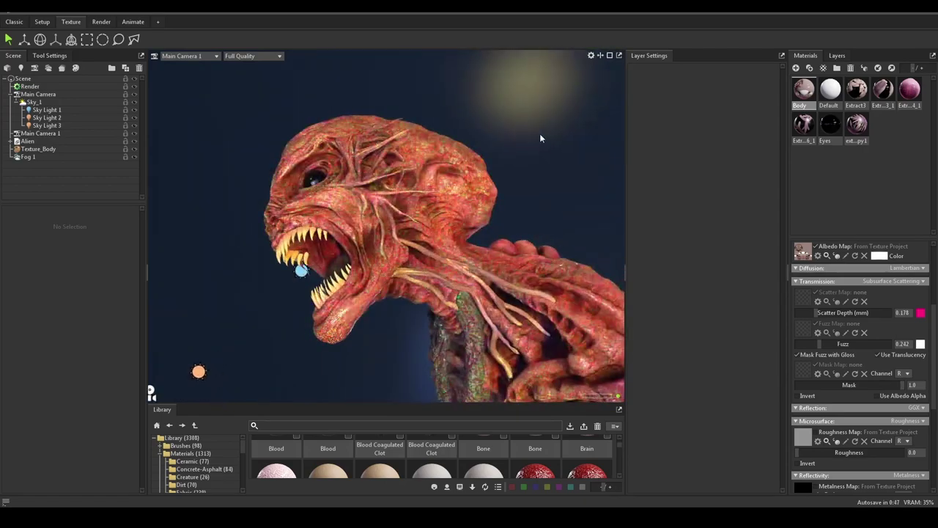
# Enable the safe frame on Main Camera 1 and try rotating the sky lighting around the alien, returning it to the bright orange look
pyautogui.click(54, 134)
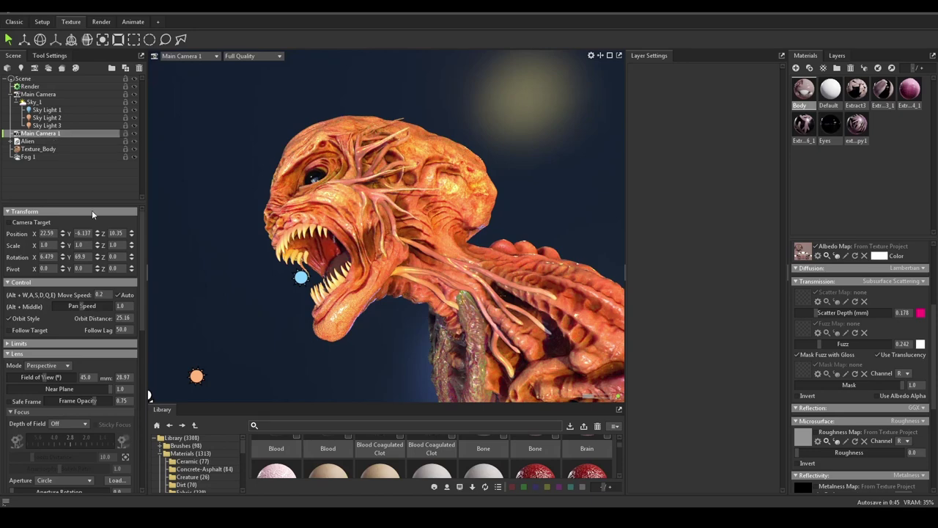
pyautogui.click(8, 401)
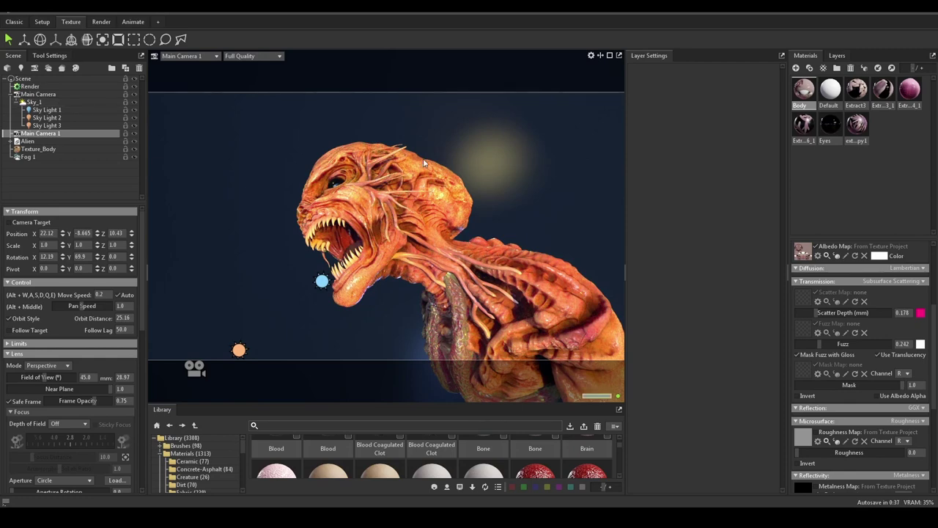
pyautogui.keyDown('shift'); pyautogui.moveTo(531, 142); pyautogui.dragTo(322, 130, button='right'); pyautogui.keyUp('shift')
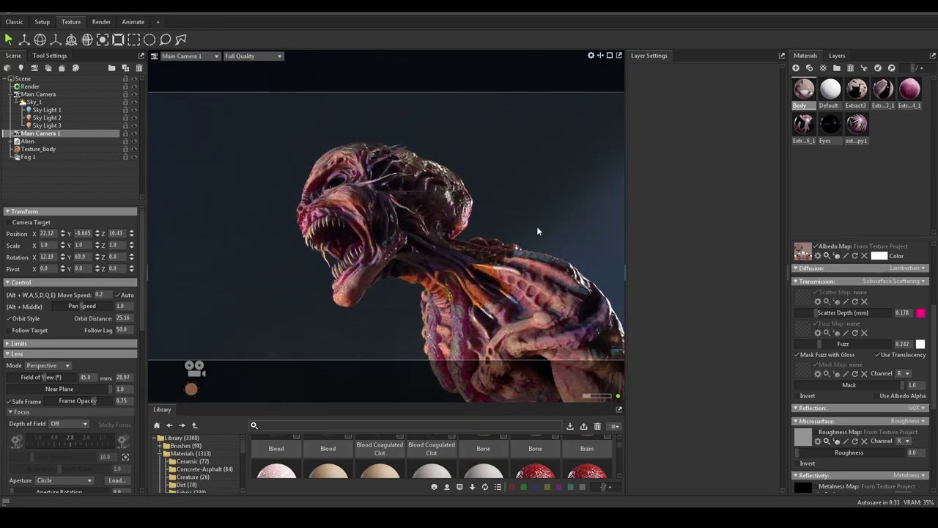
pyautogui.keyDown('shift'); pyautogui.moveTo(341, 131); pyautogui.dragTo(474, 163, button='right'); pyautogui.keyUp('shift')
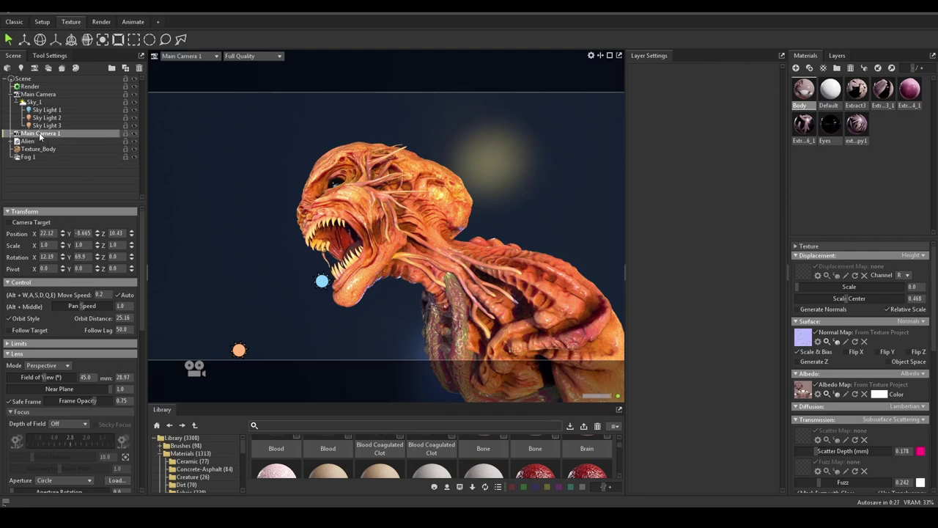
# Try the Burnt and BW High Contrast post-effect presets on Main Camera 1 and apply BW Low Contrast
pyautogui.scroll(-10, 93, 379)
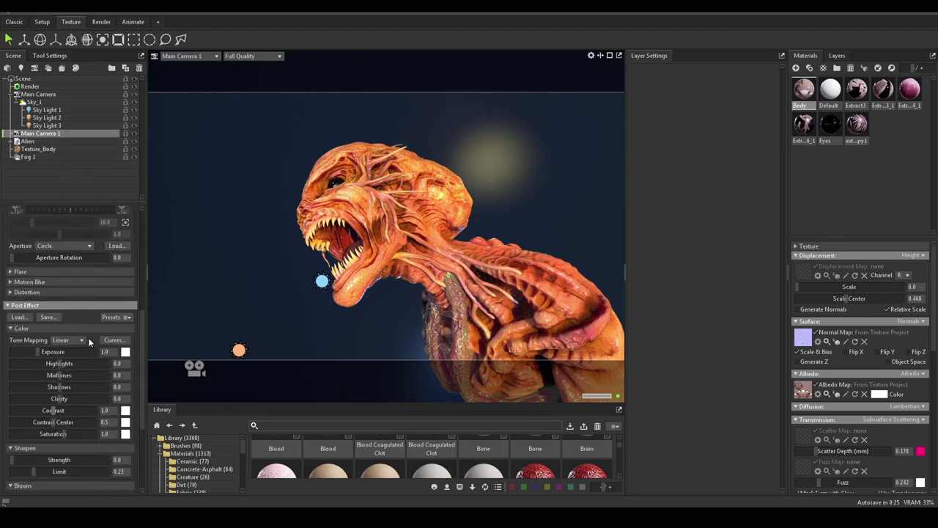
pyautogui.click(125, 317)
pyautogui.click(112, 339)
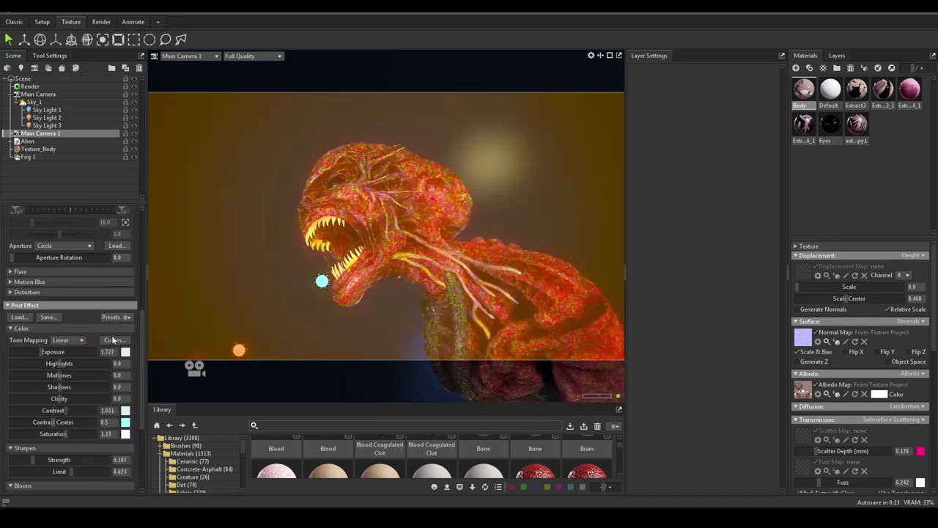
pyautogui.click(123, 316)
pyautogui.click(117, 350)
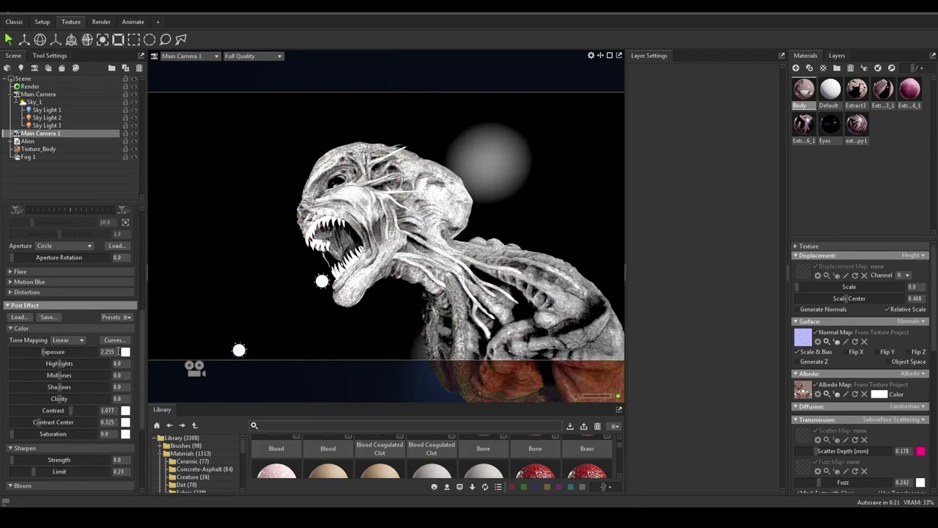
pyautogui.click(121, 319)
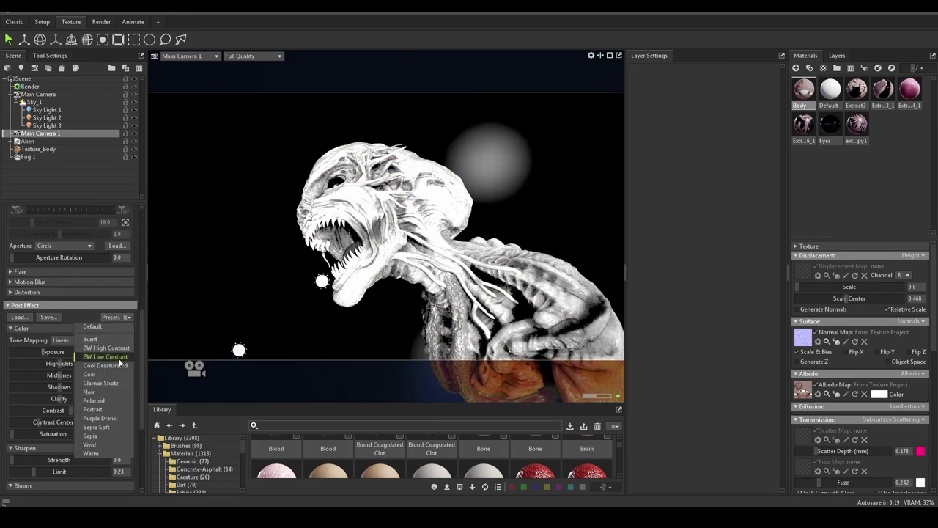
pyautogui.click(117, 357)
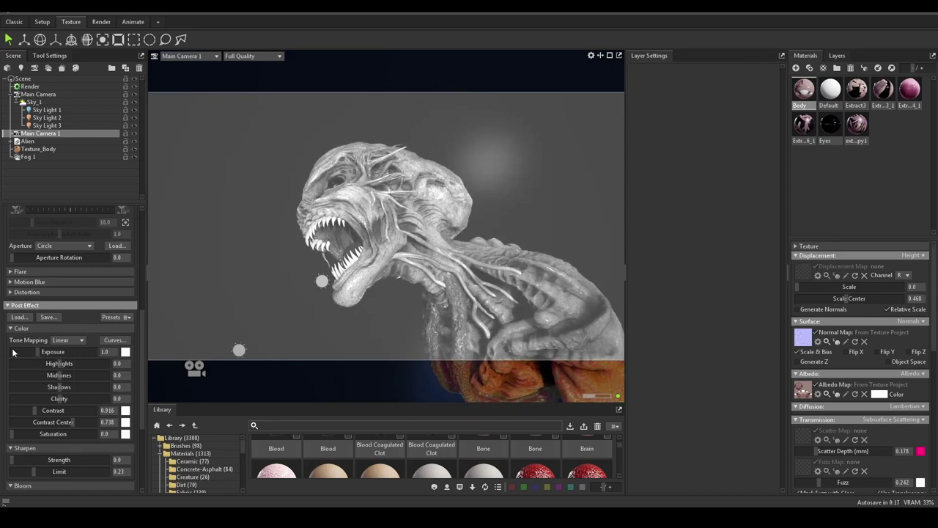
# Set Main Camera 1's exposure to 0.584, highlights to 0.602 and midtones to -0.184, and lower its shadows
pyautogui.moveTo(60, 362); pyautogui.dragTo(34, 351)
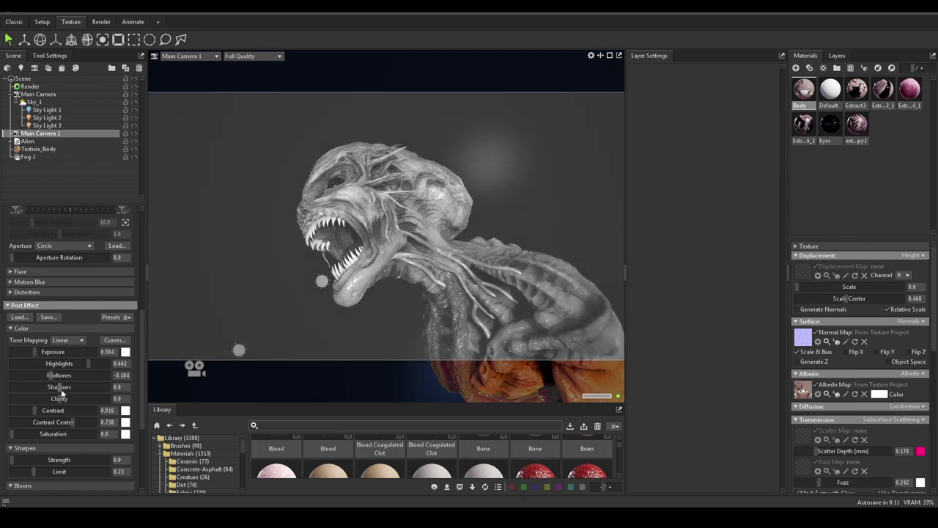
pyautogui.moveTo(59, 387); pyautogui.dragTo(38, 387)
pyautogui.keyDown('shift'); pyautogui.moveTo(536, 196); pyautogui.dragTo(275, 185); pyautogui.keyUp('shift')
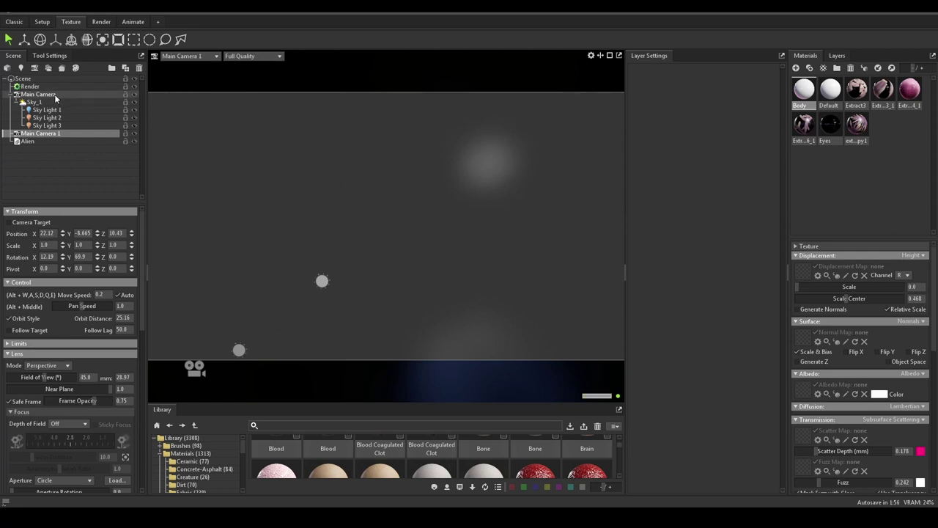
# Switch the viewport back to Main Camera and clear the scene selection
pyautogui.click(209, 56)
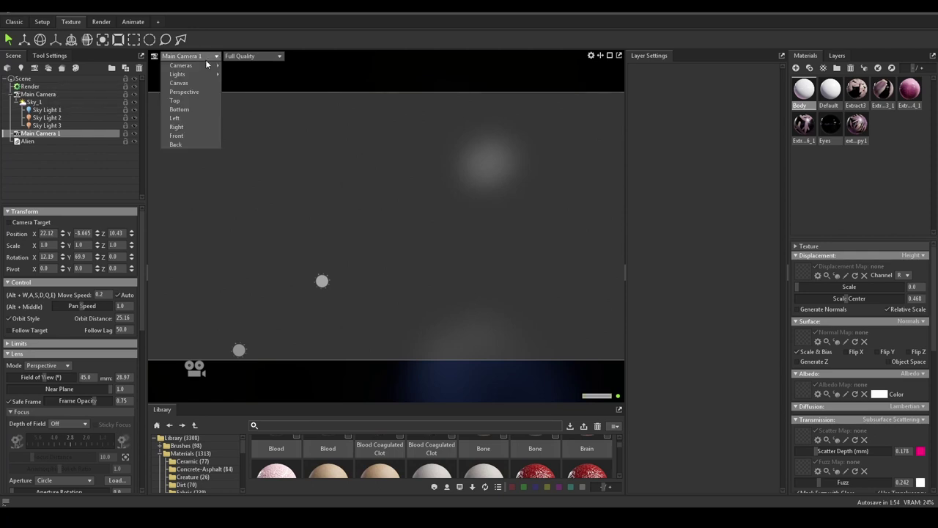
pyautogui.moveTo(209, 65)
pyautogui.click(244, 66)
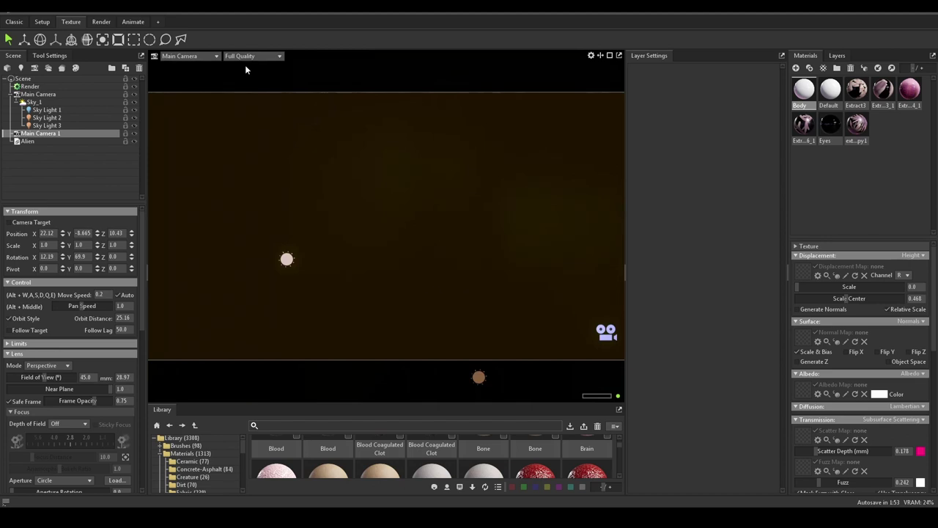
pyautogui.click(311, 194)
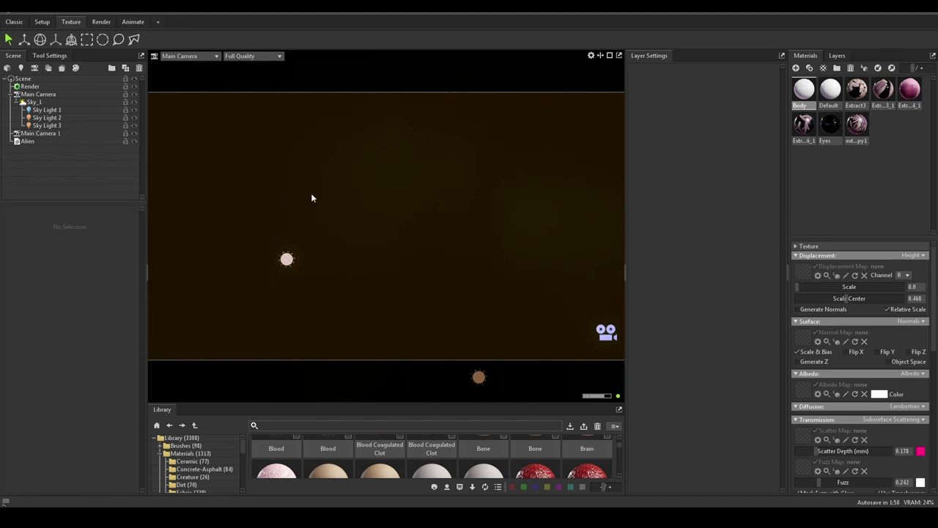
# Step back through the edit history to restore the alien meshes, Texture_Body and Fog 1, and save the scene
pyautogui.click(50, 13)
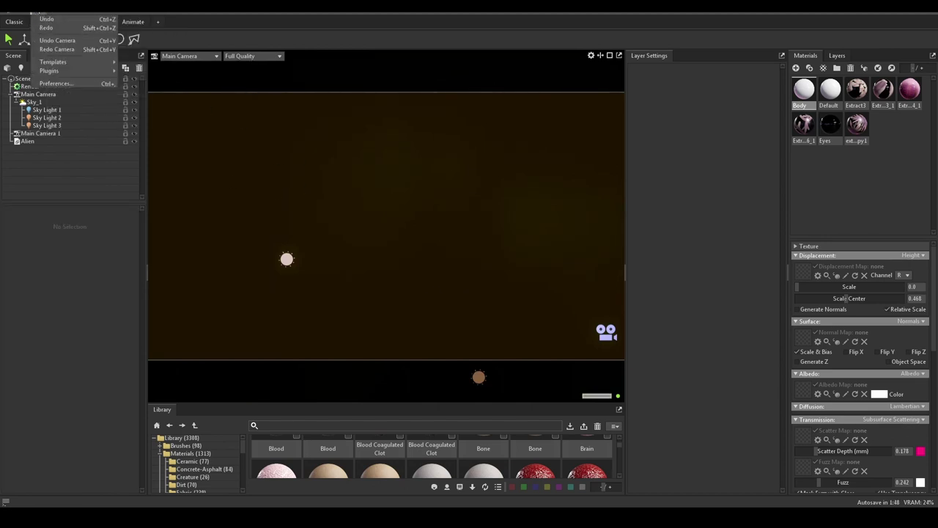
pyautogui.click(41, 17)
pyautogui.click(44, 20)
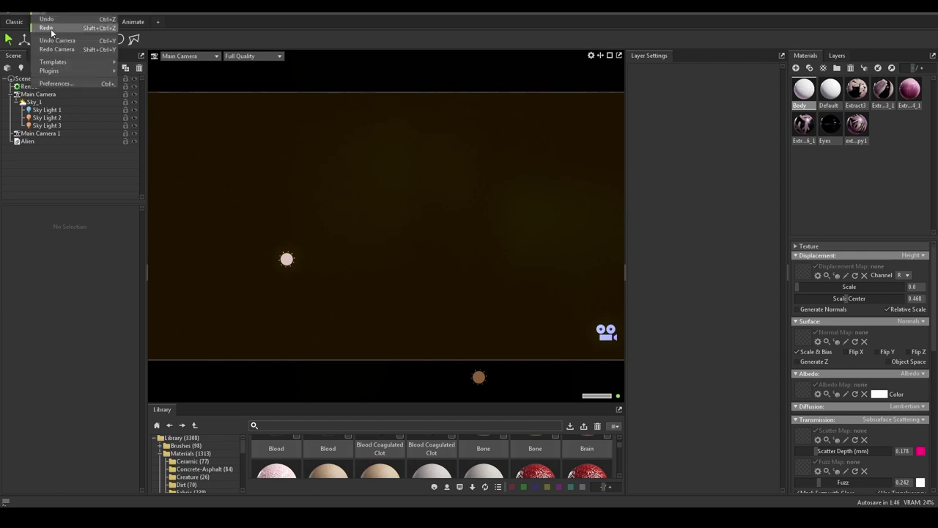
pyautogui.click(43, 17)
pyautogui.click(40, 14)
pyautogui.click(41, 16)
pyautogui.click(42, 16)
pyautogui.click(51, 30)
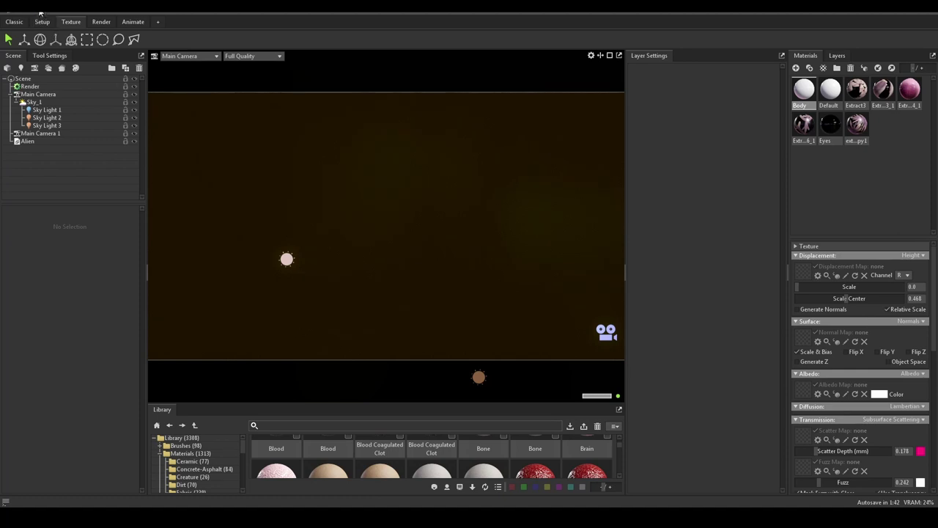
pyautogui.click(41, 15)
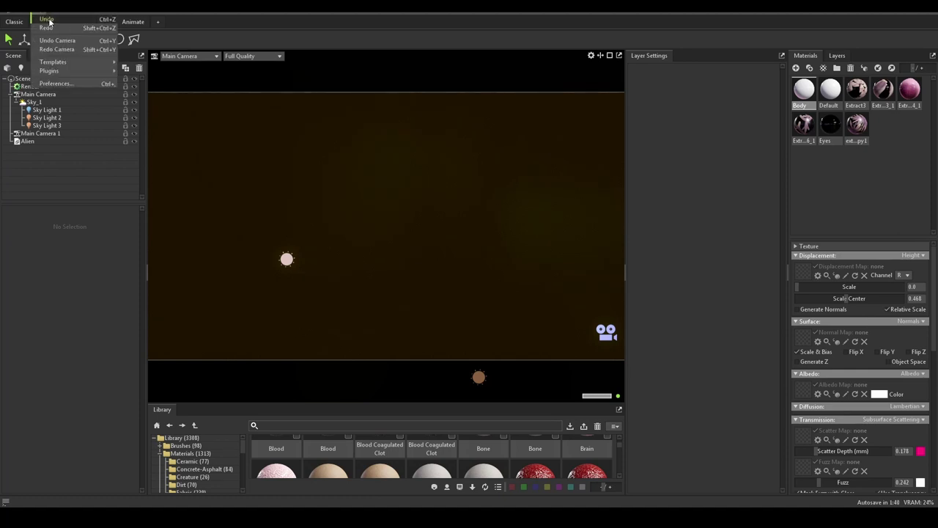
pyautogui.click(48, 21)
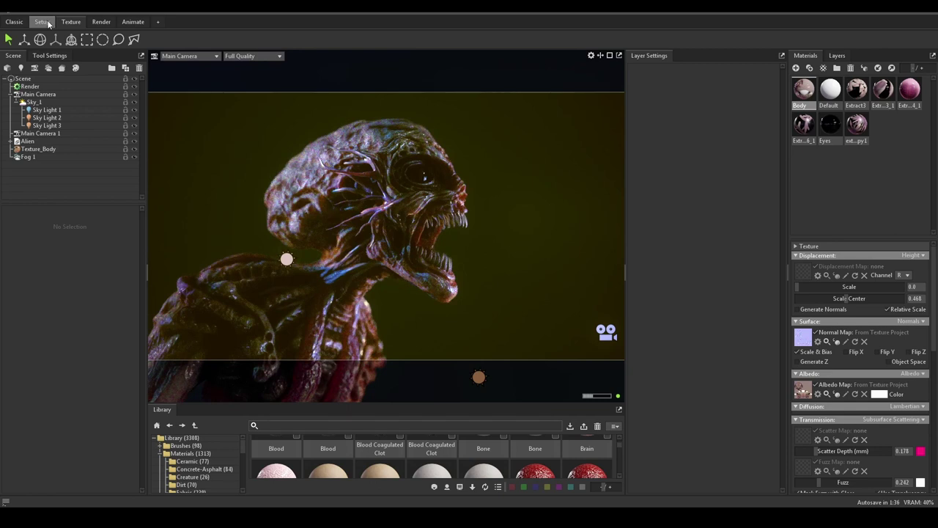
pyautogui.click(20, 15)
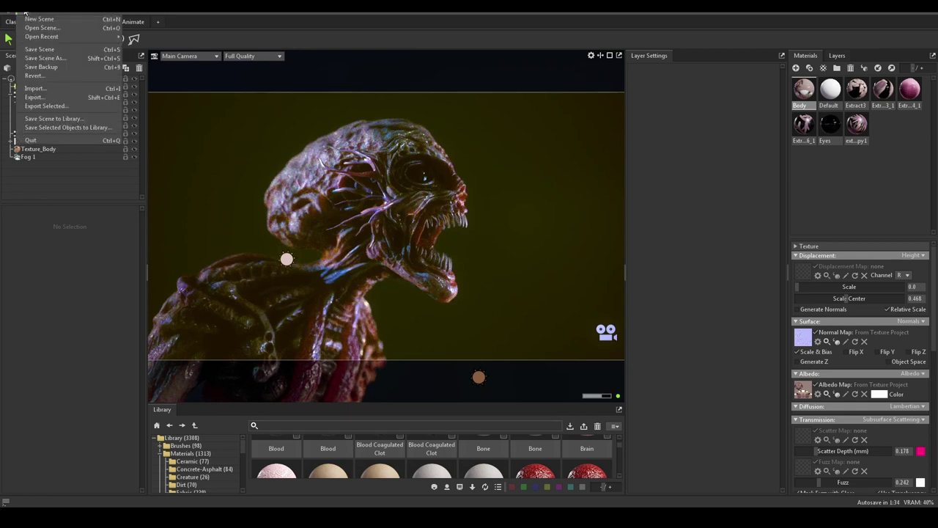
pyautogui.click(54, 49)
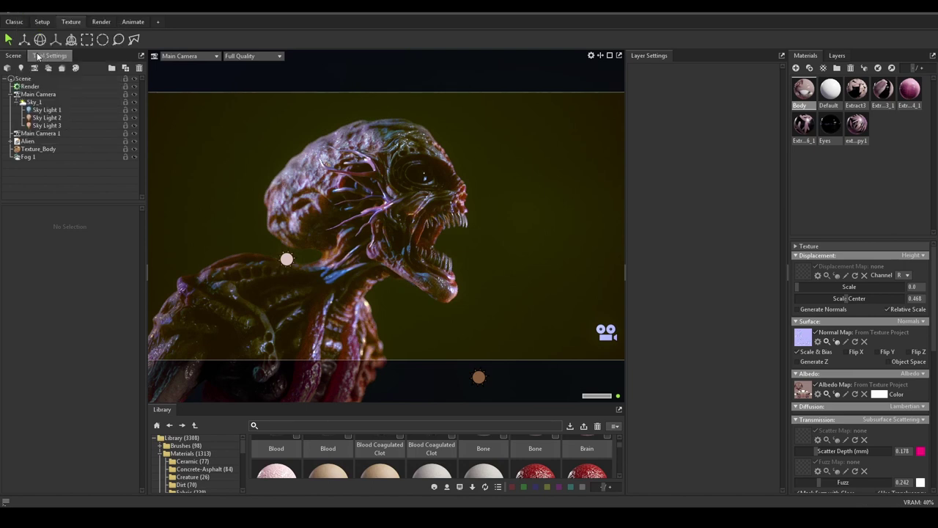